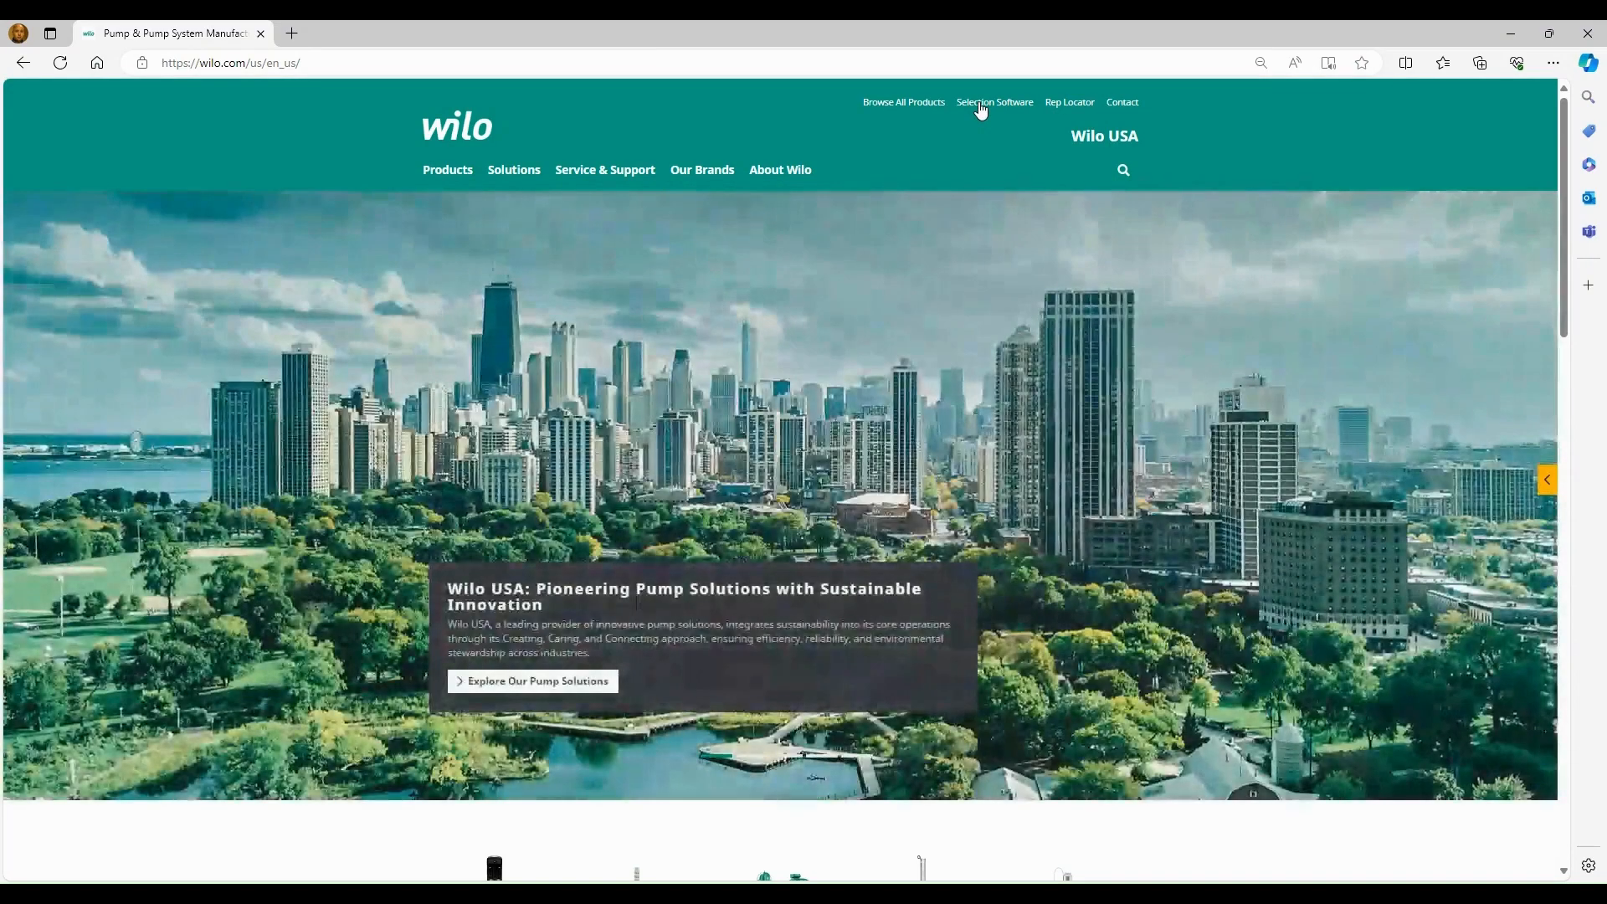
Step: Open the pump selection software and start an equipment selection for a multi-pump system
click(981, 109)
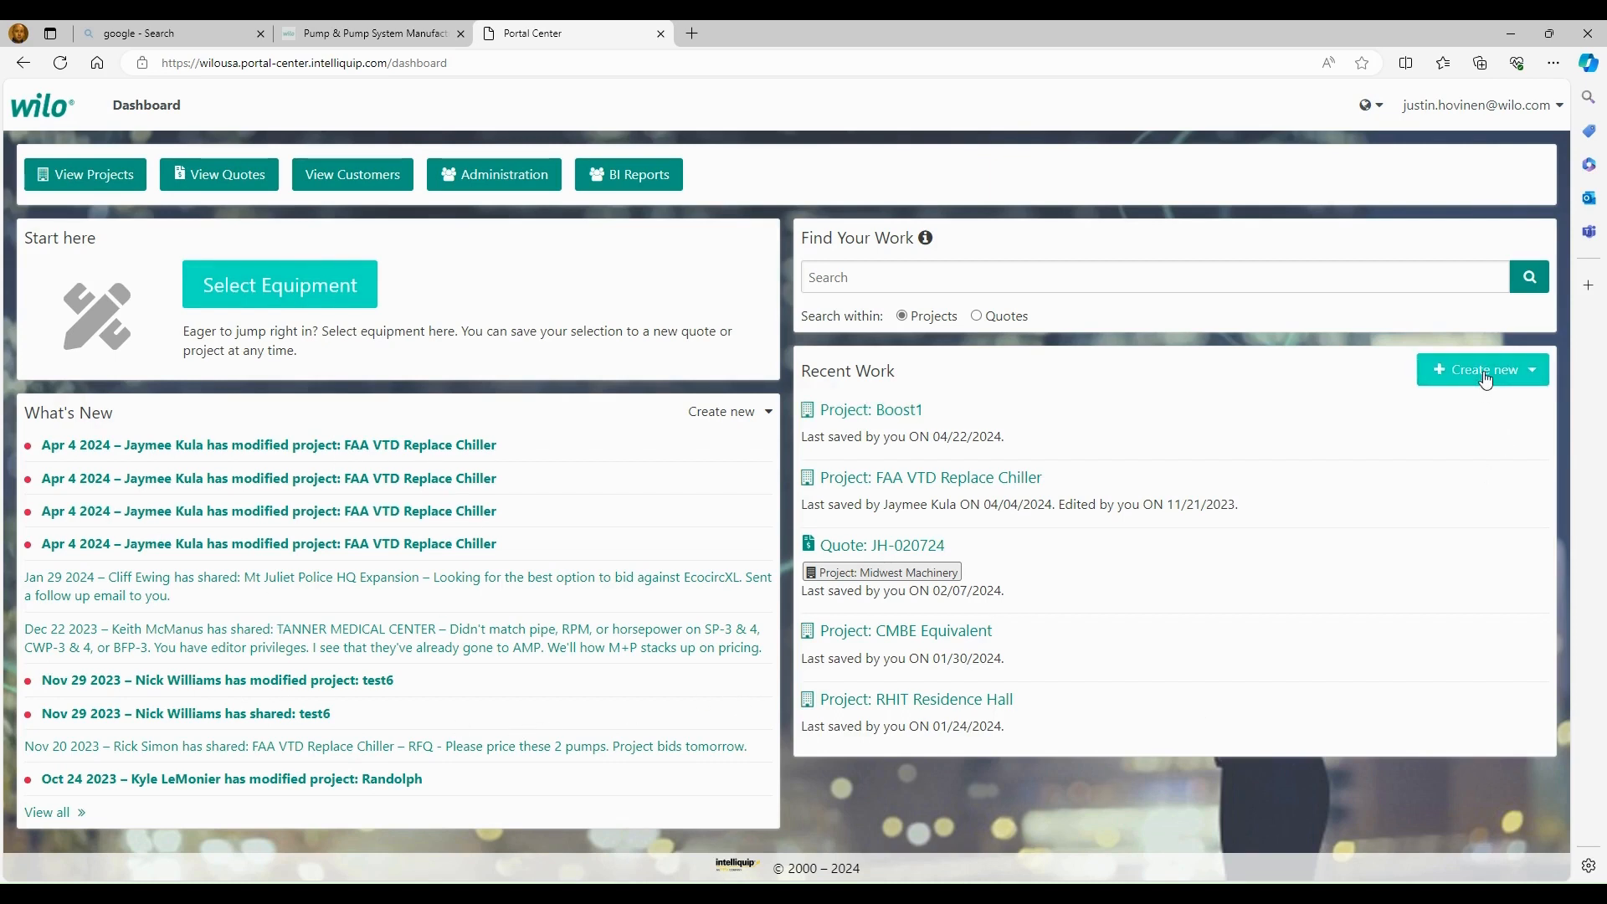
click(1532, 373)
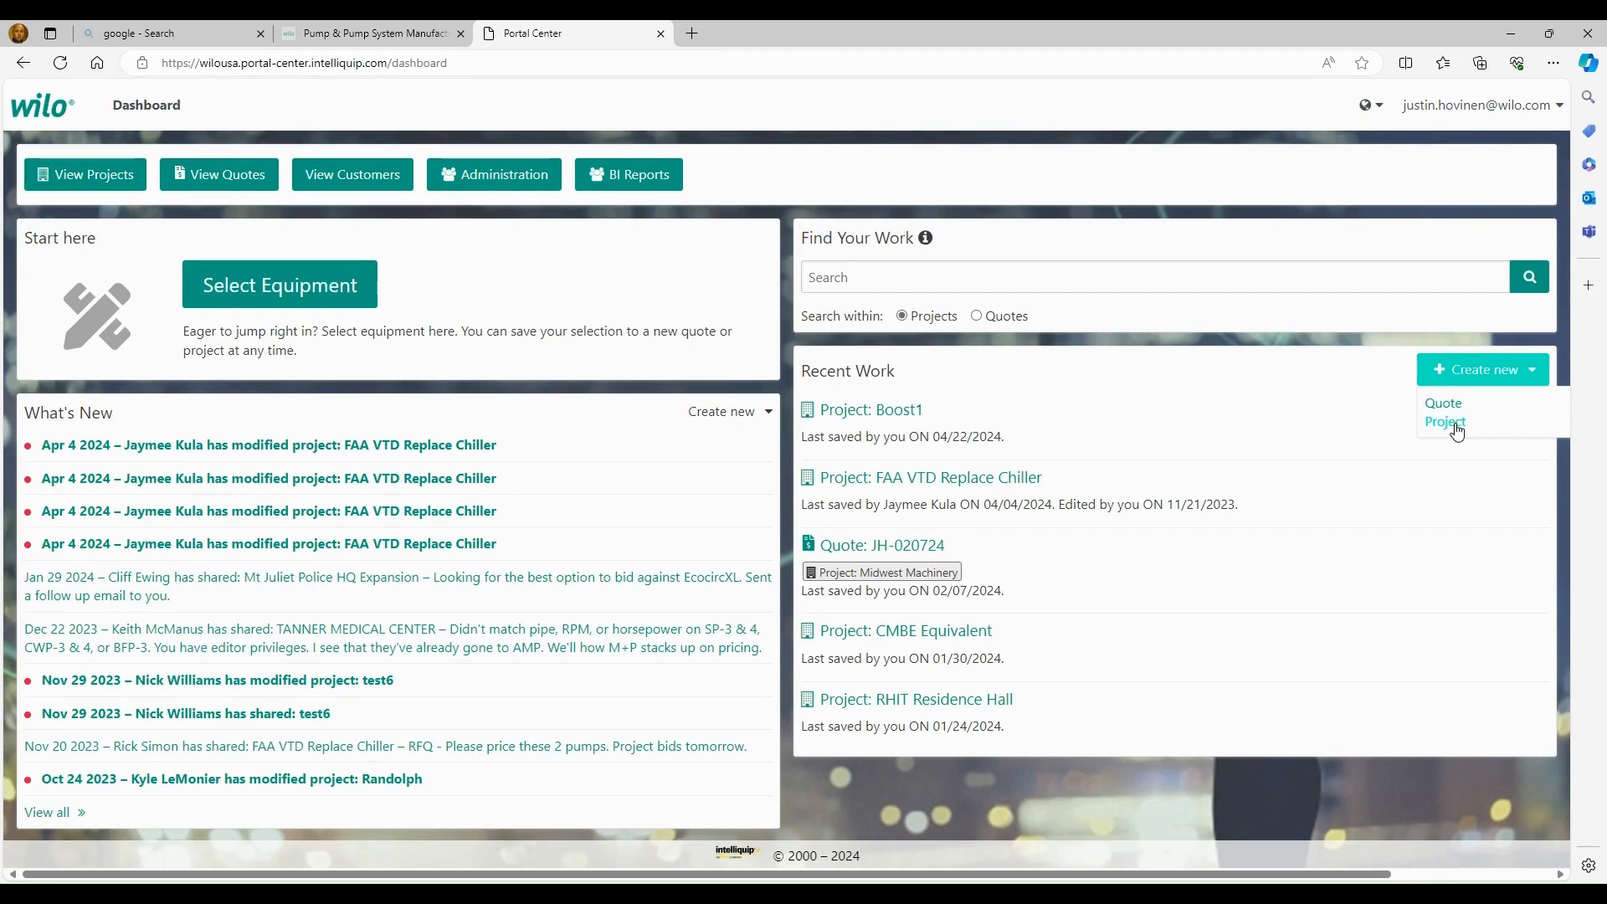
click(292, 285)
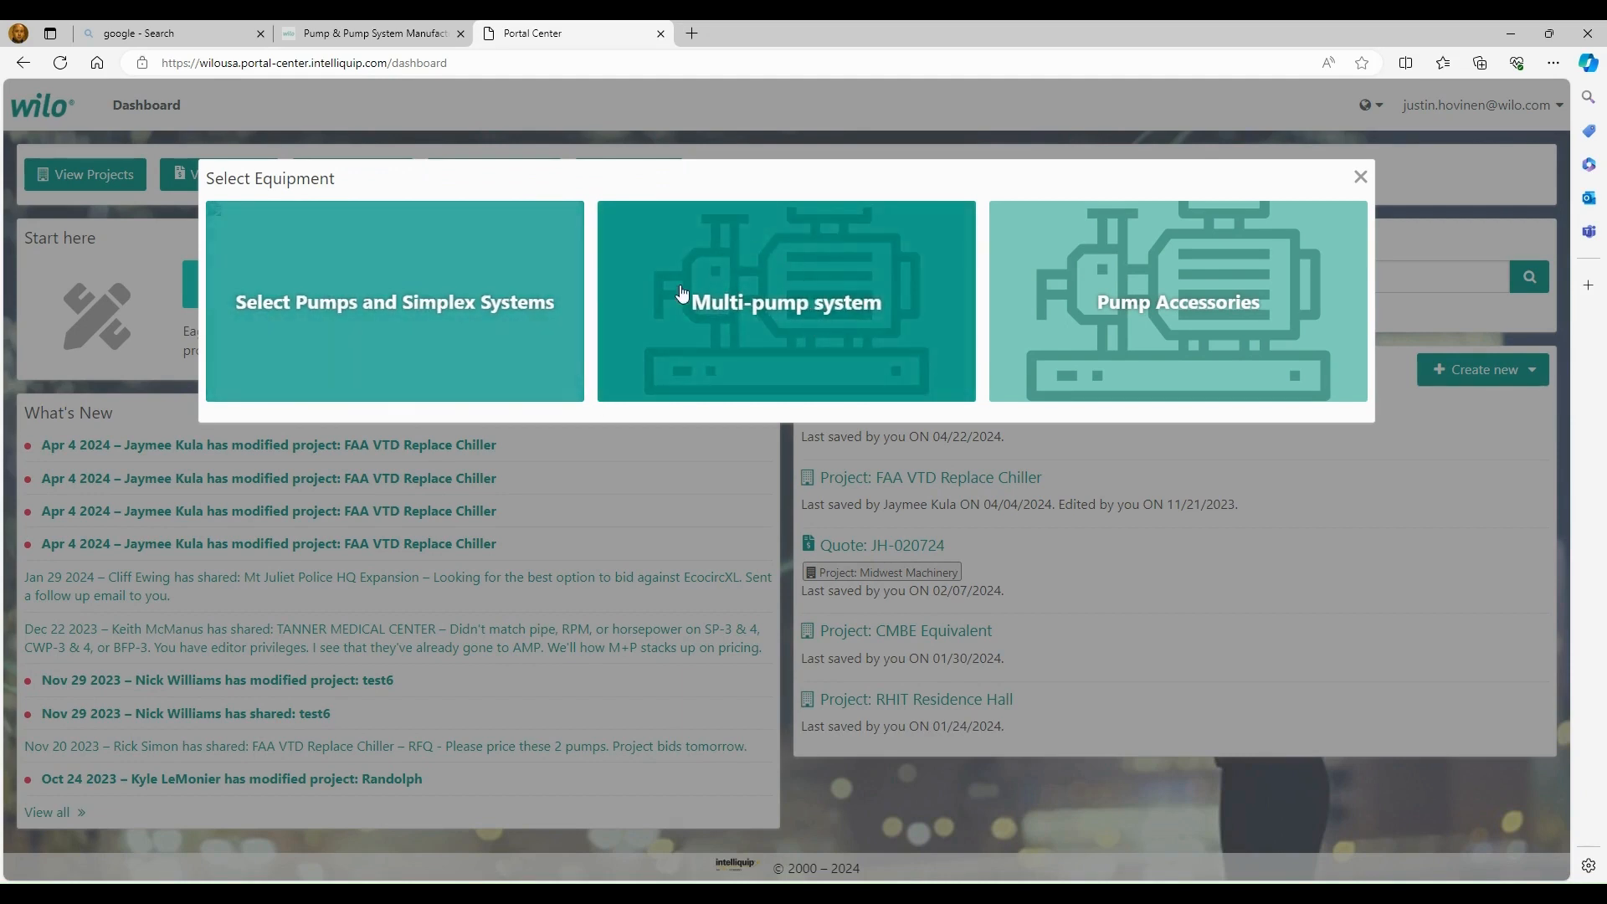
click(720, 343)
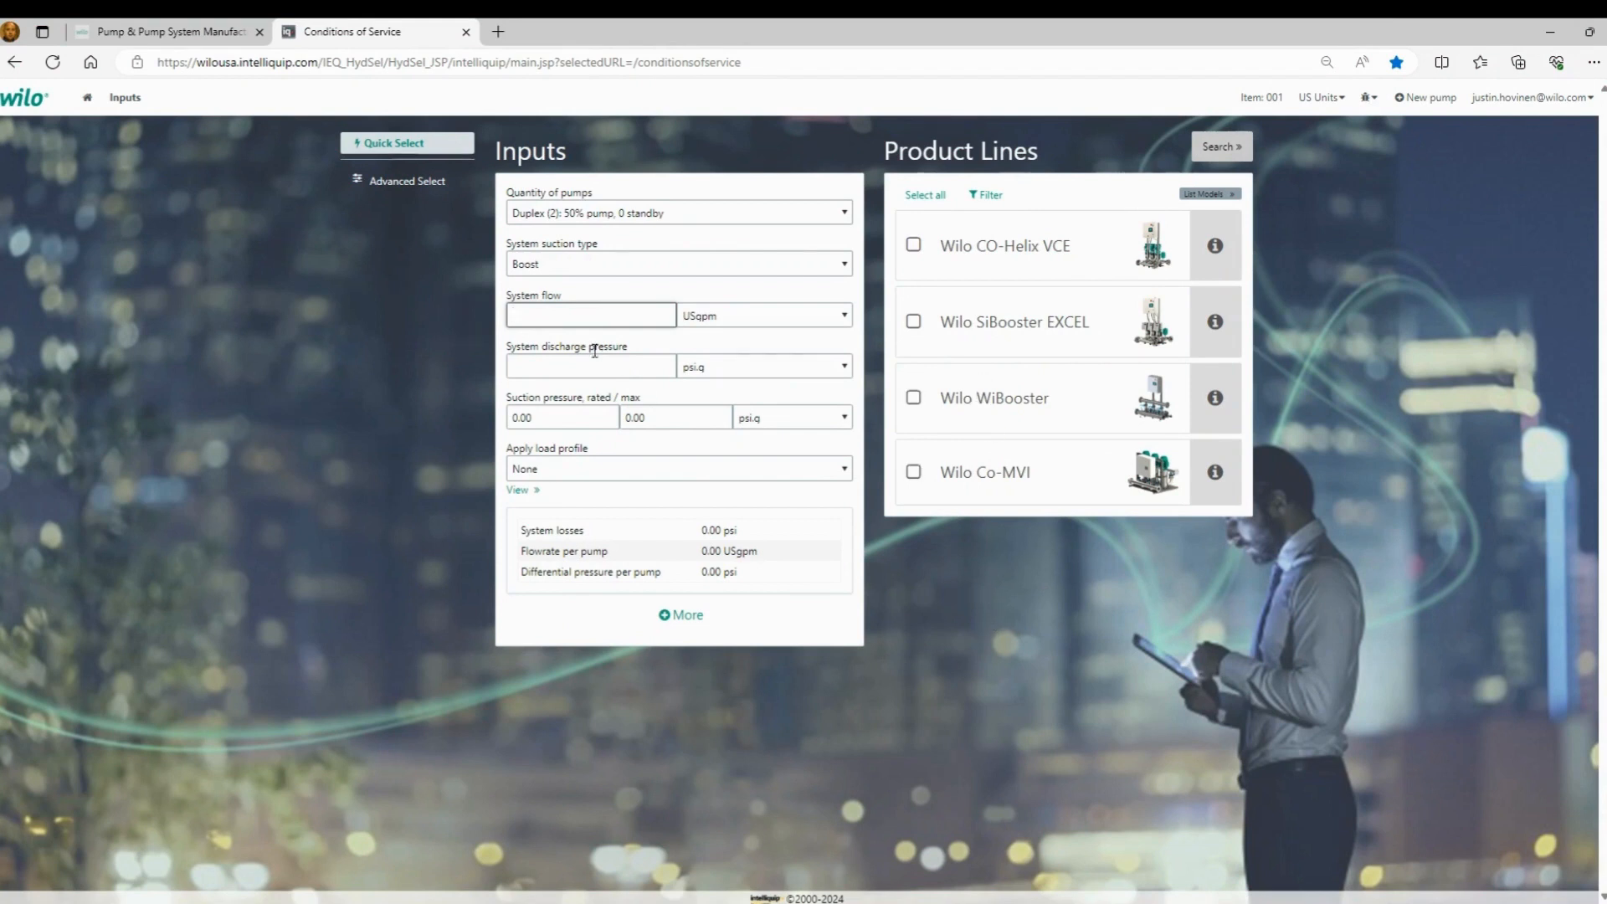
Step: Choose Triplex (3): 33% pump, 0 standby as the quantity of pumps and set the system flow to 300 USgpm
click(569, 219)
click(562, 266)
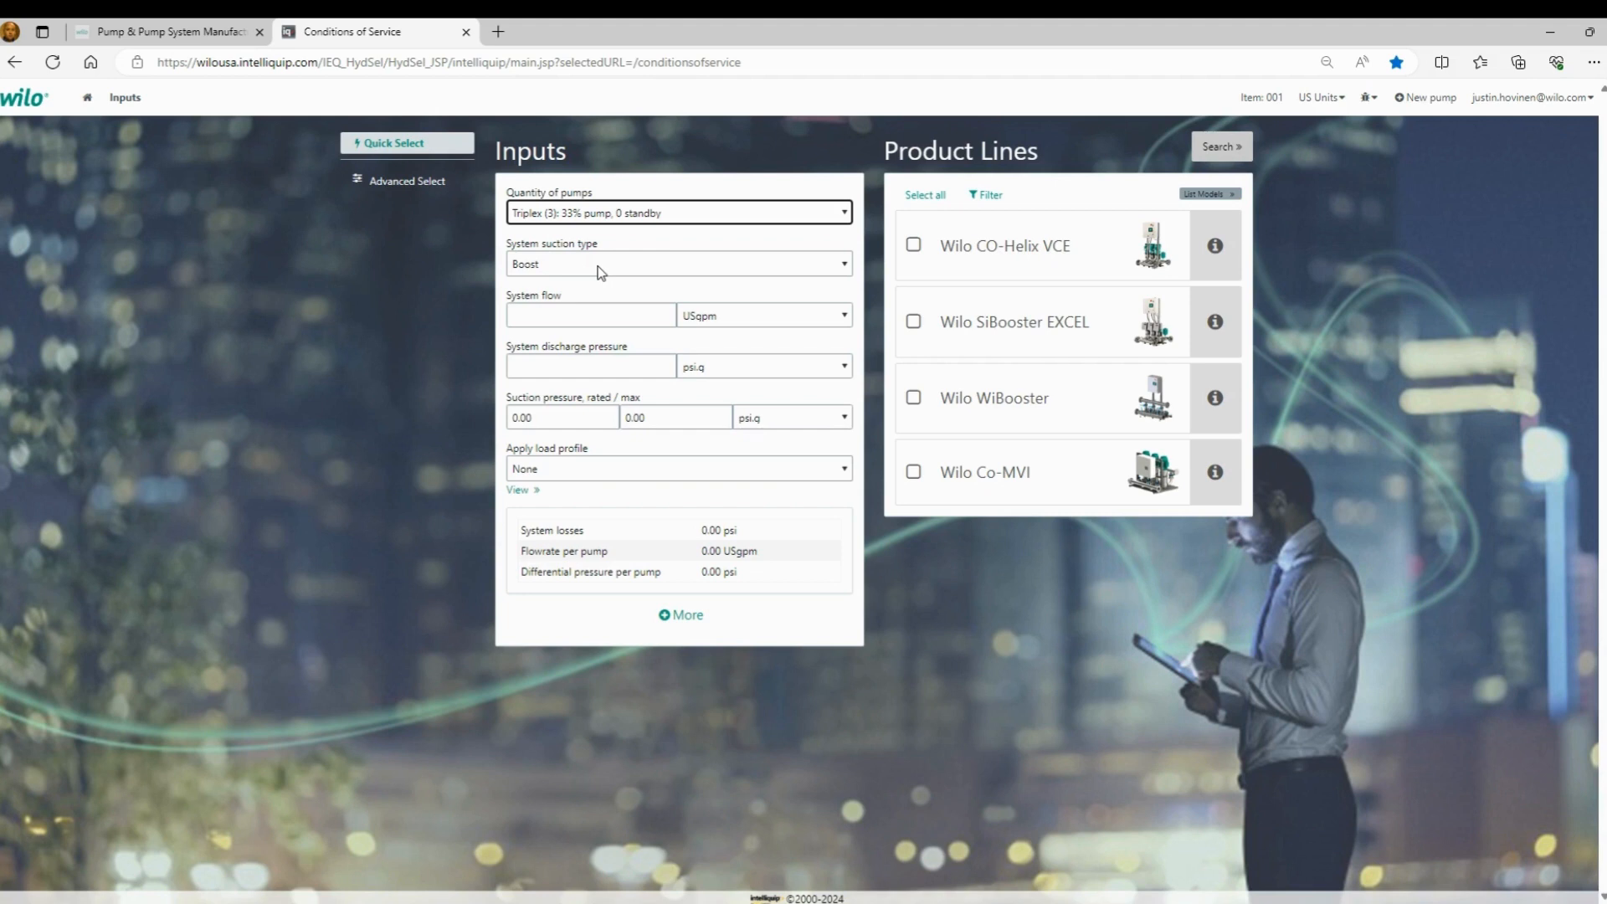
click(537, 312)
text(300)
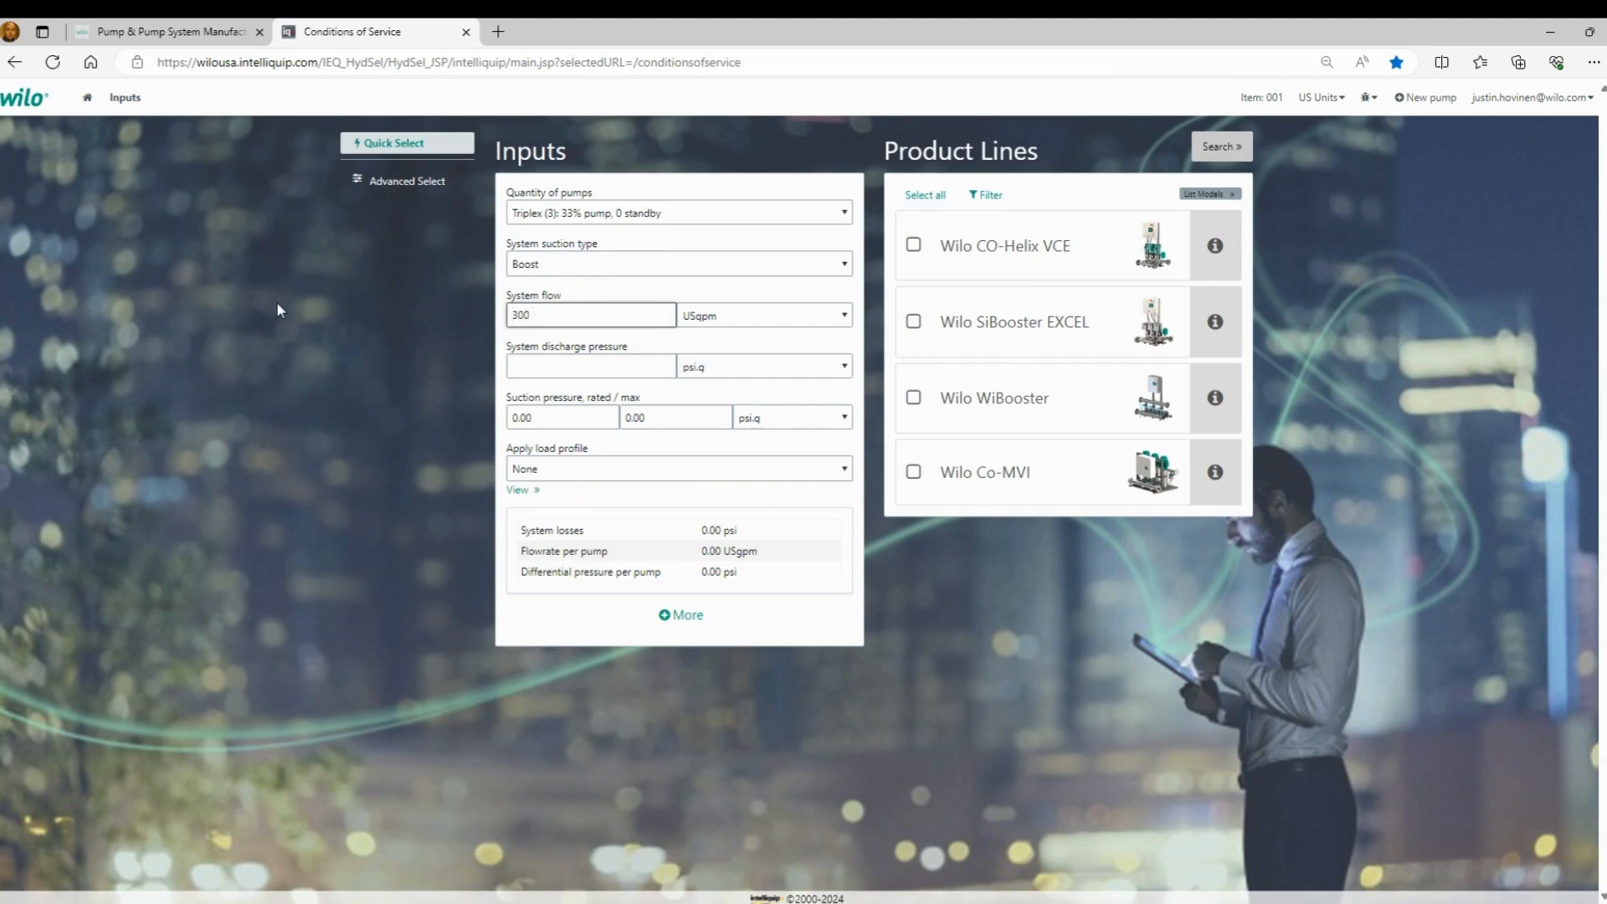
click(475, 362)
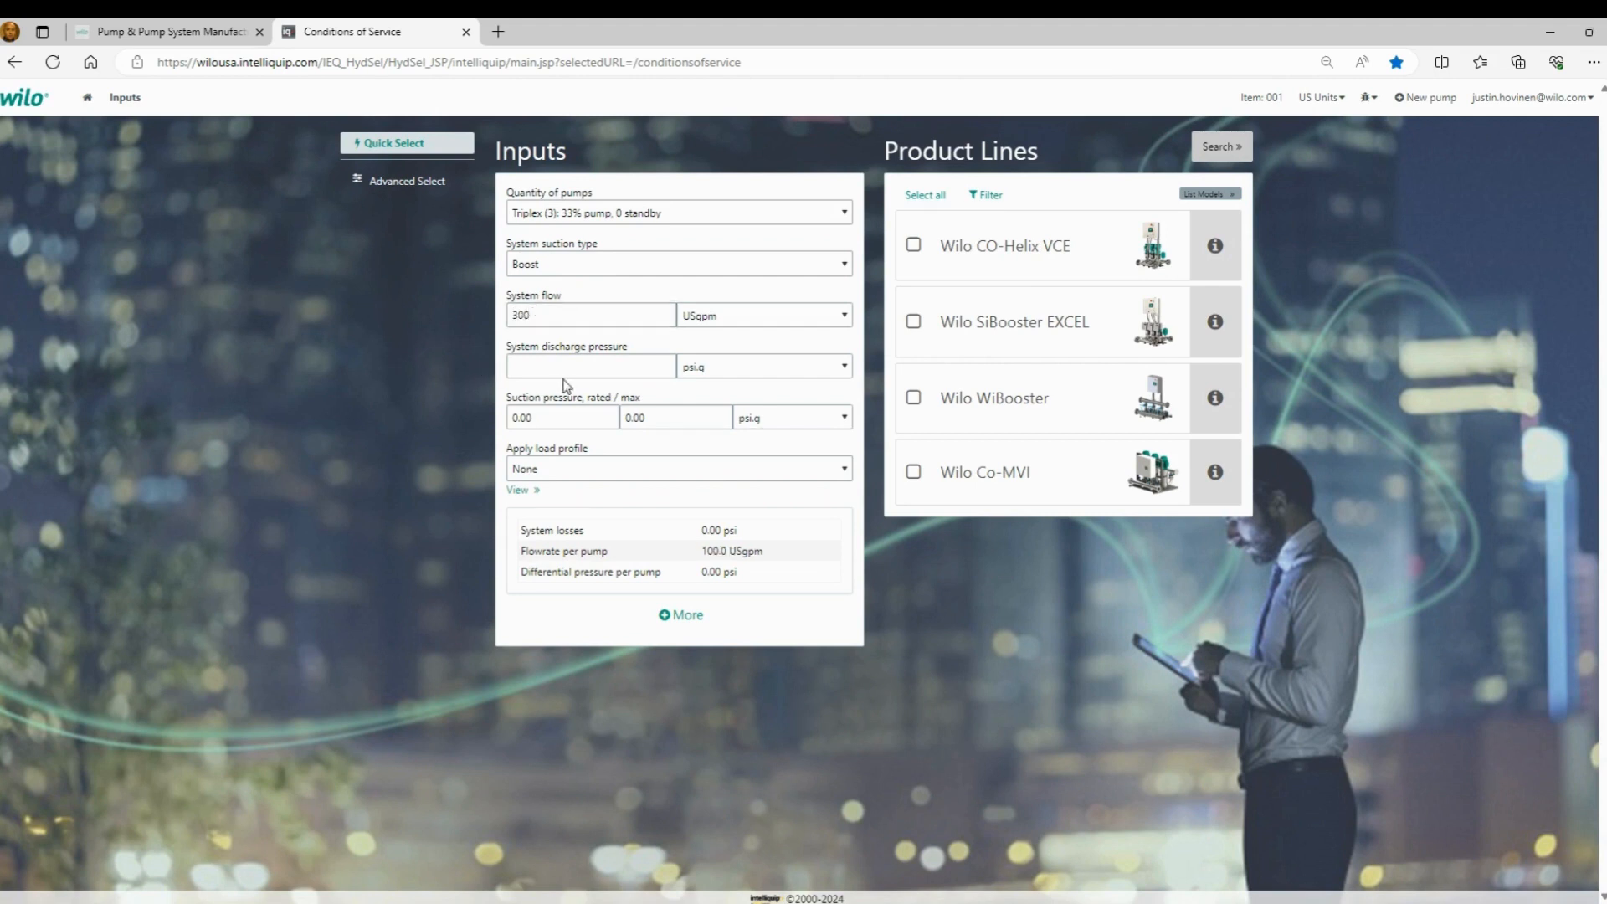
Step: Change the pump quantity to Duplex (2): 50% pump, 0 standby, with 80 psi.g system discharge pressure and 20 psi.g suction pressure
click(570, 213)
key(Up)
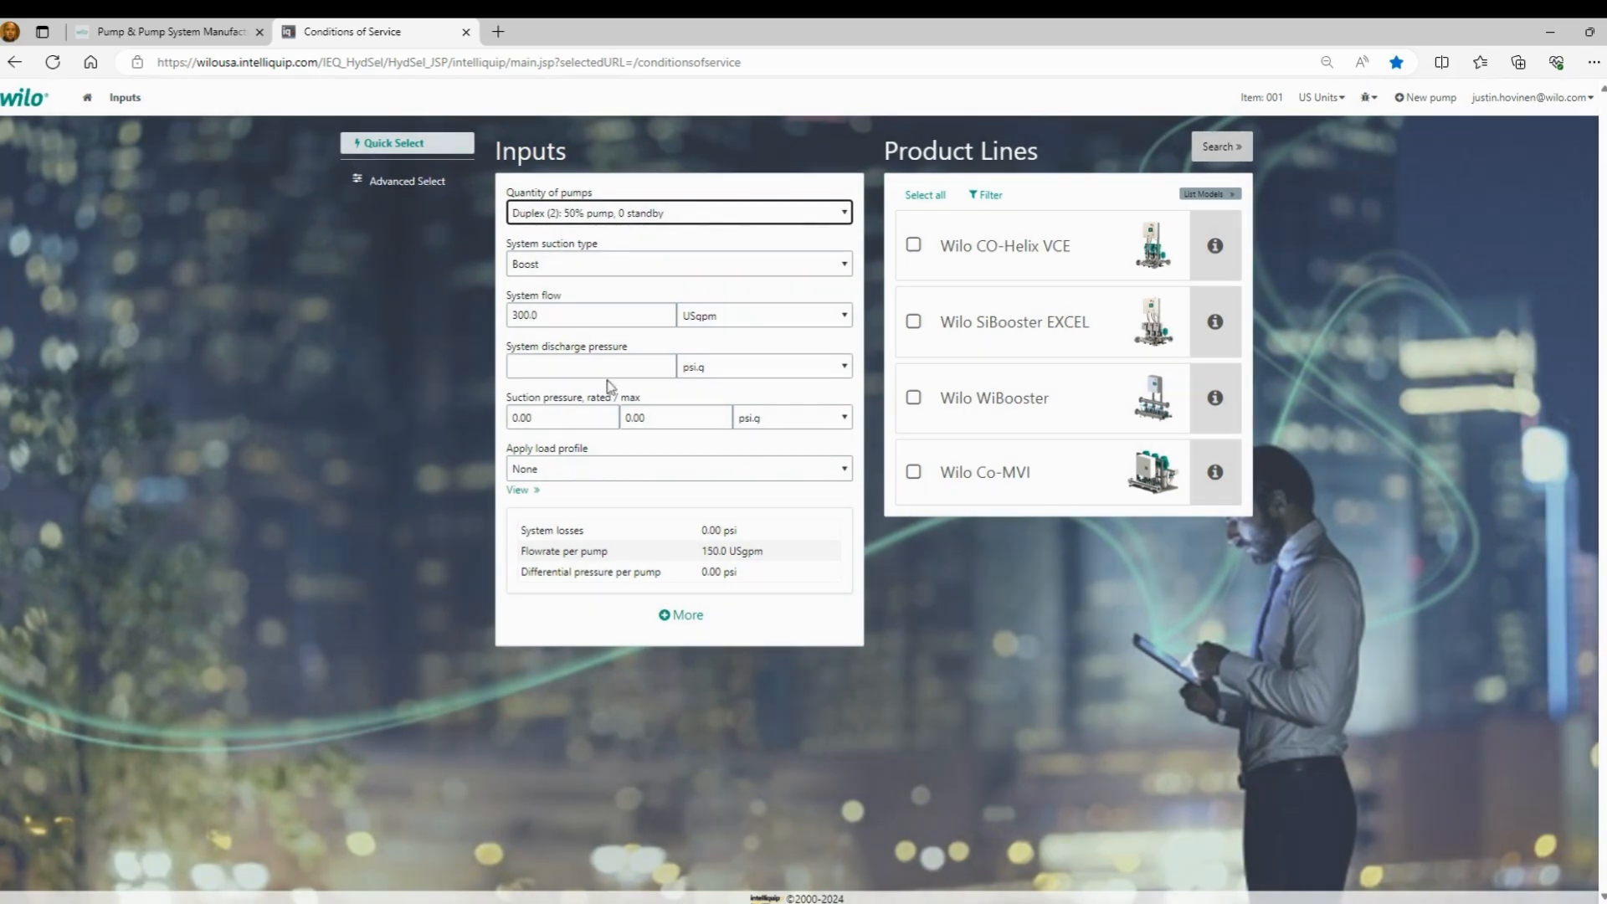
click(581, 366)
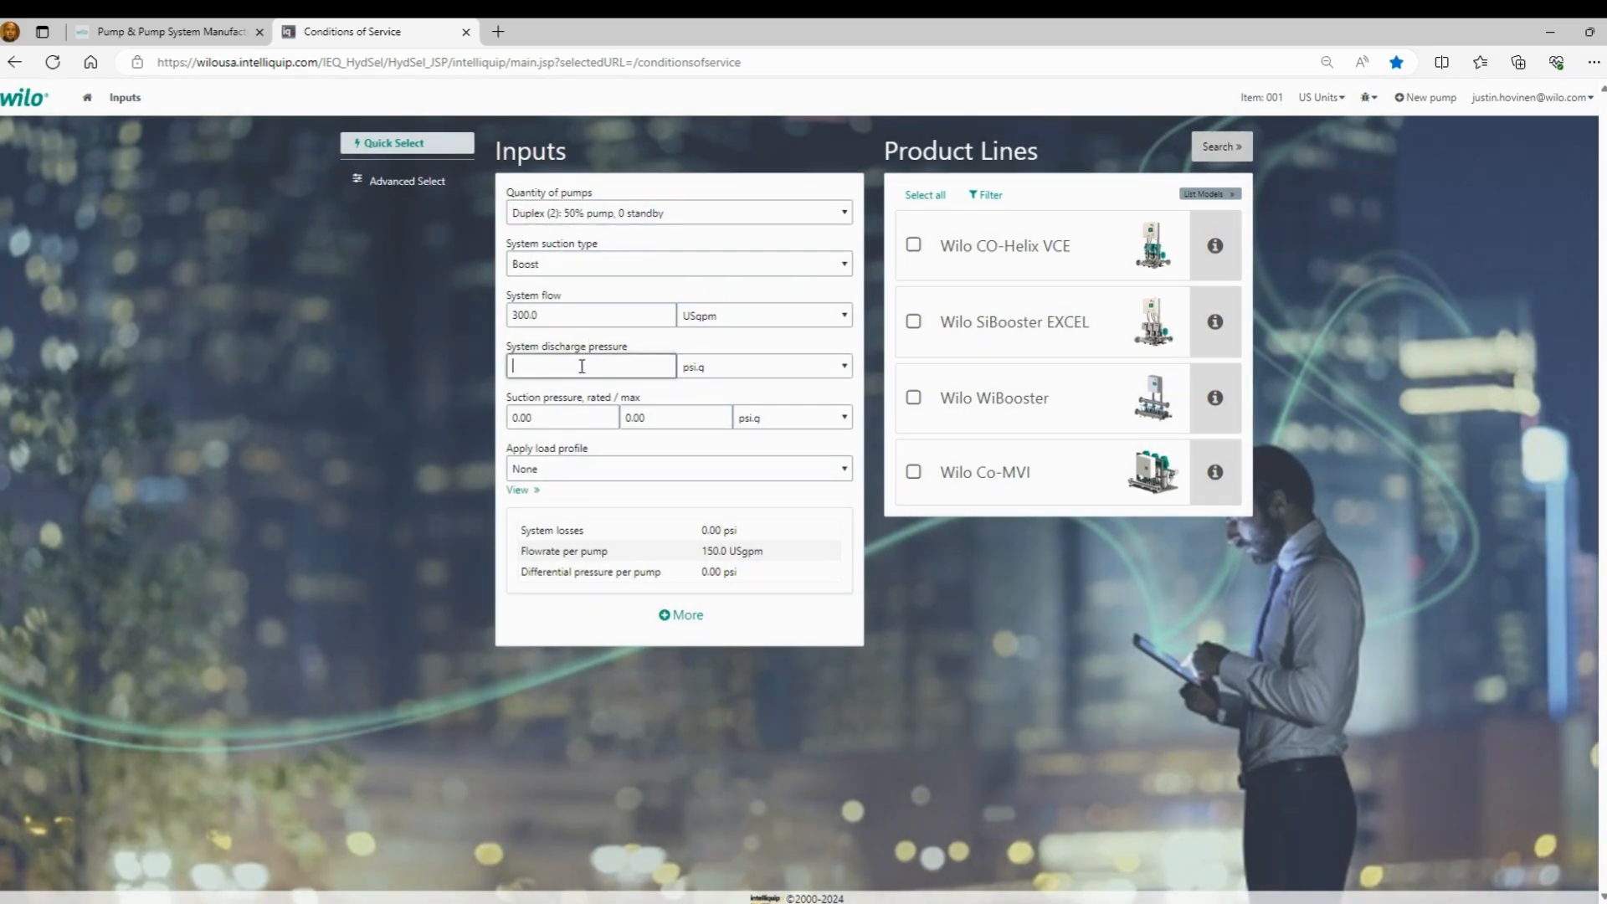
text(80)
key(Tab)
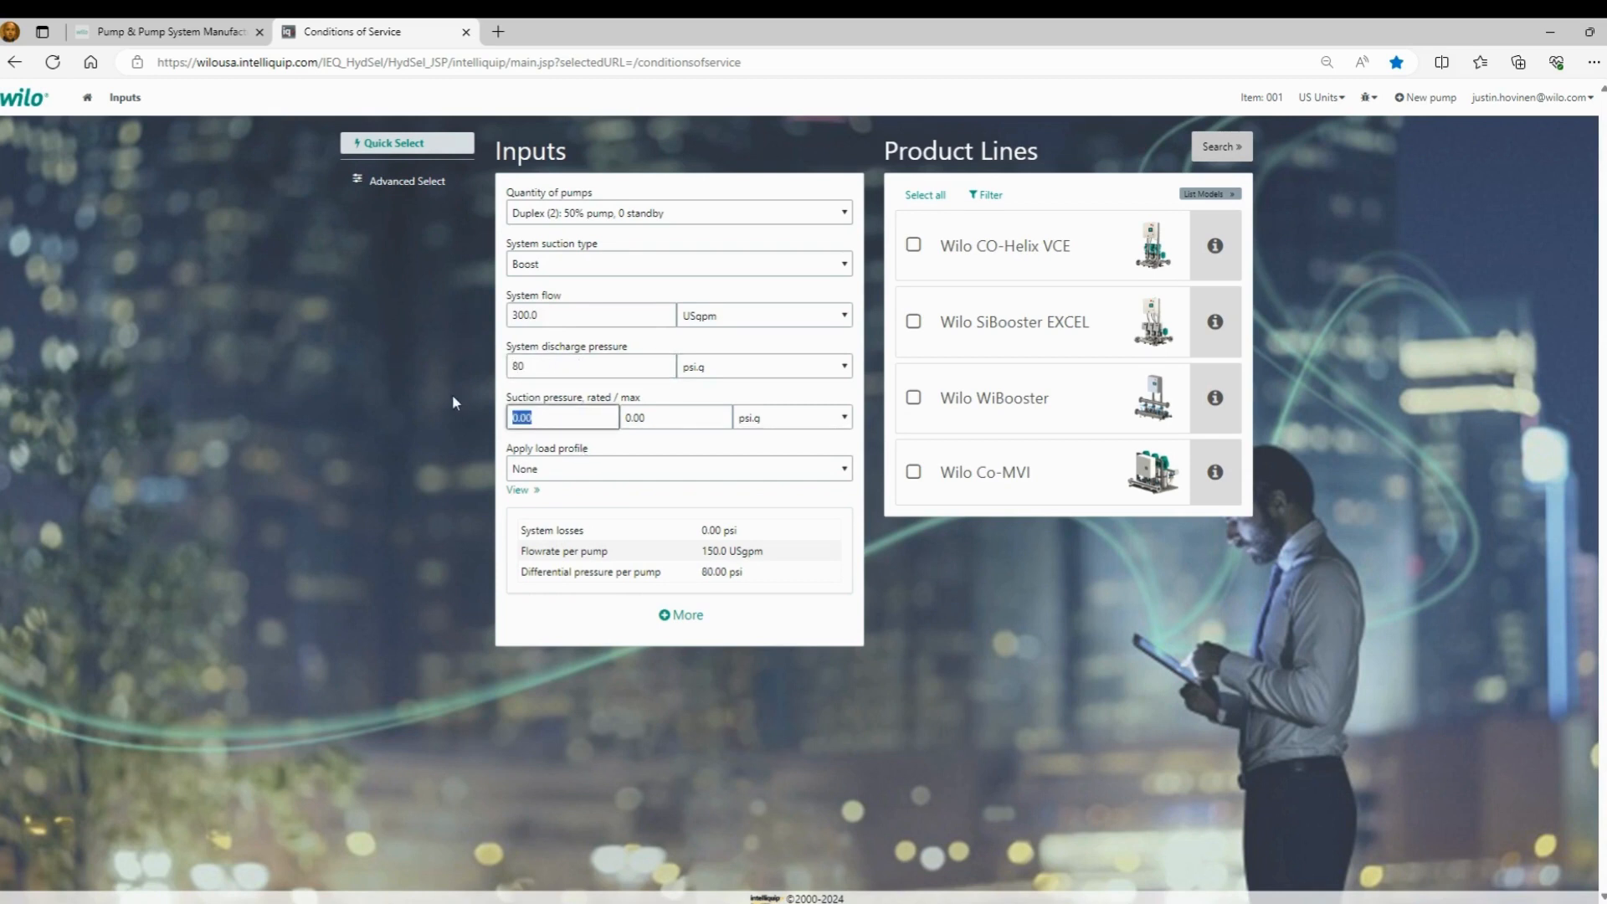
text(20)
click(370, 464)
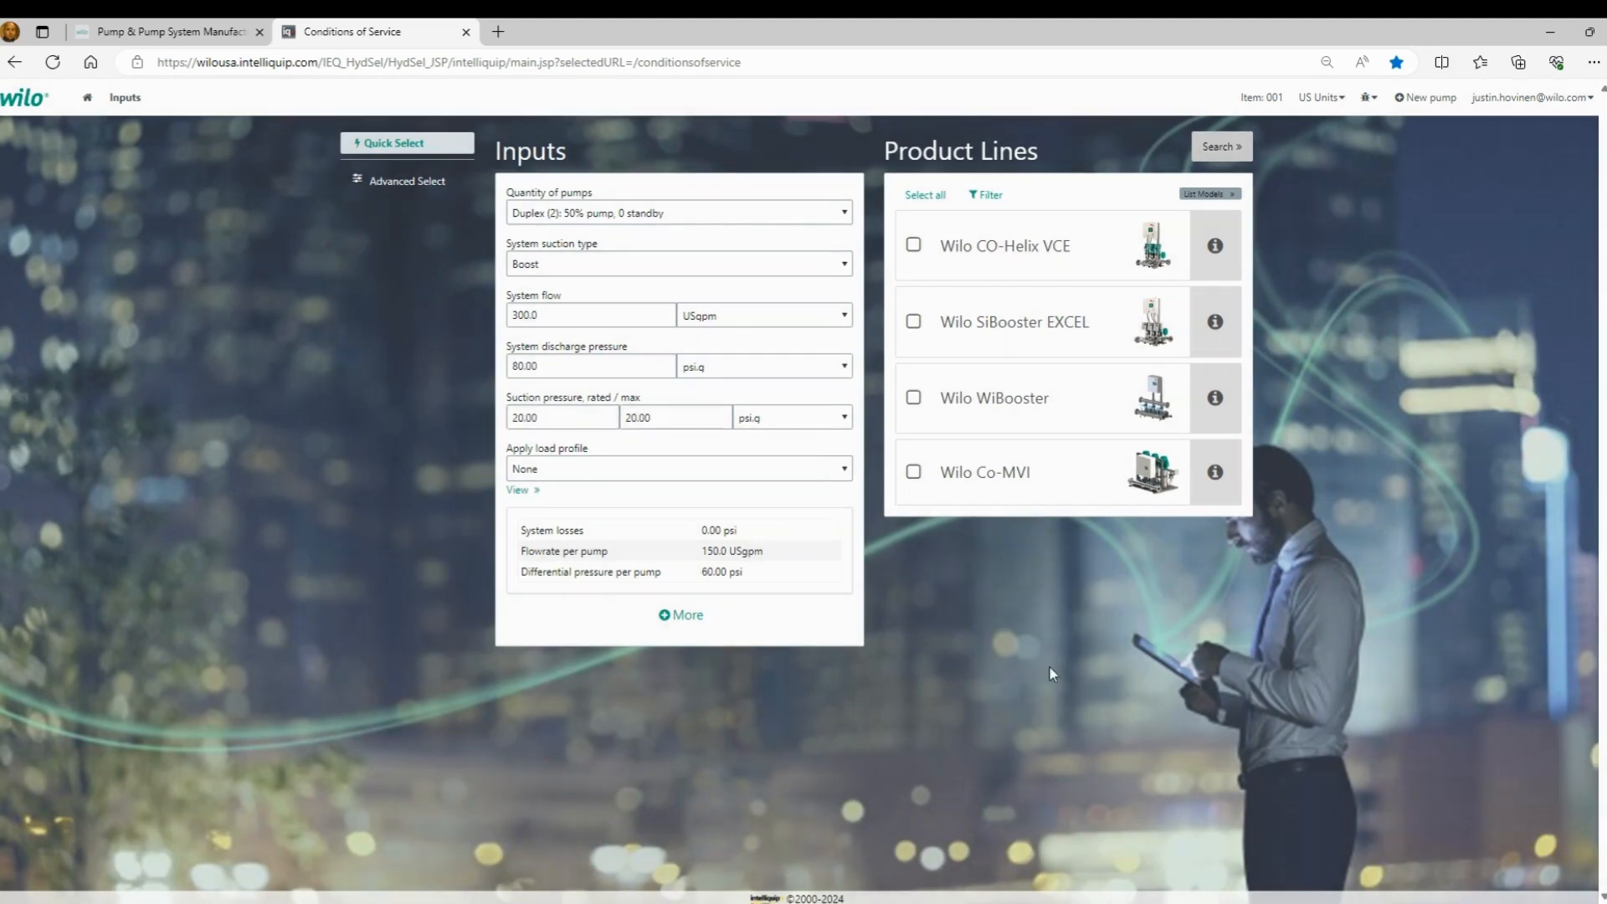
Step: Expand the additional inputs to review the NPSH, driver and liquid temperature settings, and collapse them again
click(667, 615)
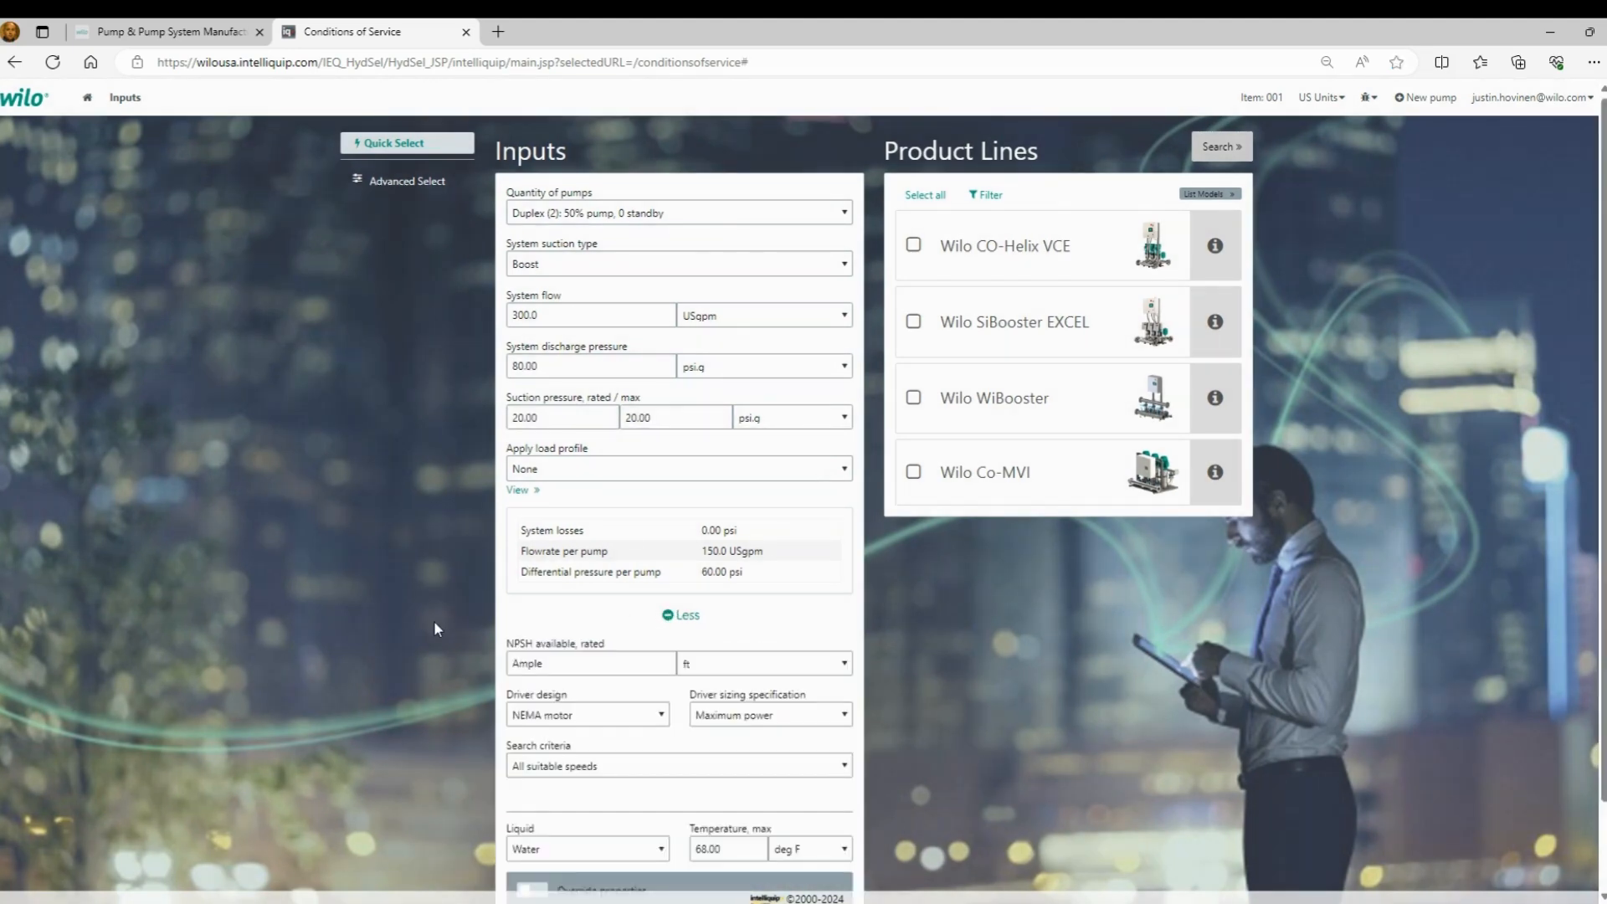
scroll(433, 620, down, 1)
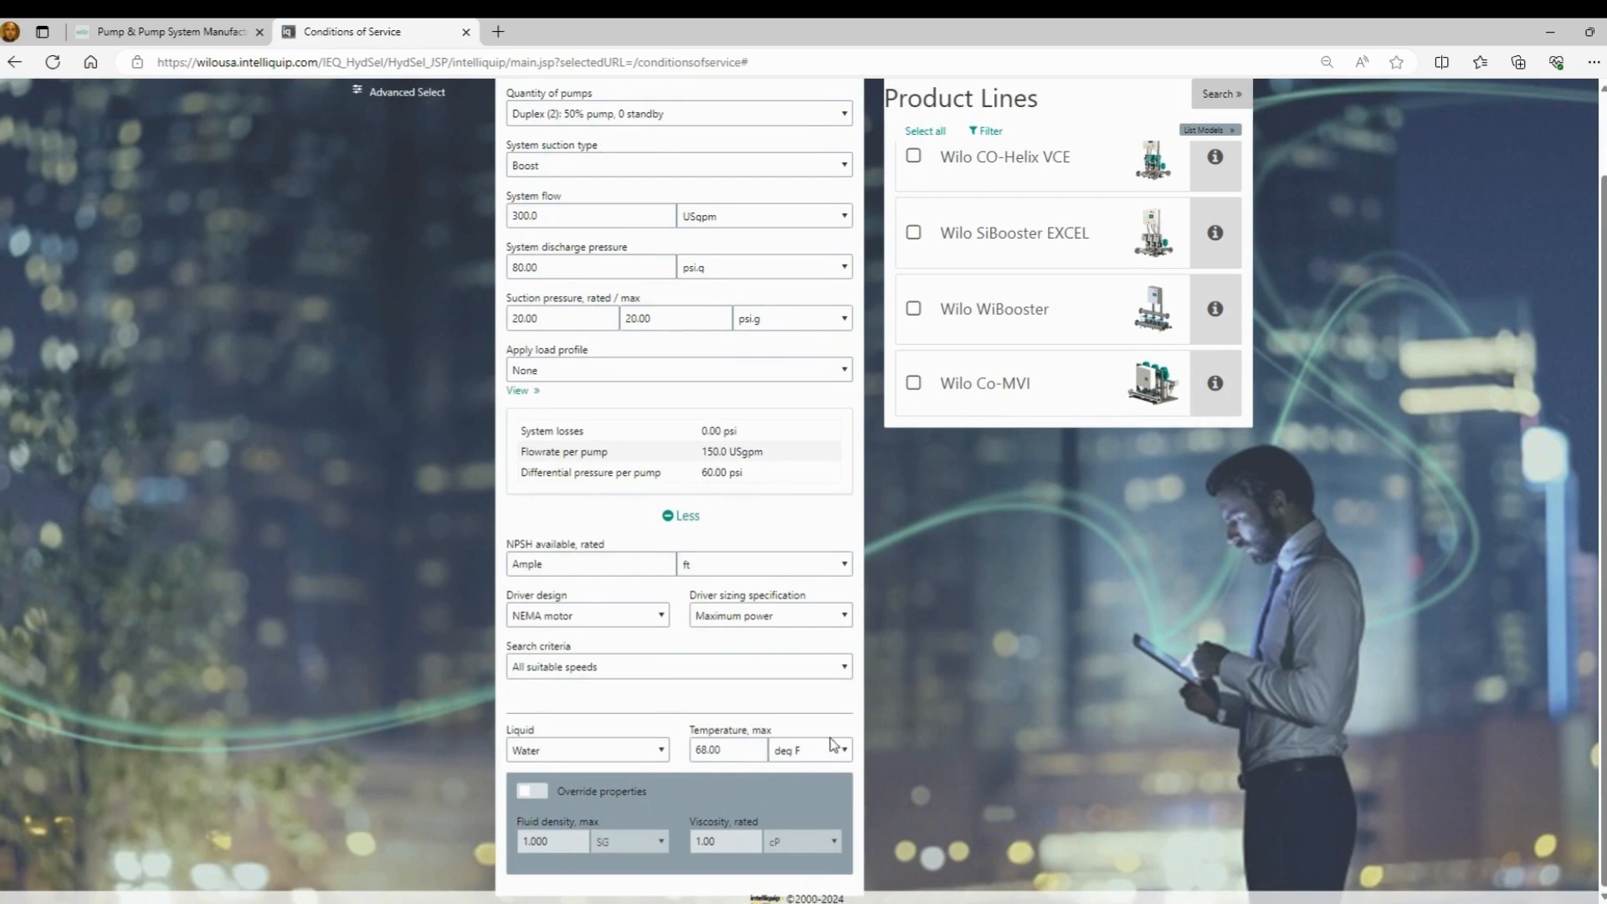
click(741, 751)
click(680, 515)
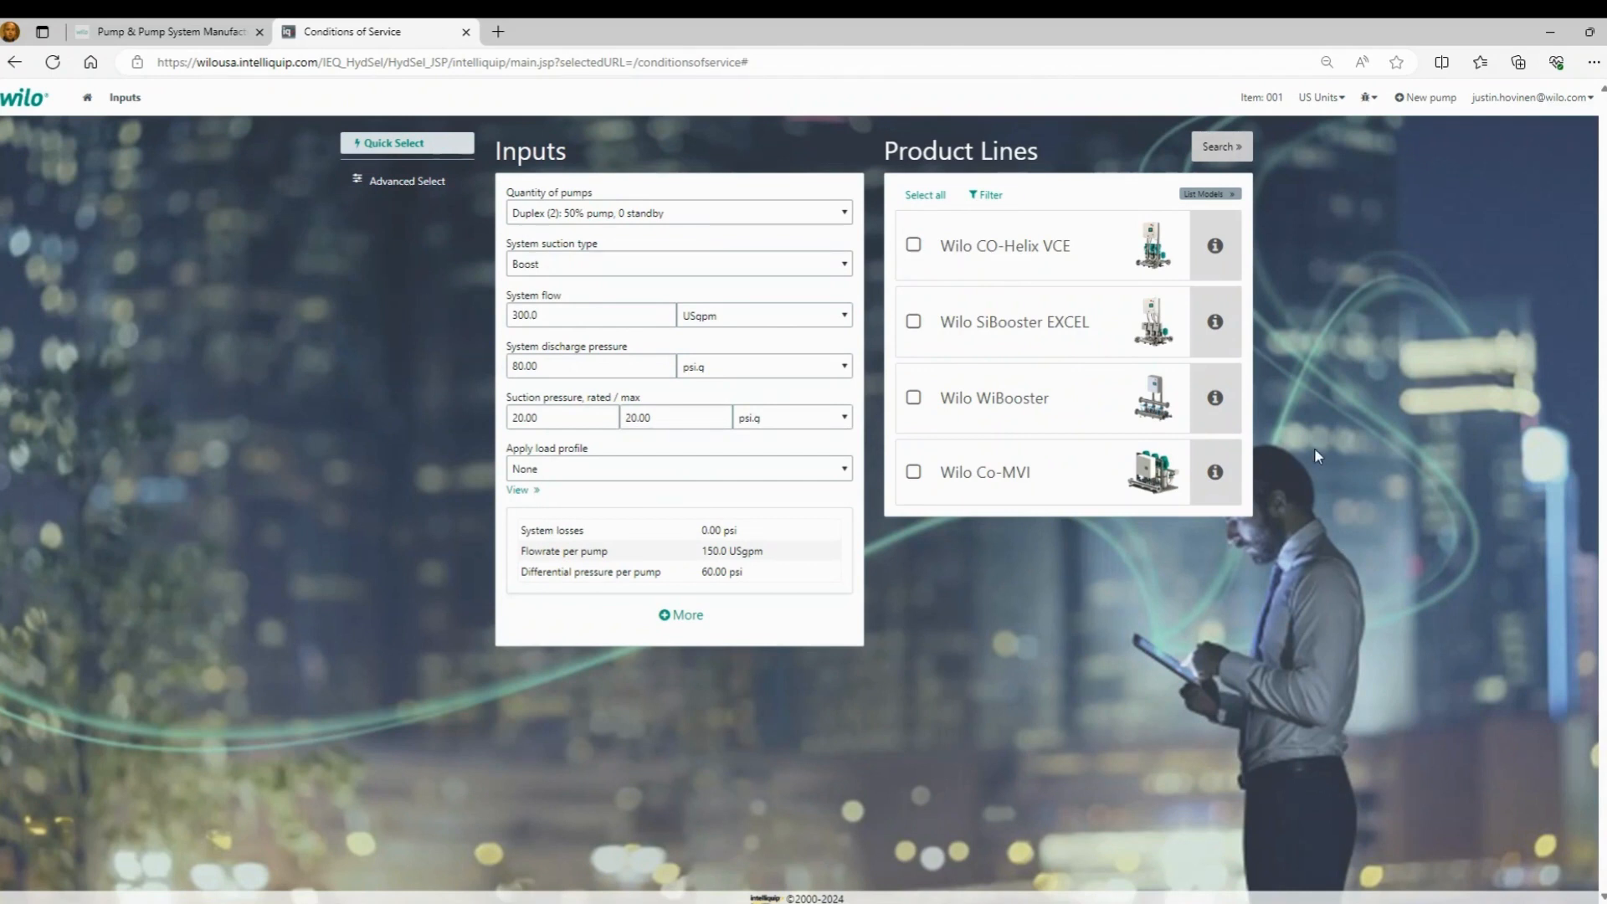
Step: Select only the Wilo CO-Helix VCE product line and search for matching systems
click(924, 195)
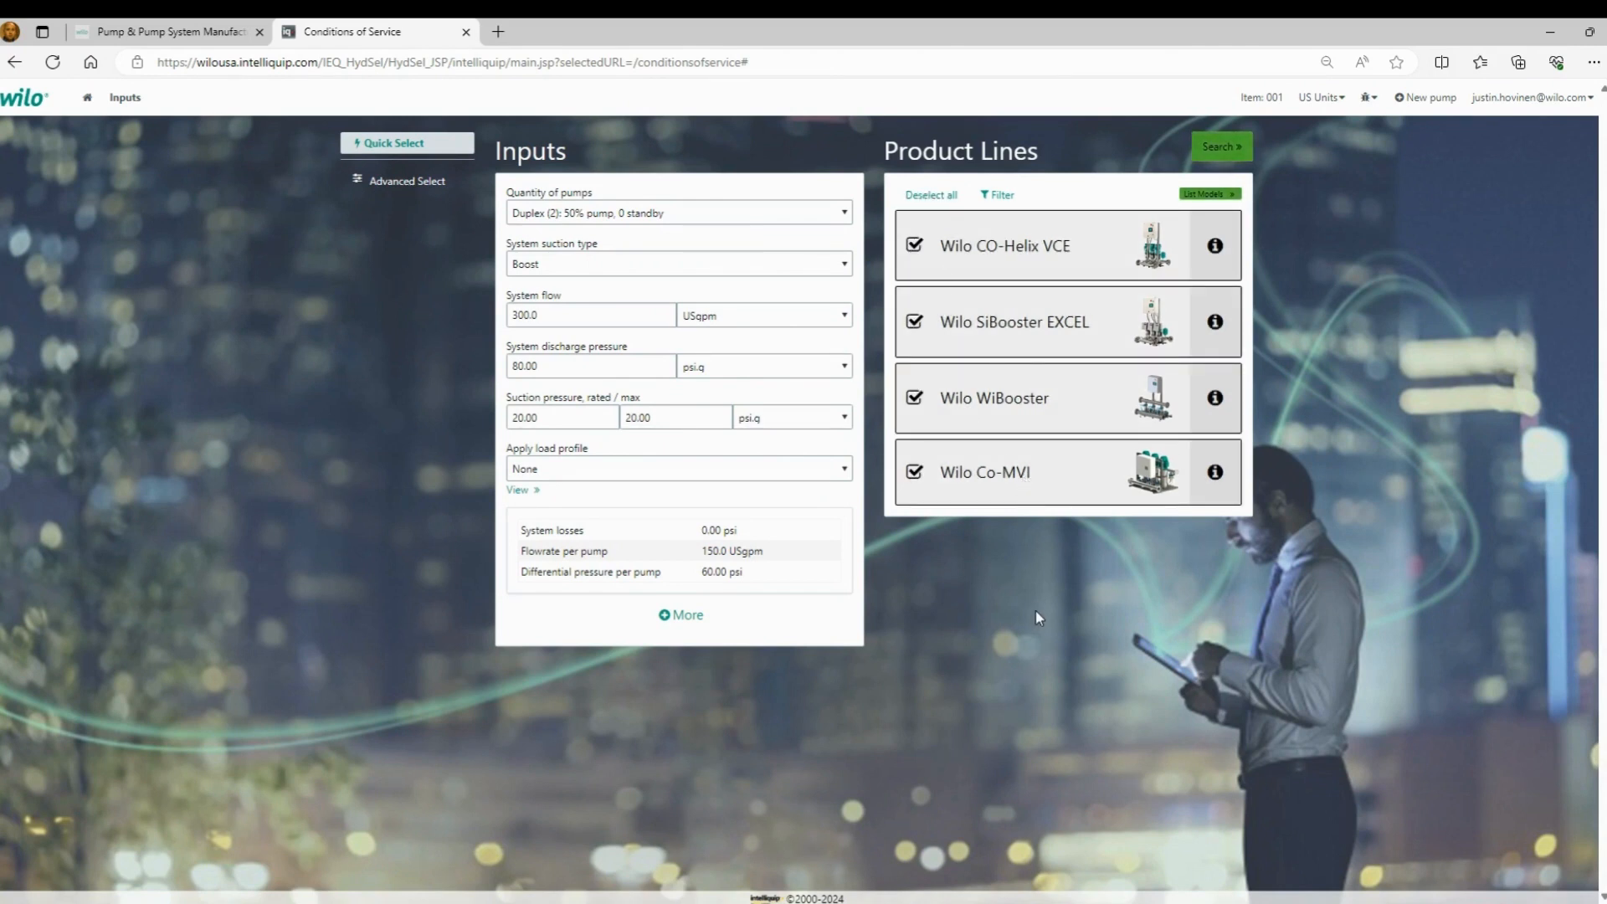
click(929, 195)
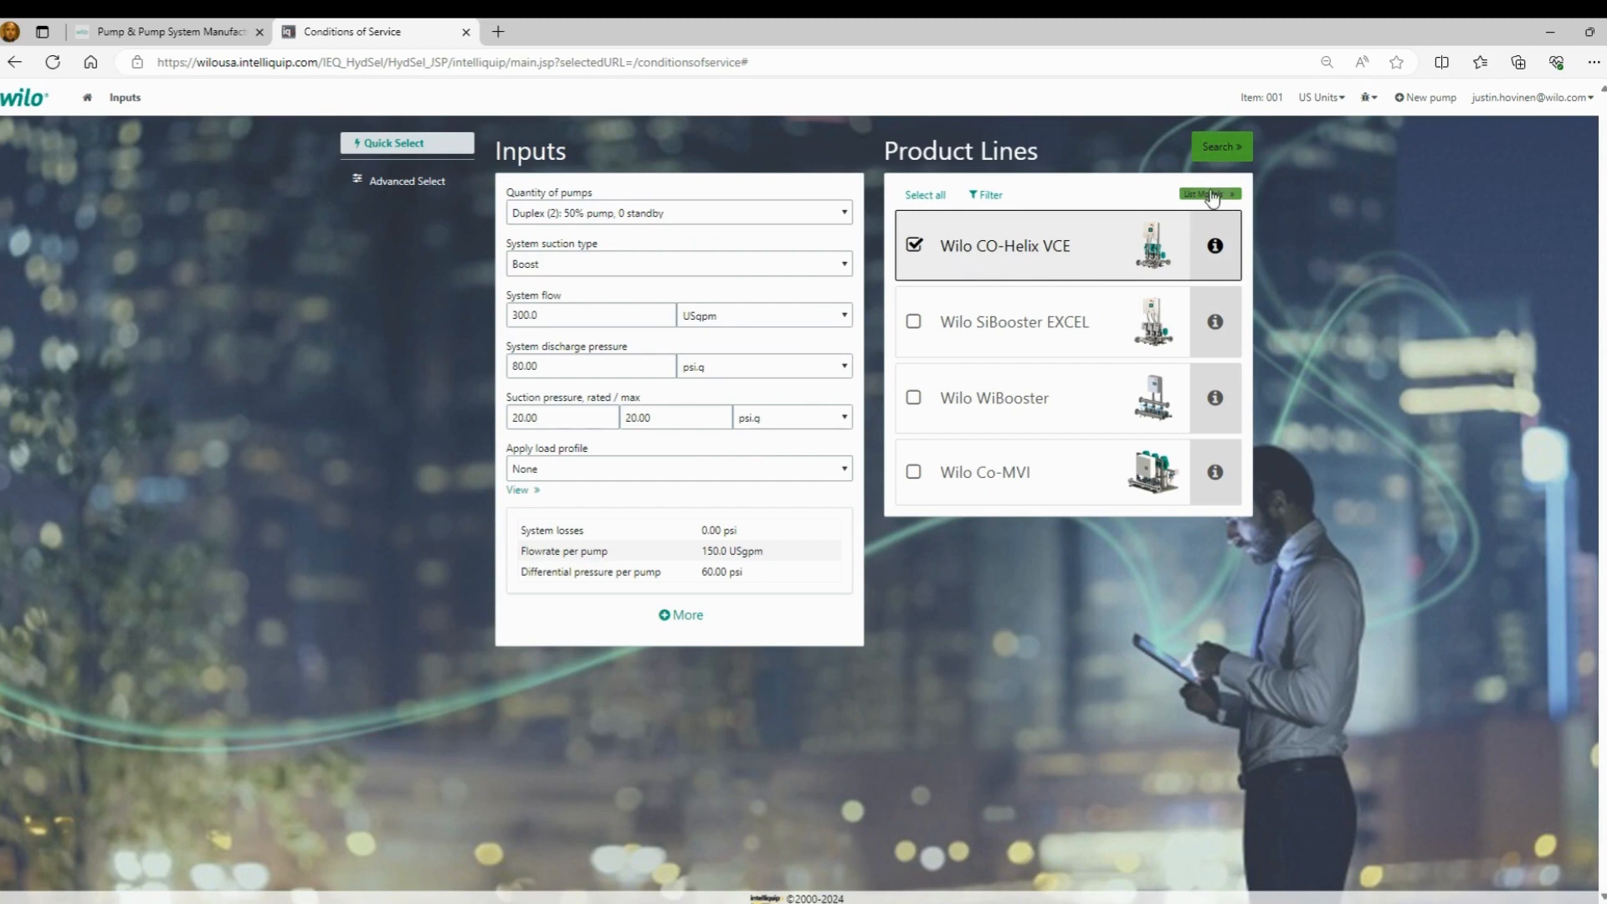
click(1209, 151)
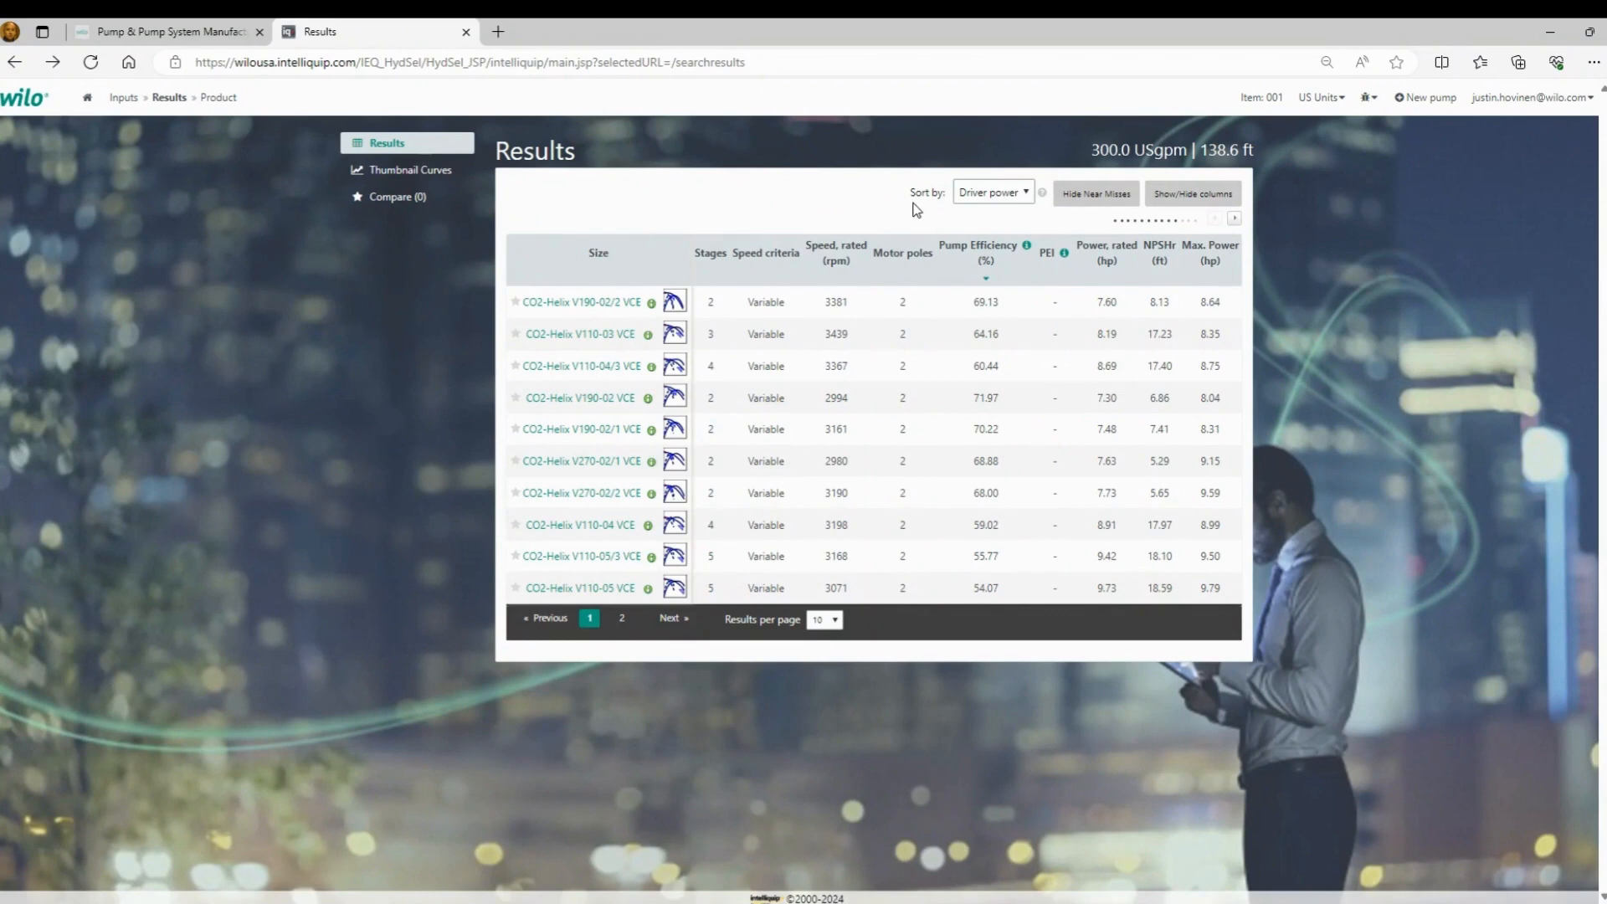
Step: Sort the results by efficiency and return them to sorting by driver power
click(985, 199)
click(981, 231)
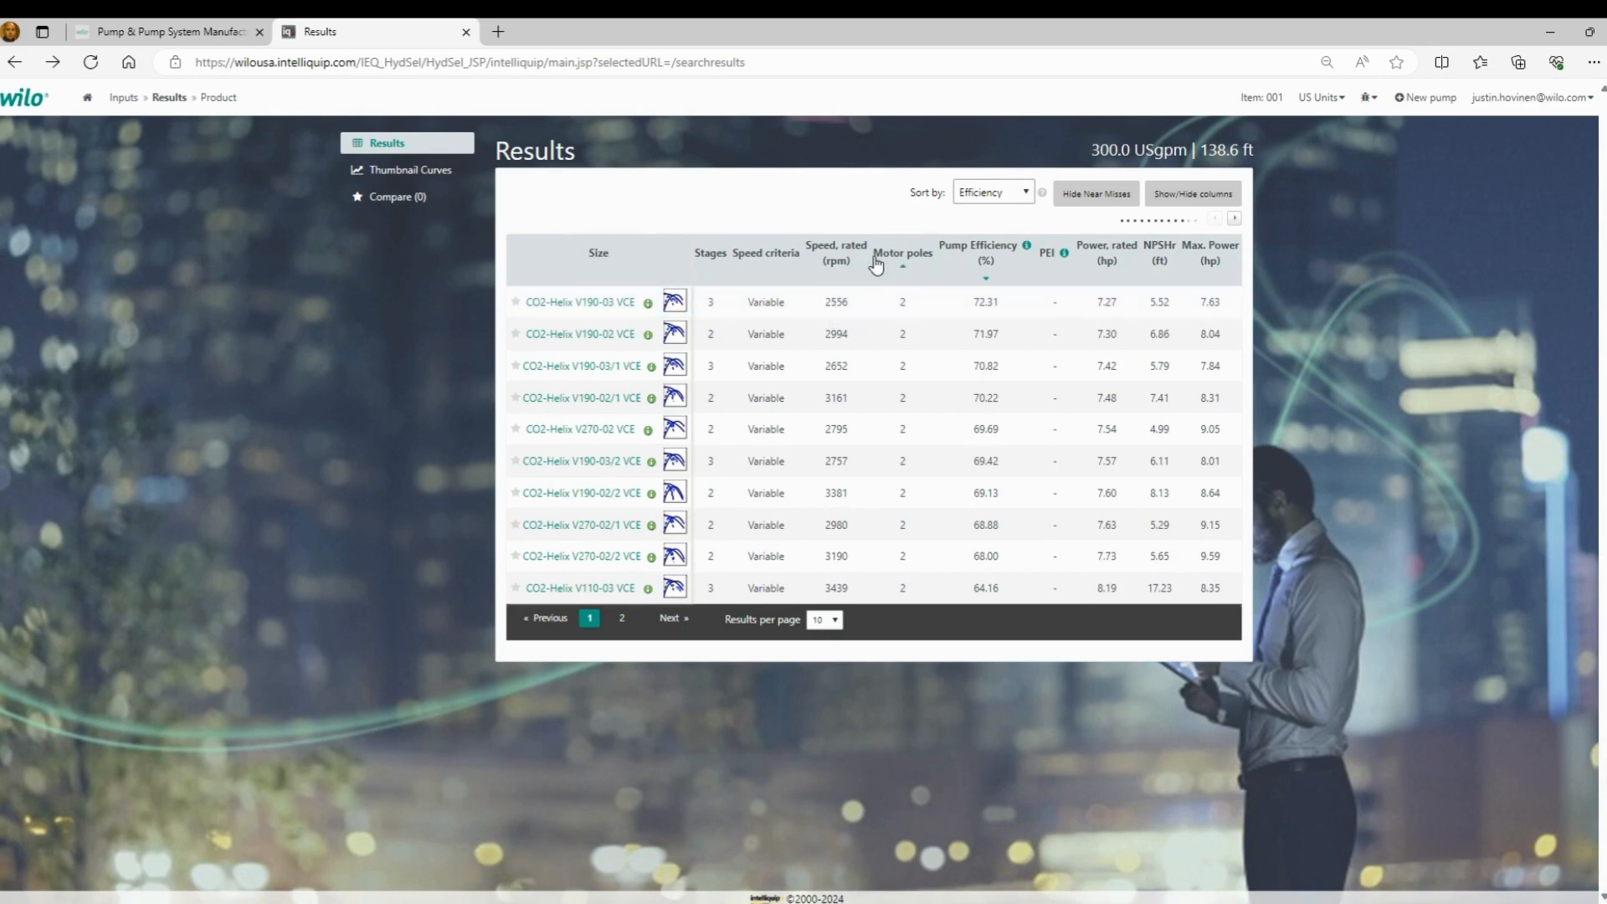
click(1002, 196)
click(993, 215)
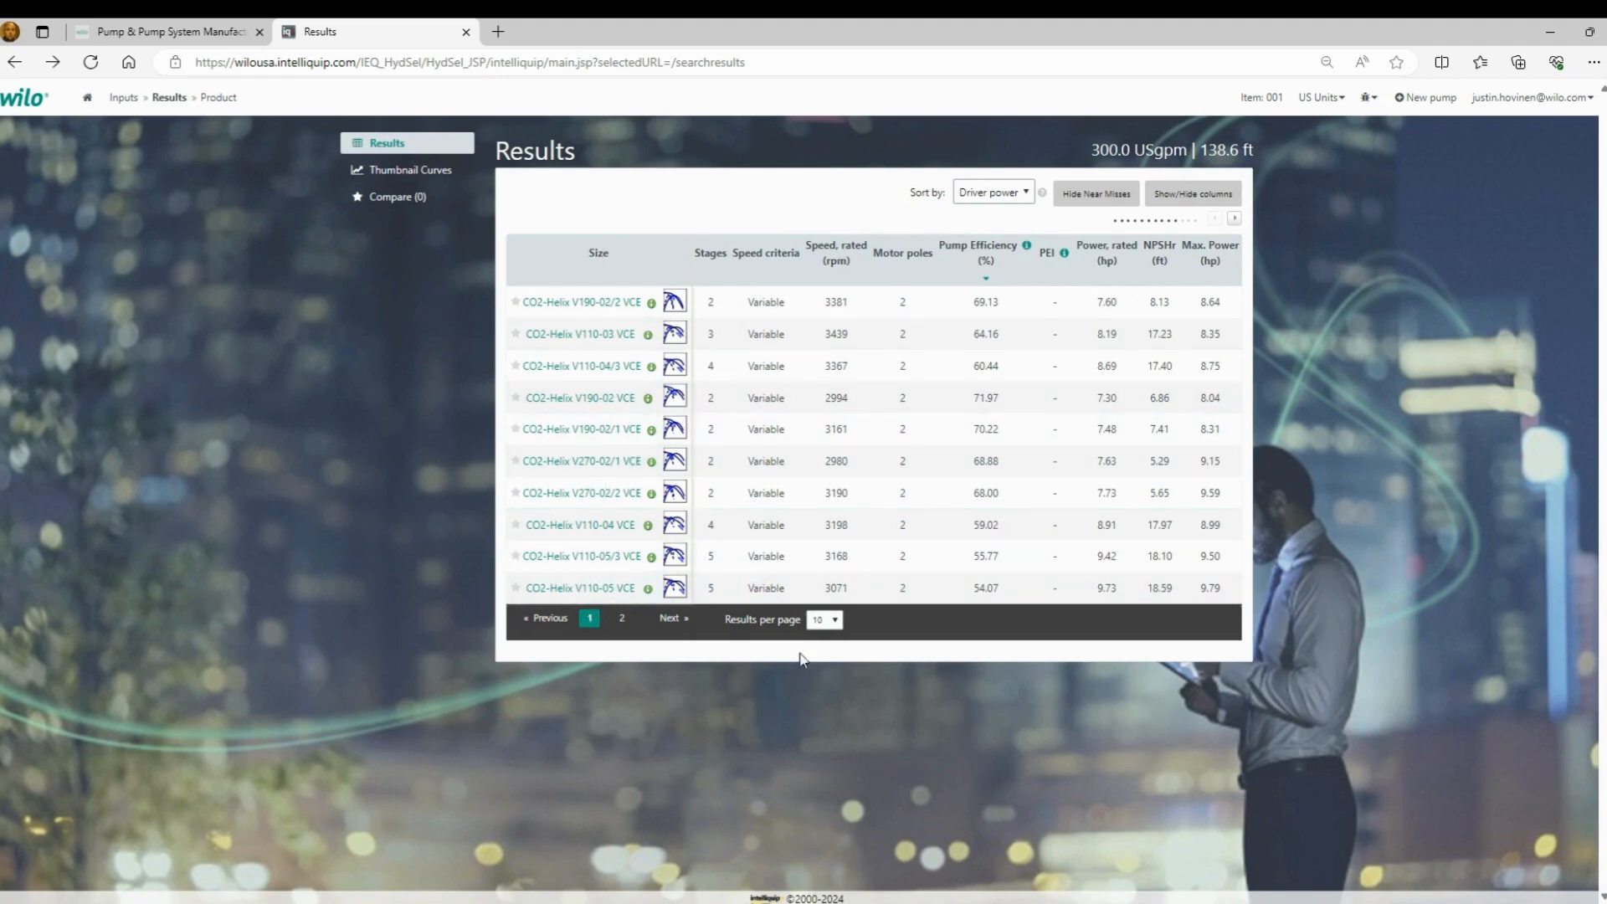
Step: Show 50 results per page and mark the CO2-Helix V190-03 VCE and CO2-Helix V190-02/2 VCE for comparison
click(834, 621)
click(830, 657)
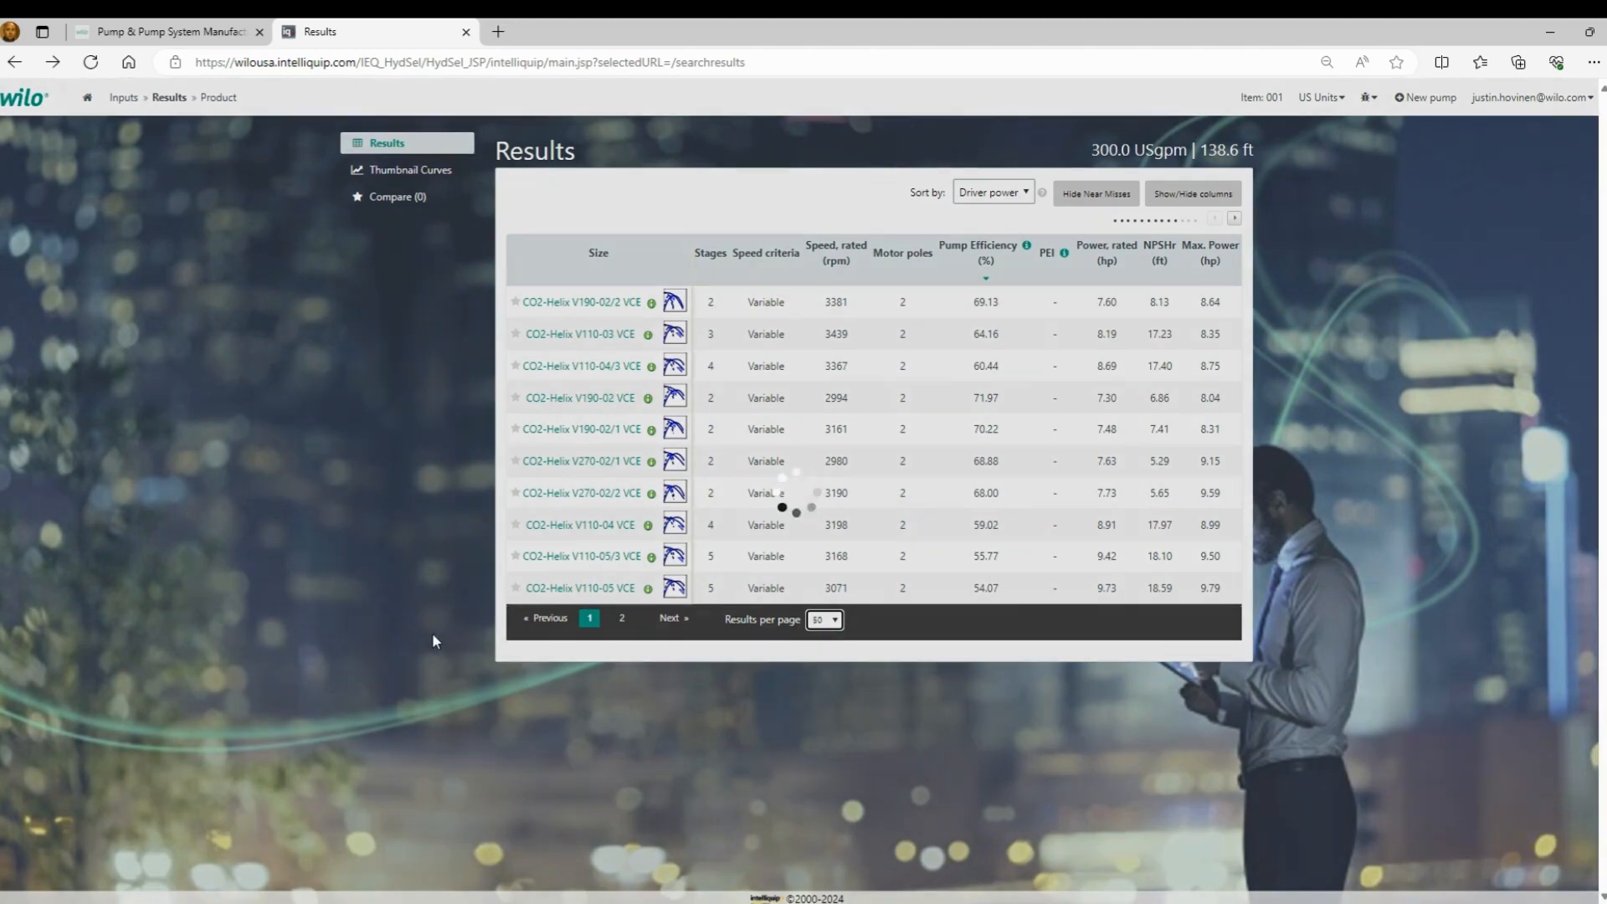
scroll(473, 608, down, 1)
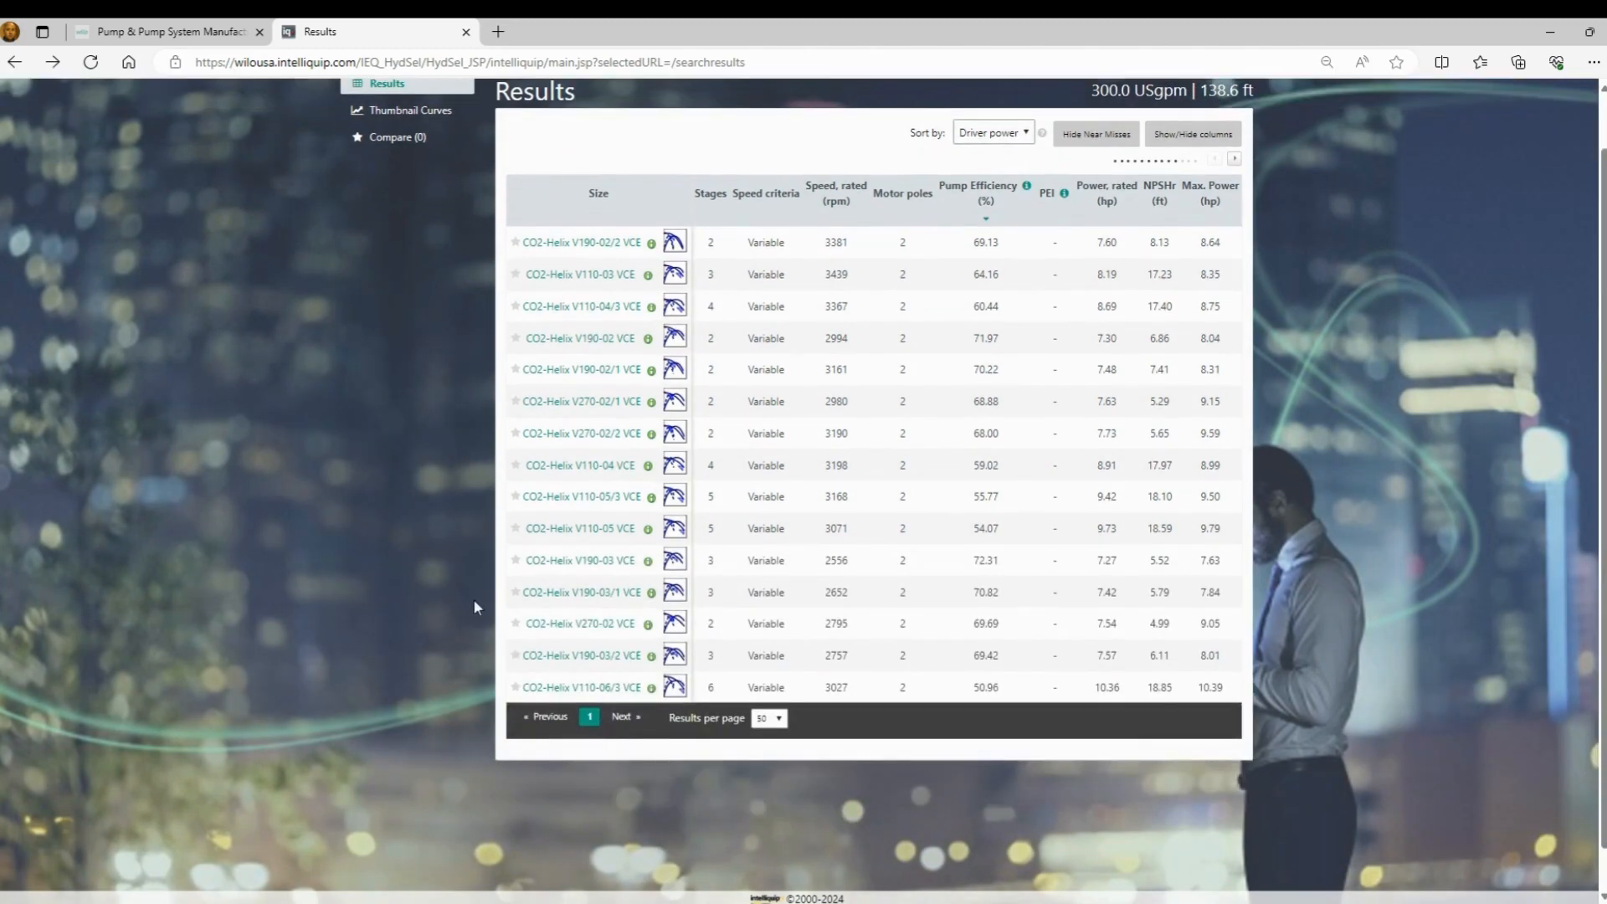
click(515, 560)
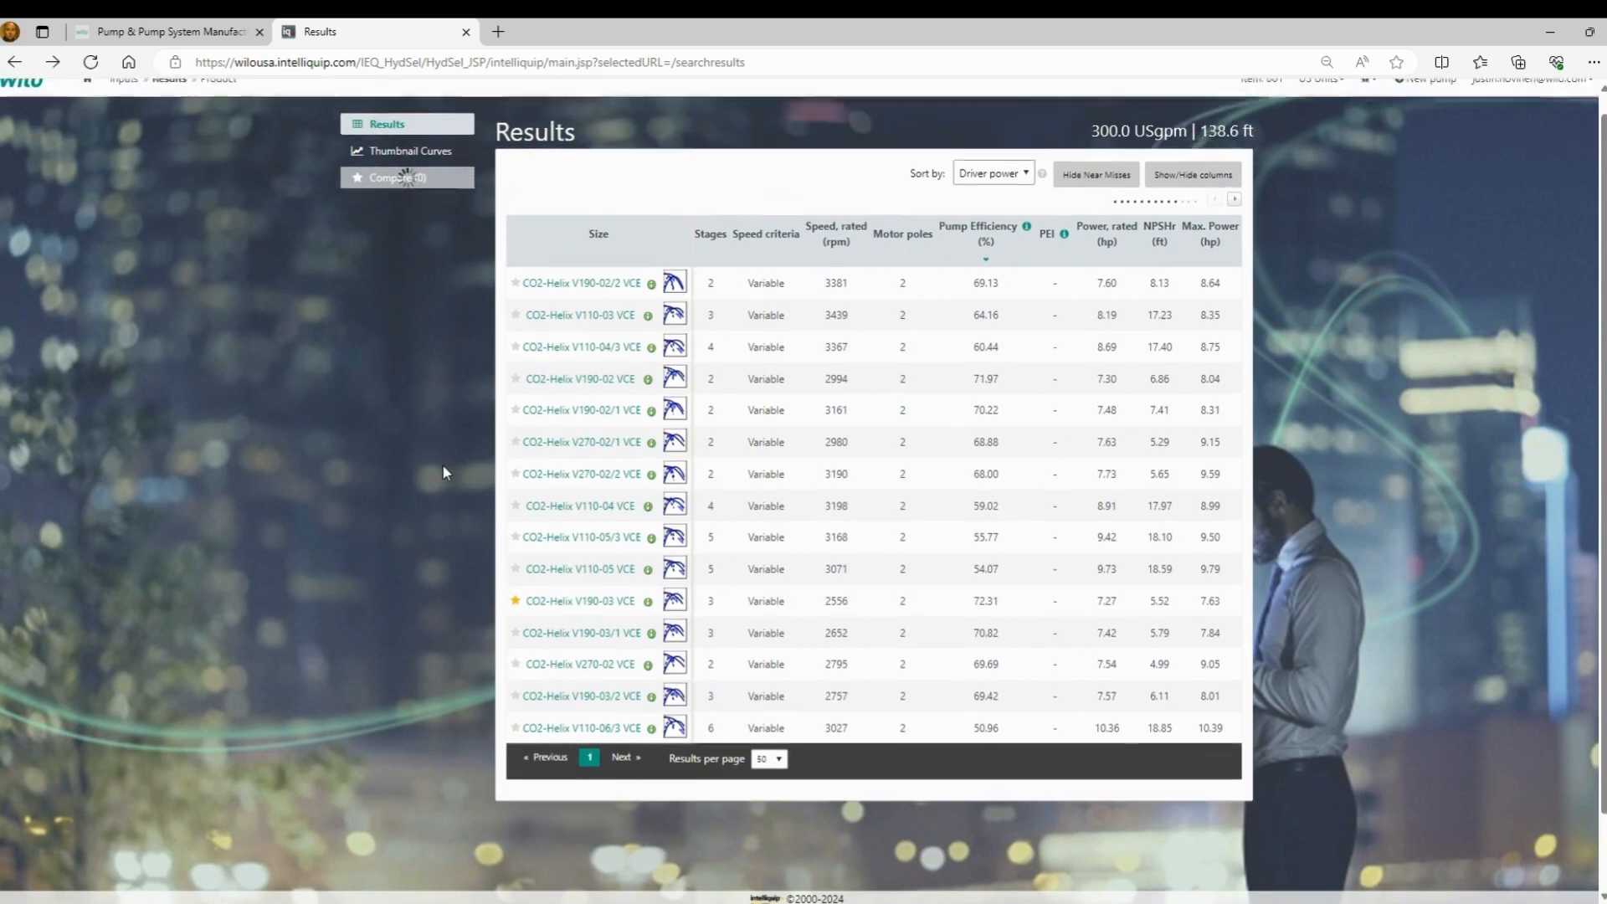
click(517, 292)
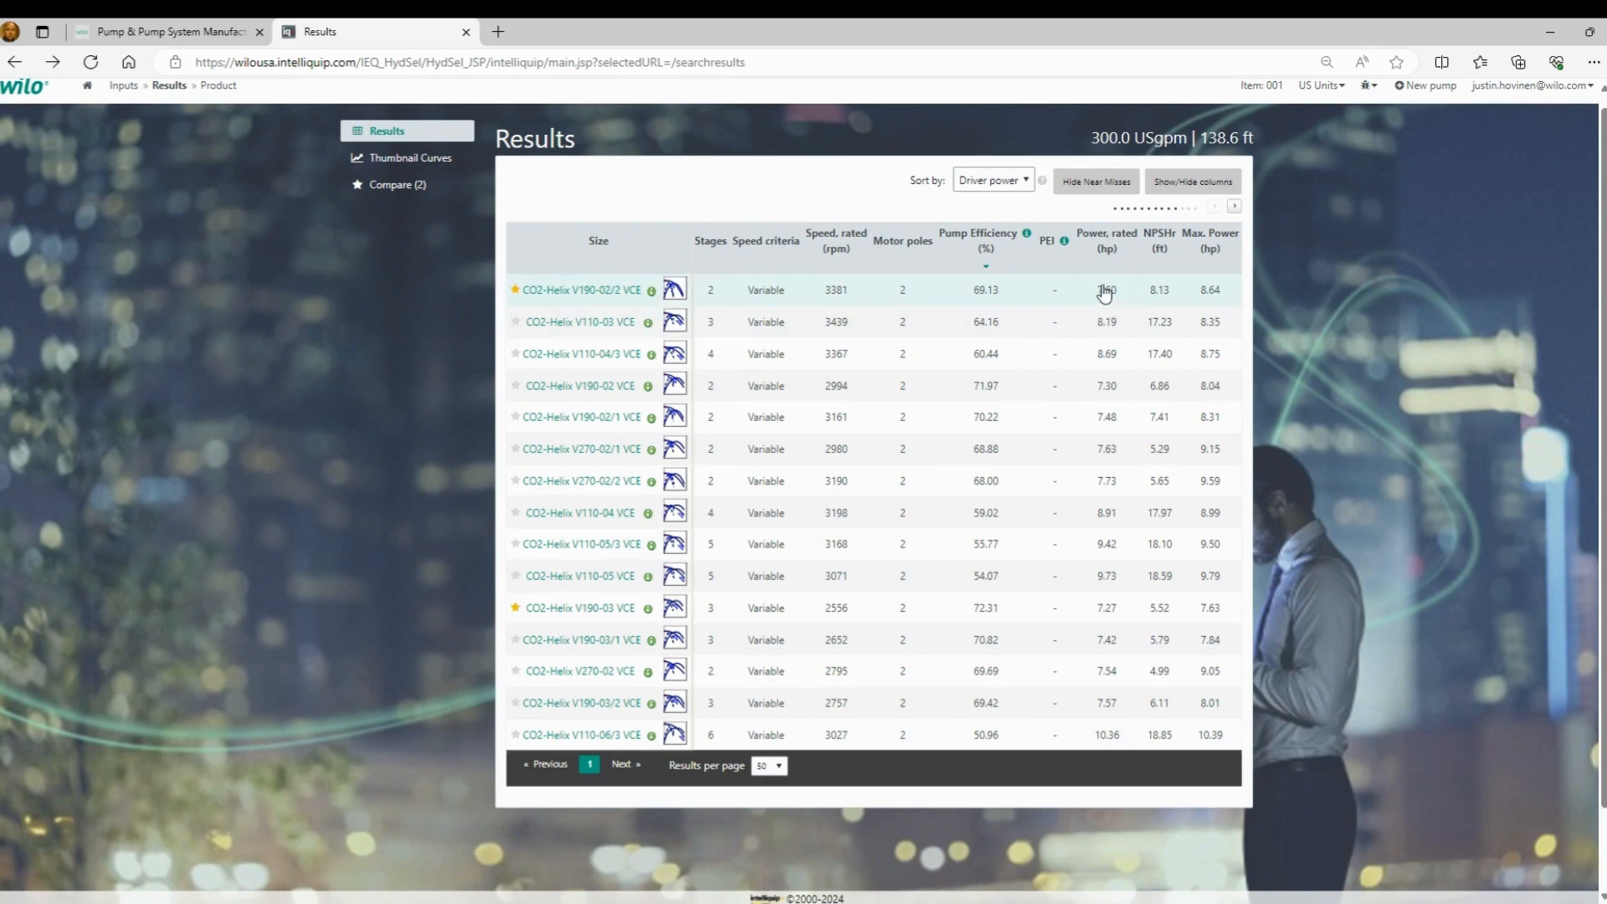
Step: Examine the further result columns, including the minimum recommended motor rating and % BEP
click(1235, 207)
click(1235, 207)
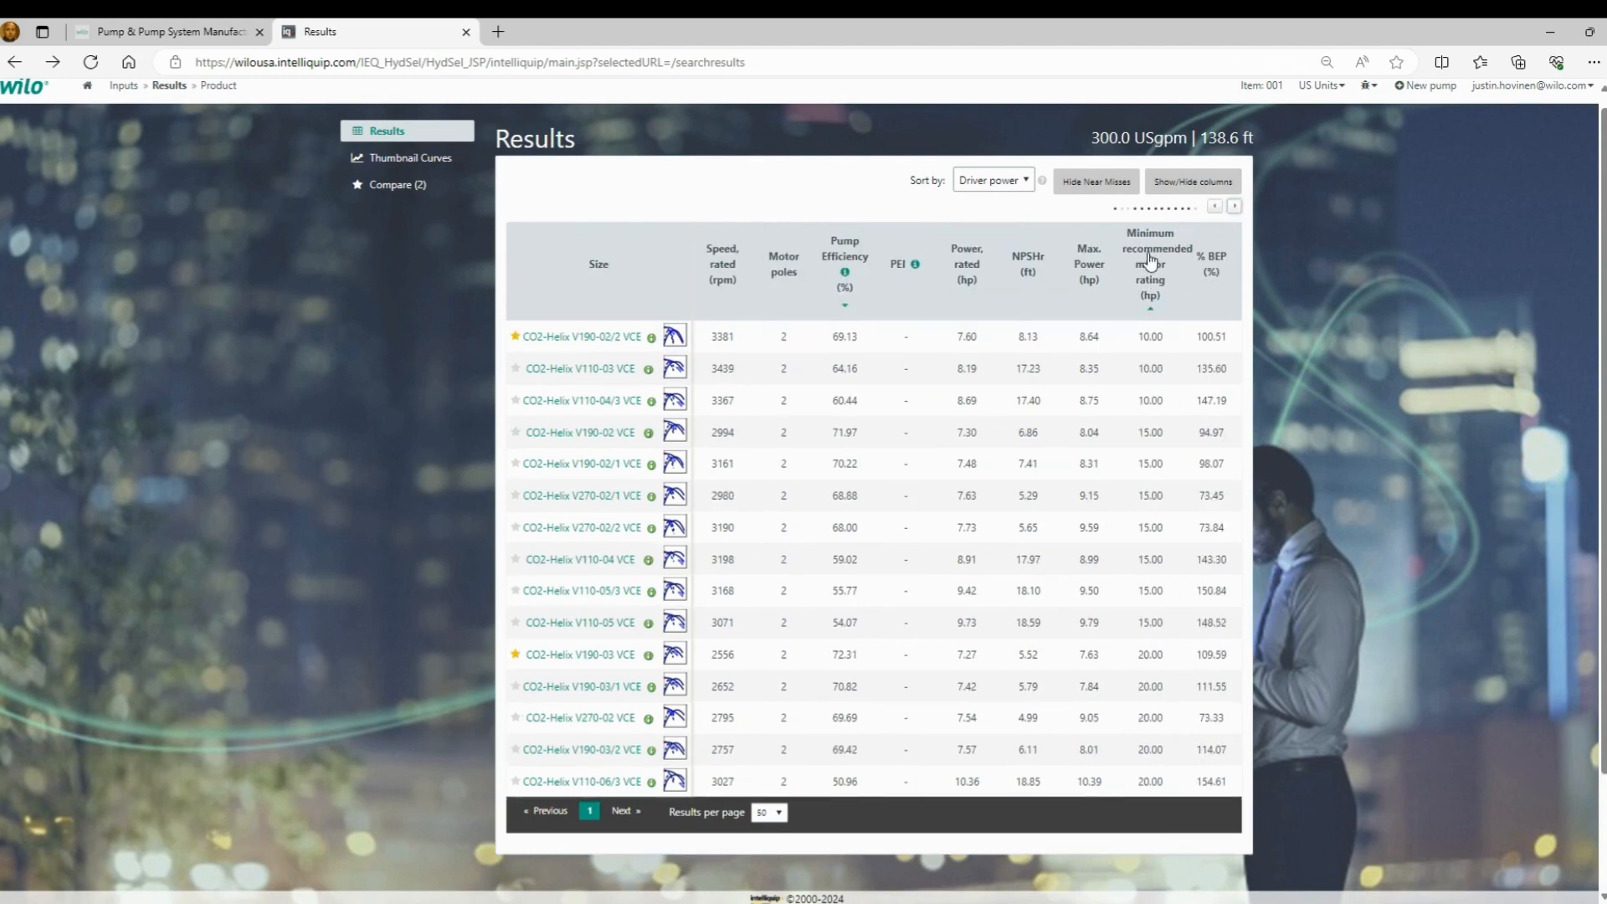
click(1147, 312)
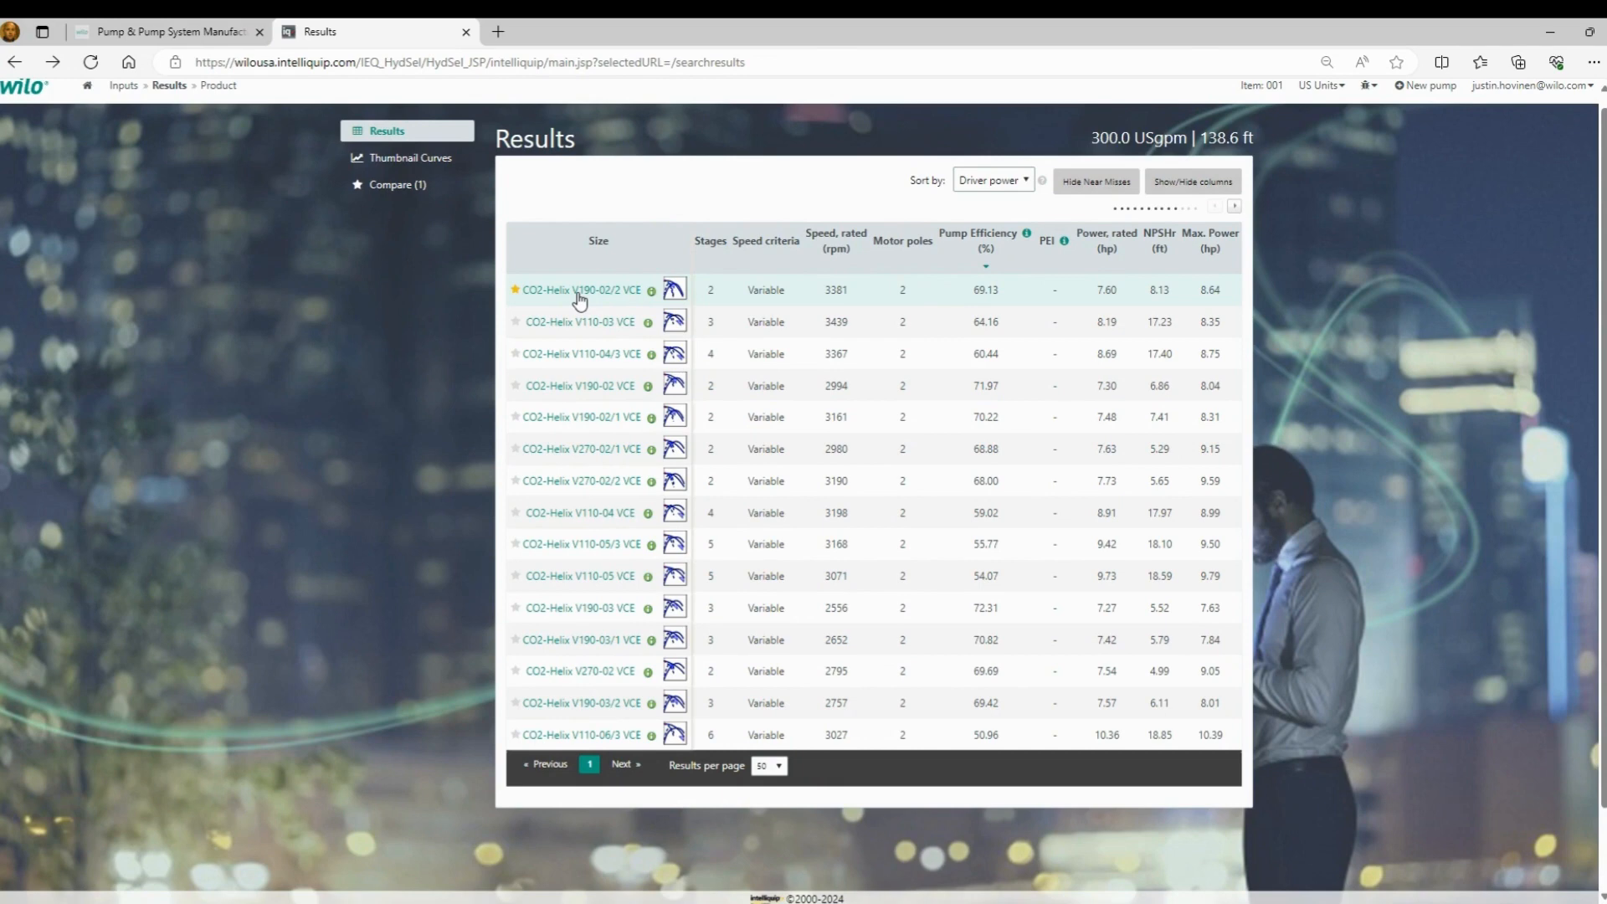
Step: Open the CO2-Helix V190-02/2 VCE and review its curve, overview, performance, configuration and documents pages
click(579, 293)
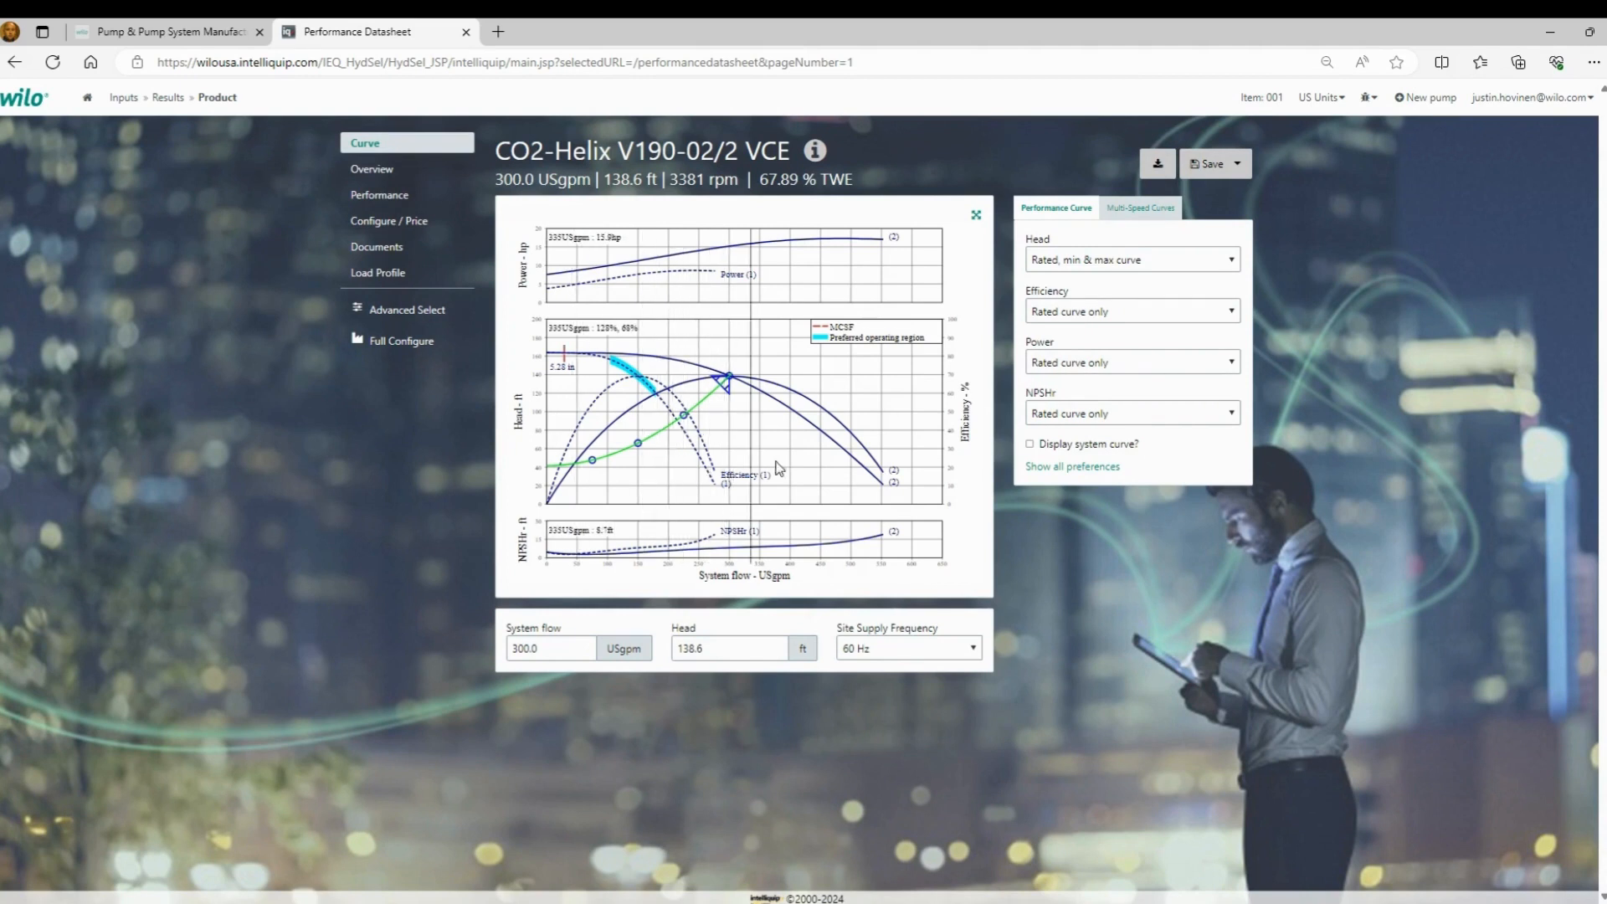
click(354, 170)
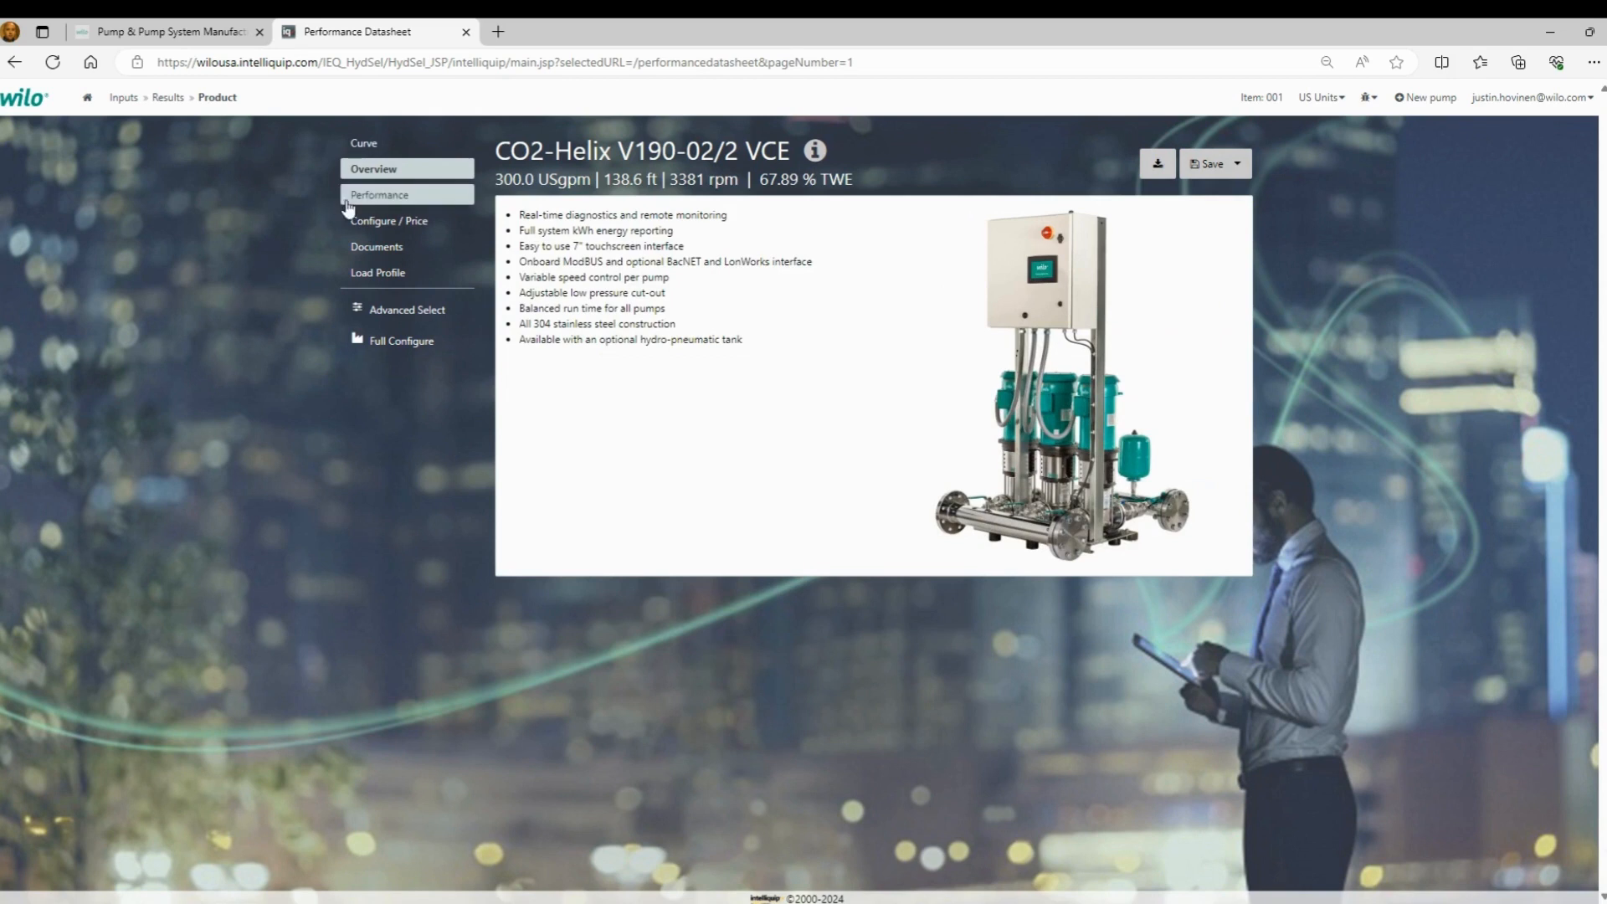
click(378, 195)
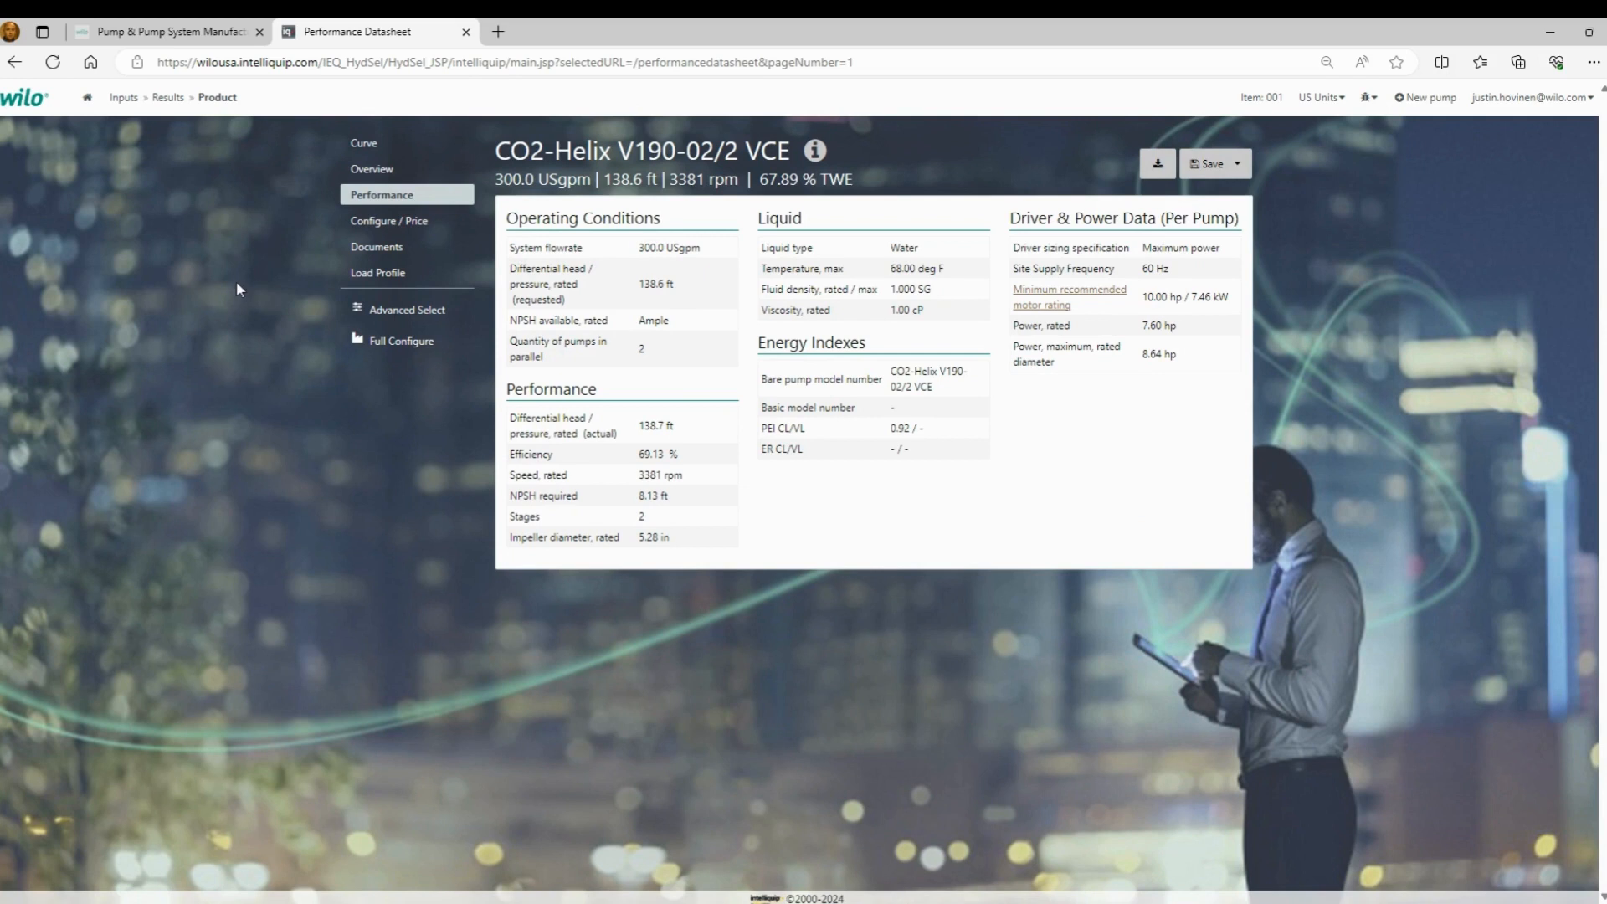
click(388, 221)
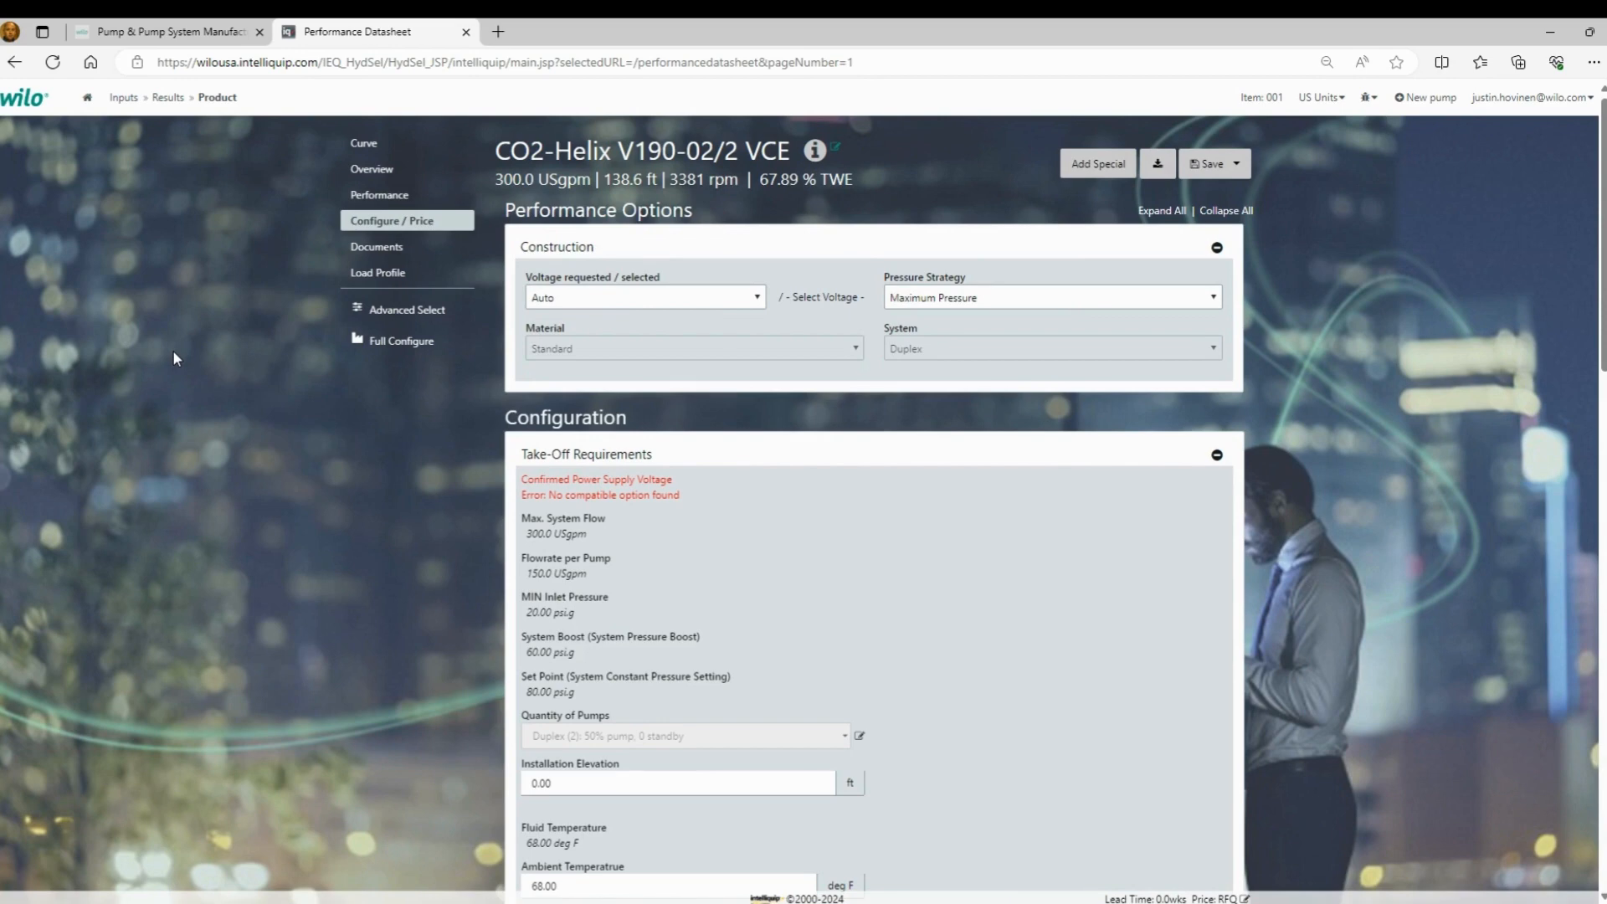
click(377, 247)
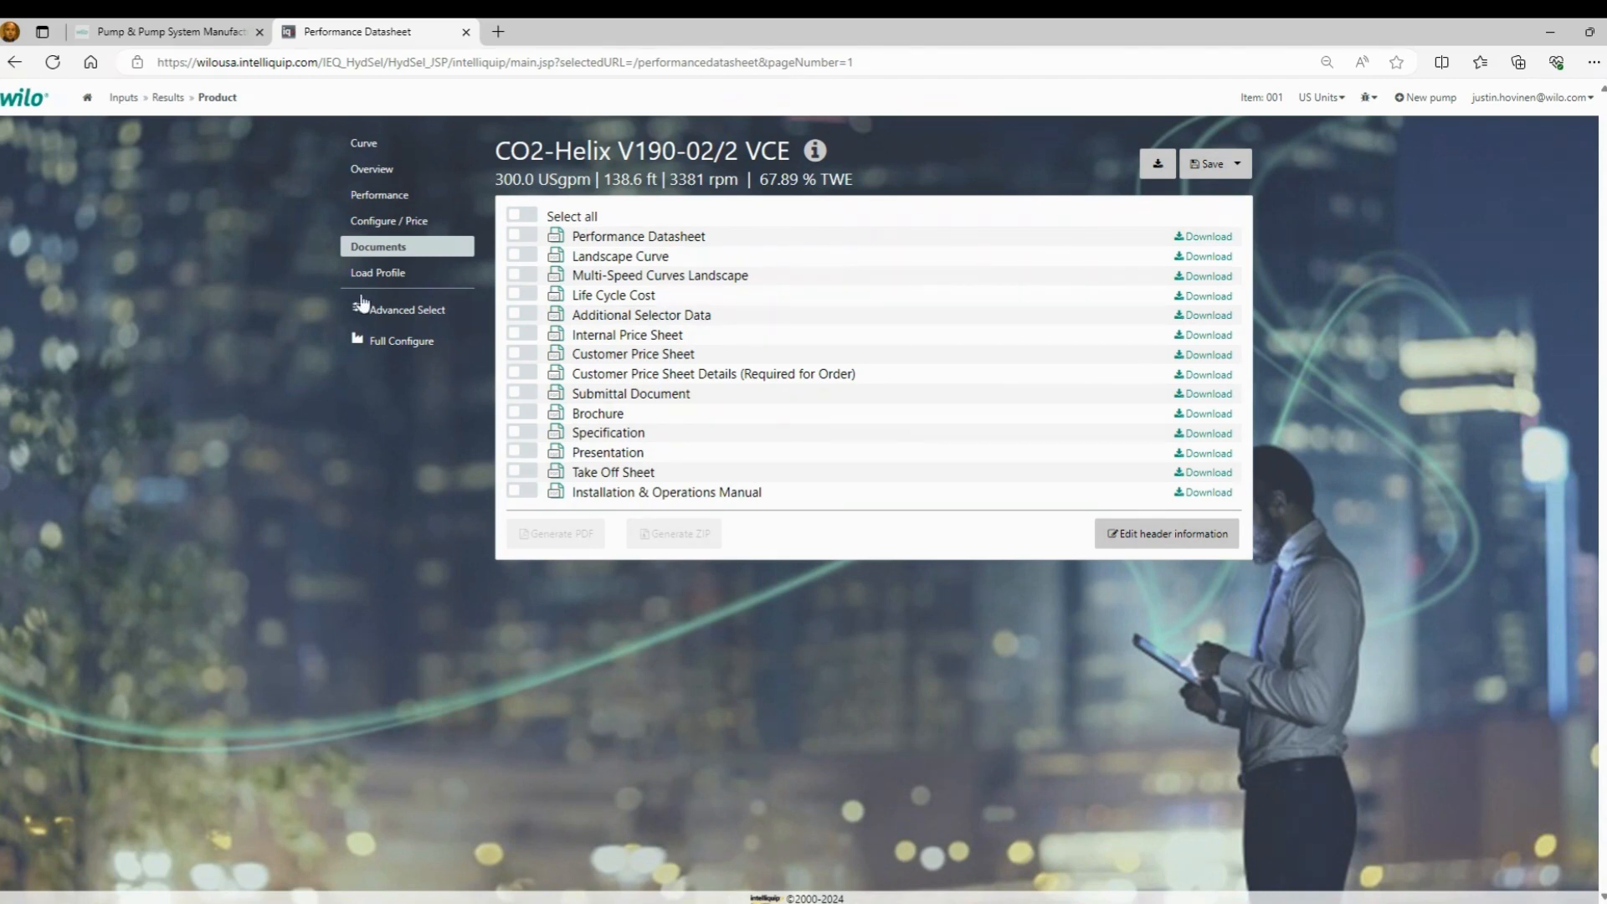
Step: Examine the pump's configuration page, including the voltage option, take-off requirements, installation elevation and materials of construction
click(368, 220)
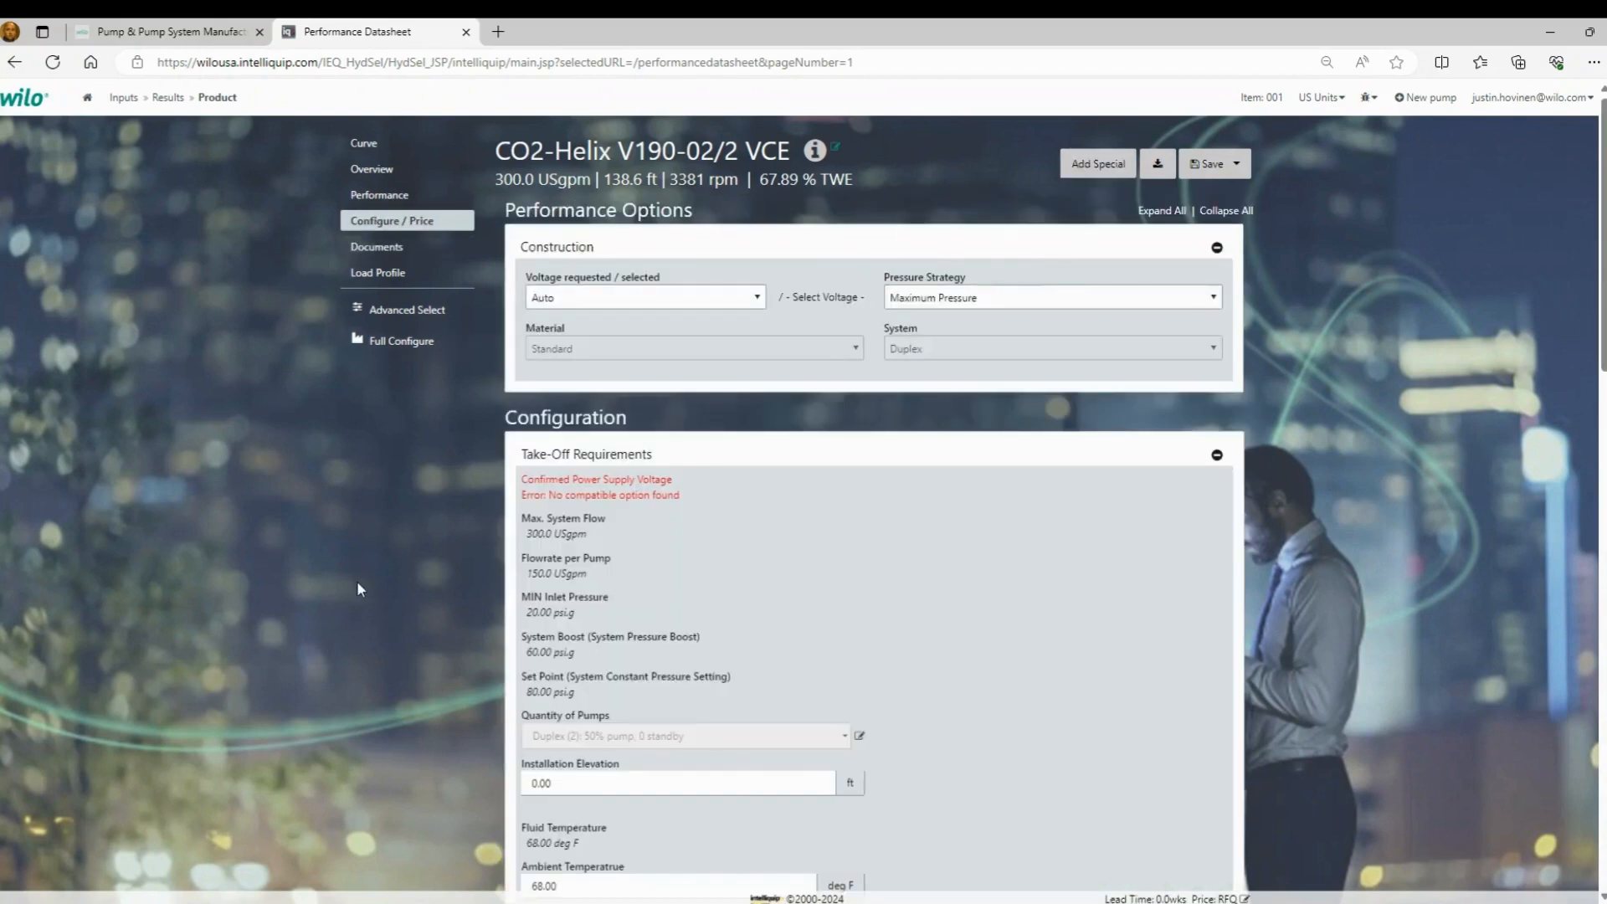
click(590, 303)
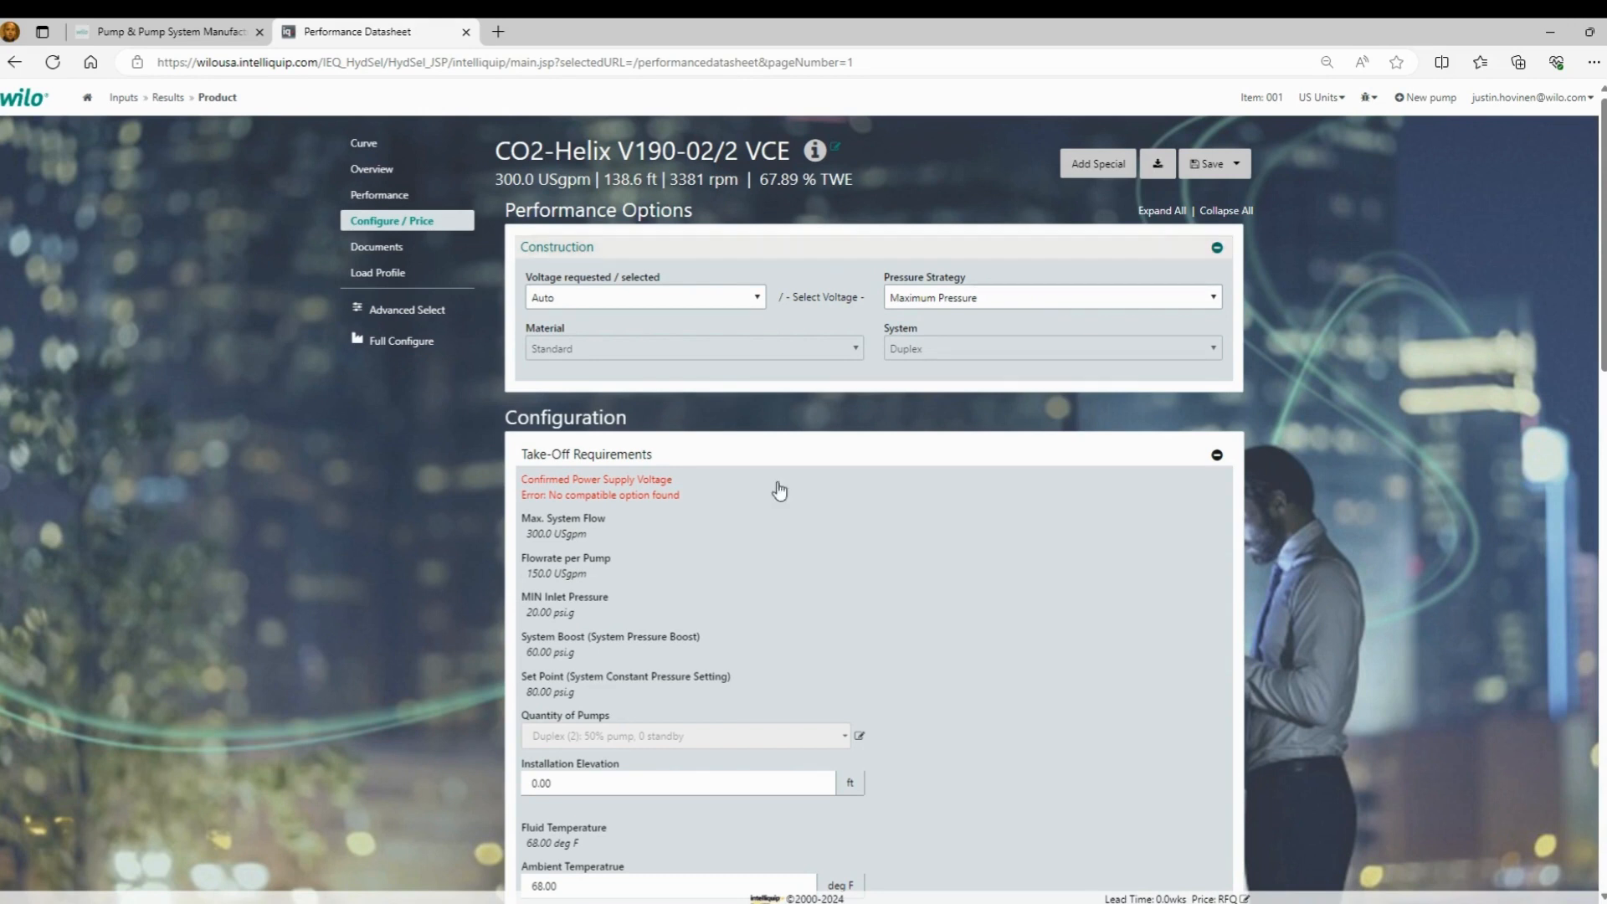
scroll(821, 545, down, 3)
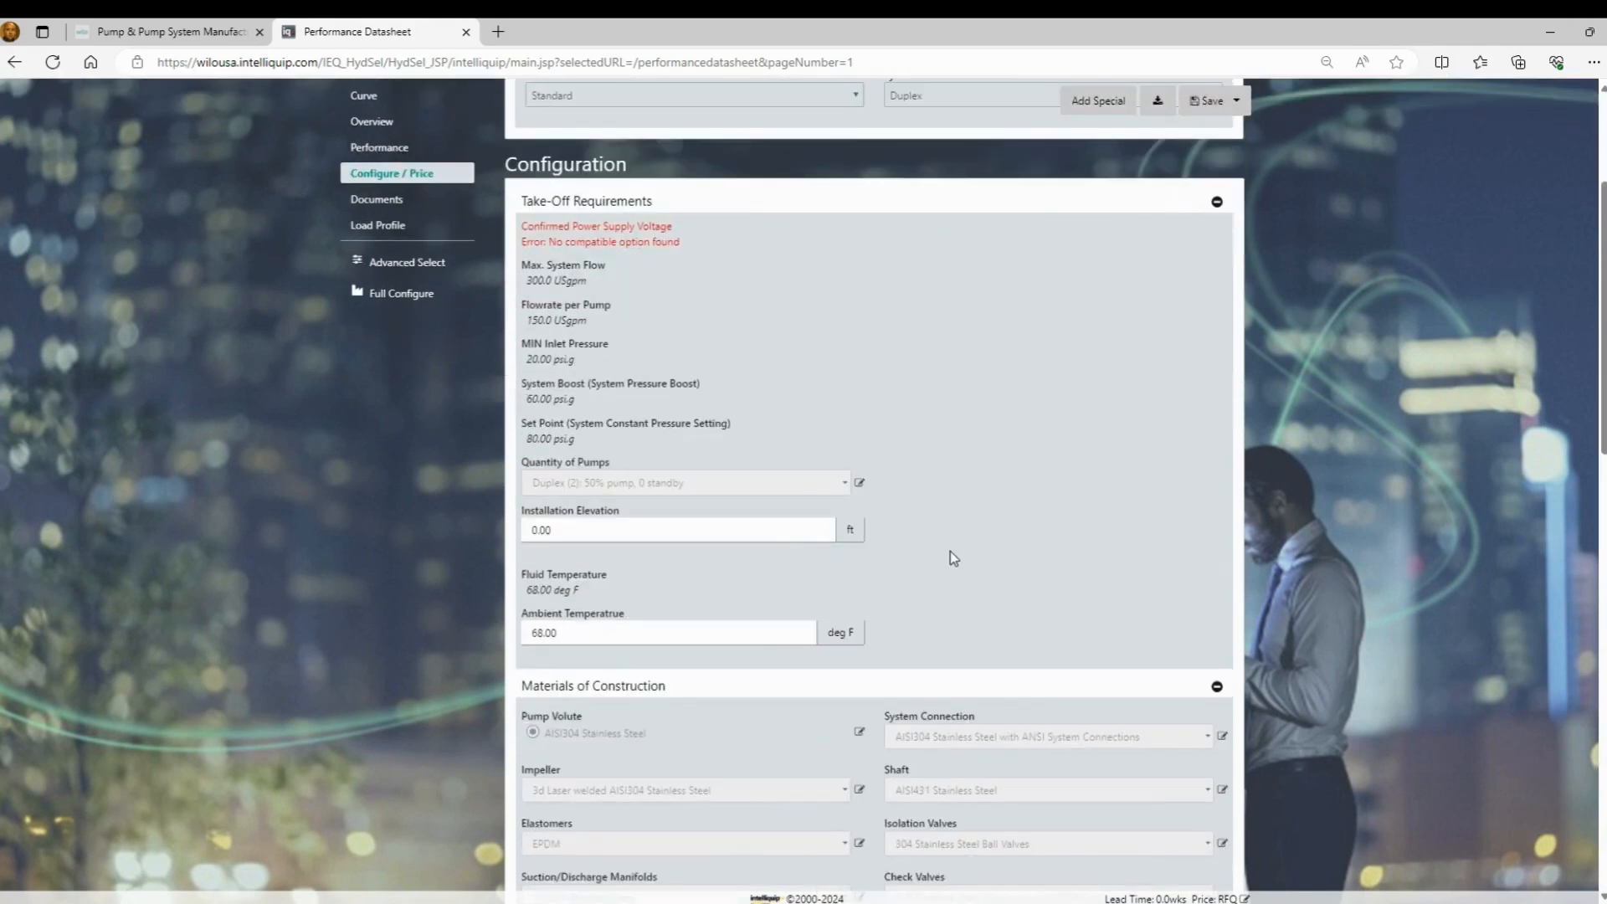
click(570, 525)
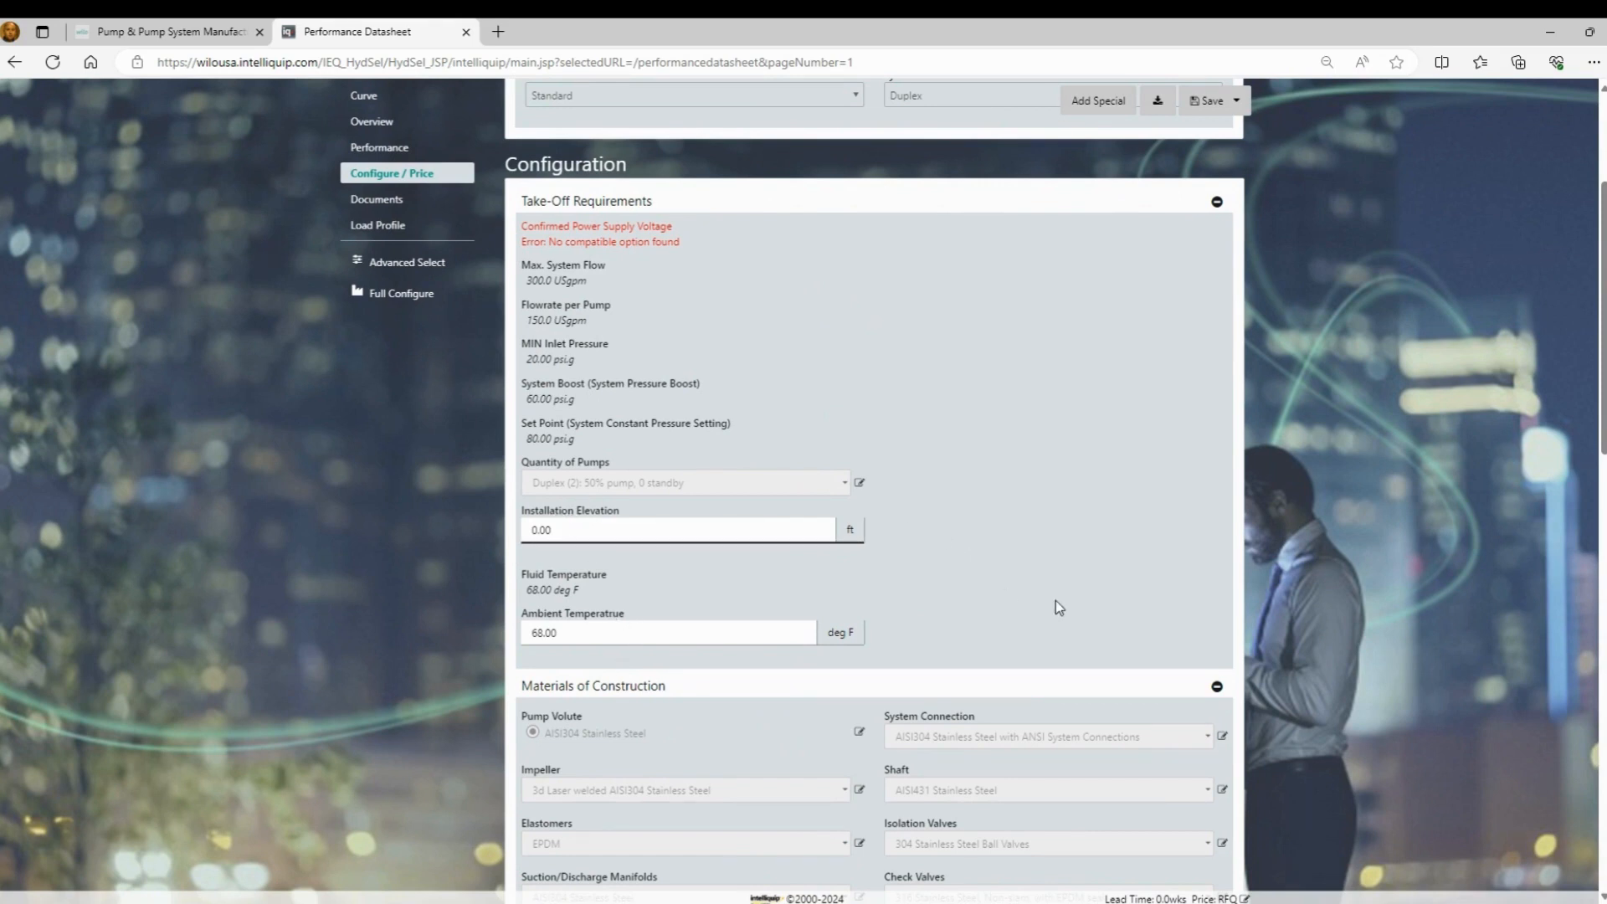
scroll(1057, 596, down, 1)
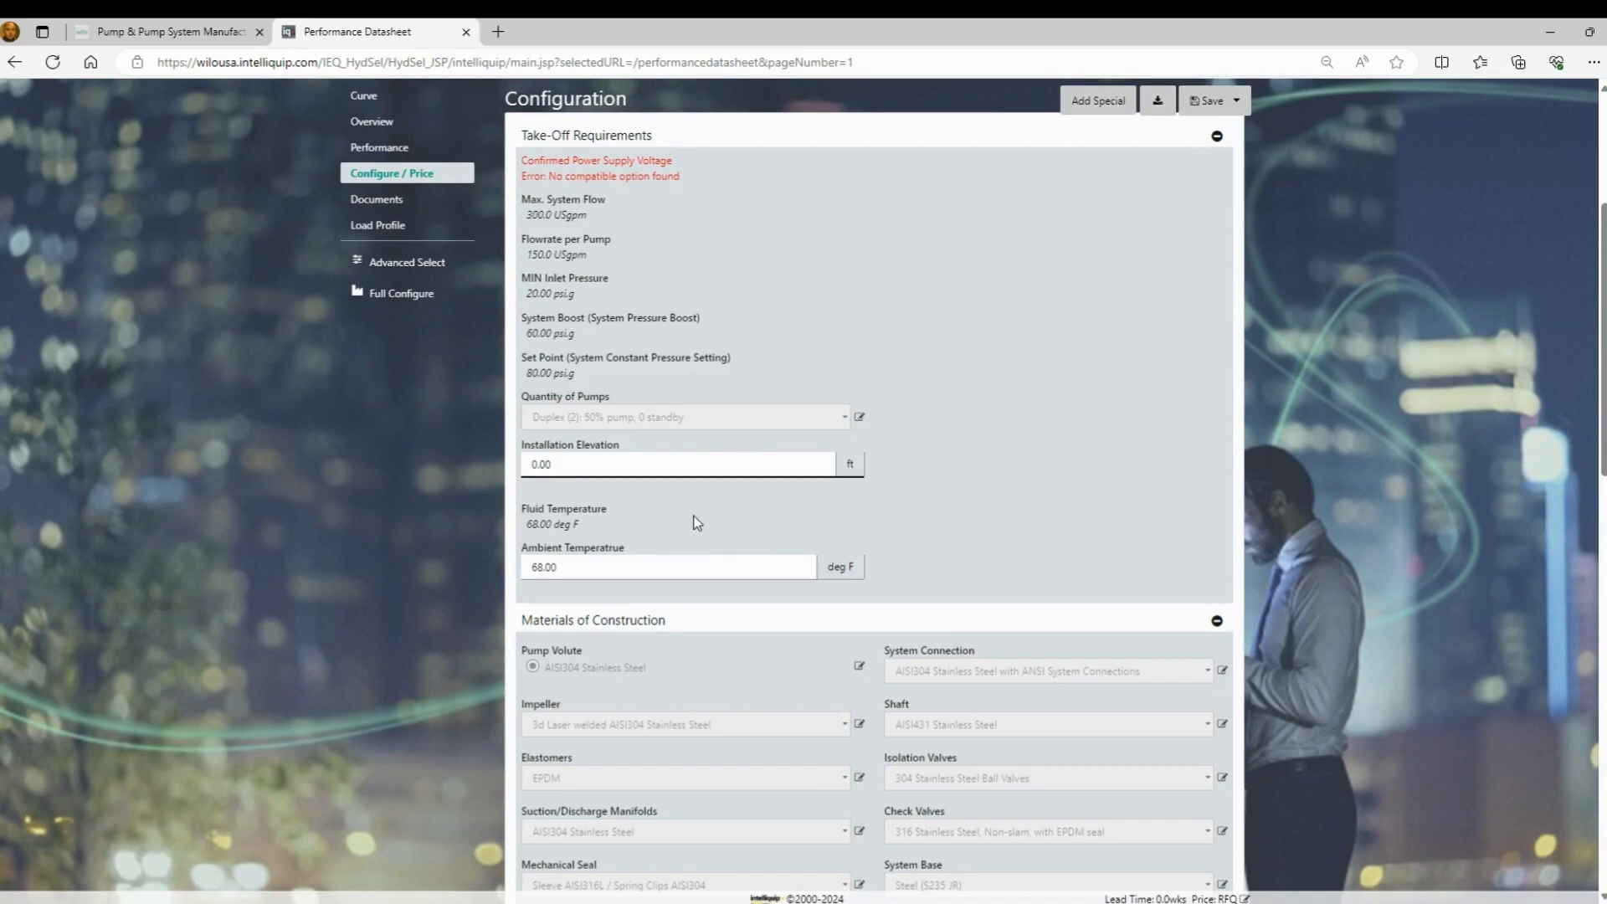
scroll(698, 524, down, 5)
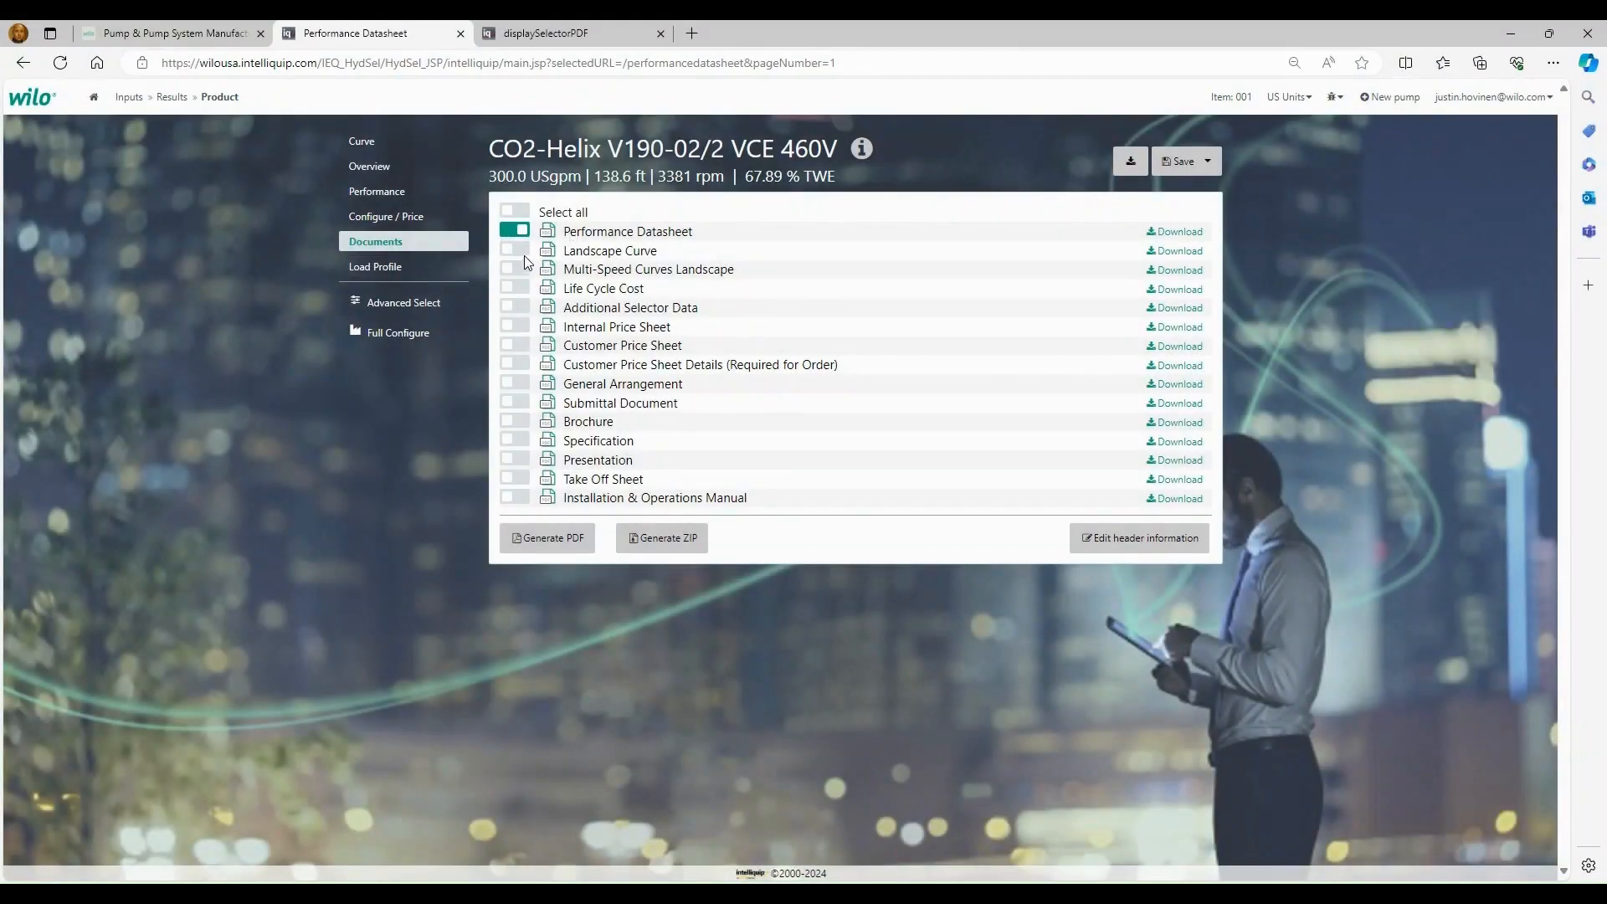
Step: Review the Performance Datasheet PDF, covering rated speed, liquid data, motor rating and curves, and return to the document list
click(544, 33)
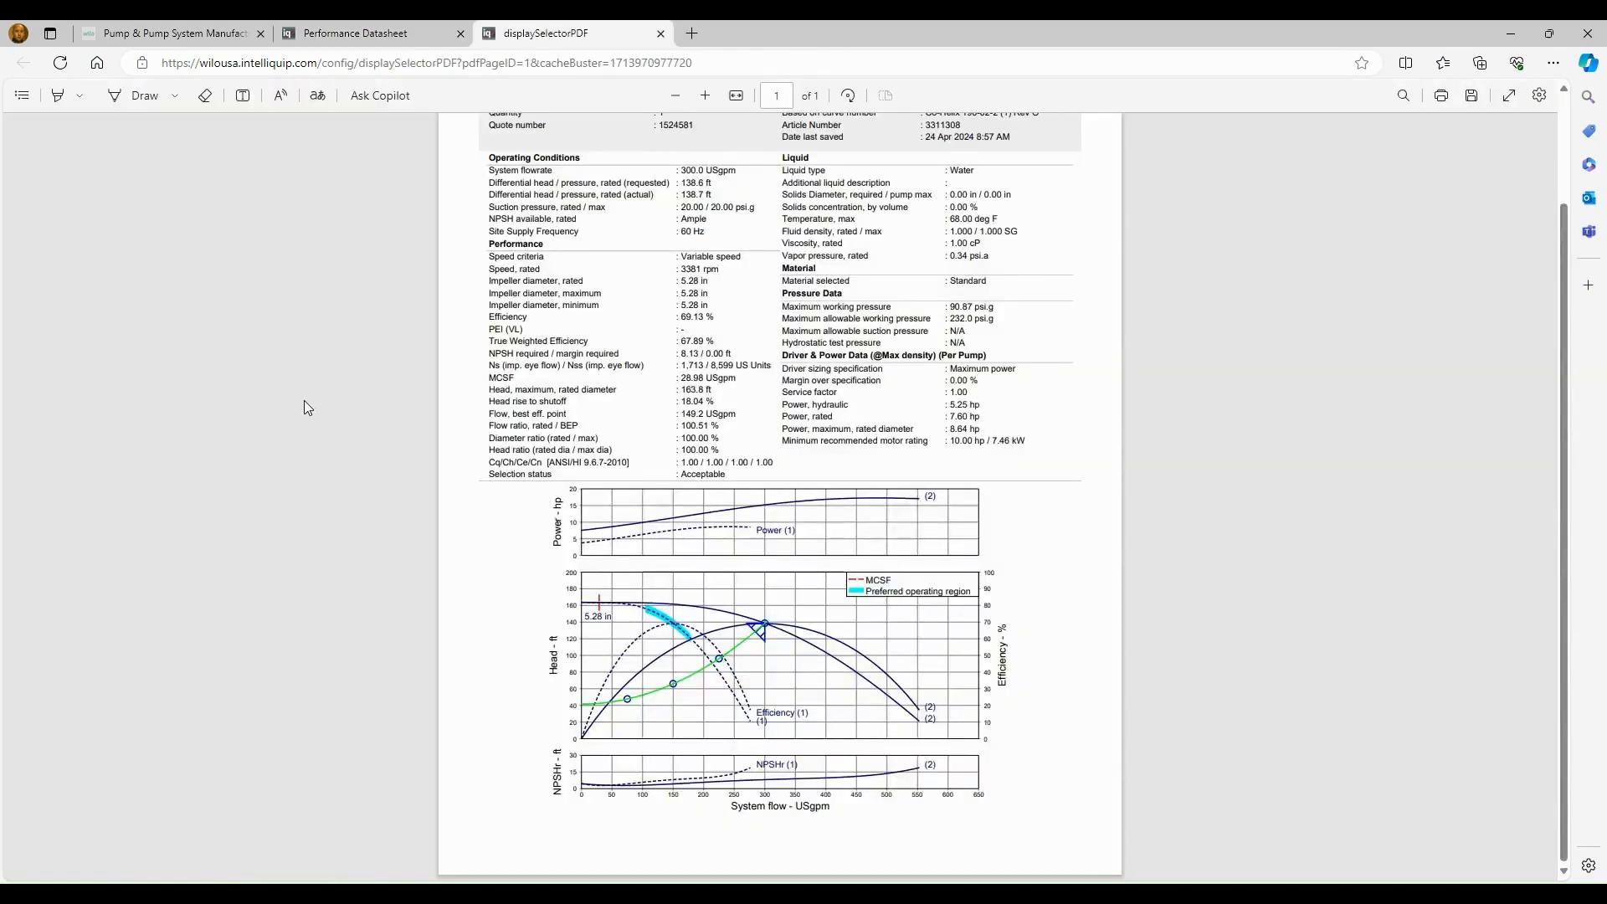
scroll(304, 400, up, 1)
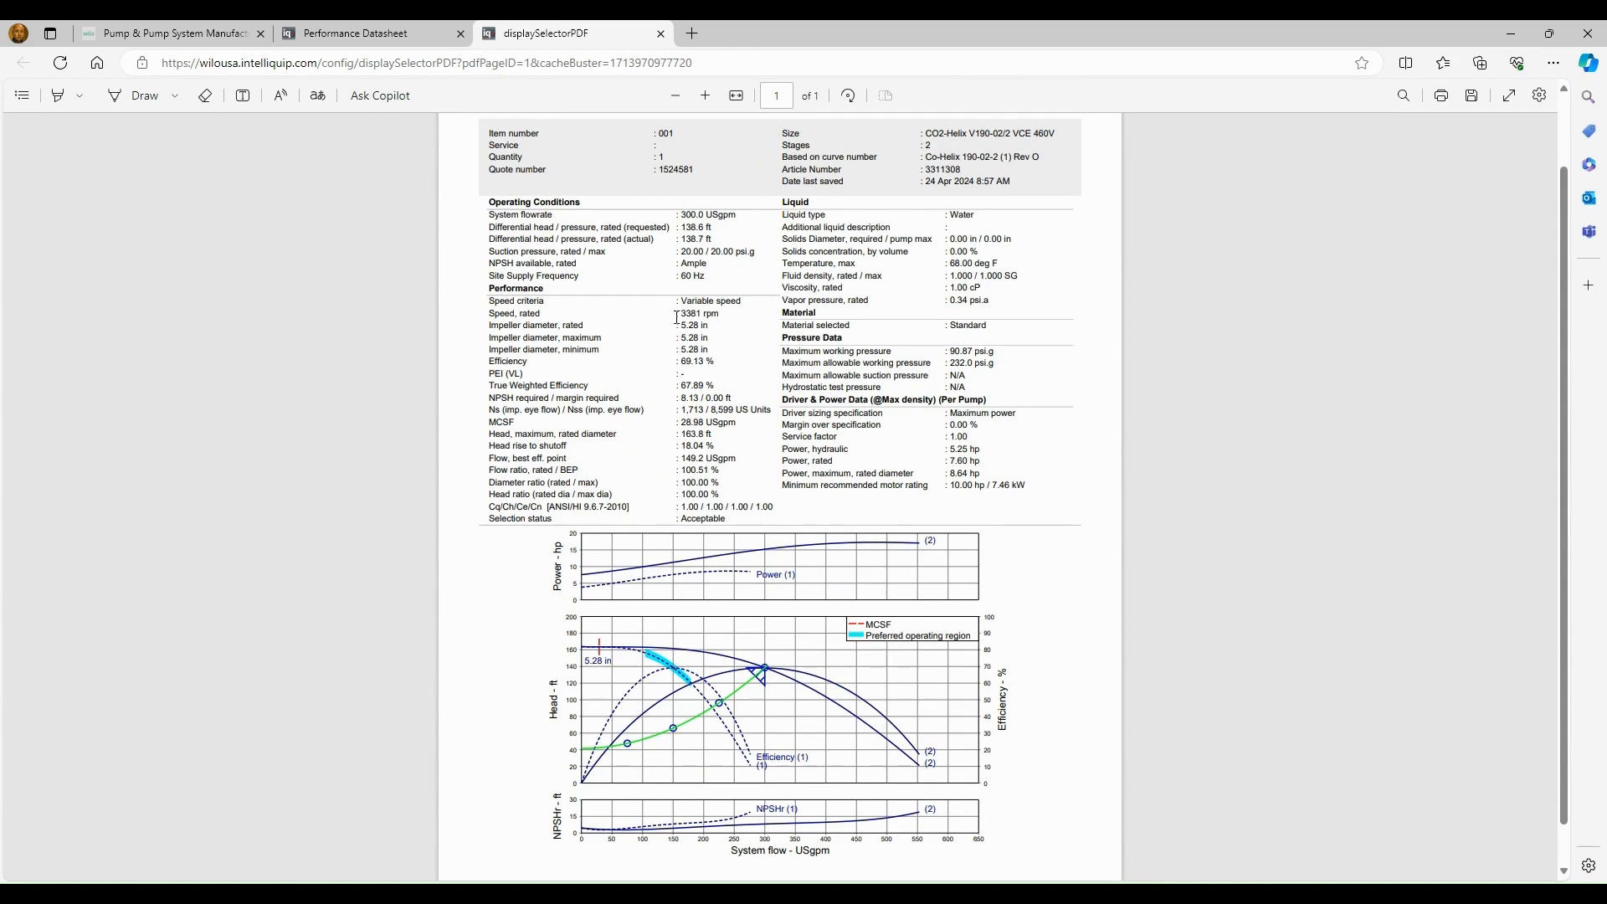
drag(677, 313, 720, 314)
drag(783, 202, 854, 224)
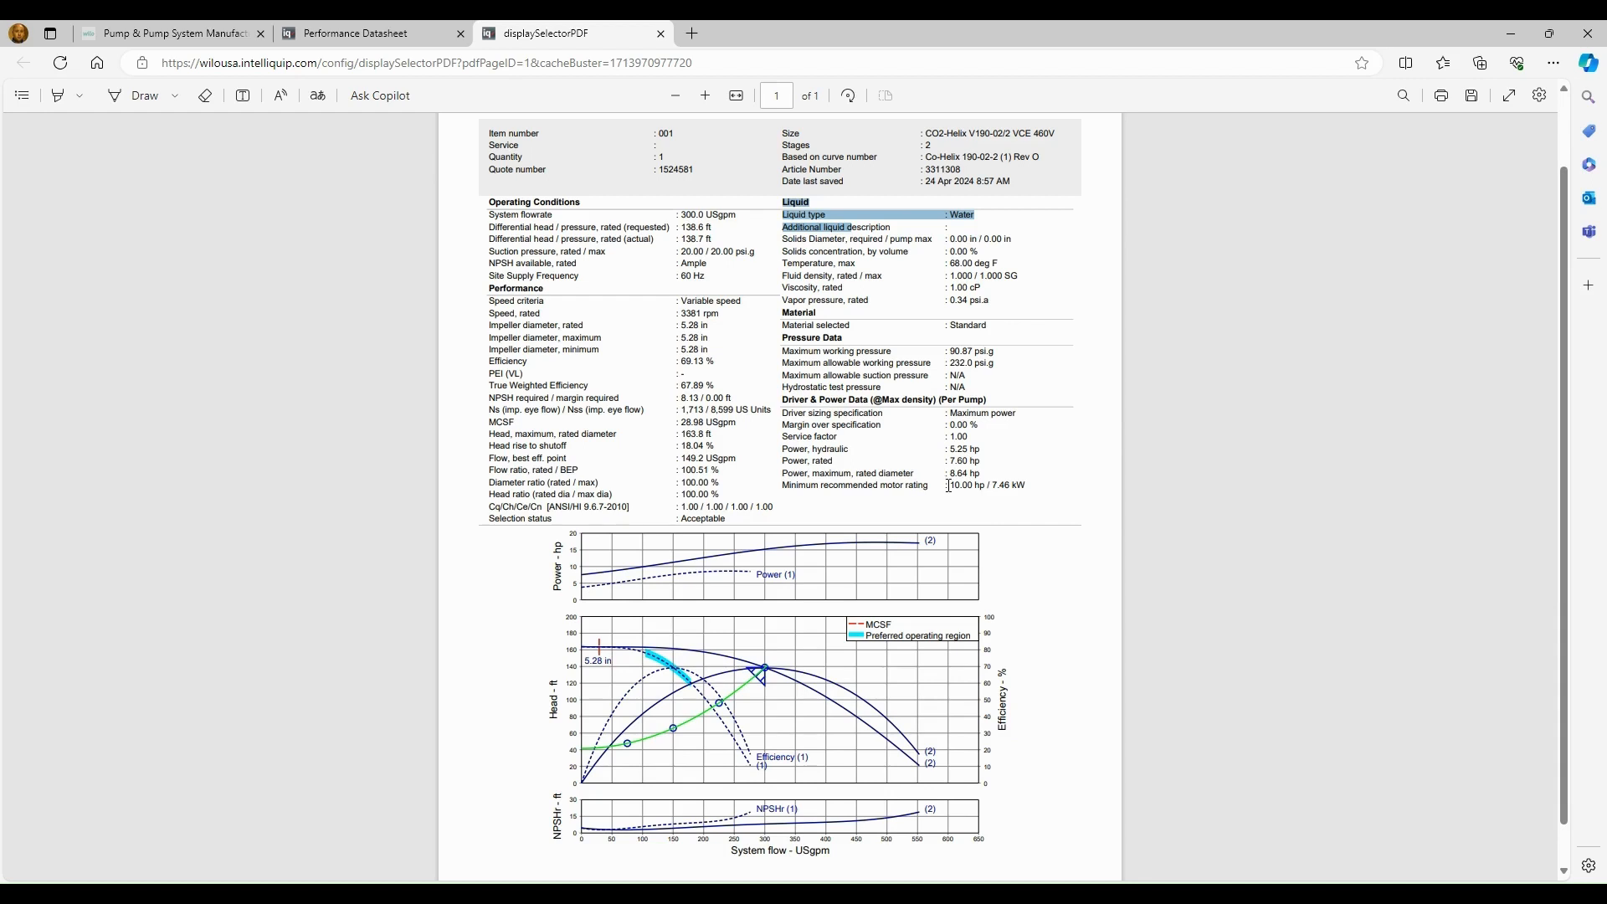
scroll(1013, 505, down, 1)
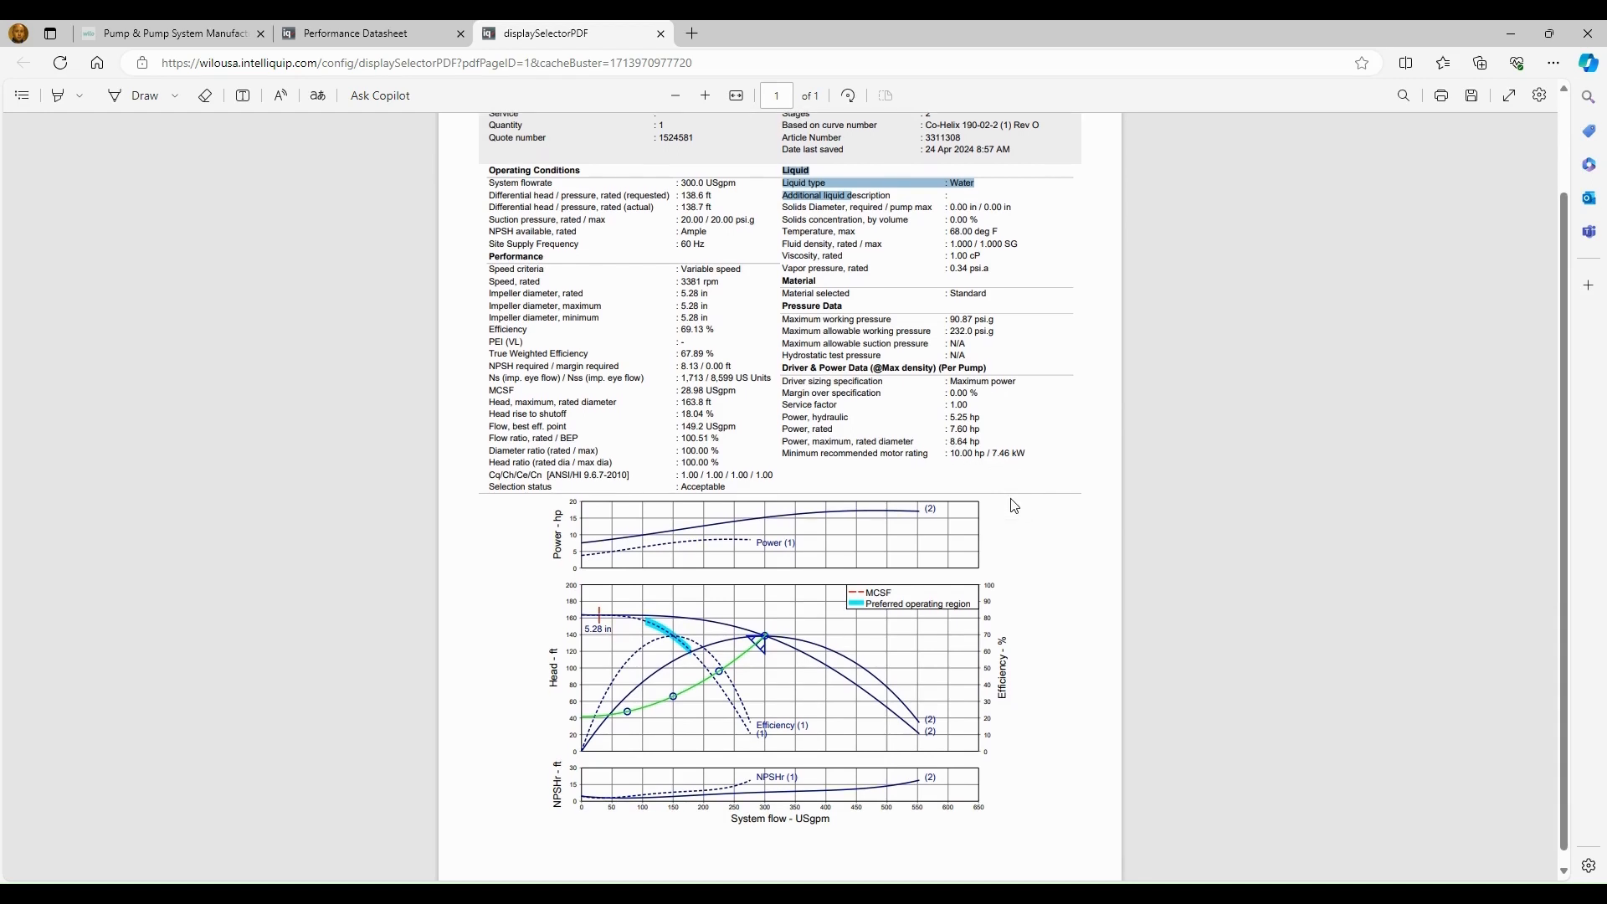
scroll(1013, 505, down, 1)
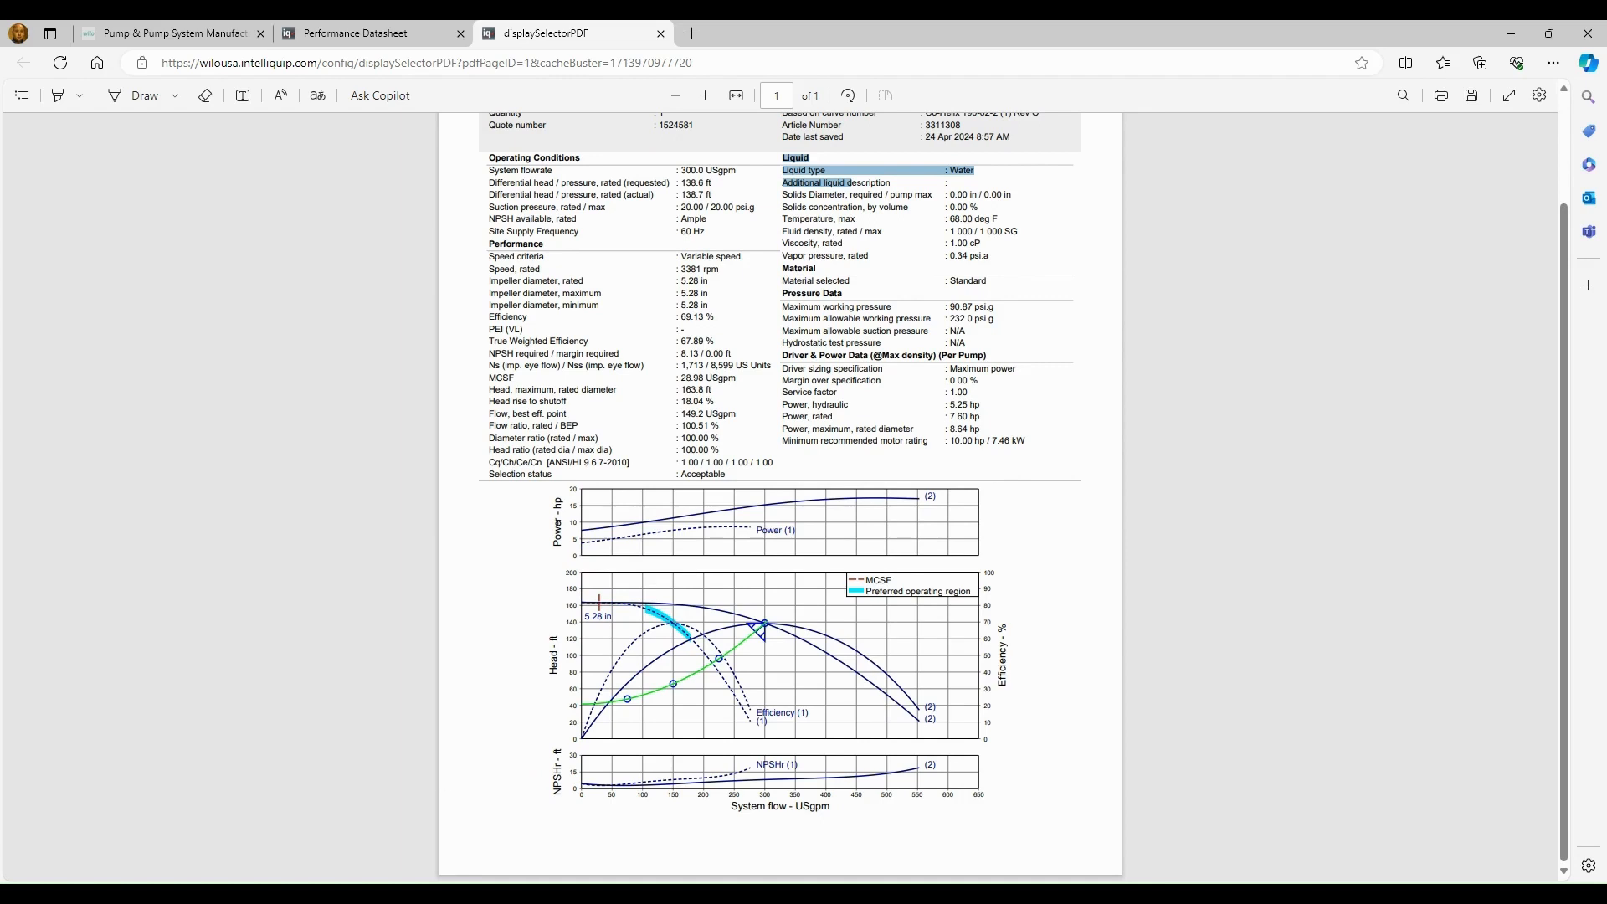
click(373, 34)
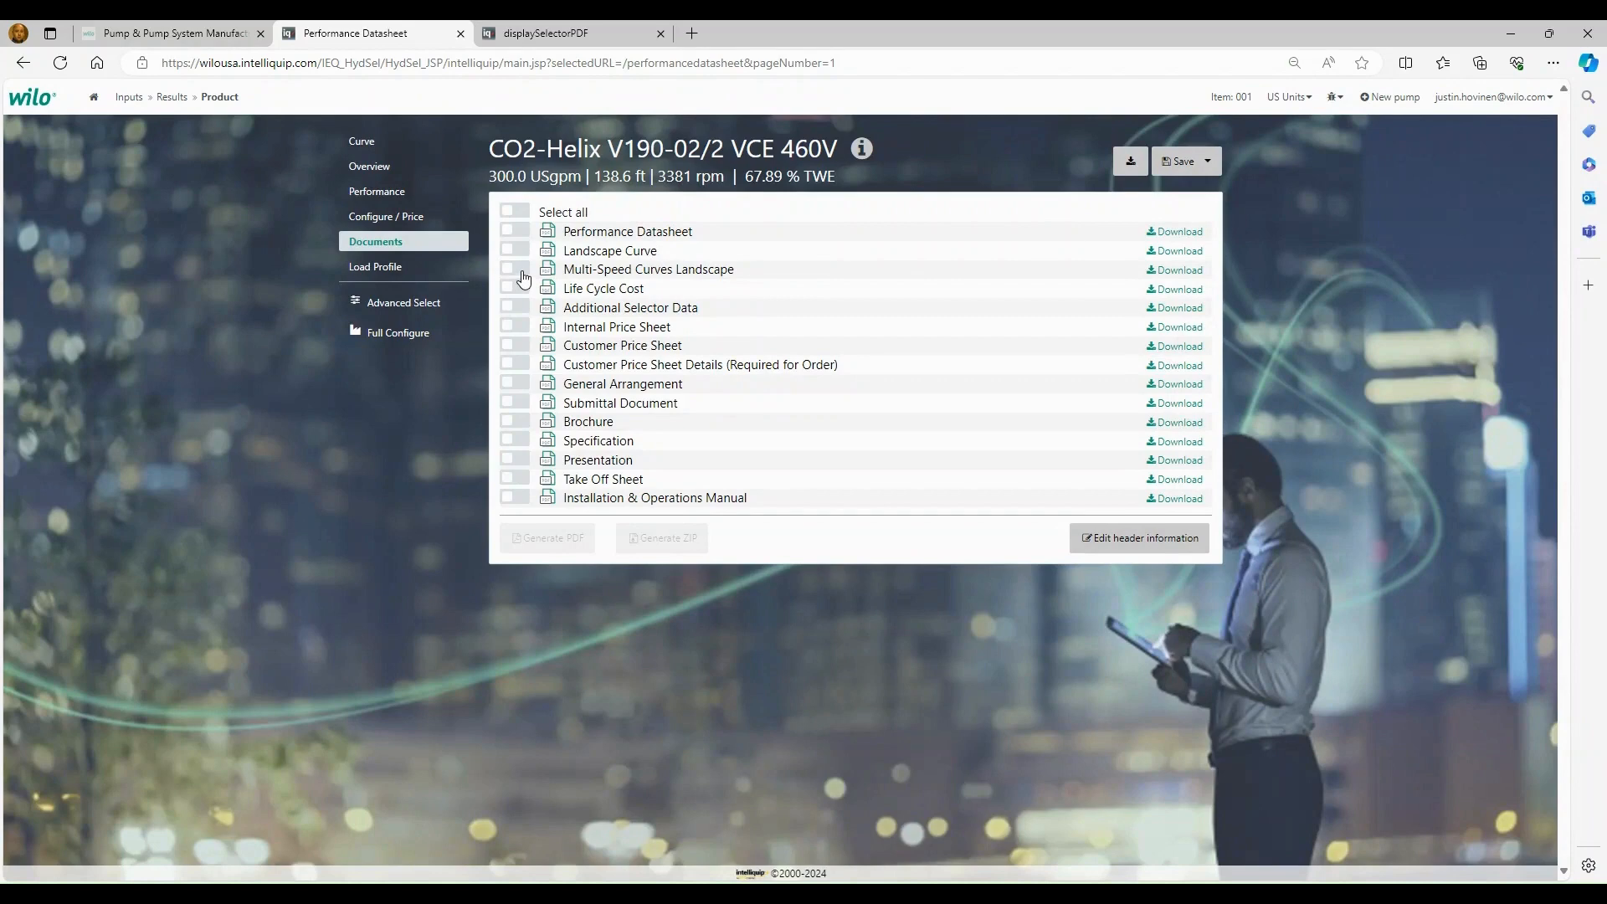
Step: Go through the Multi-Speed Curves Landscape and Internal Price Sheet entries, and view and close the General Arrangement drawing
click(517, 271)
click(557, 38)
click(516, 326)
click(545, 385)
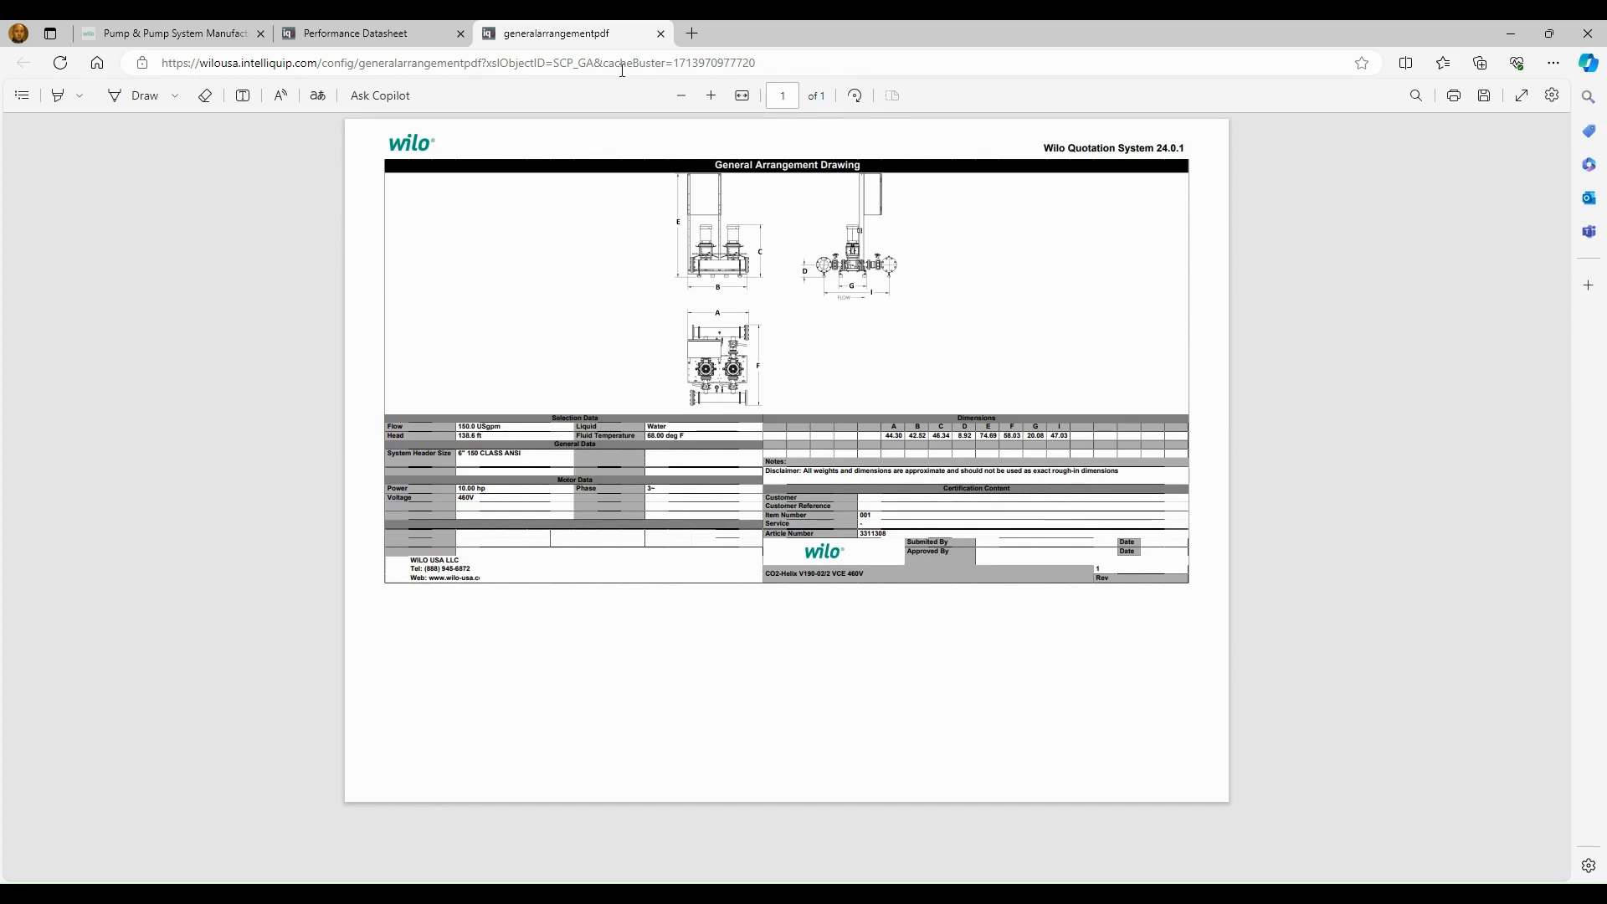
click(660, 33)
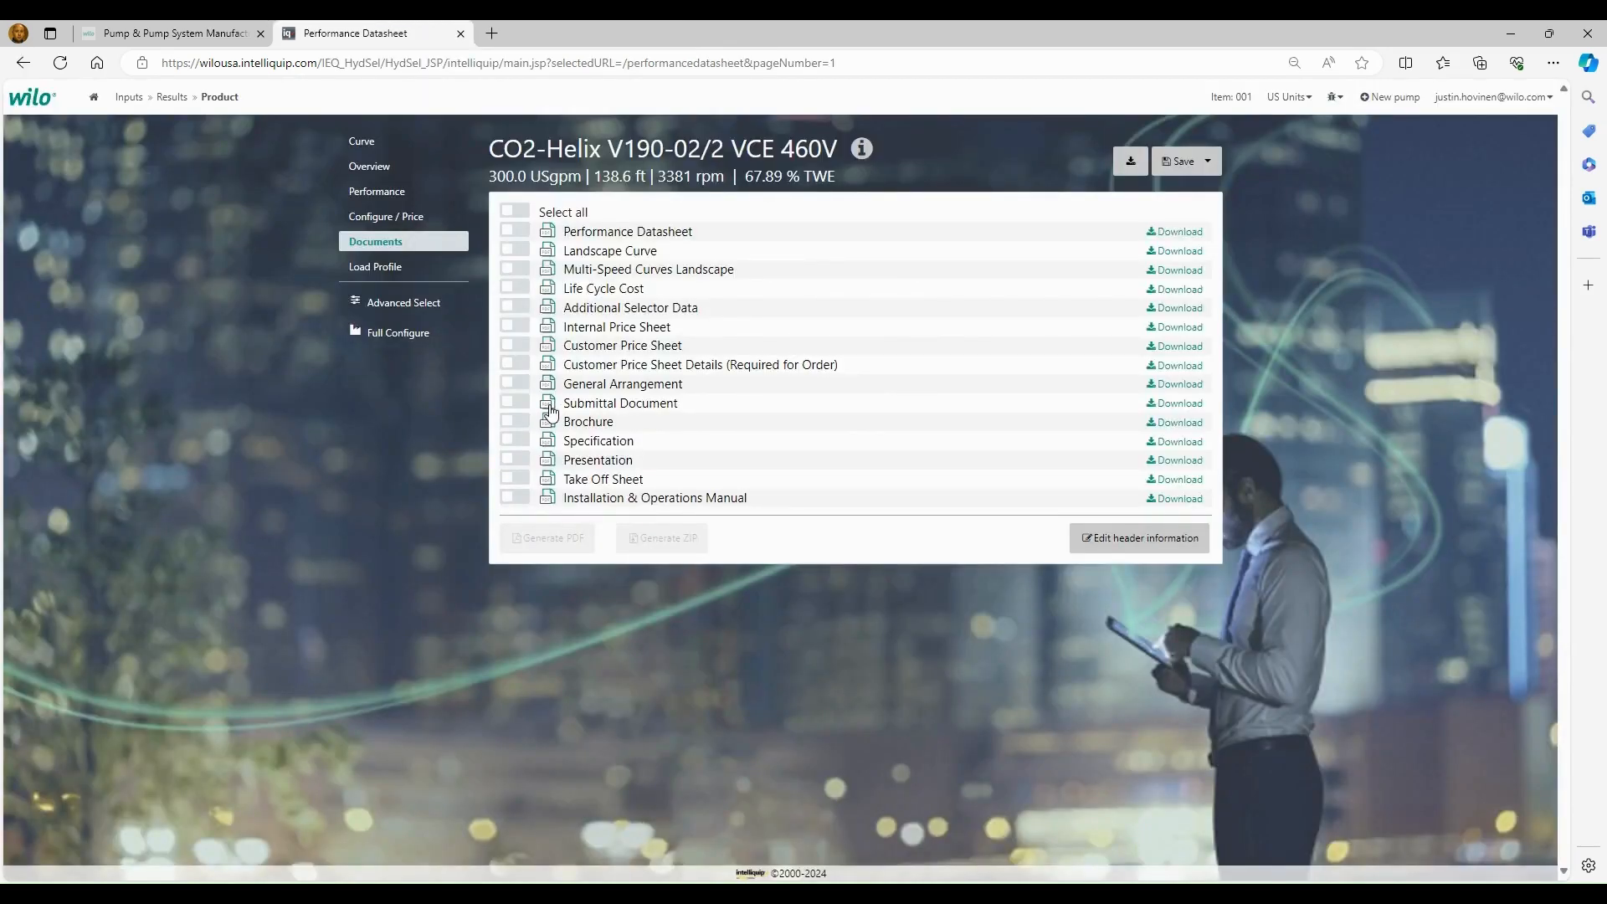
Step: Mark and open the Submittal Document, review its curves, technical data and dimensions on both pages, and return to the document list
click(519, 403)
click(547, 405)
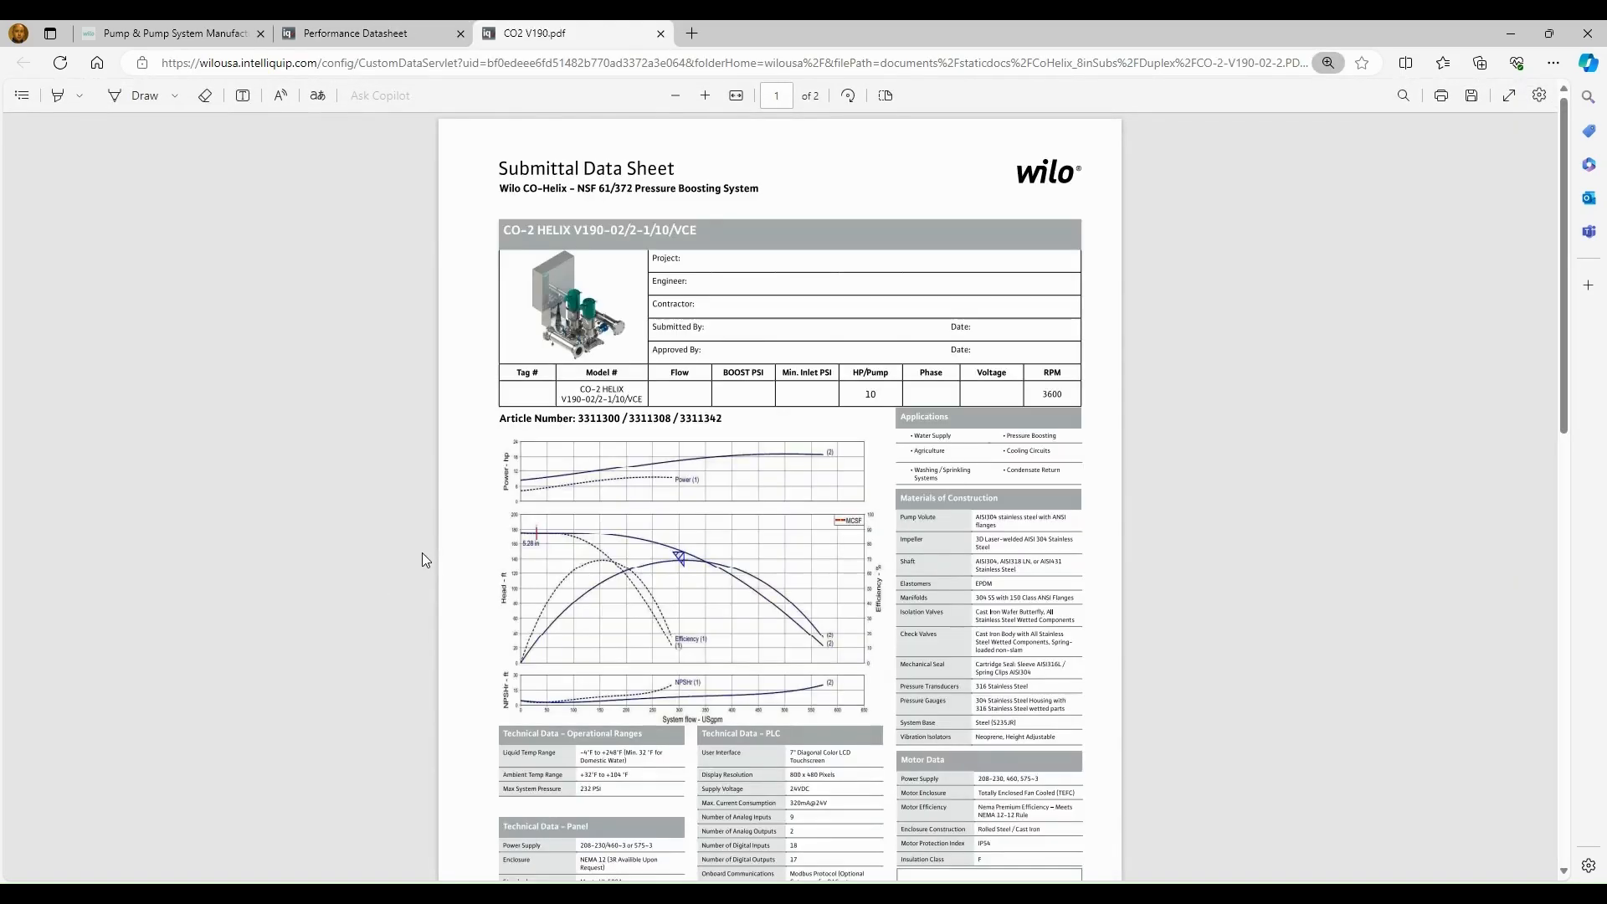
scroll(422, 560, down, 1)
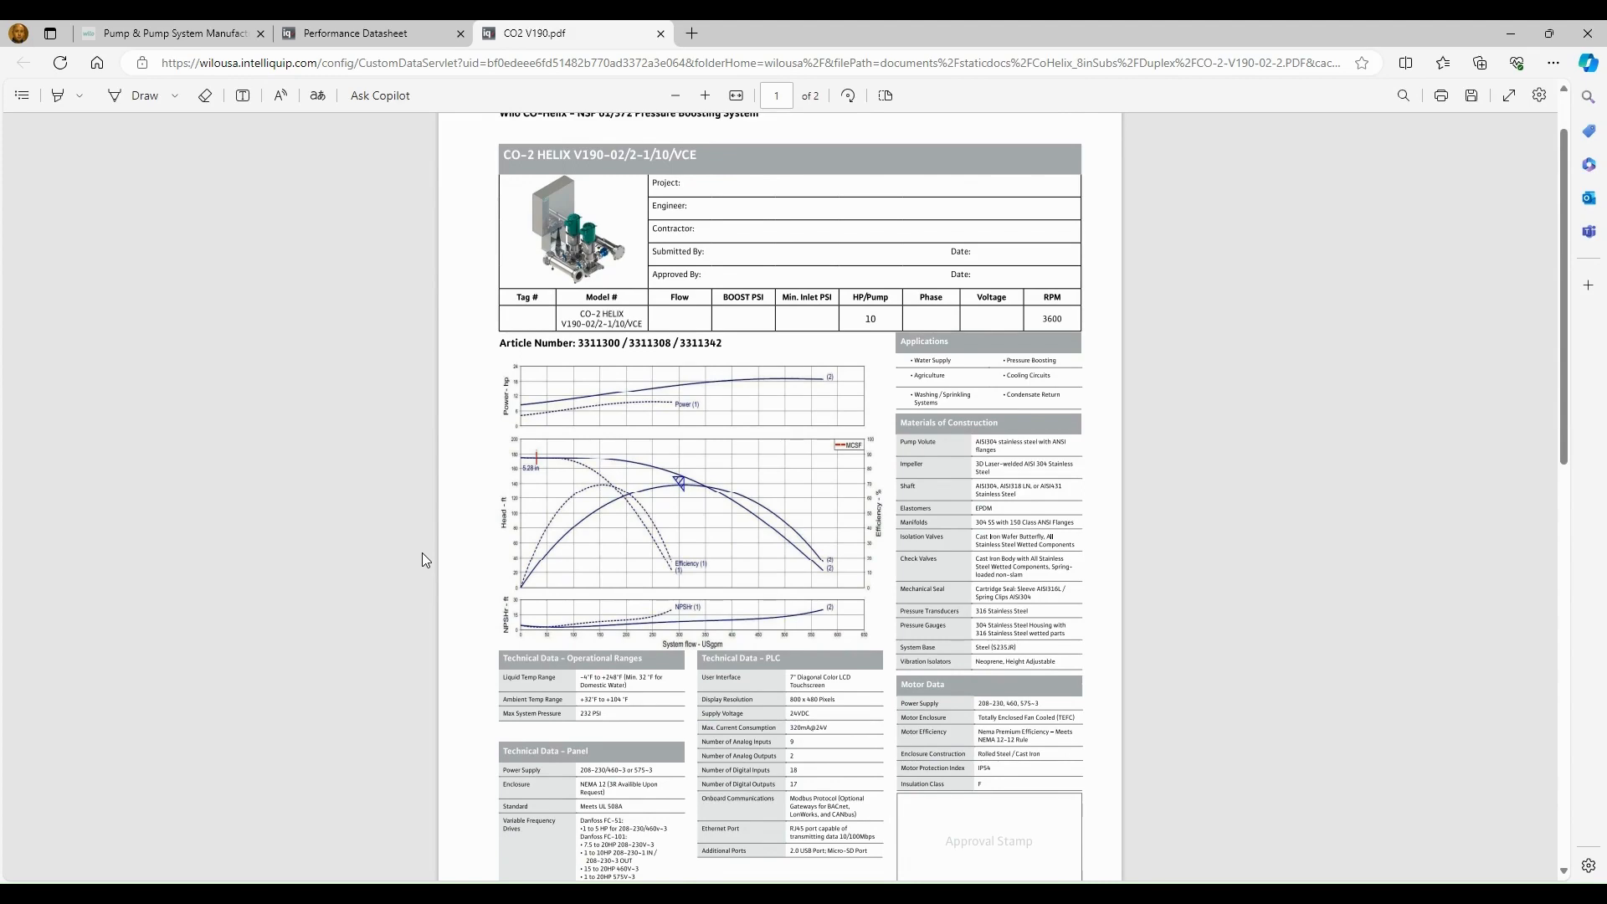
scroll(422, 554, down, 10)
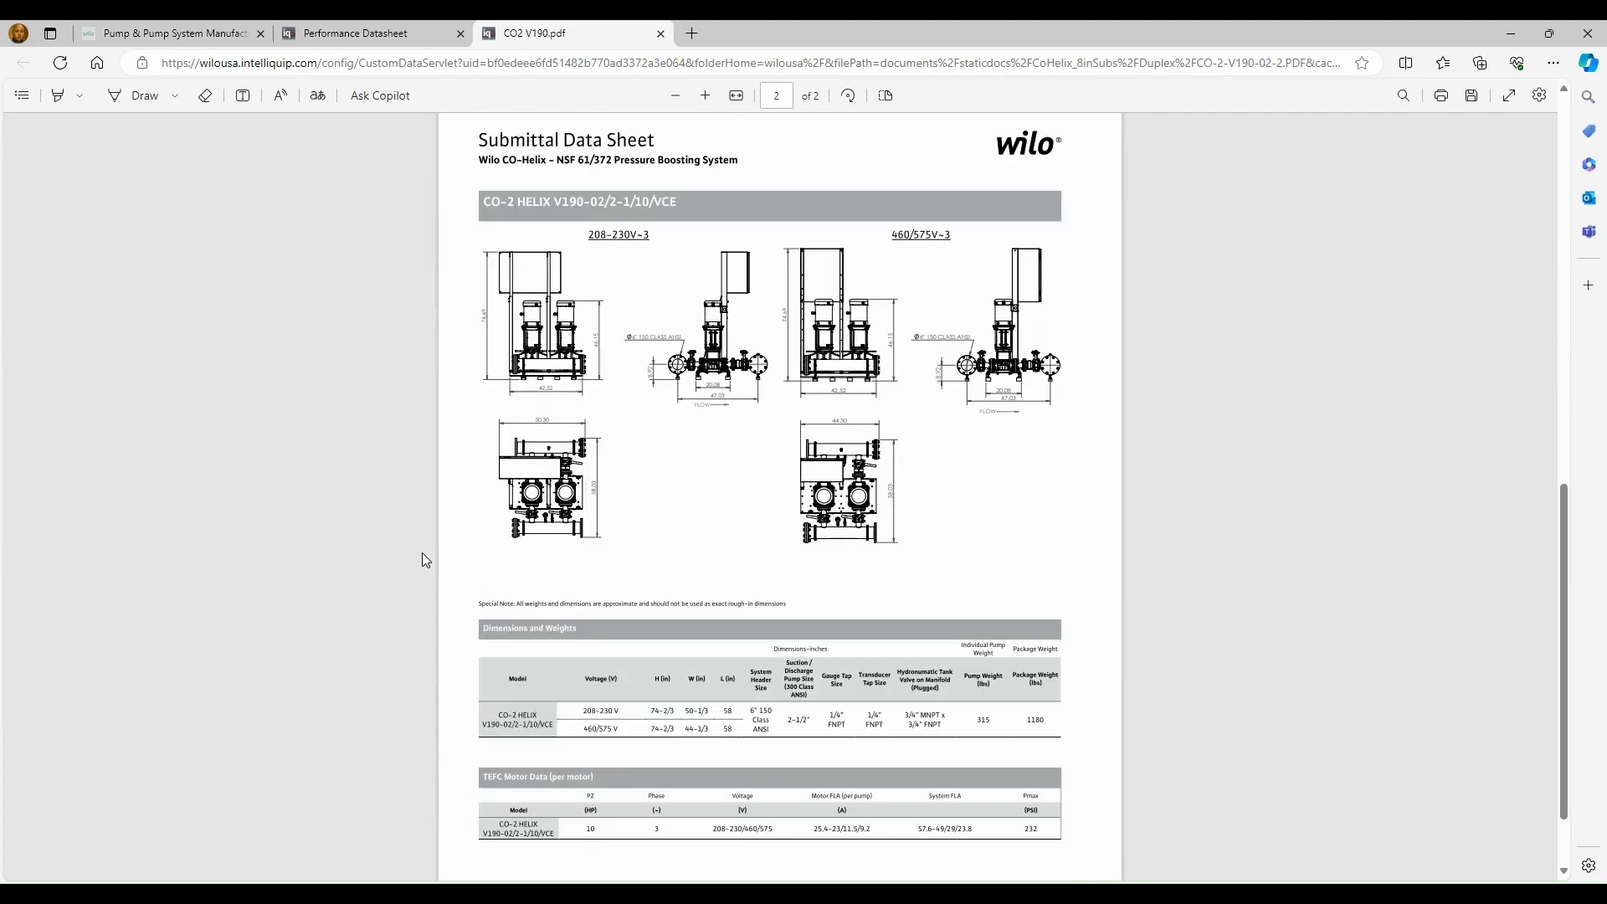
scroll(423, 559, down, 1)
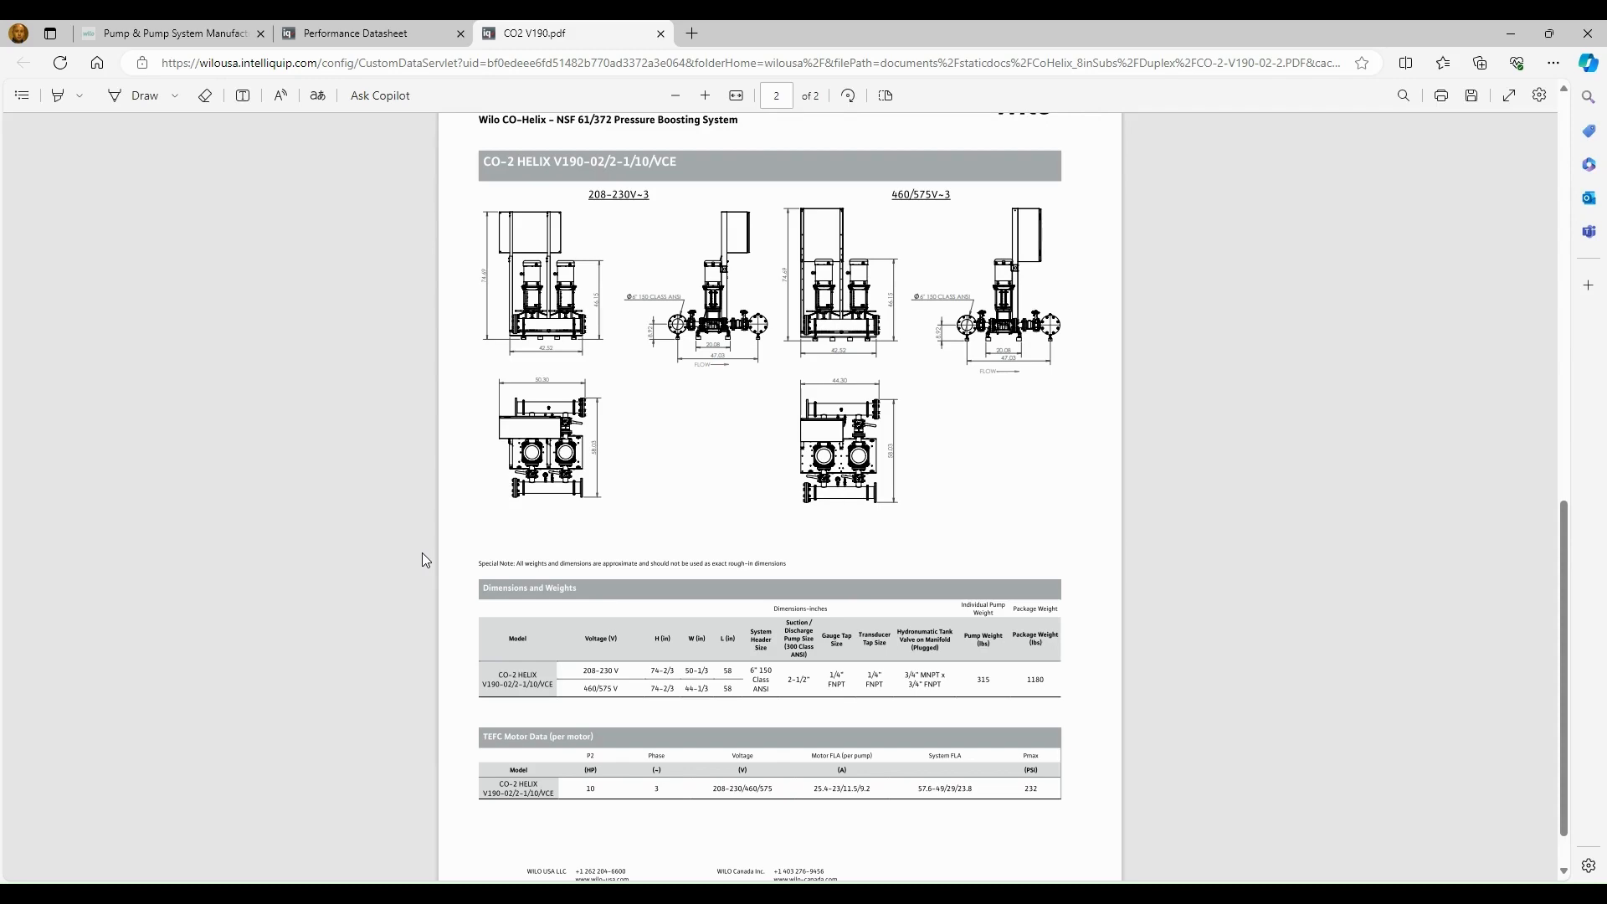
scroll(423, 554, up, 3)
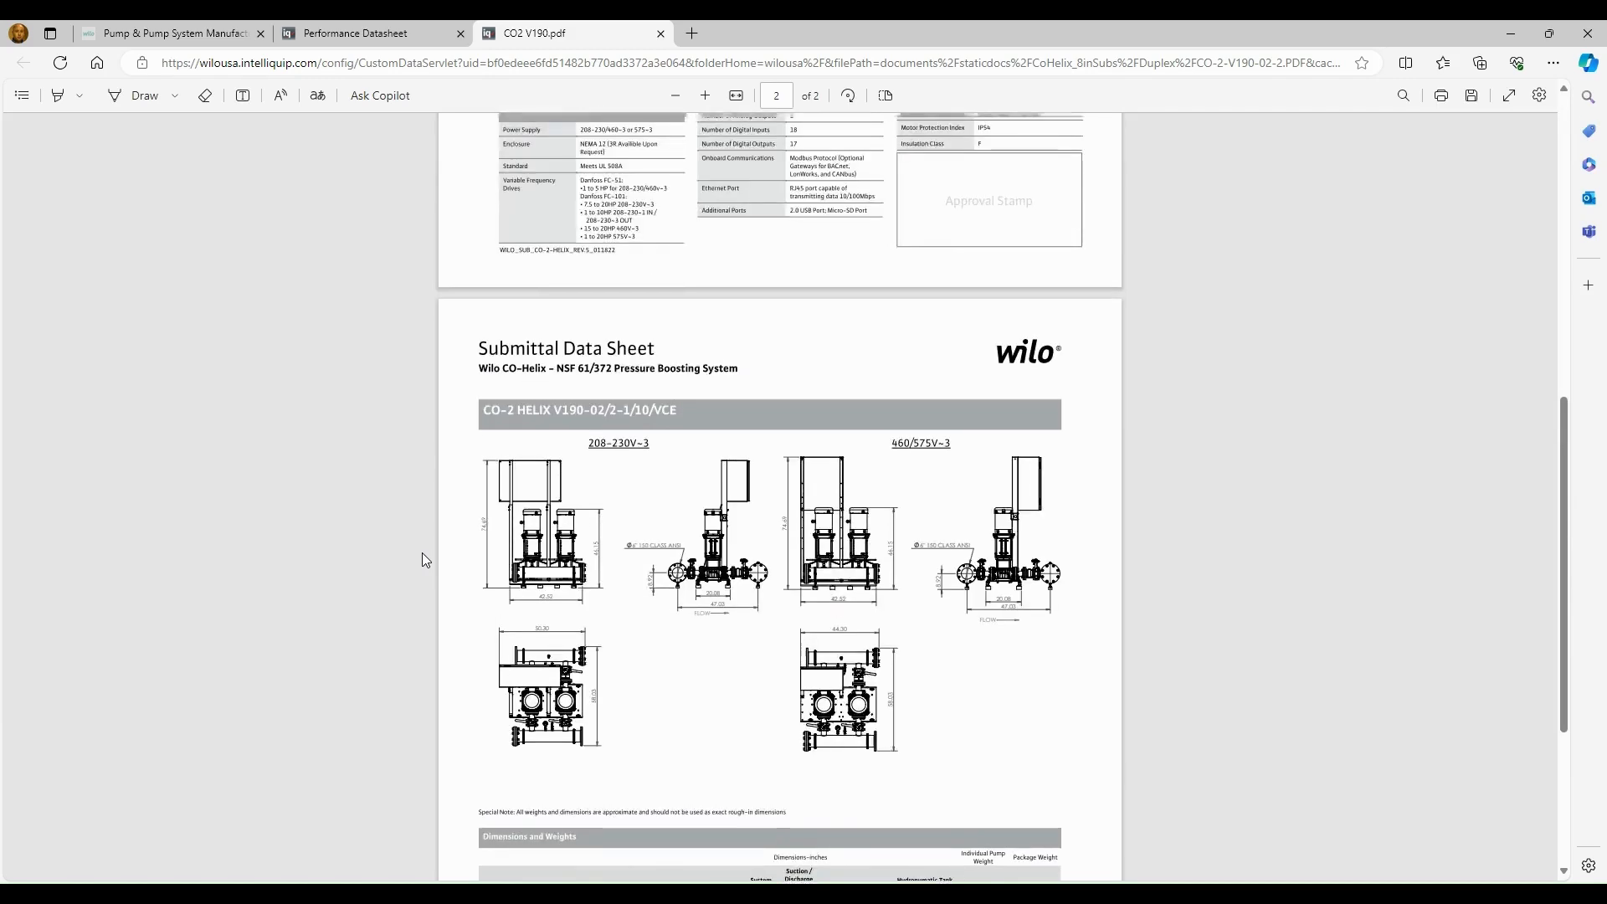
scroll(423, 554, up, 9)
scroll(423, 554, down, 8)
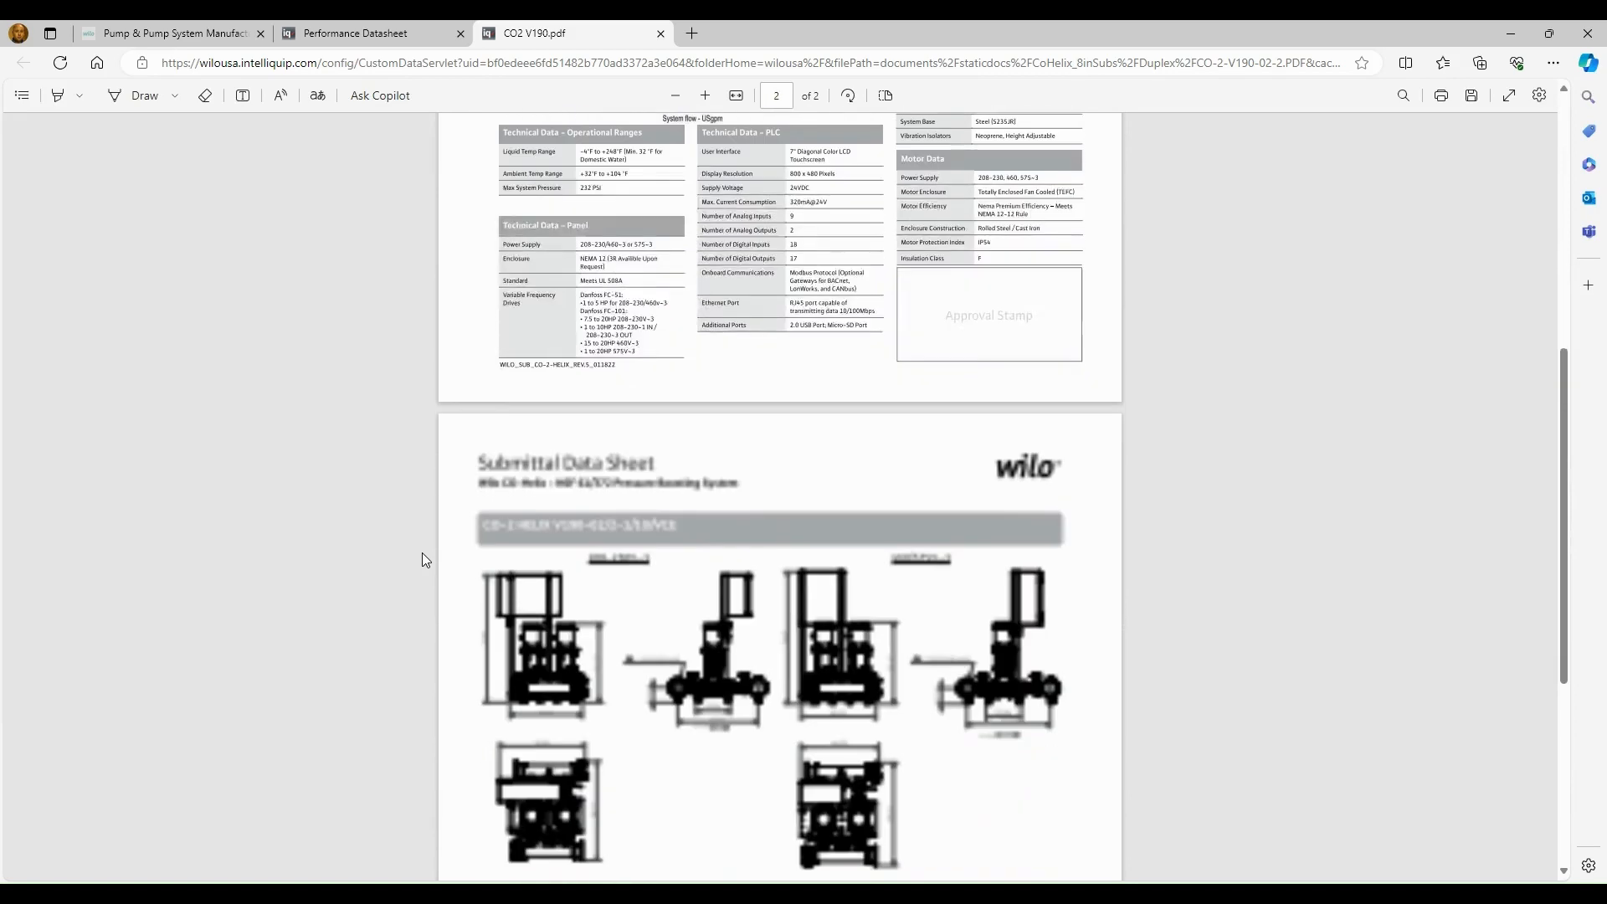
click(355, 29)
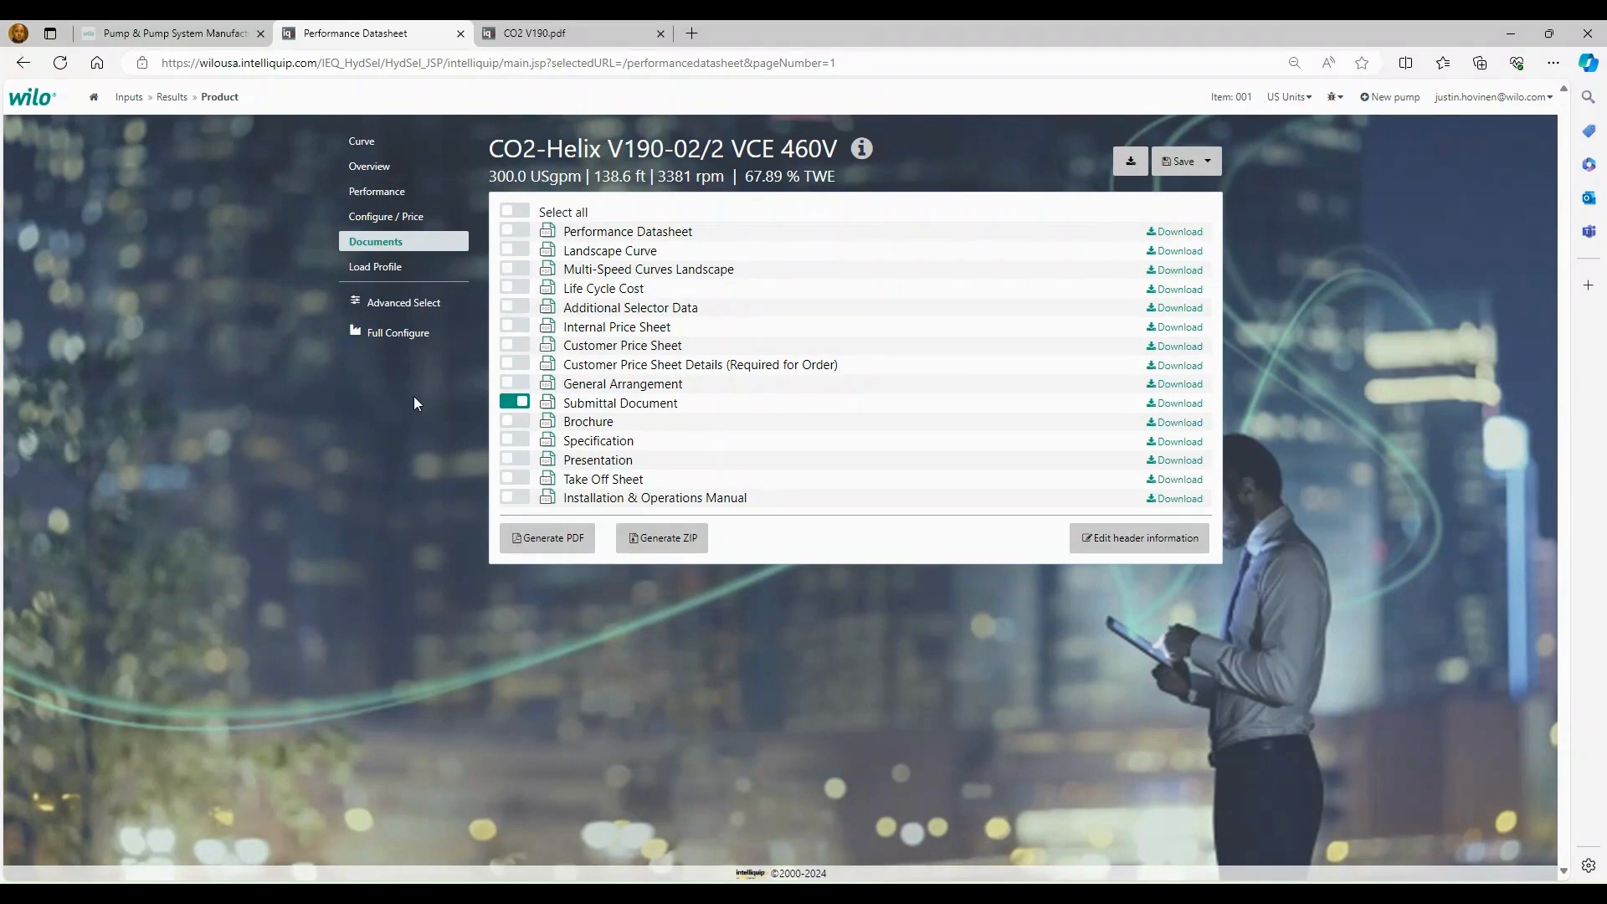
Step: Clear the Submittal Document selection and toggle the Brochure selection on and off
click(524, 406)
click(517, 425)
click(508, 423)
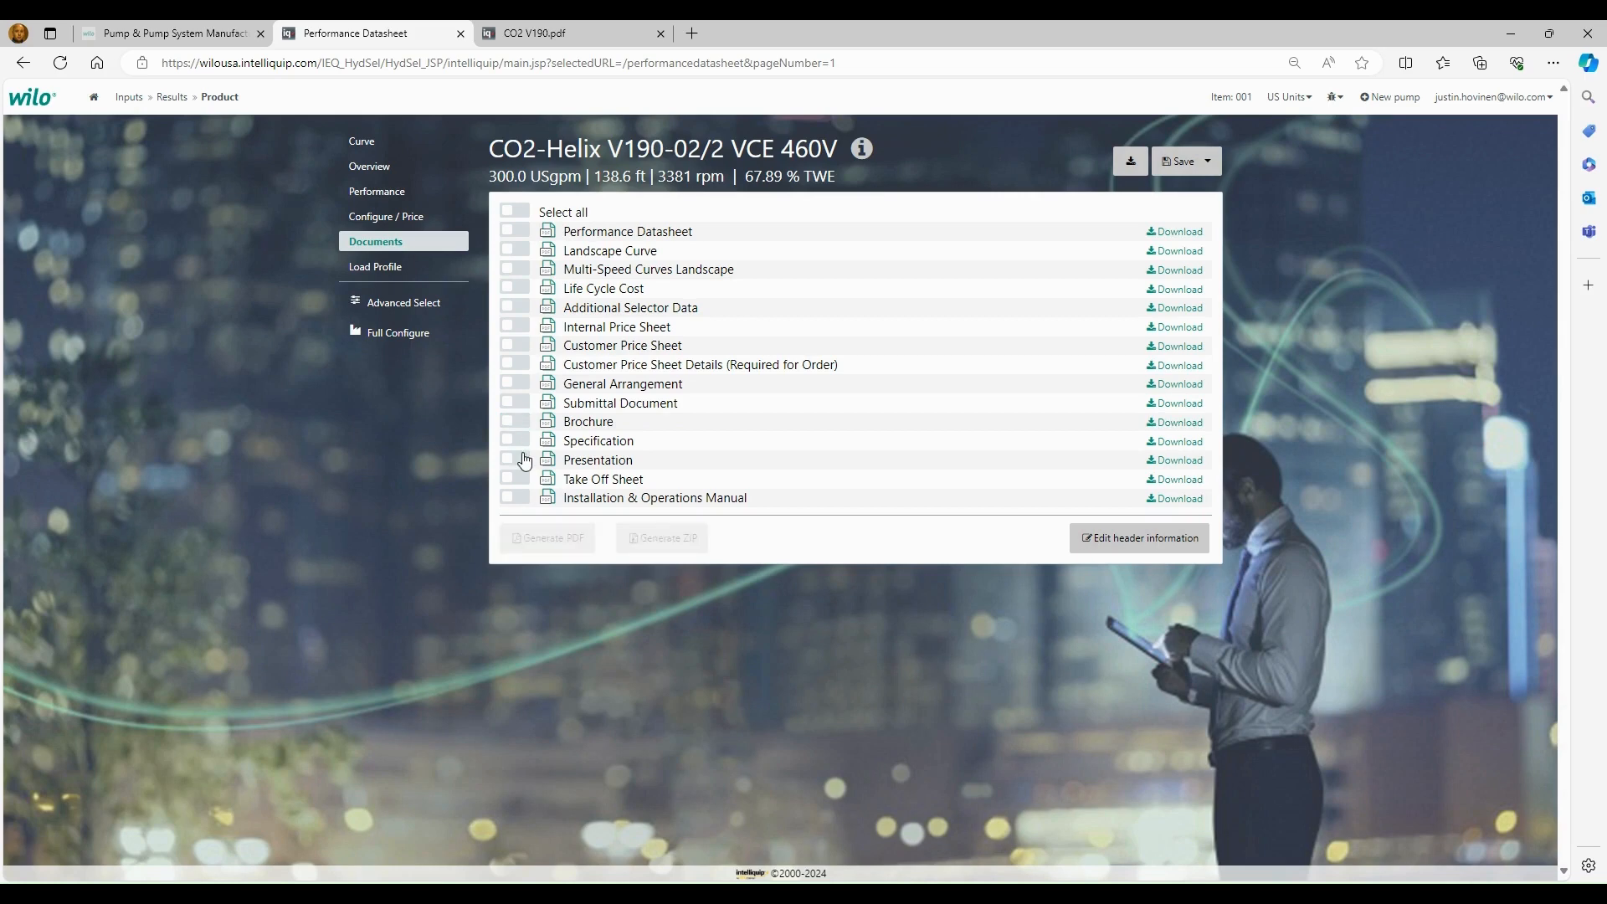
Step: Open the Specification document and read through its general, pump, motor, control panel, manifold and valve requirements
click(524, 450)
click(544, 446)
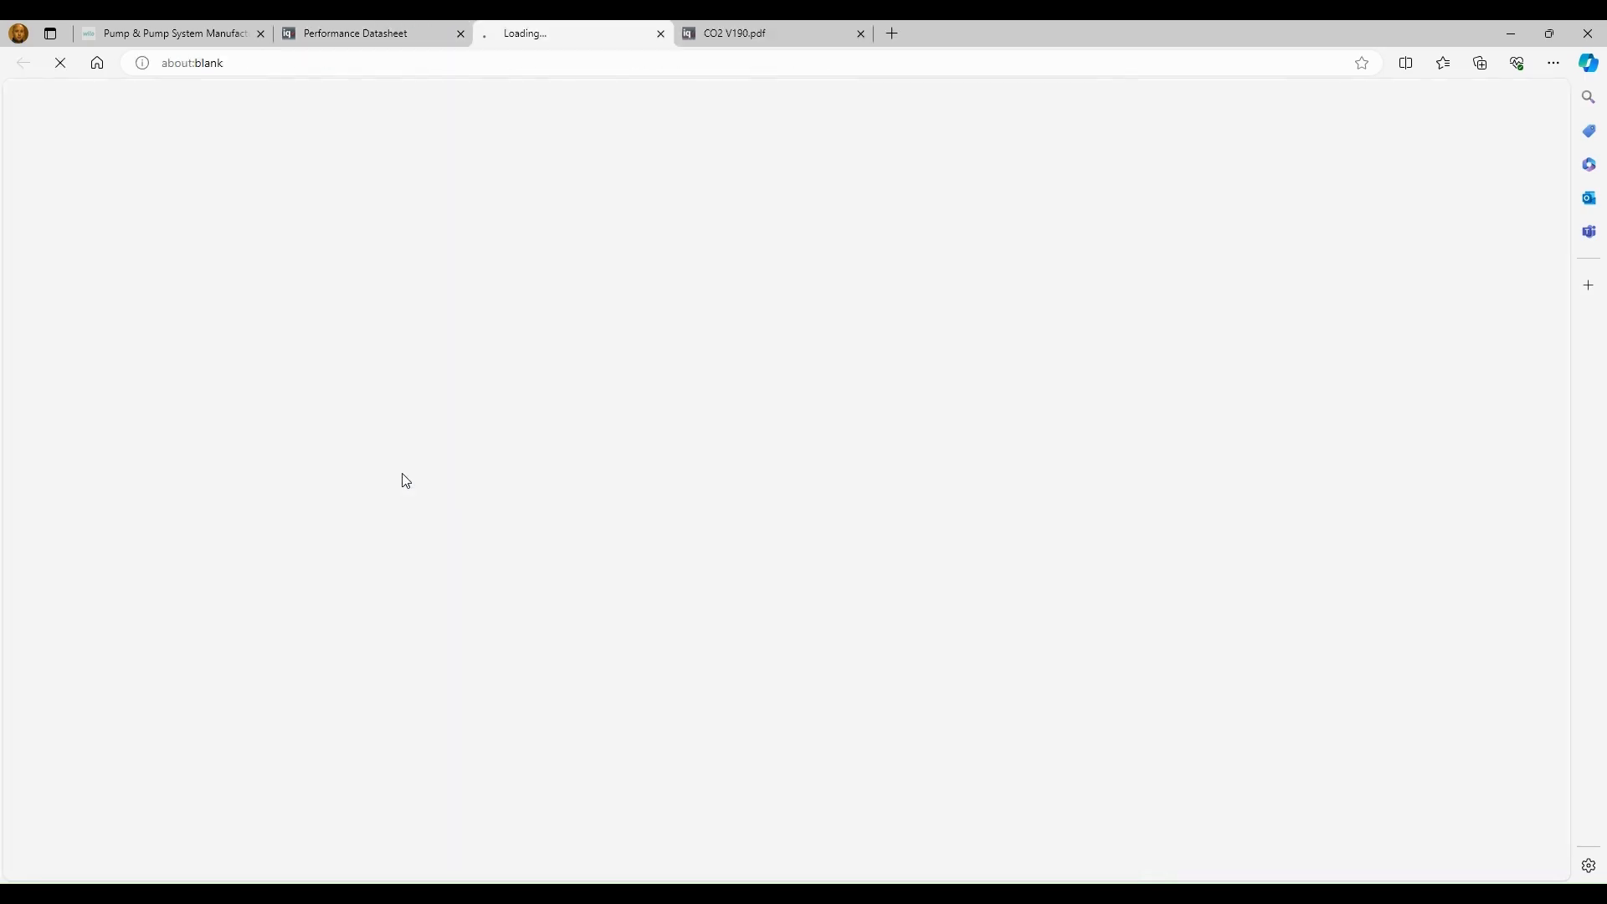
scroll(715, 537, down, 7)
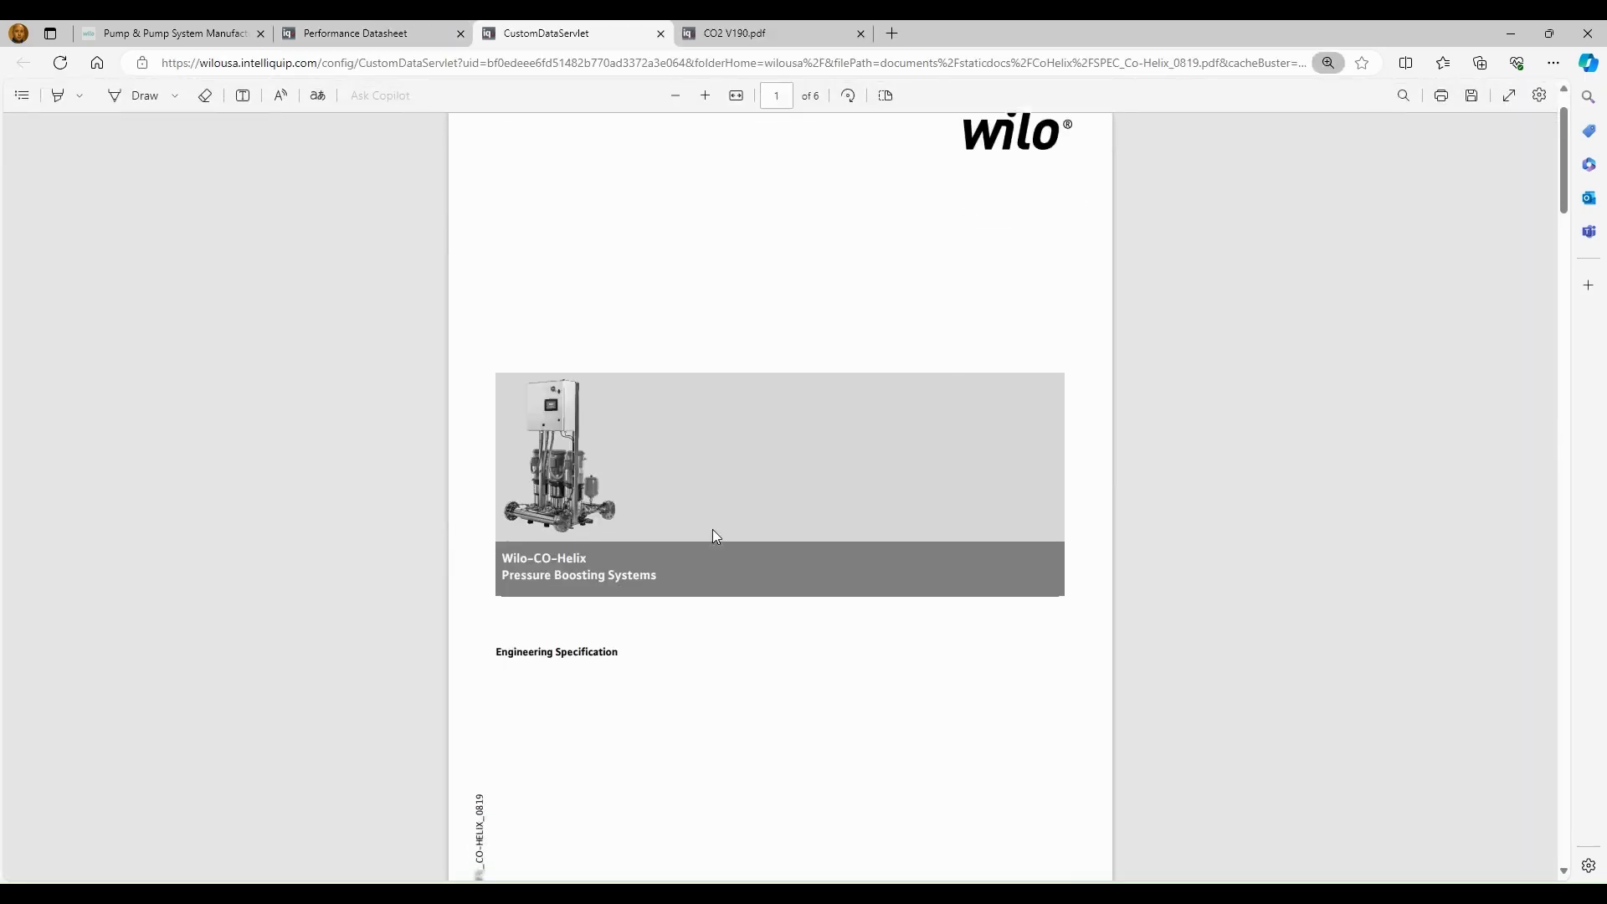
scroll(716, 537, down, 10)
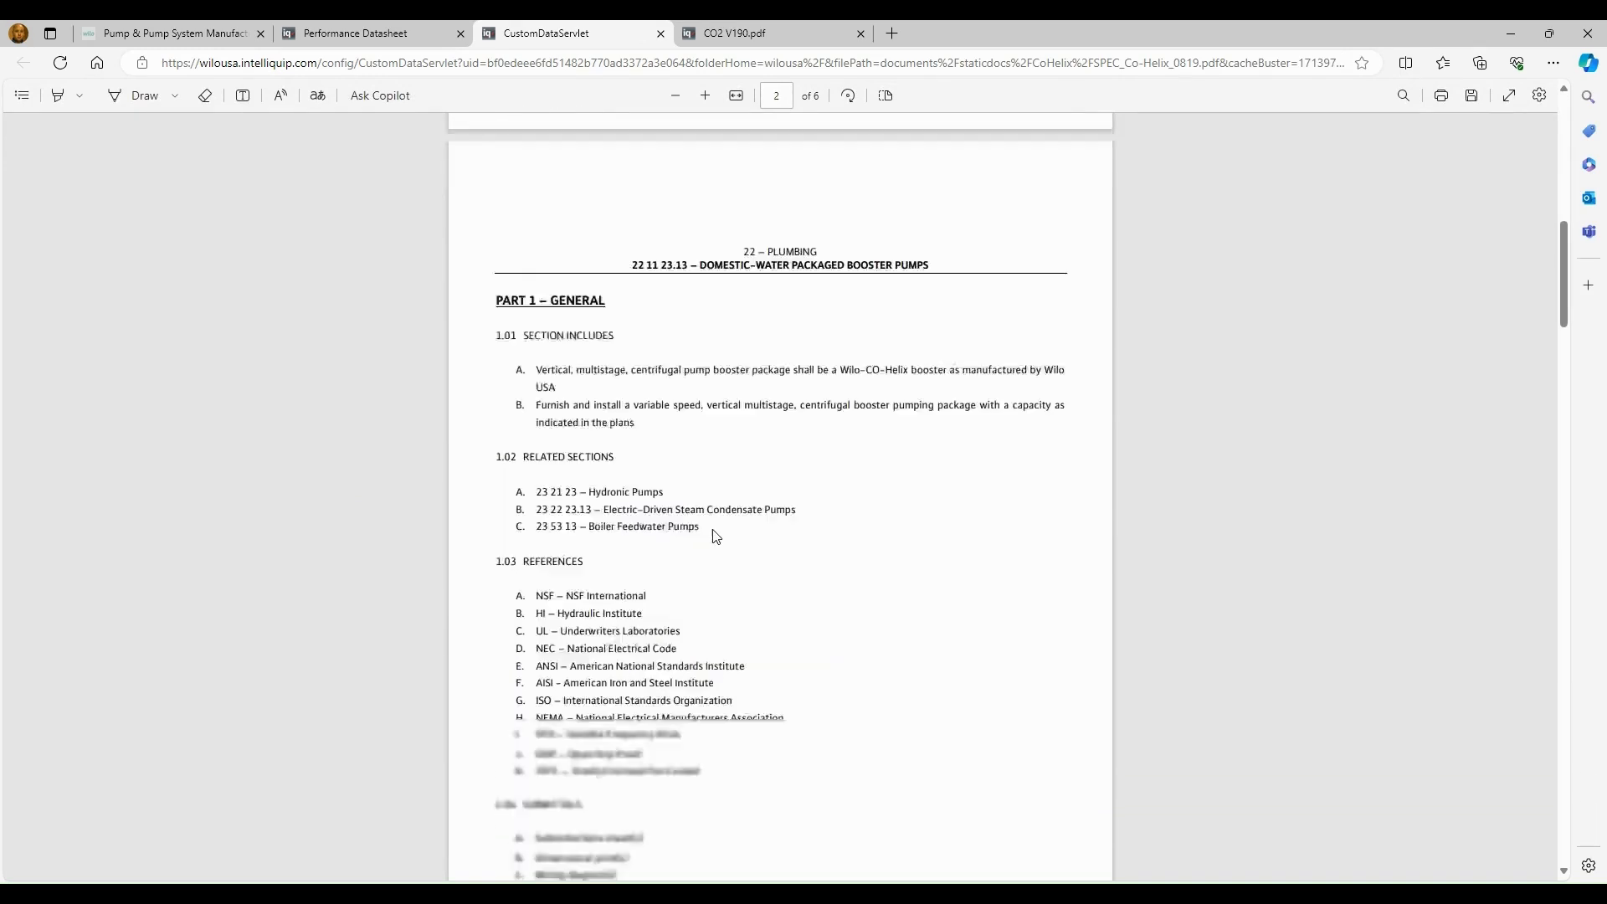
scroll(715, 536, down, 4)
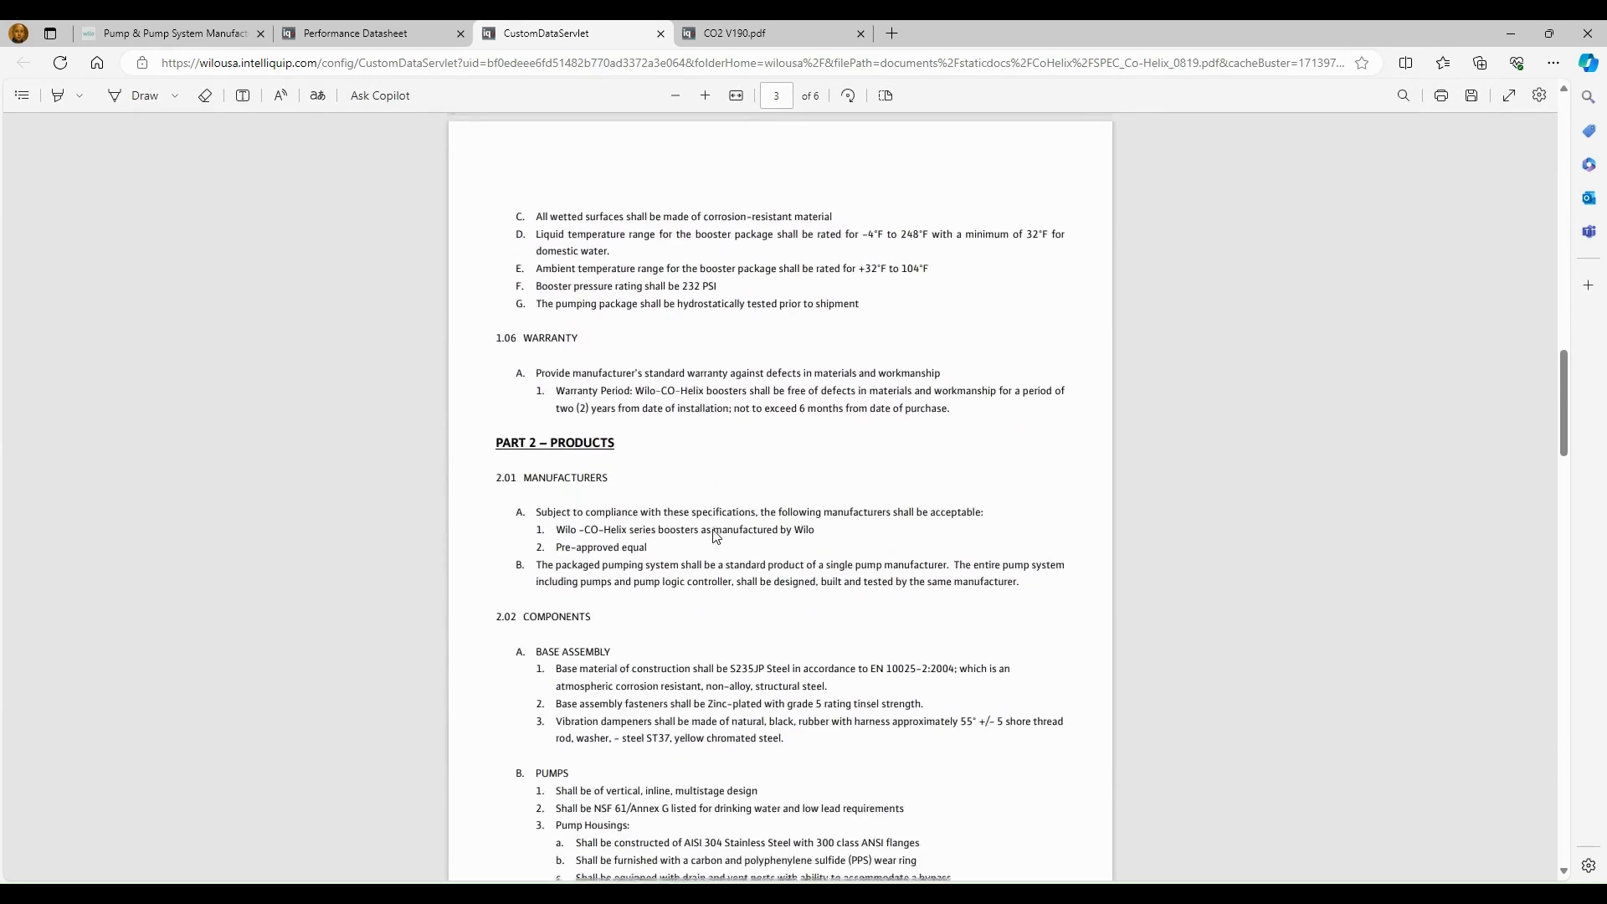
scroll(716, 536, down, 5)
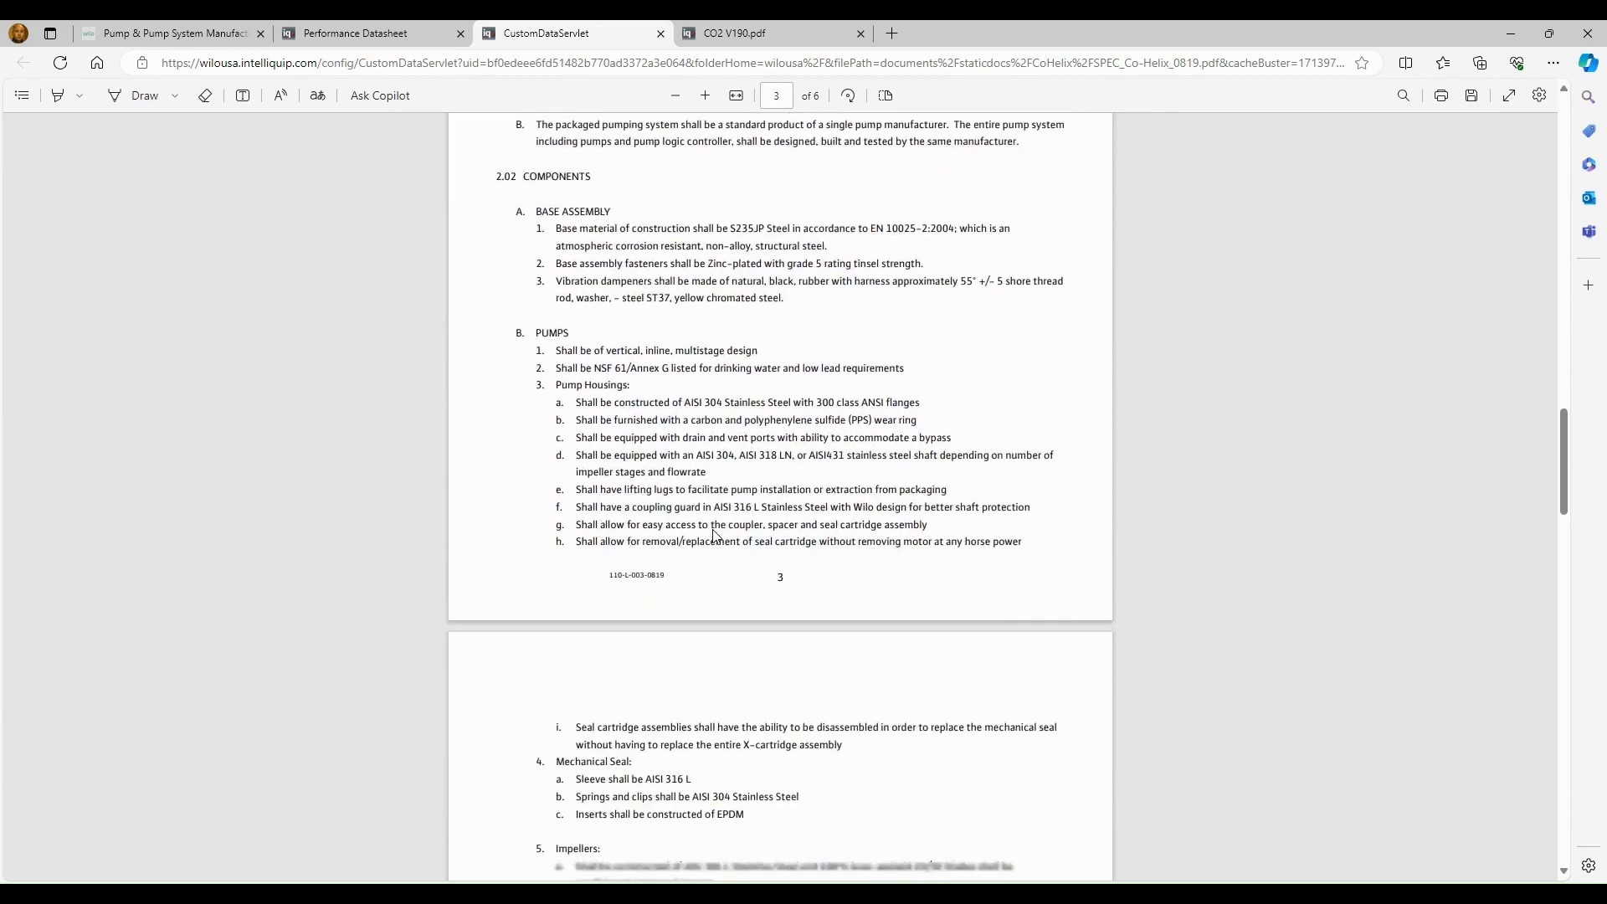
scroll(715, 536, down, 3)
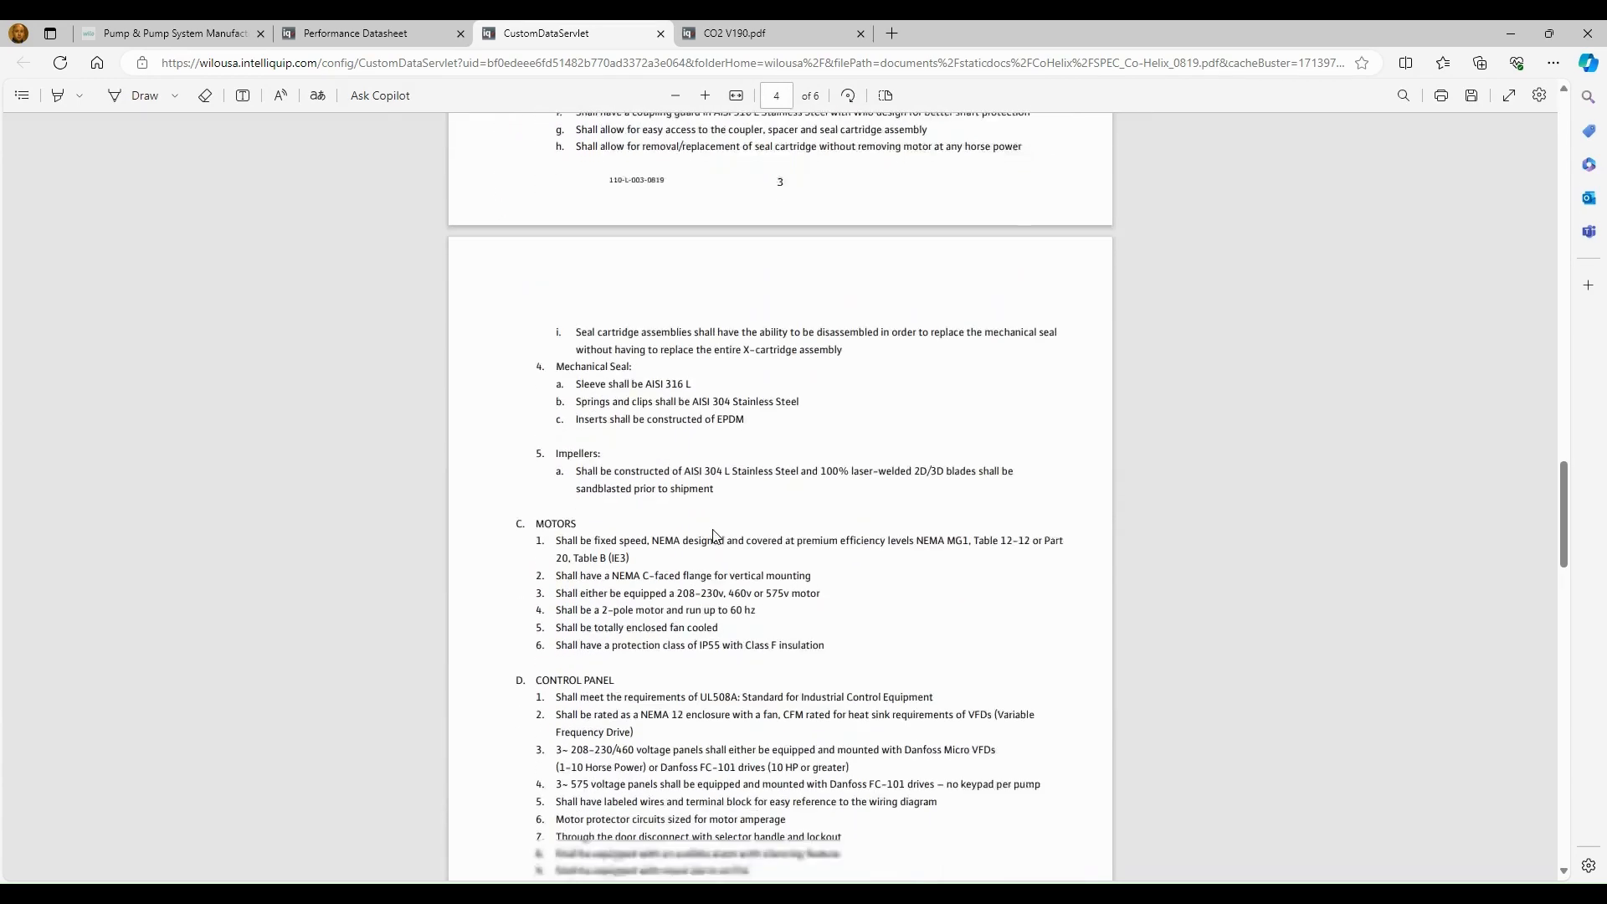
scroll(715, 536, down, 6)
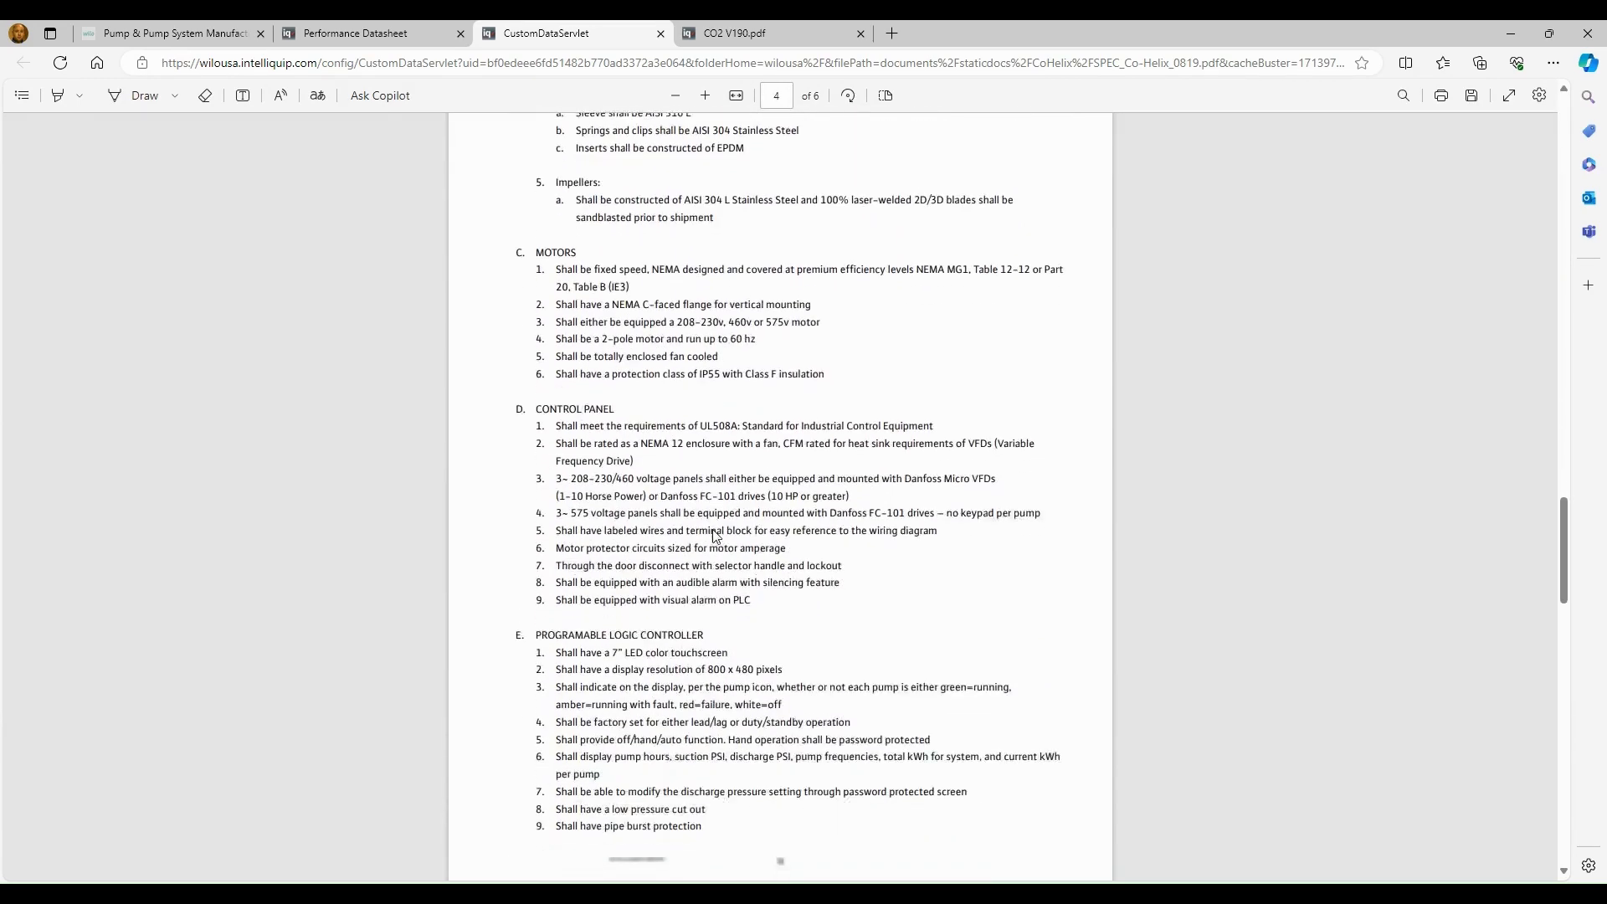
scroll(716, 536, down, 8)
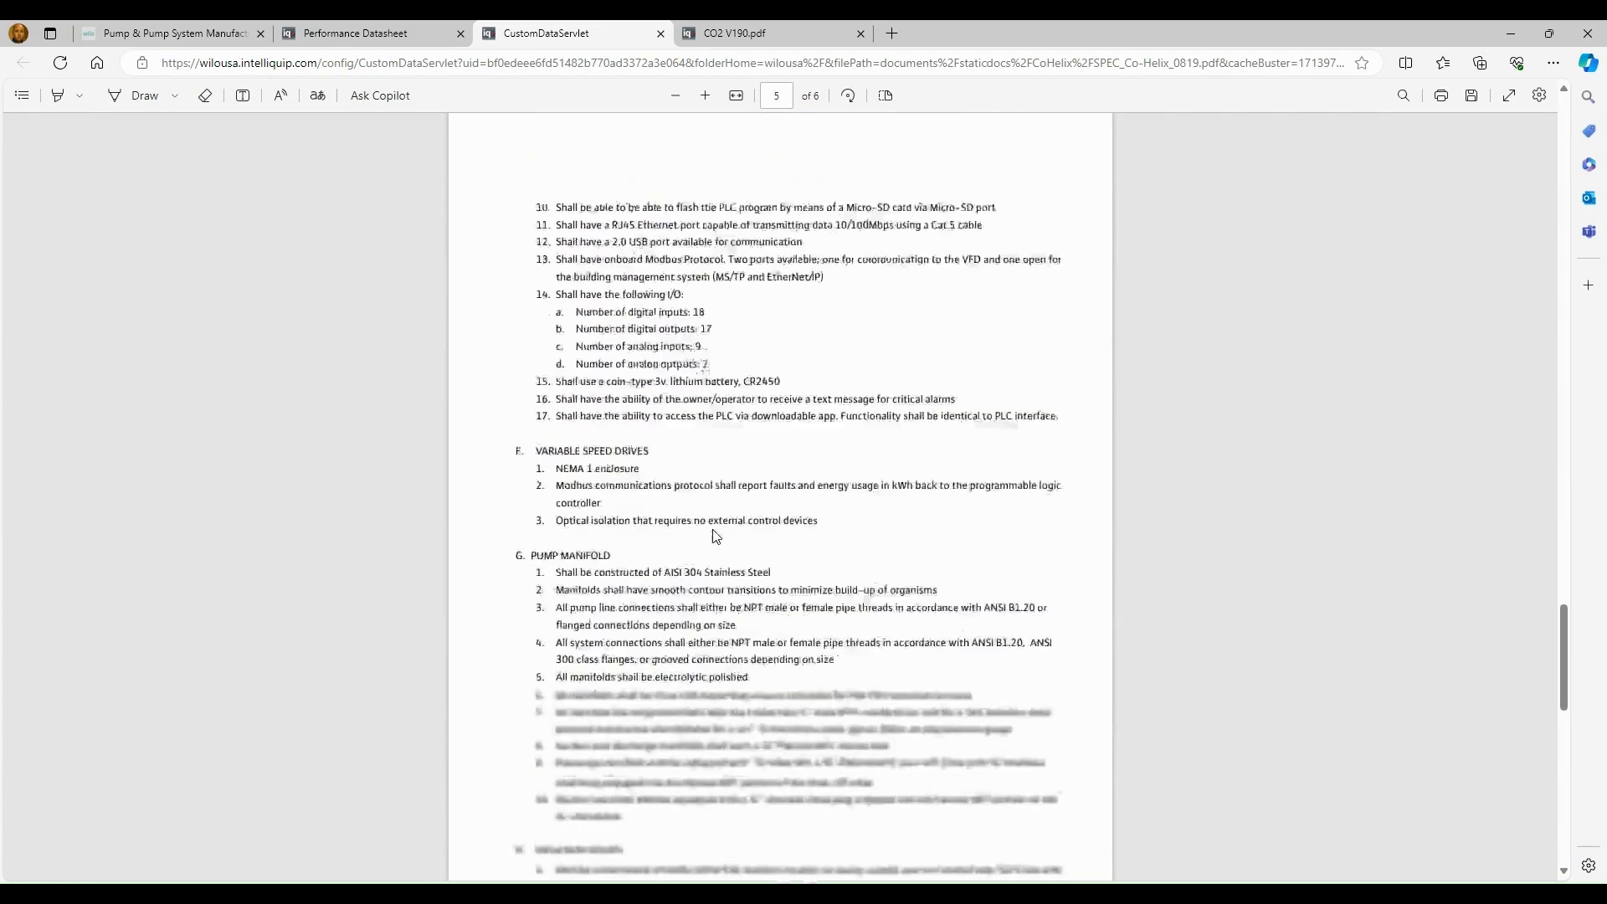
scroll(716, 537, down, 1)
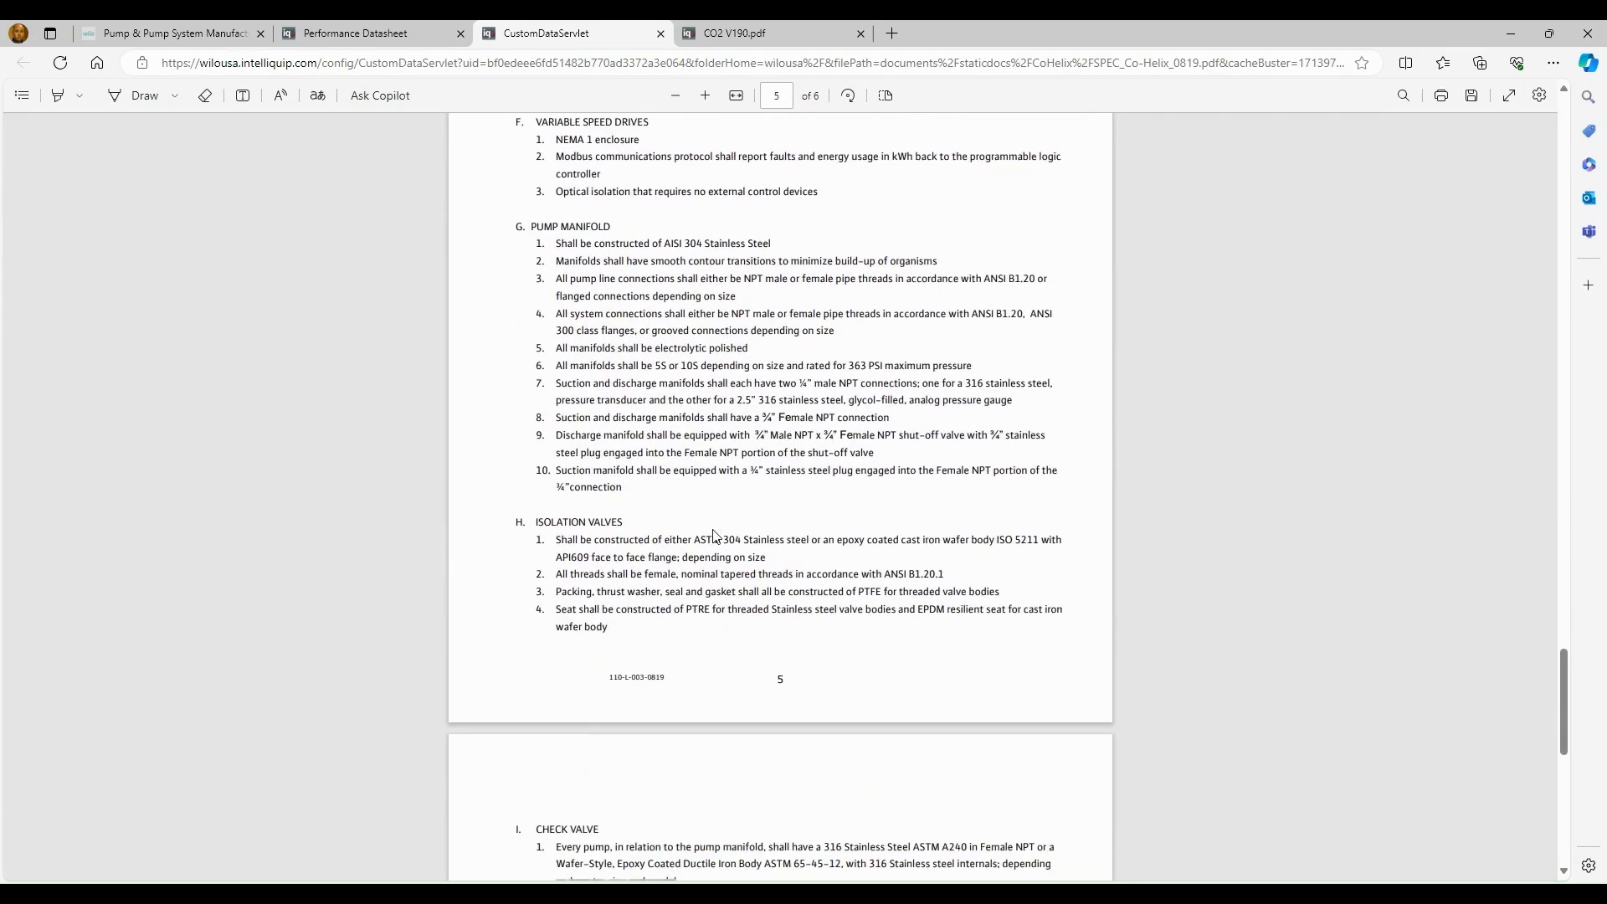
scroll(716, 536, down, 6)
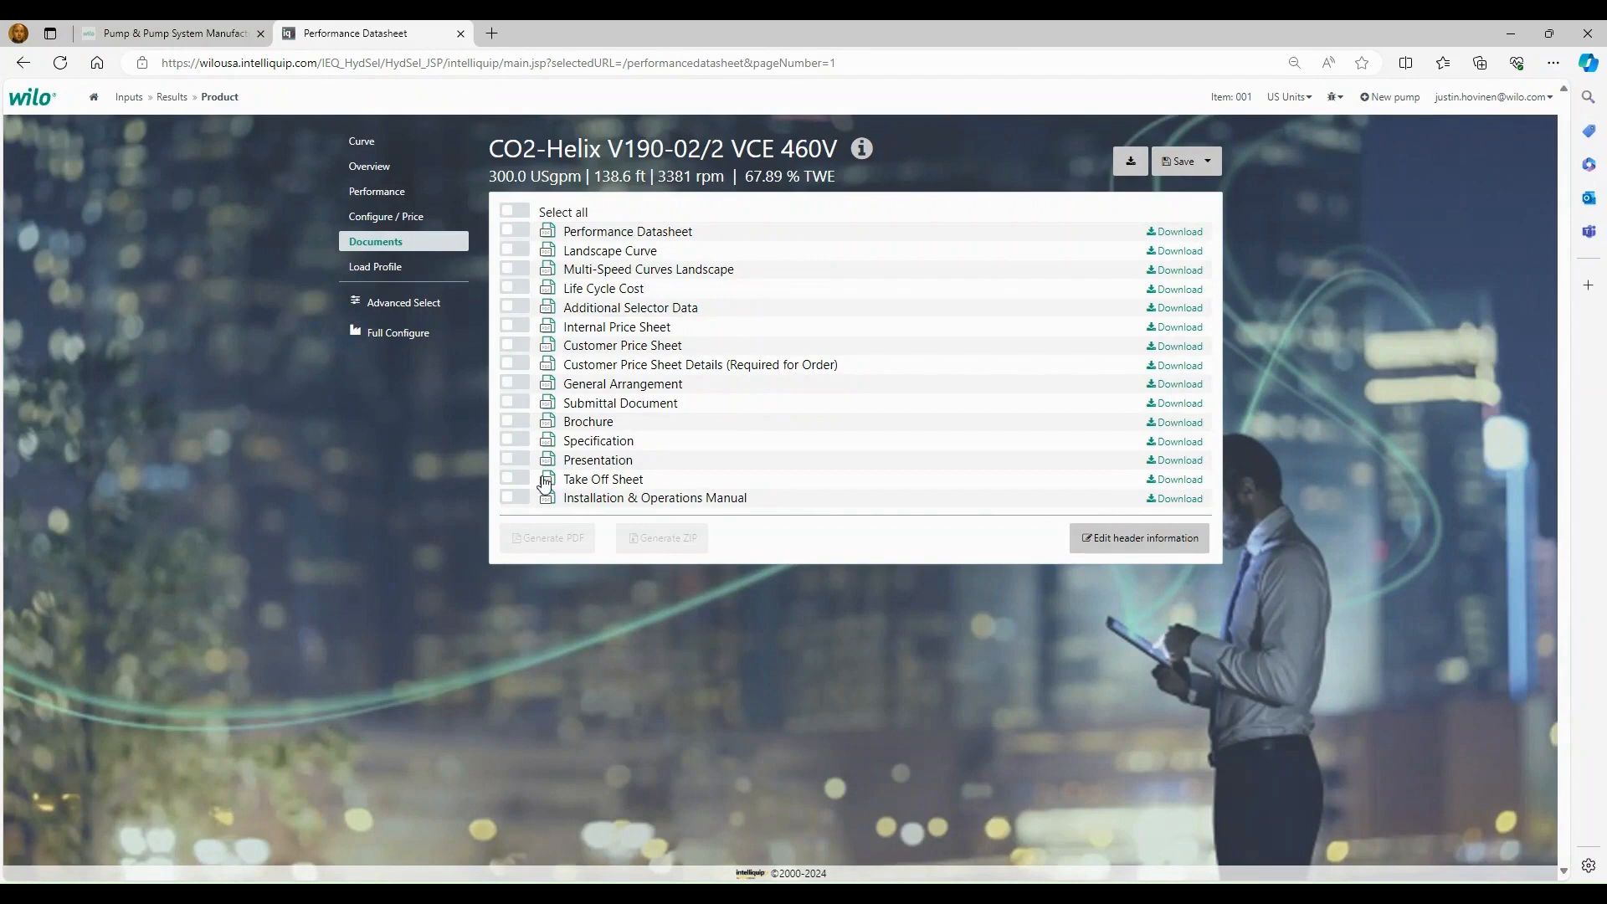
Step: Open the Take Off Sheet and look over its Model and Power Supply fields in the product data form
click(544, 478)
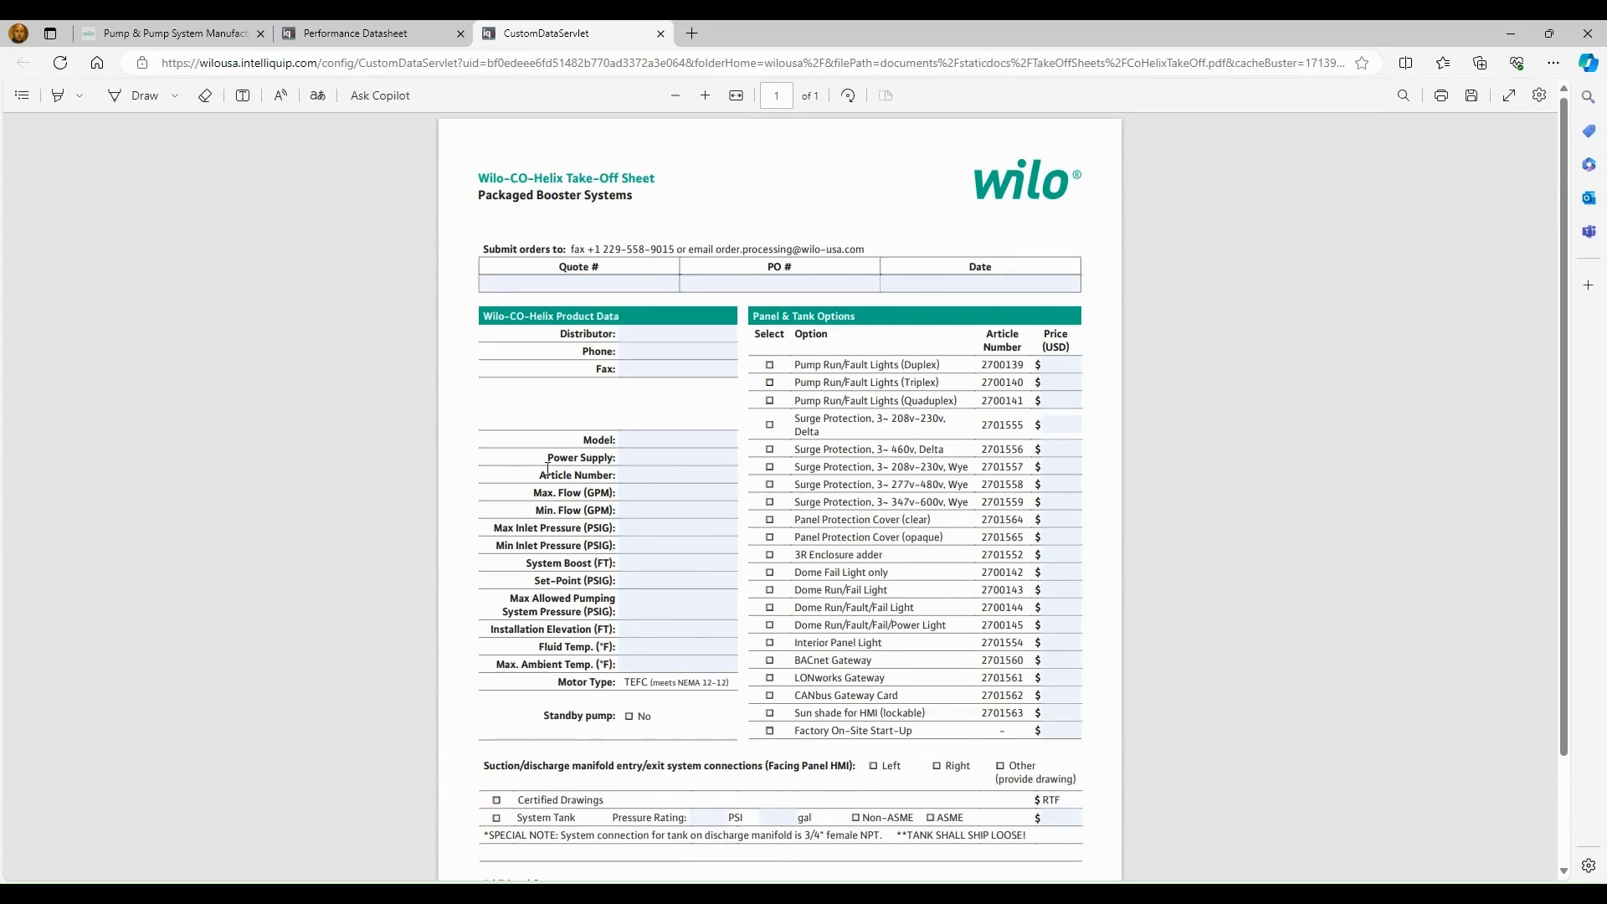
click(625, 440)
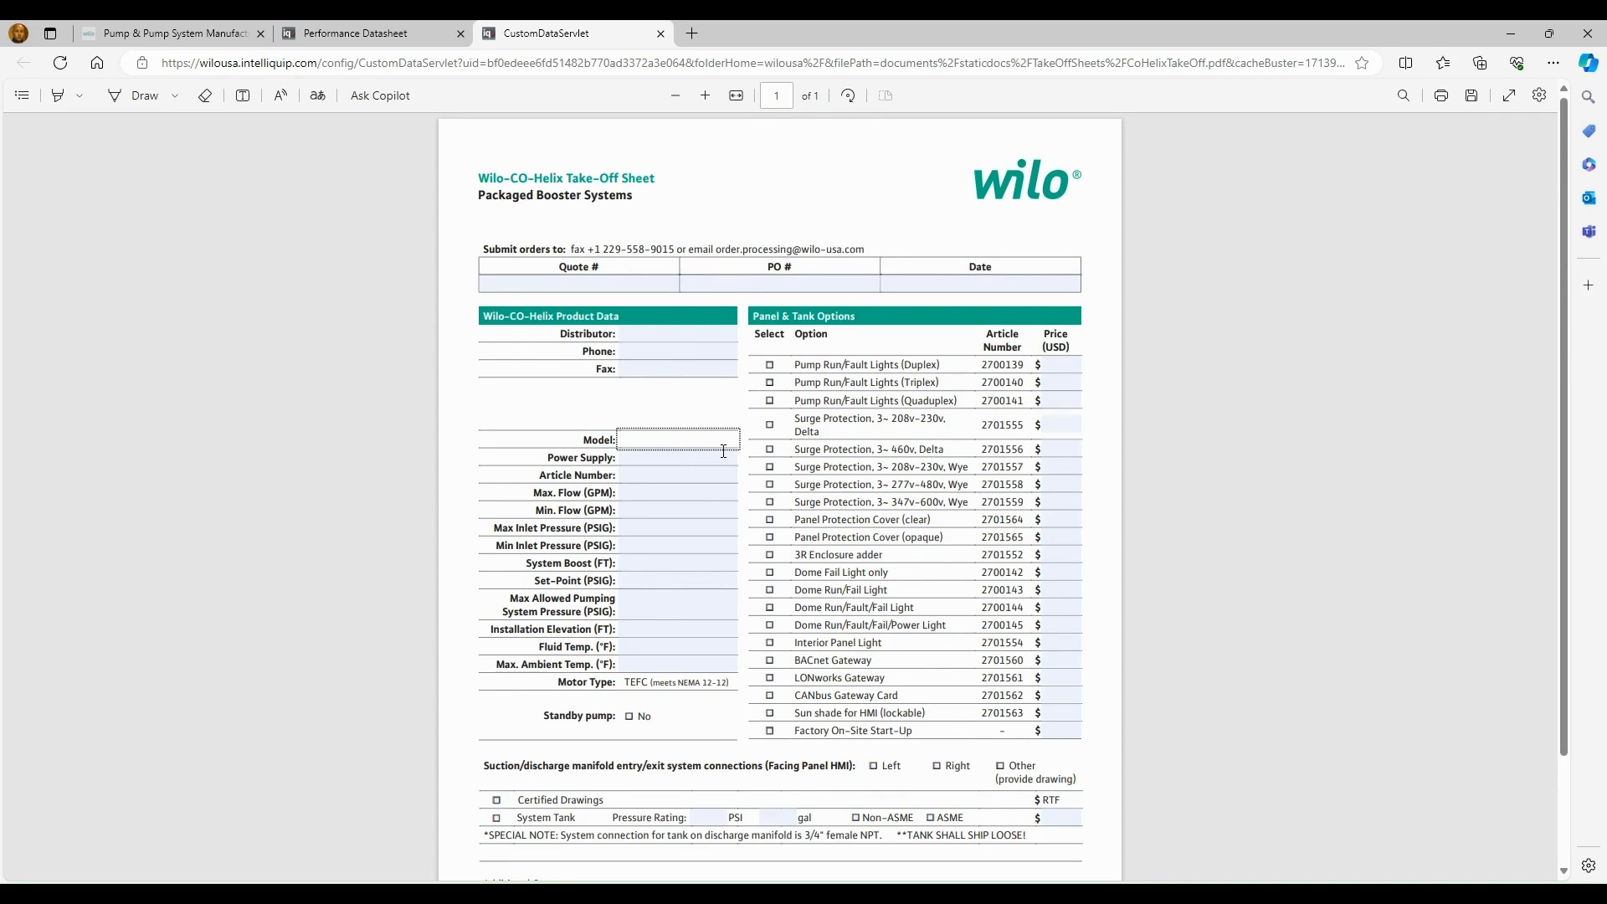
click(642, 456)
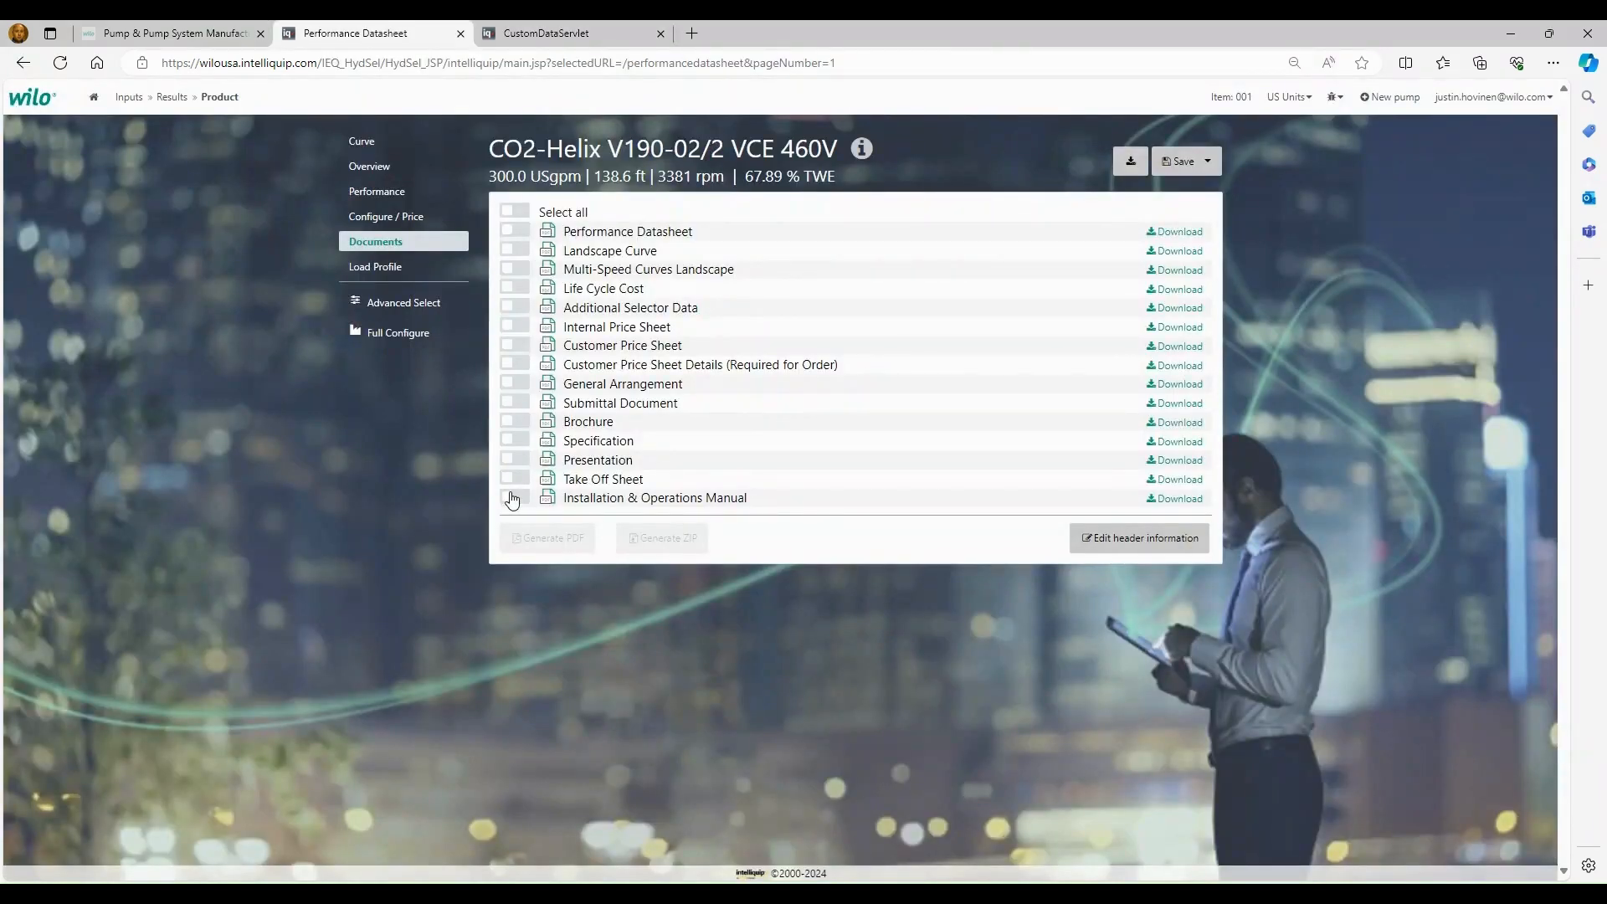
Step: Mark and open the Installation & Operations Manual and look through its type key, component drawings and diaphragm tank figure
click(513, 500)
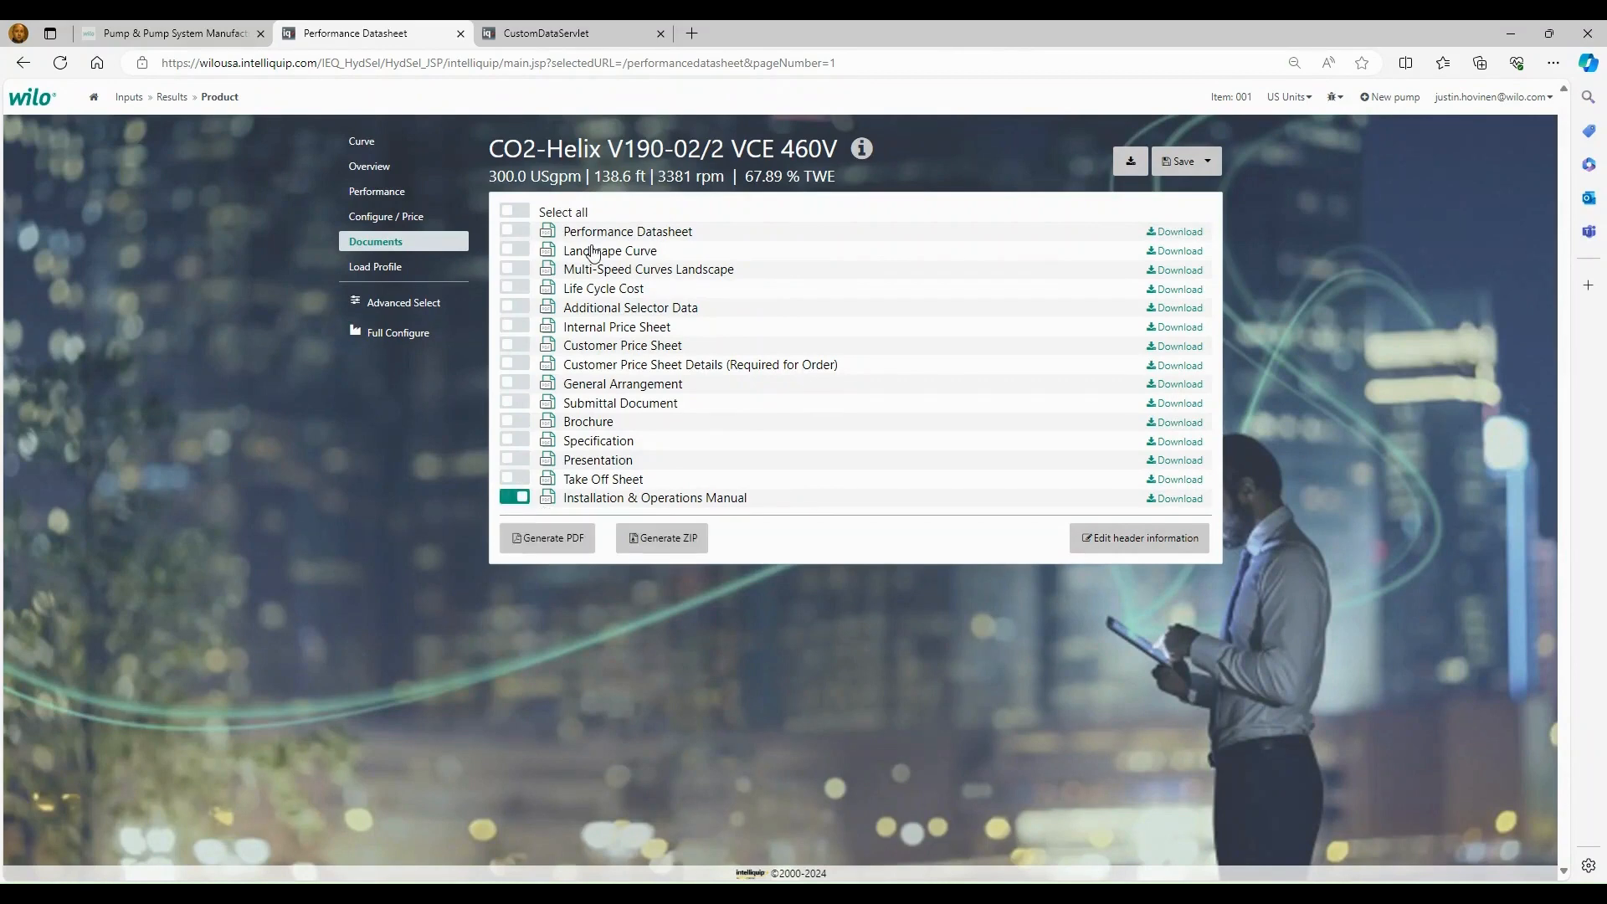
click(555, 36)
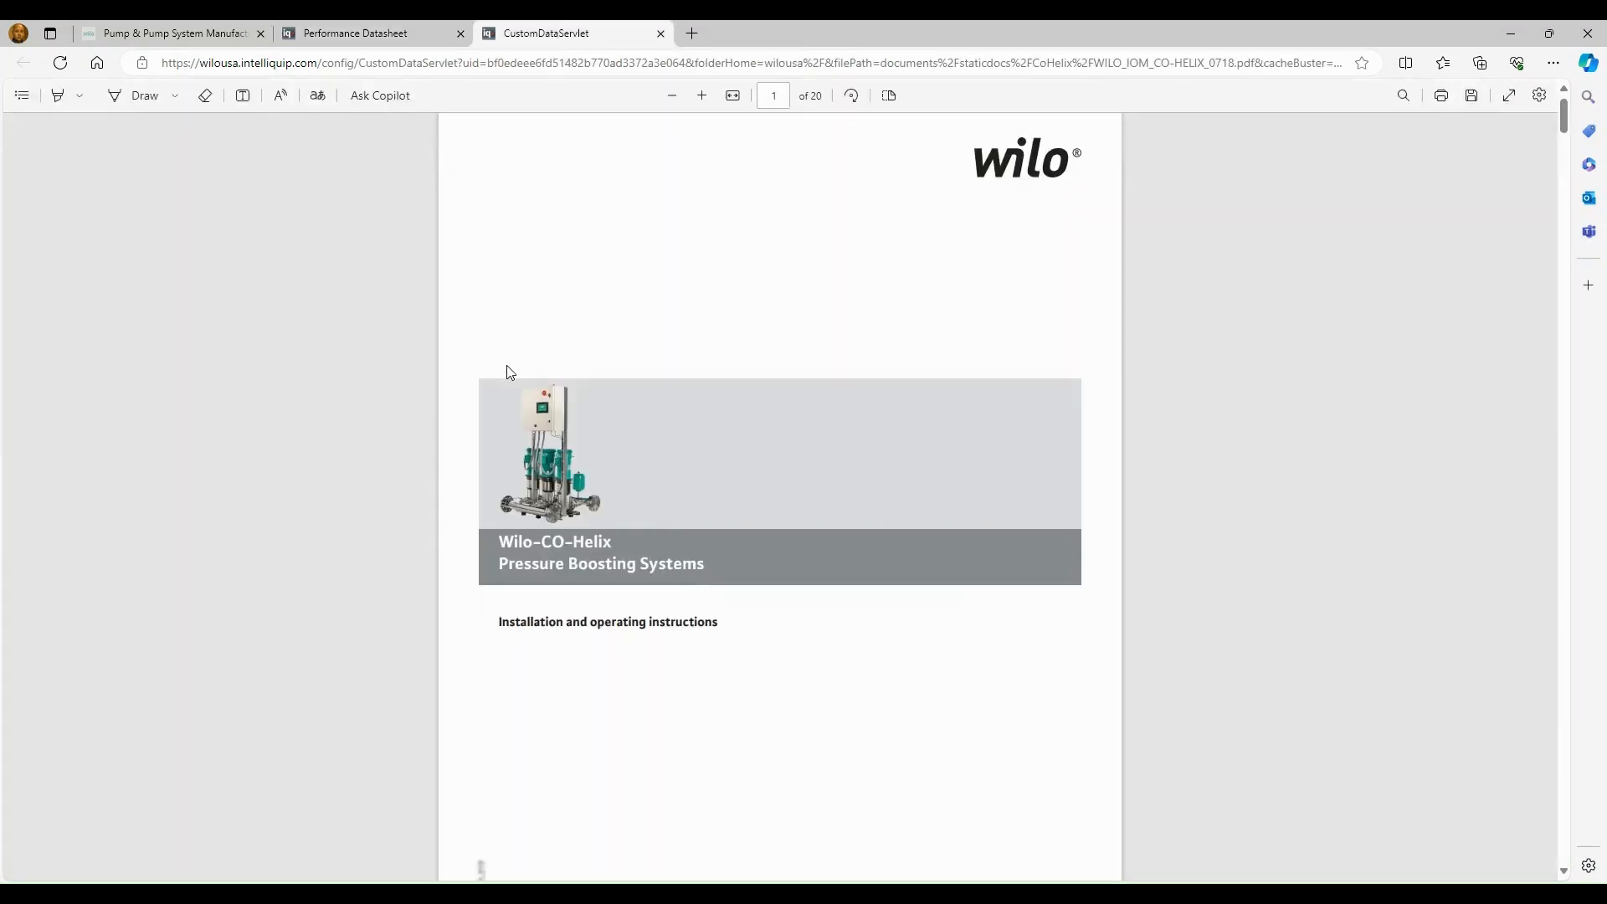
scroll(508, 370, down, 8)
scroll(508, 370, down, 10)
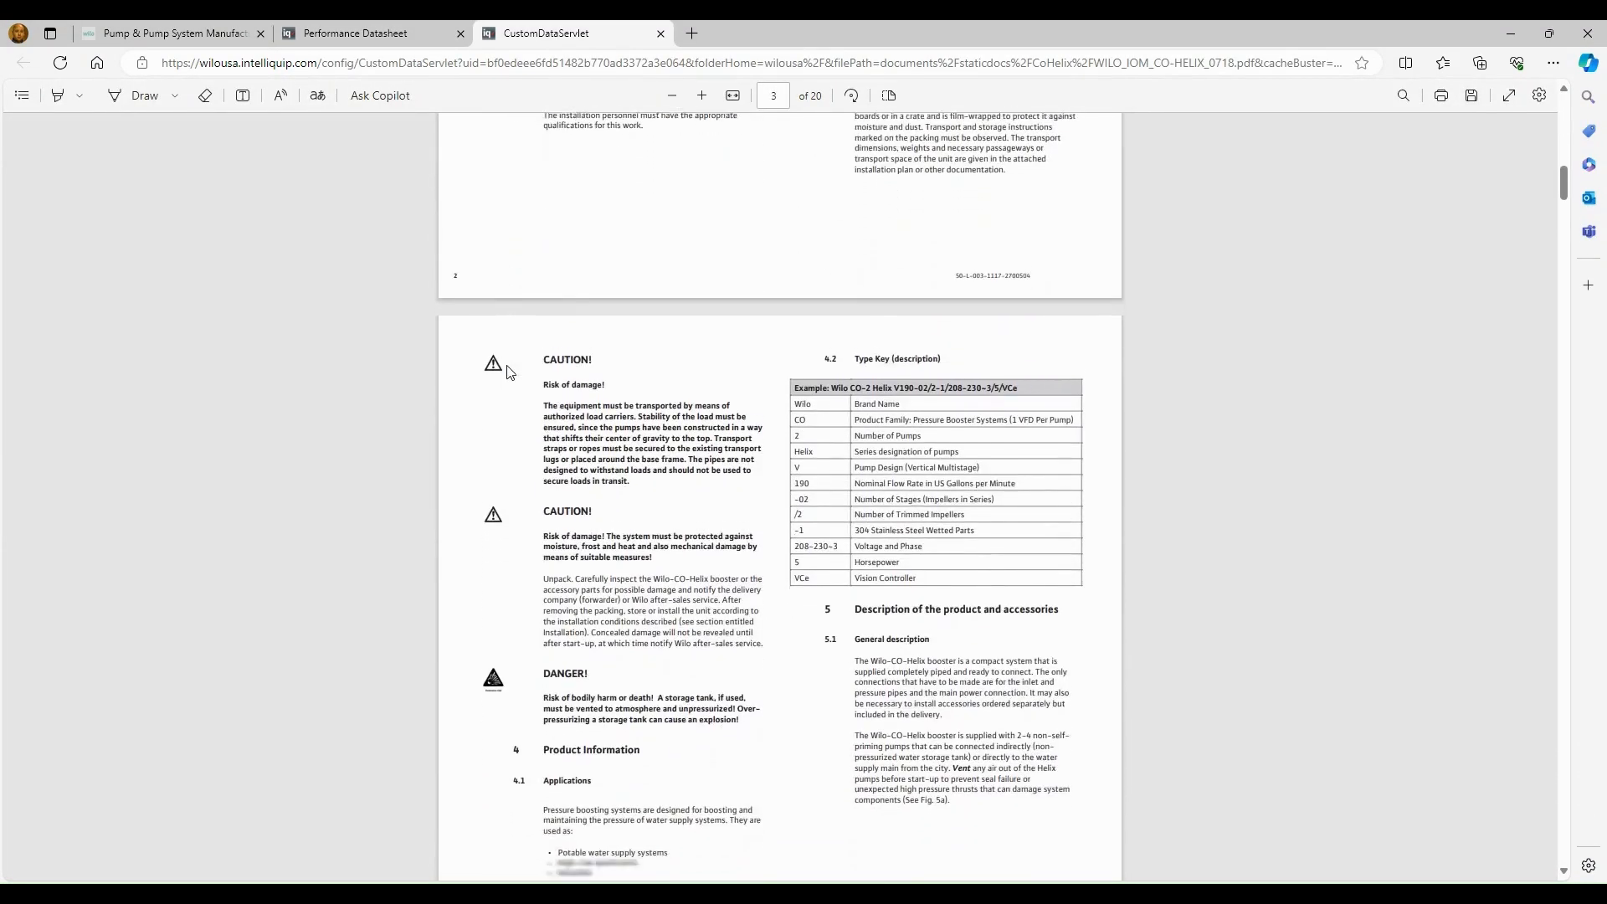
scroll(508, 371, down, 15)
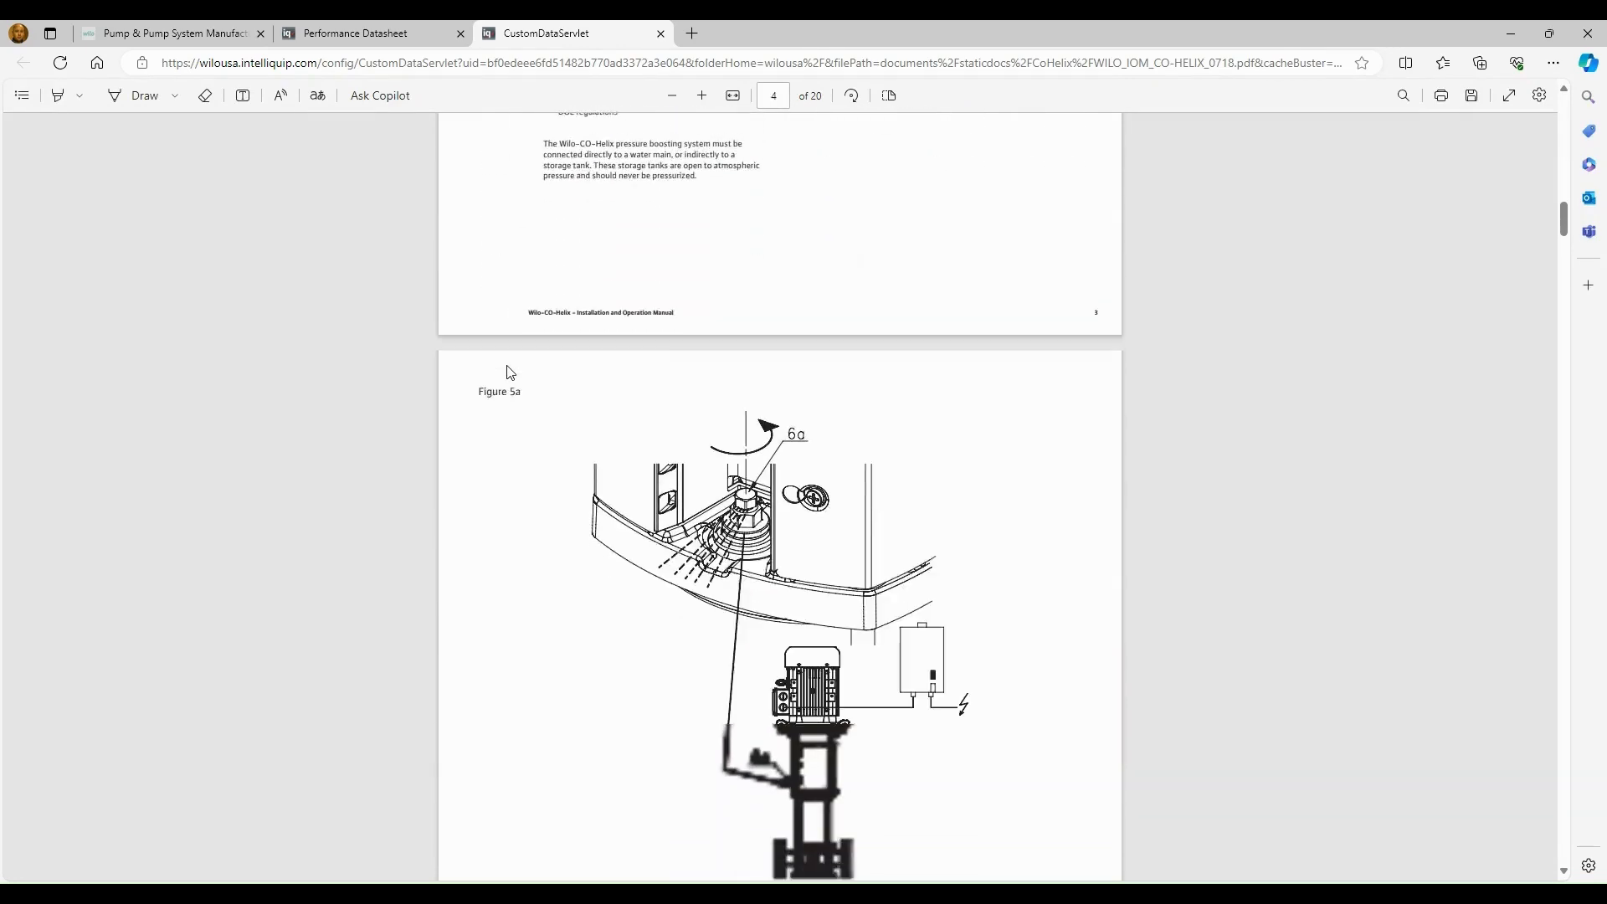
scroll(508, 372, down, 8)
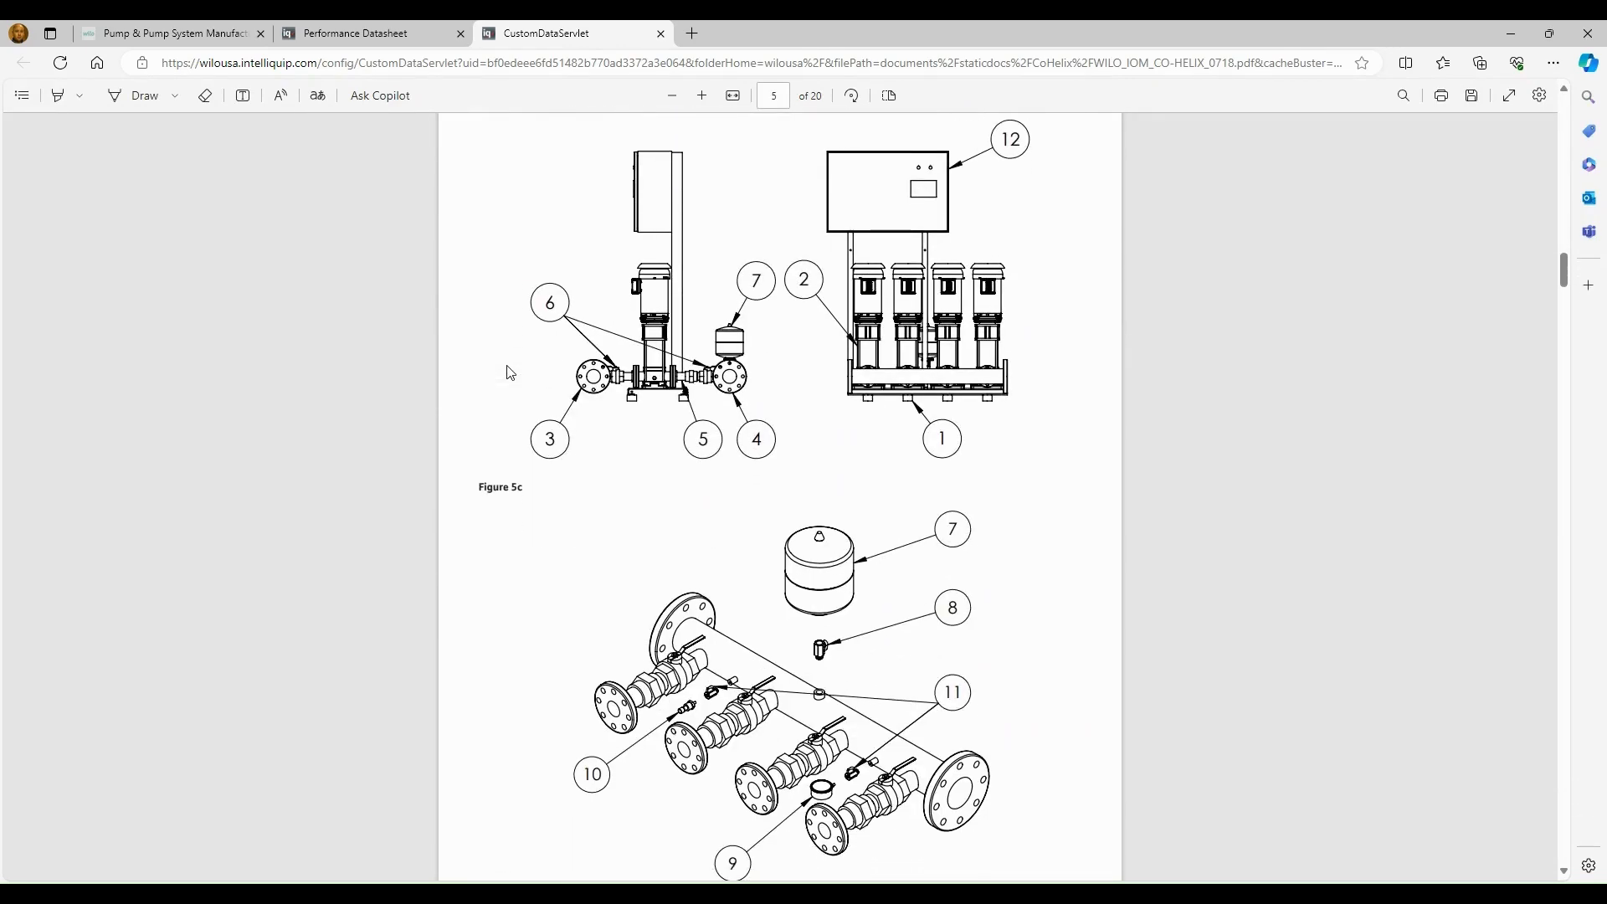
scroll(510, 372, down, 10)
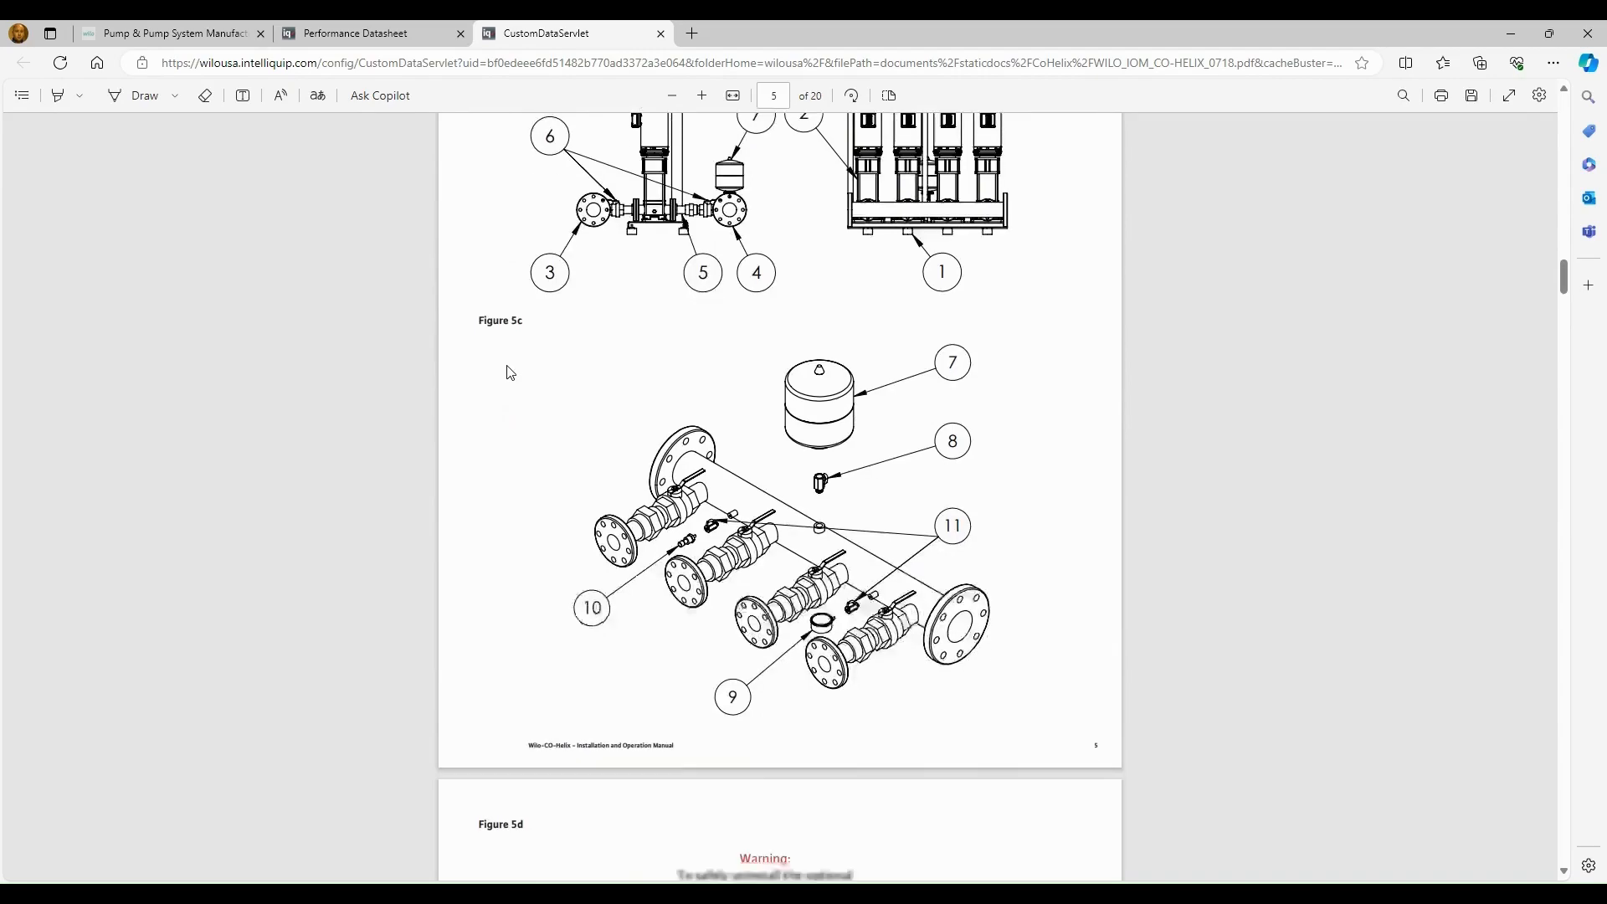
scroll(509, 372, down, 3)
scroll(510, 372, up, 4)
scroll(510, 372, down, 10)
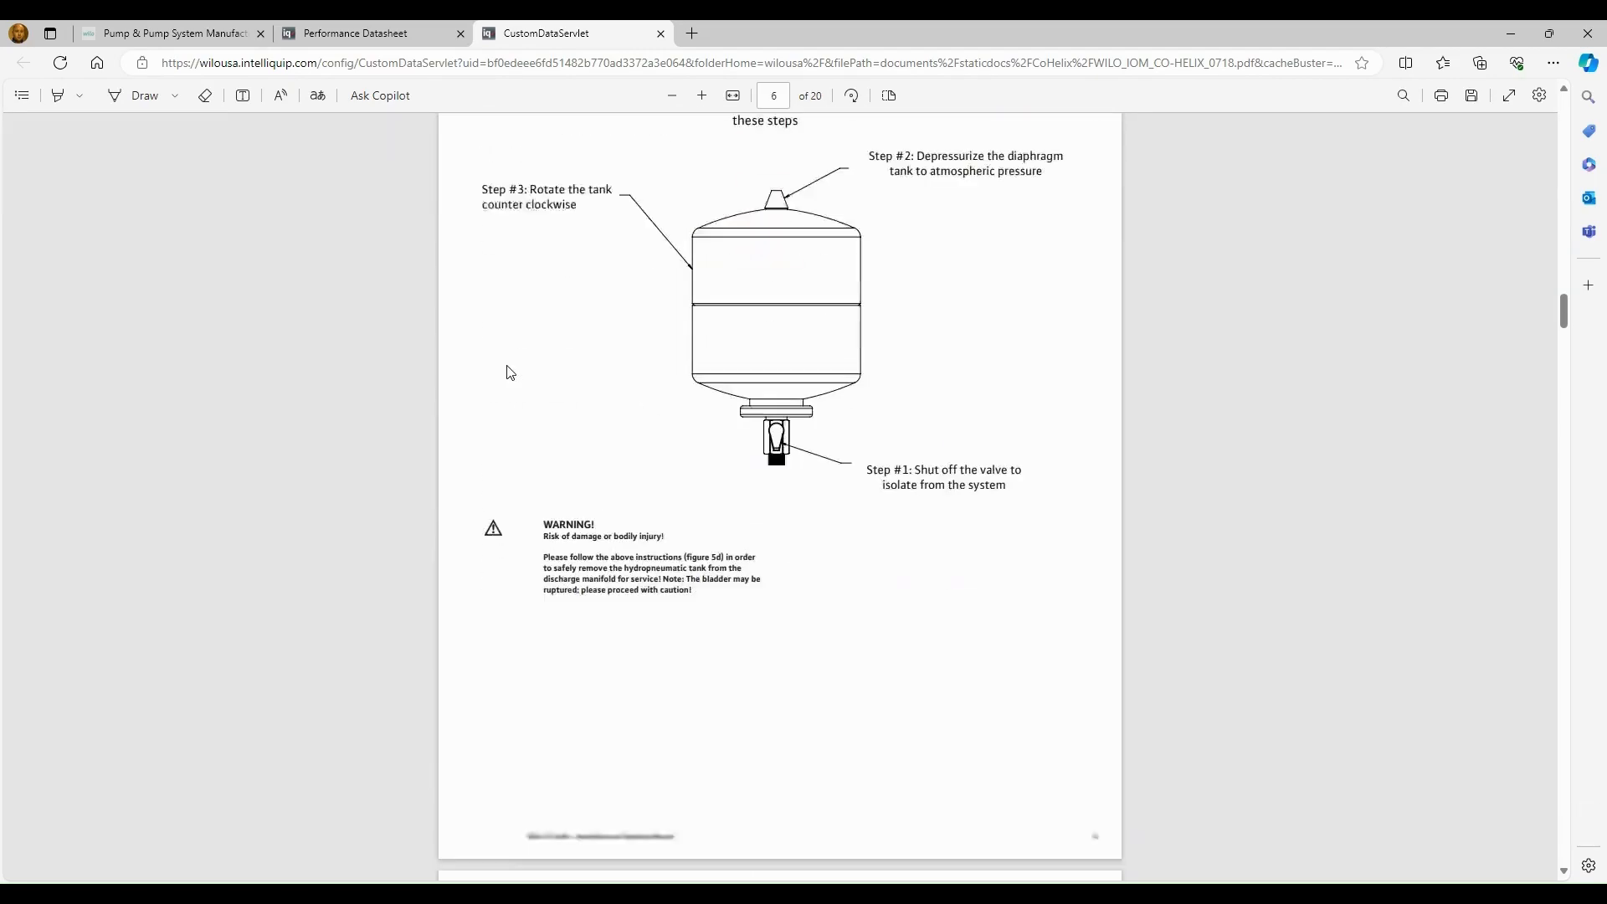
Step: Read the manual's sections on system function, optional accessories, installation and electrical layout with the triplex wiring diagrams
scroll(509, 372, down, 5)
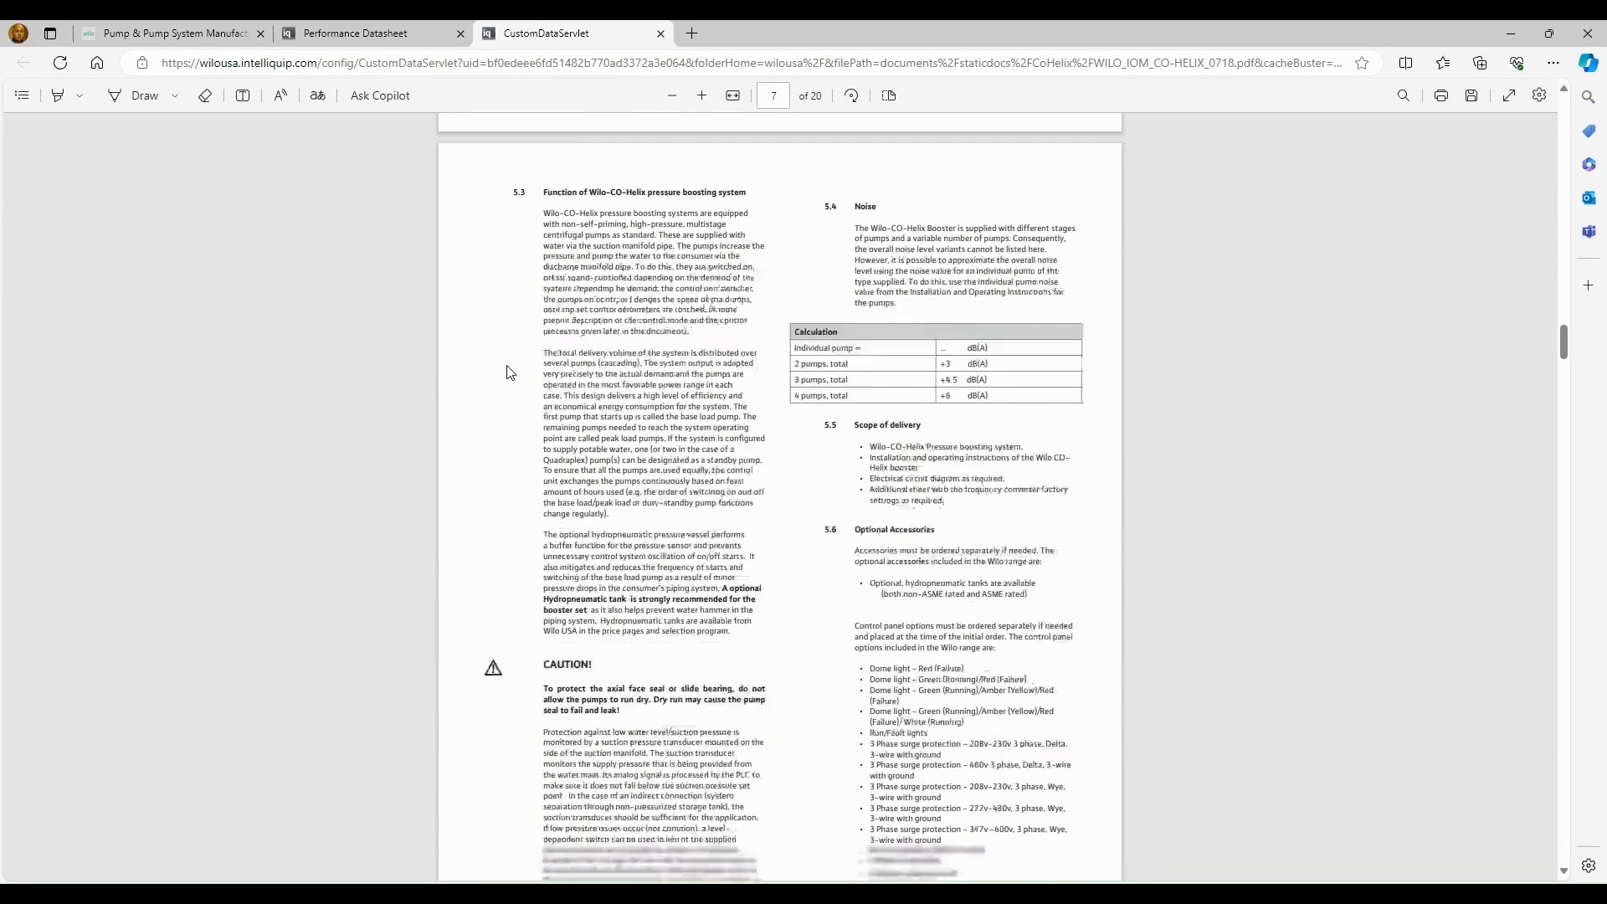
scroll(509, 371, down, 10)
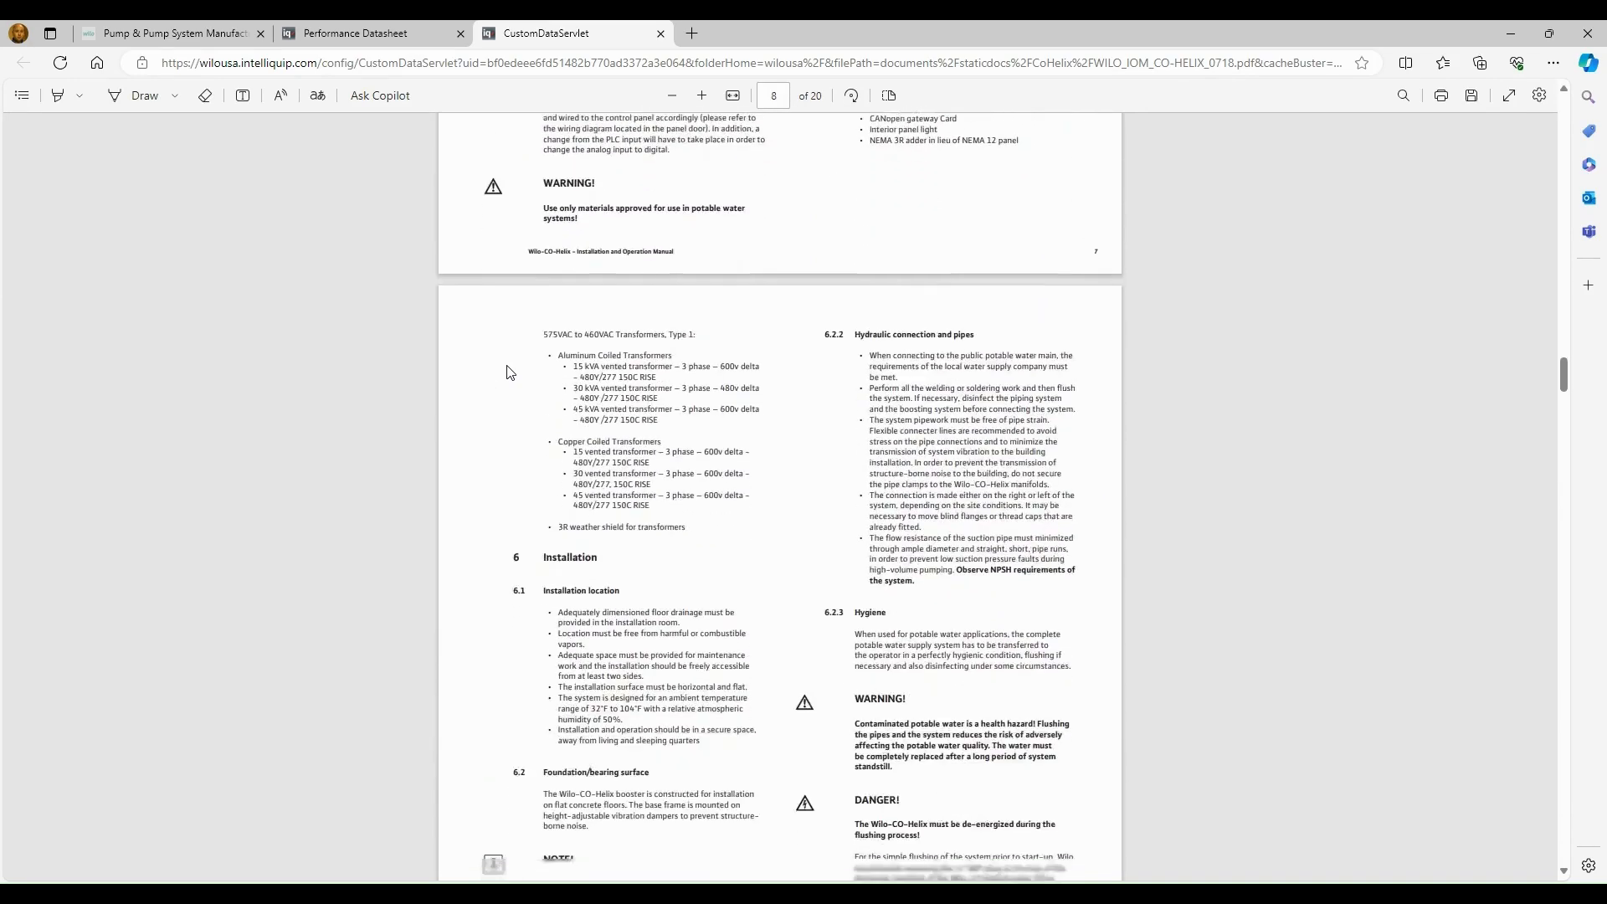
scroll(509, 372, down, 12)
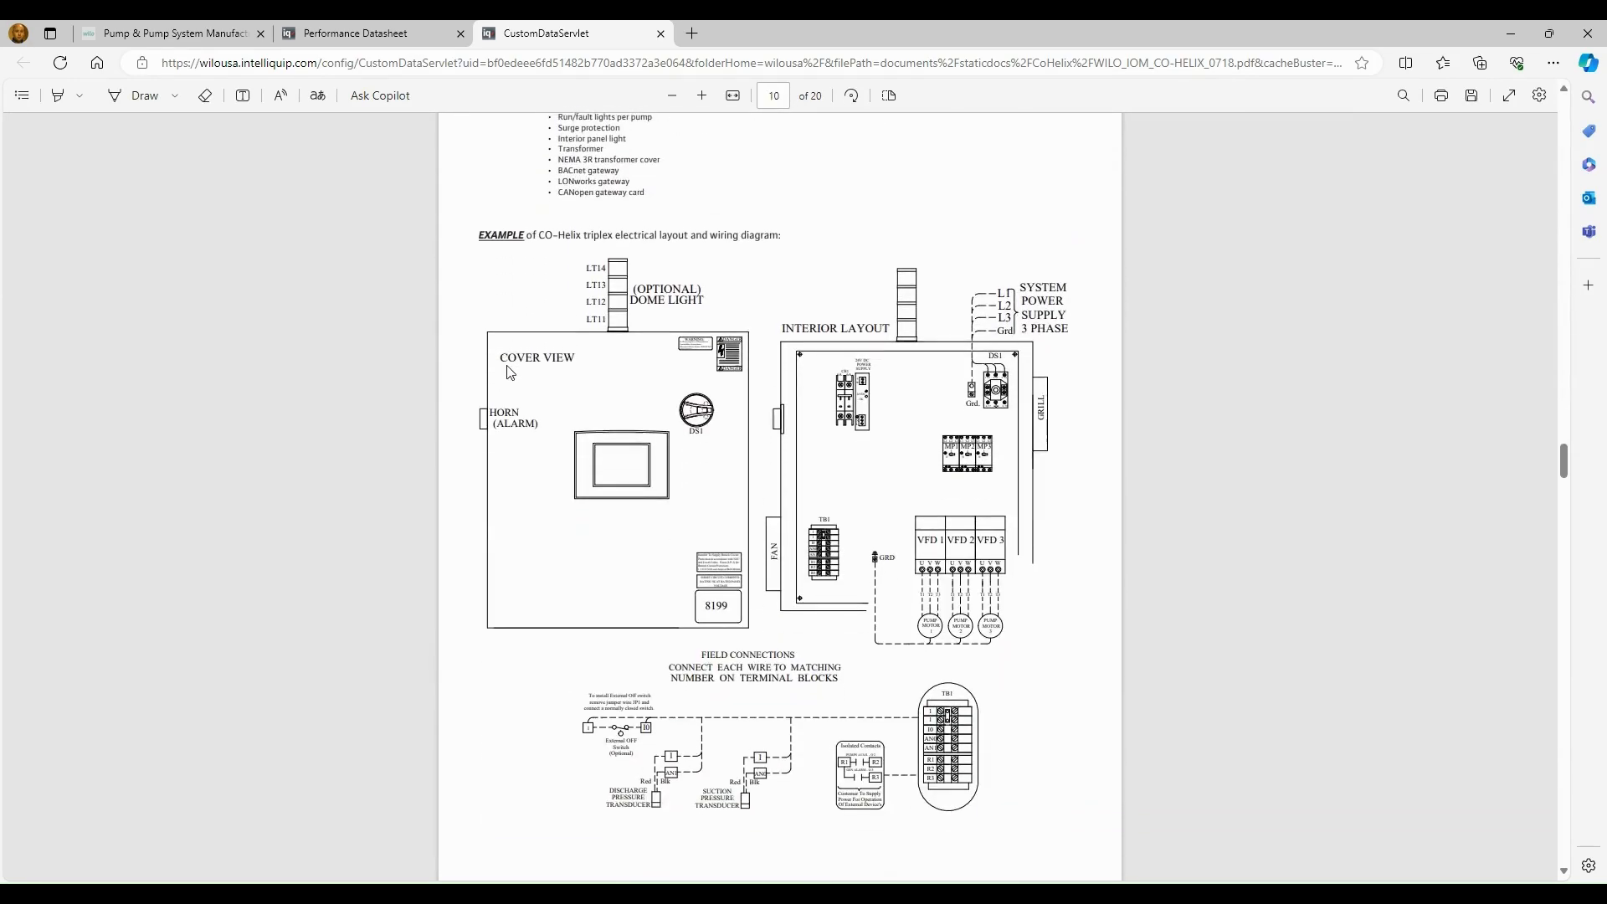
scroll(510, 372, down, 15)
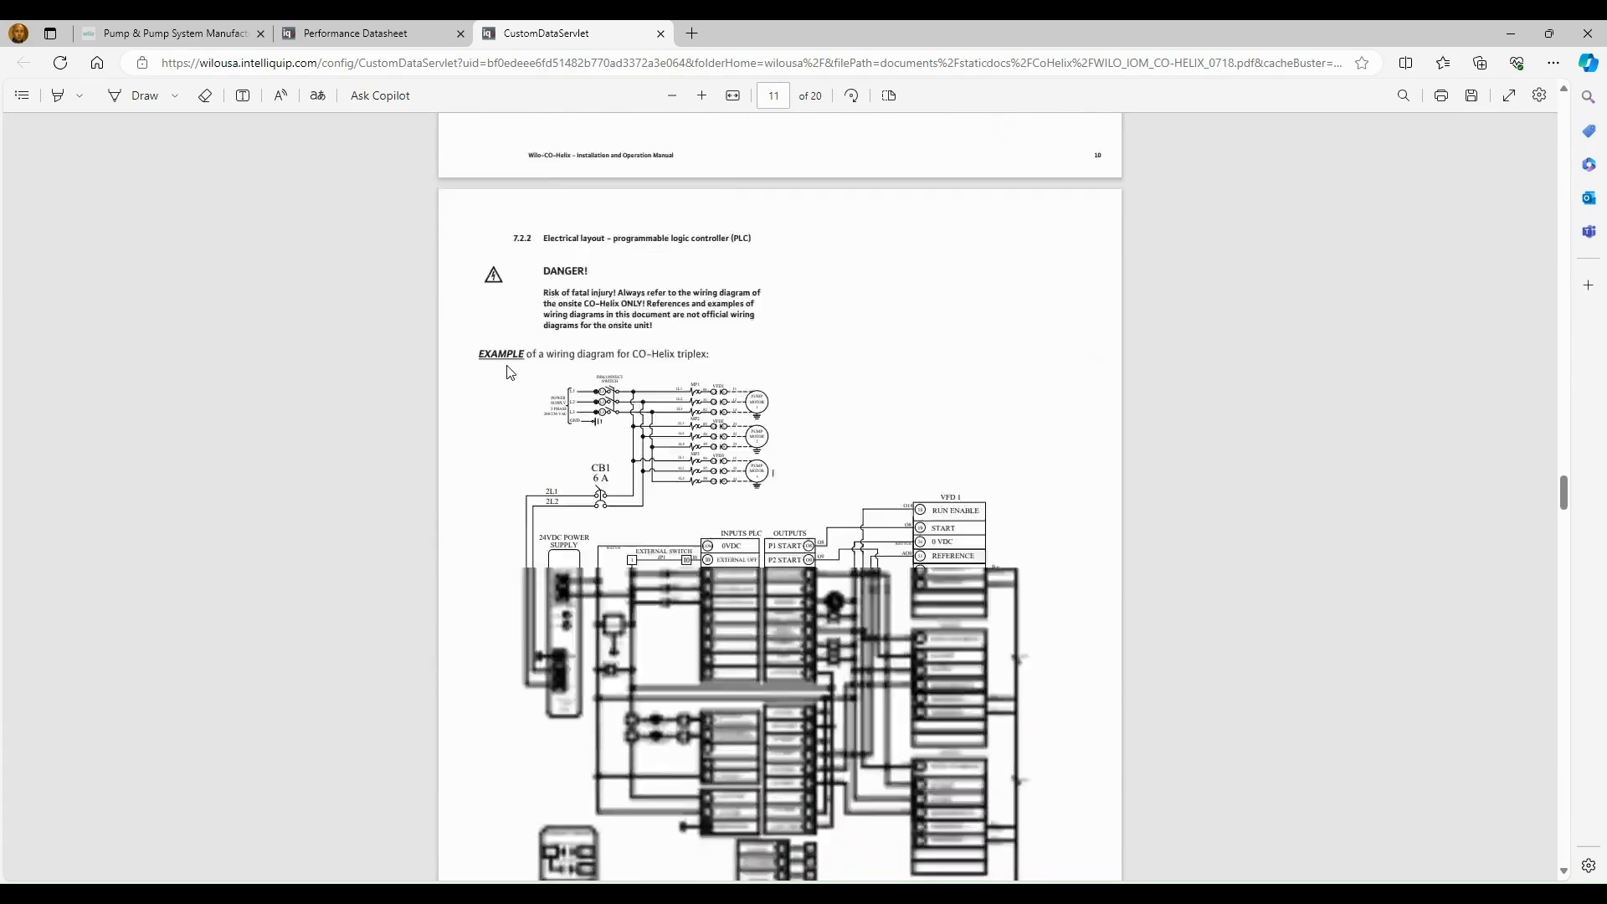
scroll(510, 372, down, 3)
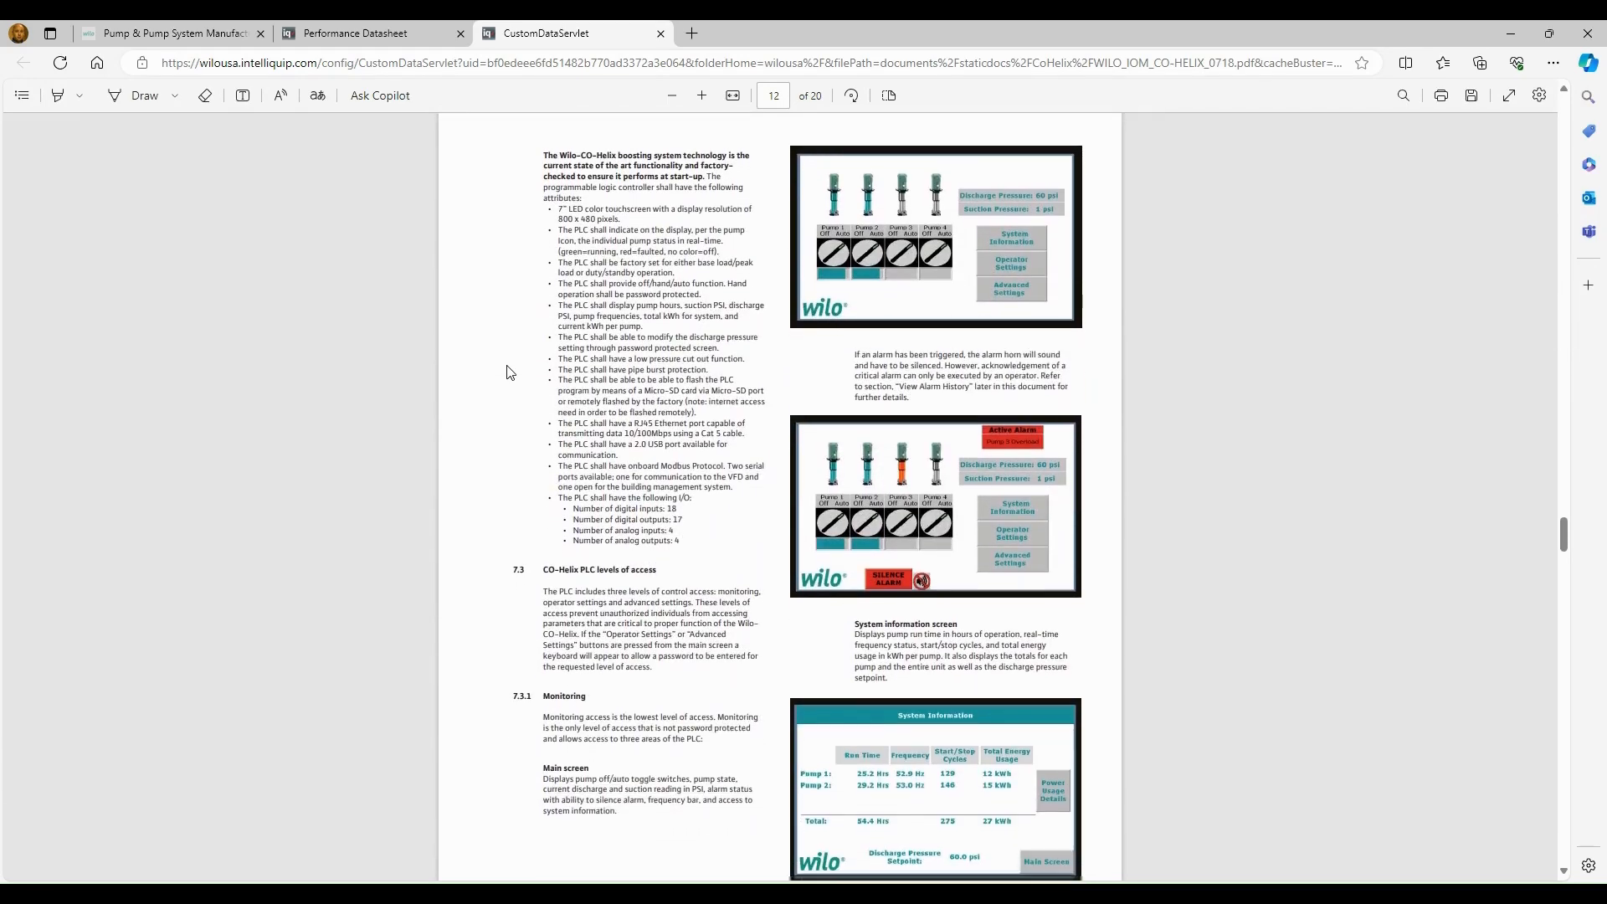
Step: Review the manual's controller screens, alarm handling and fault remedies table, and return to the document list
scroll(509, 371, down, 9)
scroll(510, 372, down, 15)
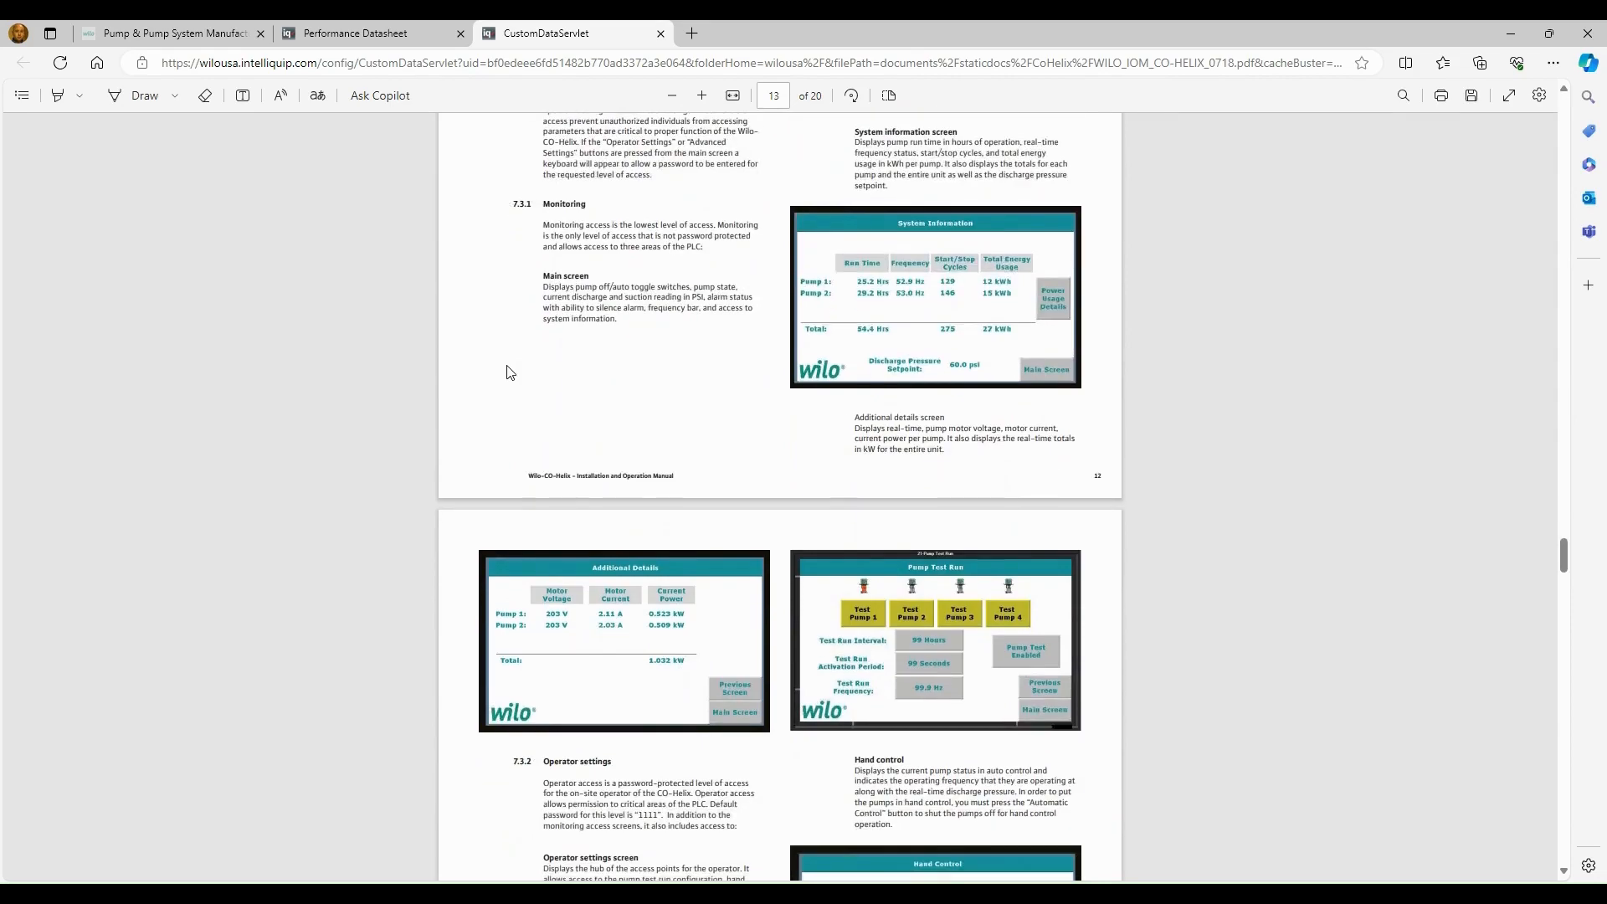
scroll(508, 371, down, 20)
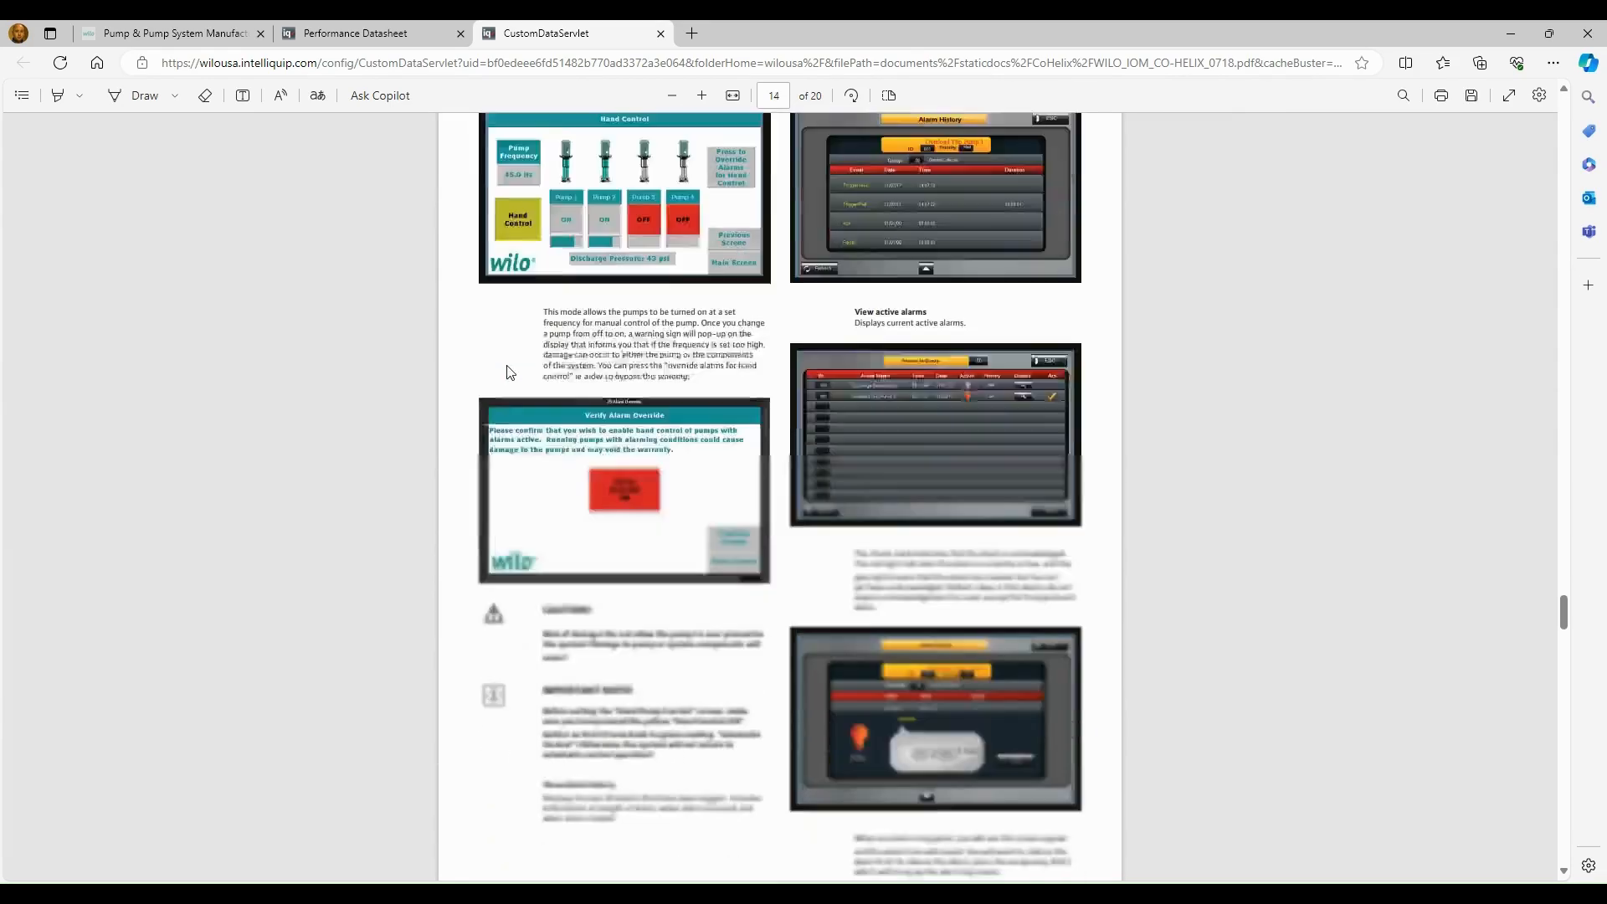
scroll(507, 371, down, 20)
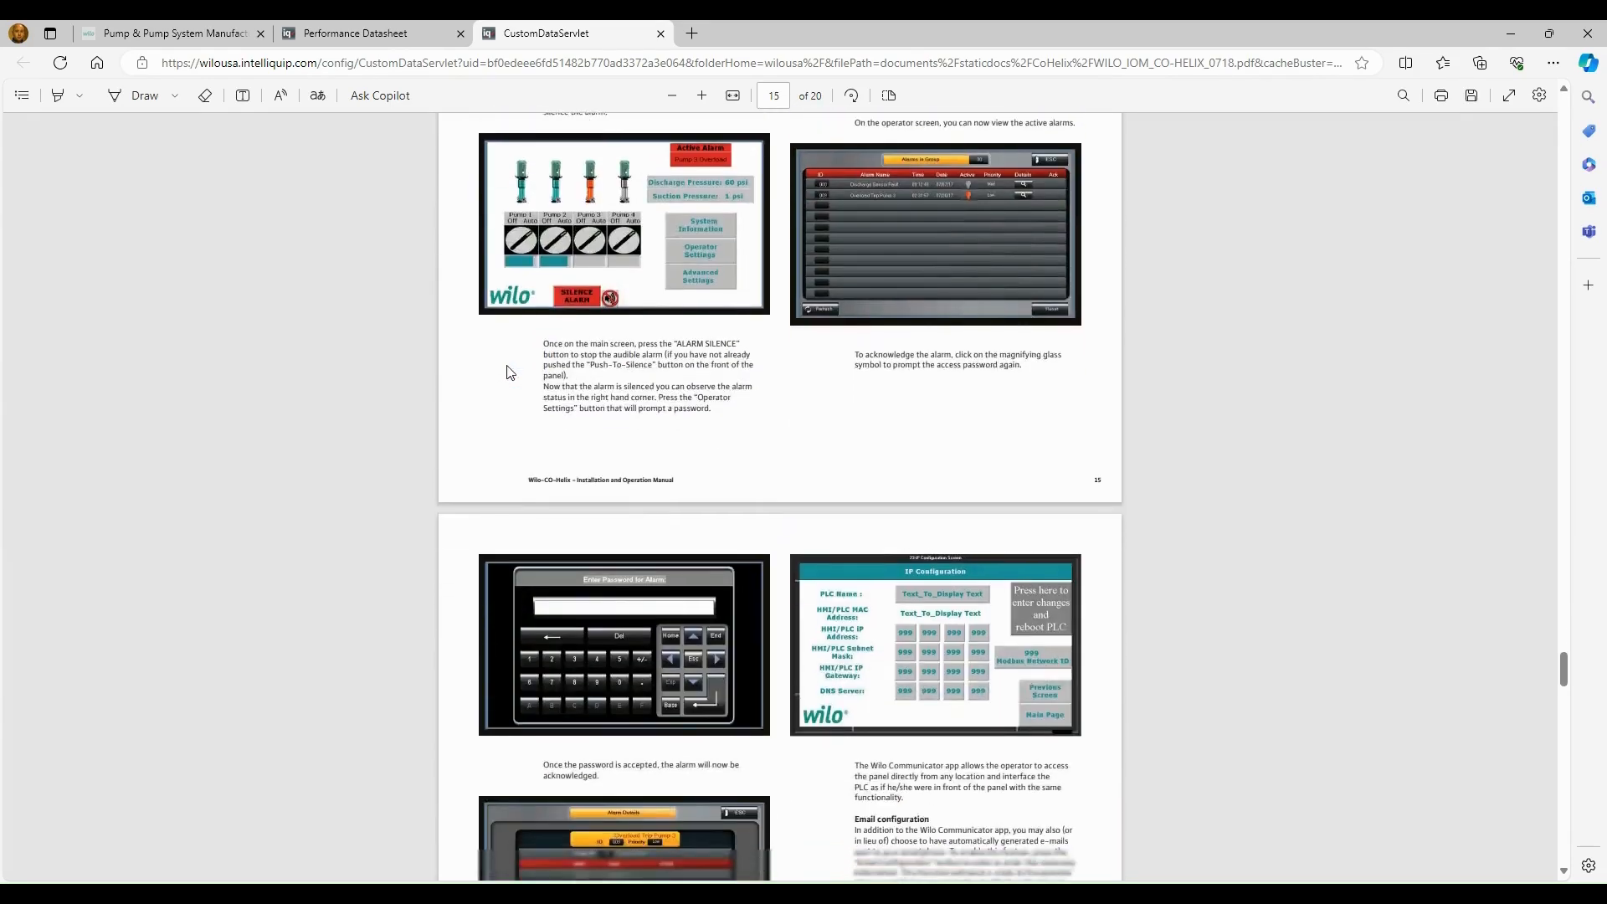
scroll(510, 372, down, 1)
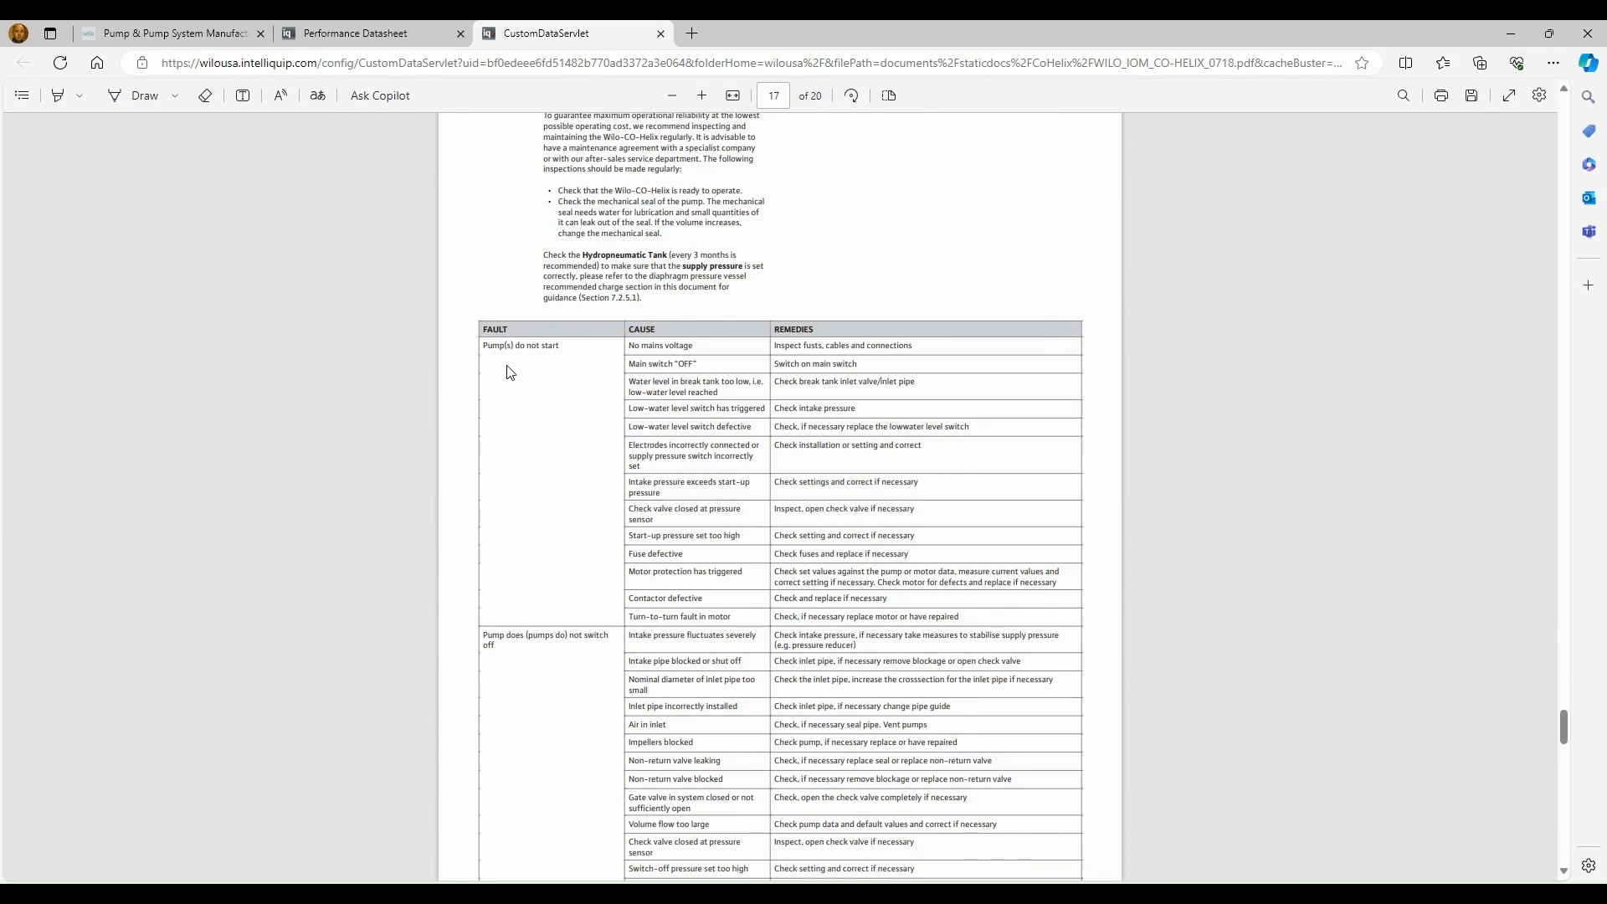
scroll(508, 371, down, 2)
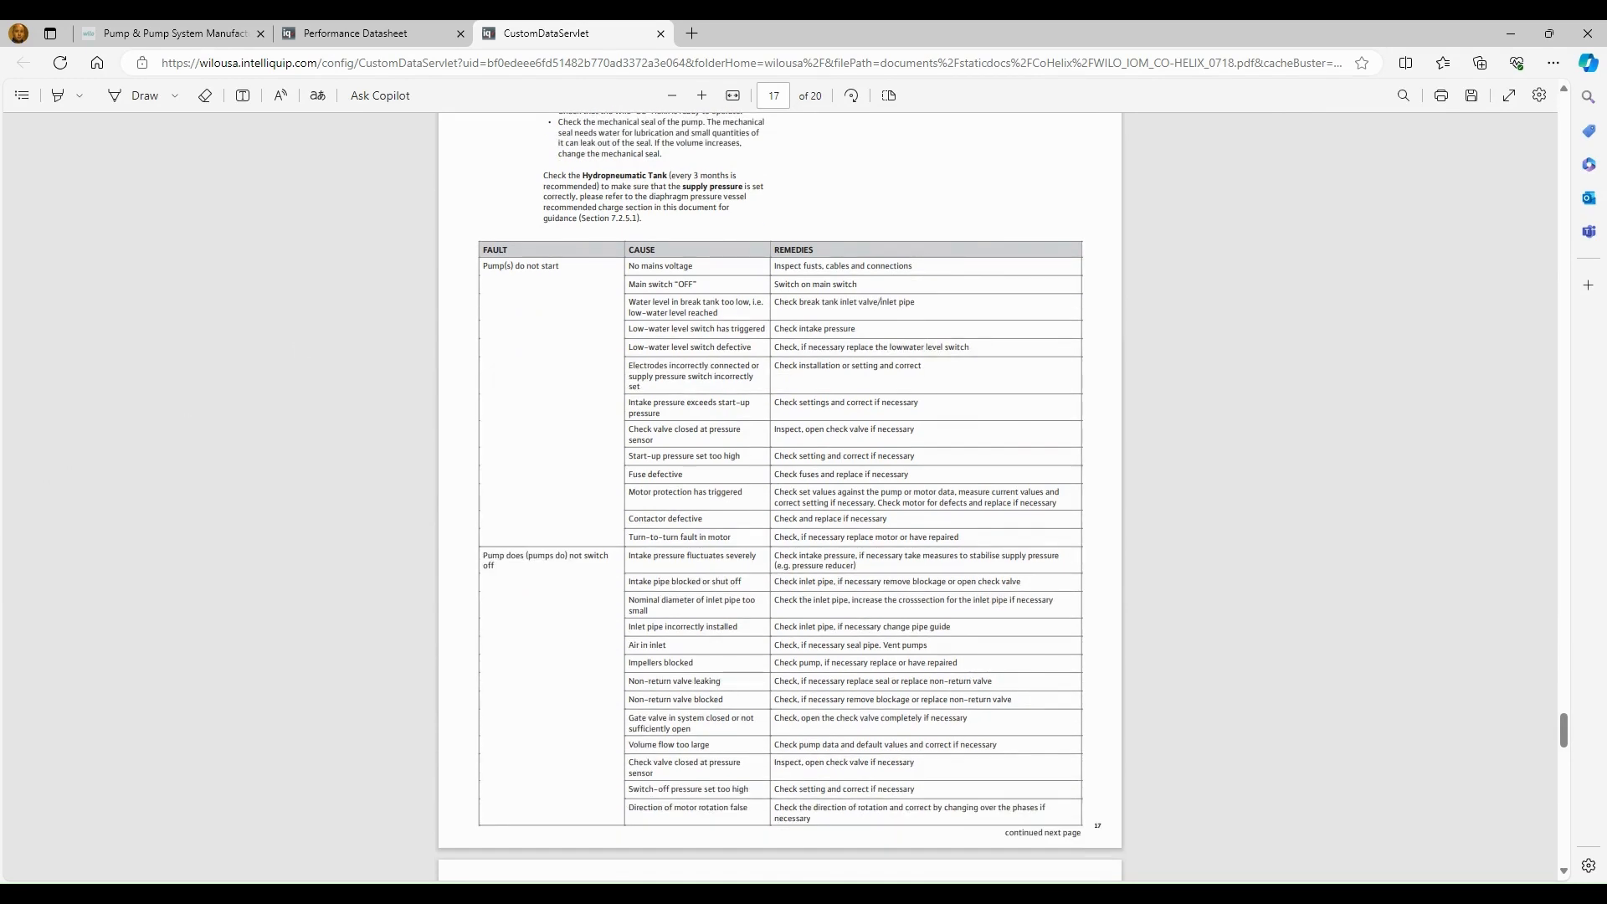
key(ctrl+w)
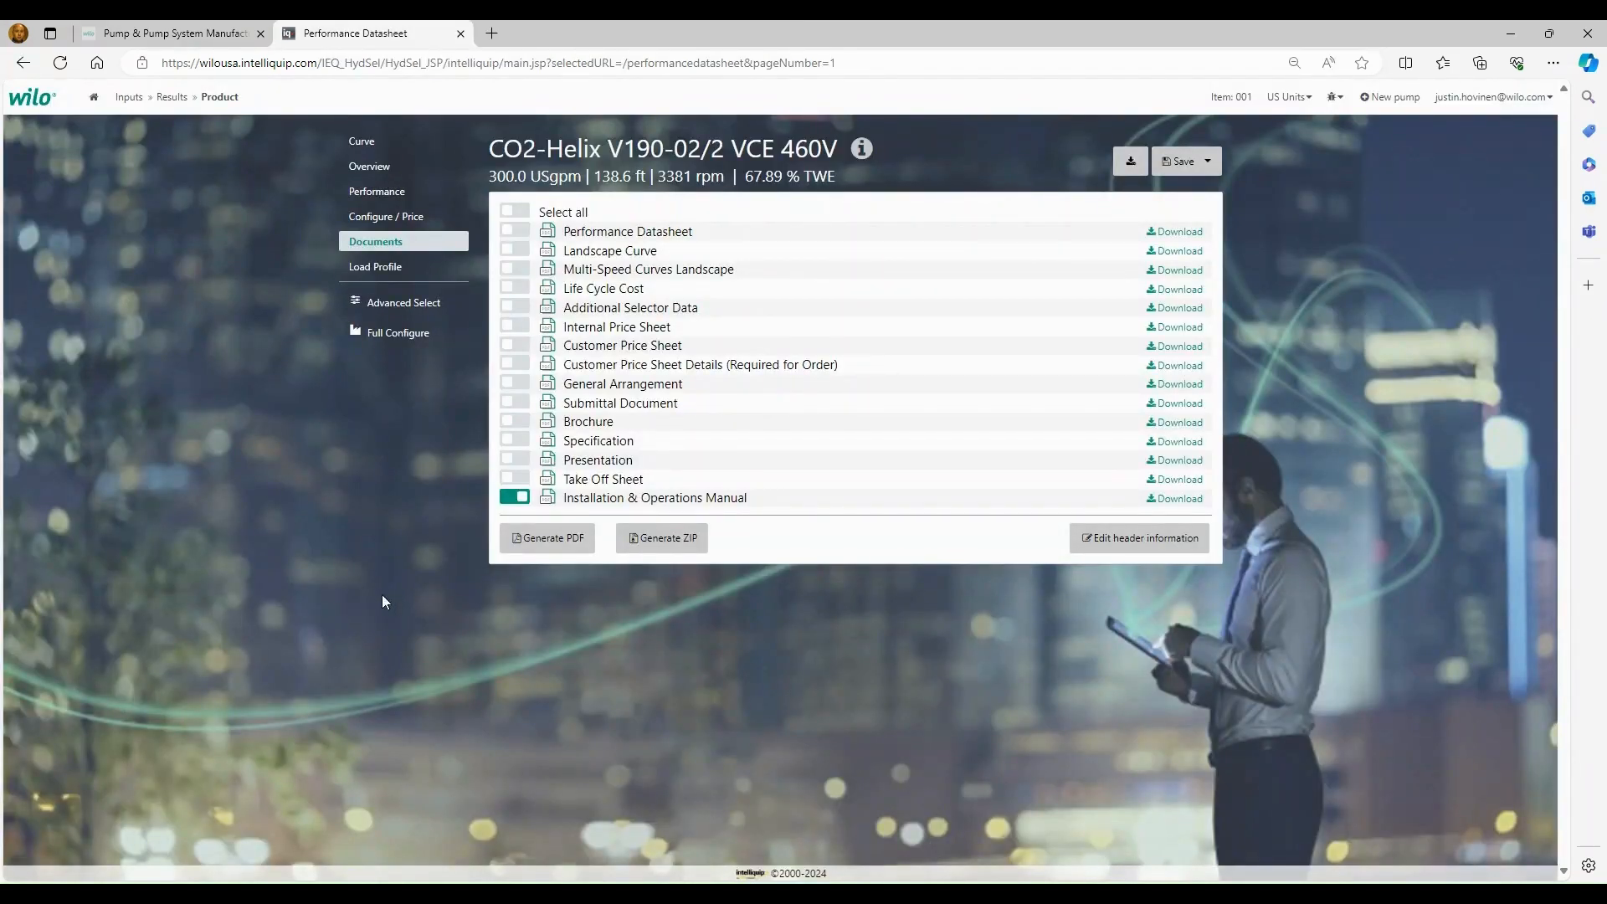
click(540, 214)
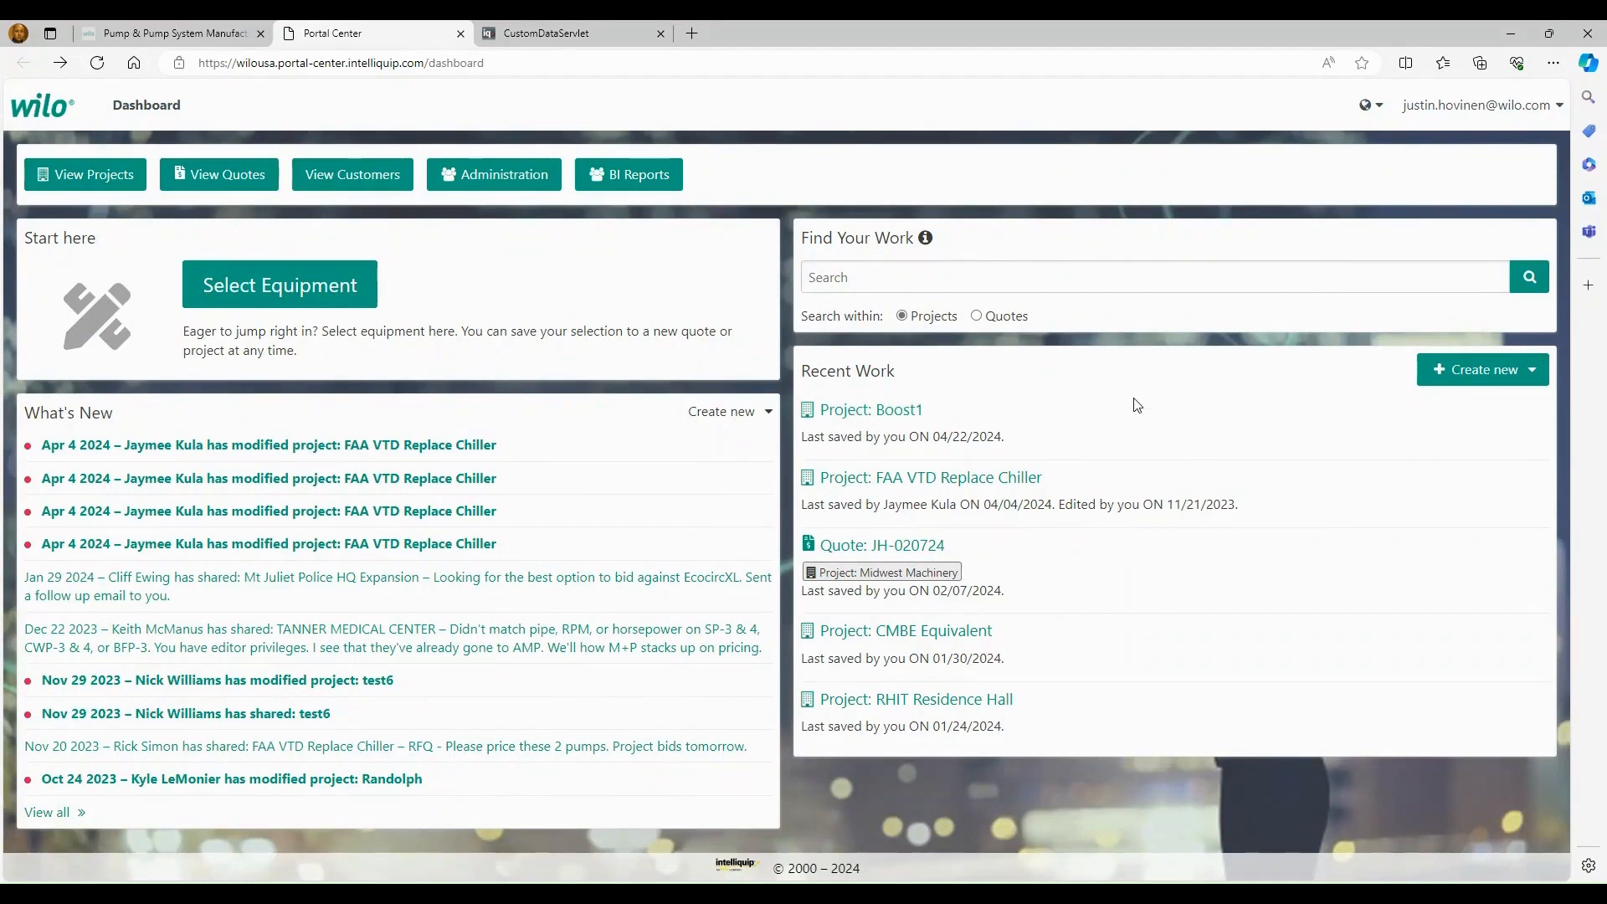
Step: Create a new project named Project 12345 with the status Open and save it
click(1482, 373)
click(1447, 411)
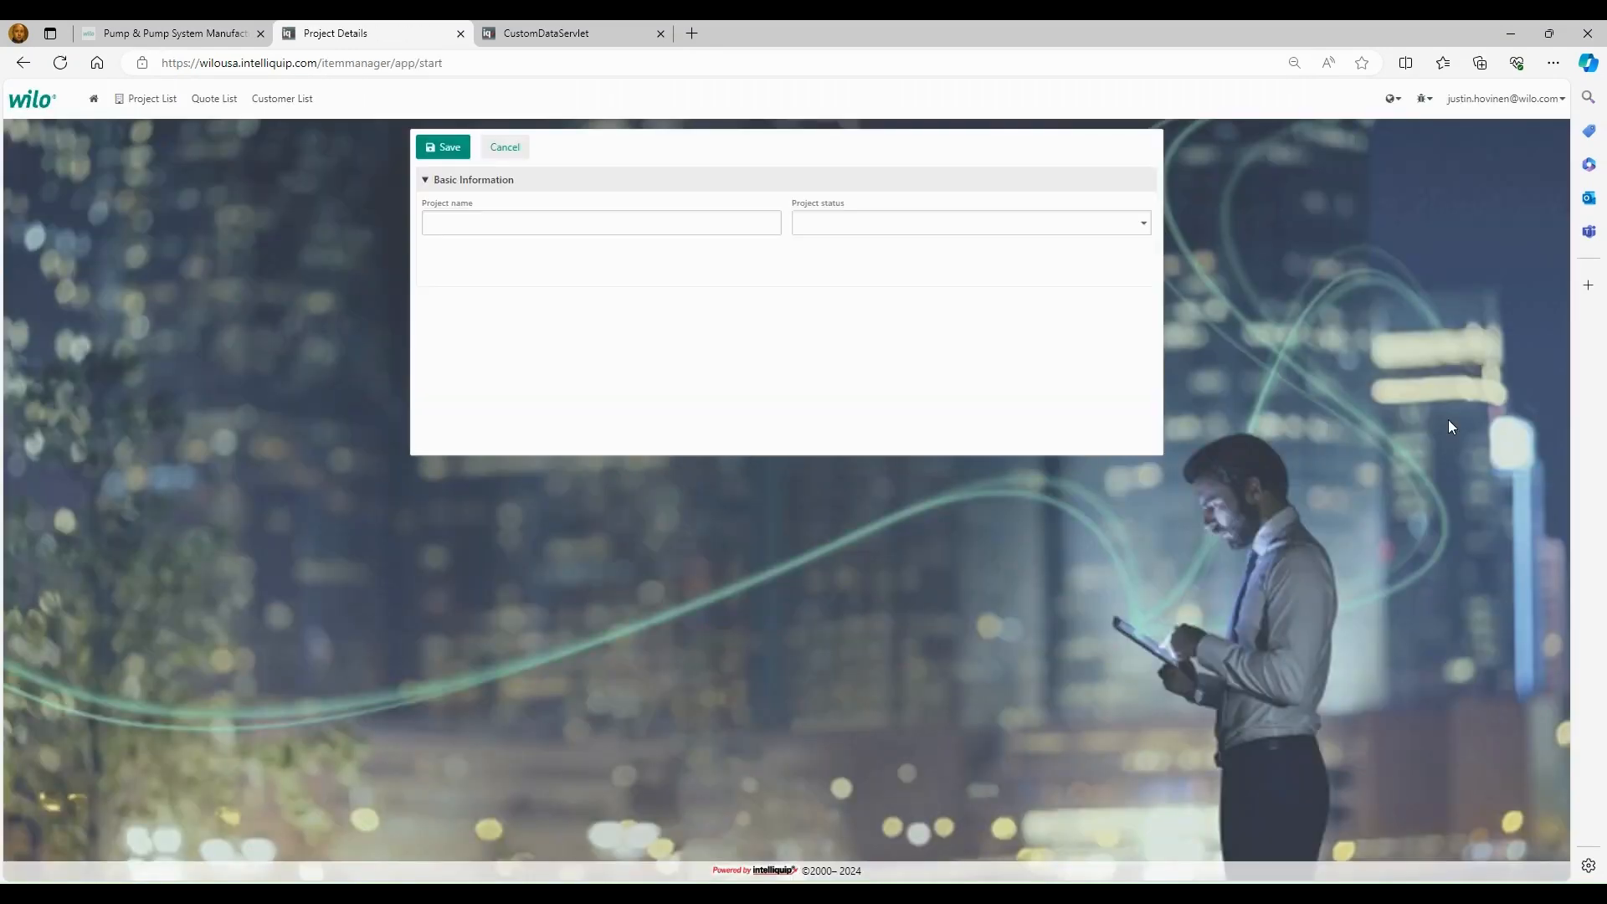
click(625, 218)
text(Proj)
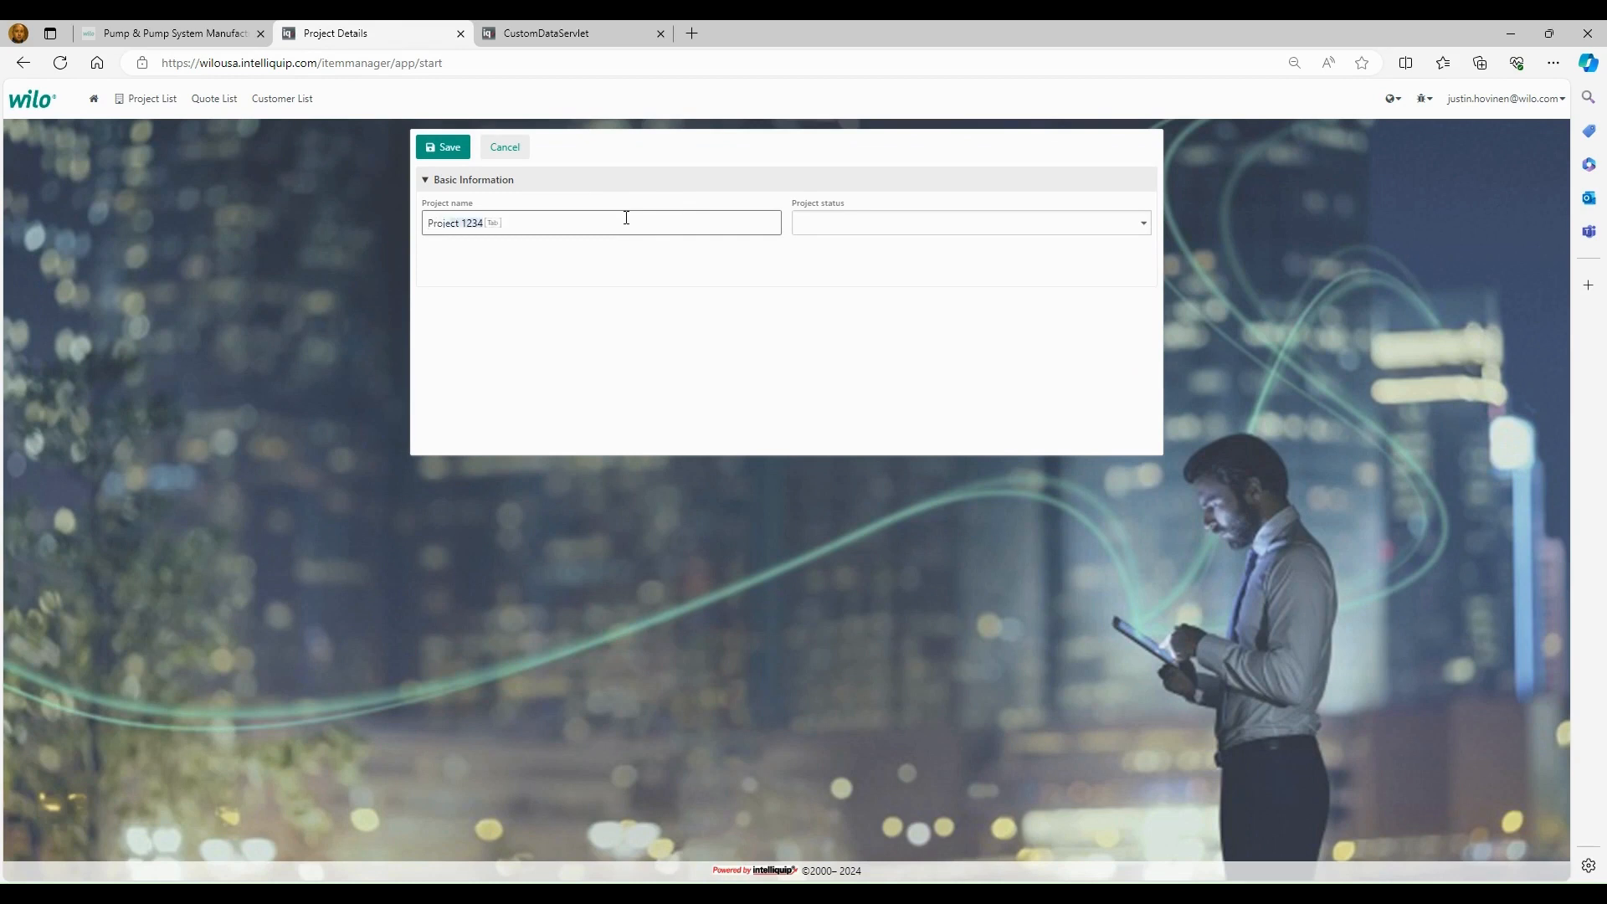
text(ect 12346)
key(BackSpace)
text(5)
key(Tab)
key(Down)
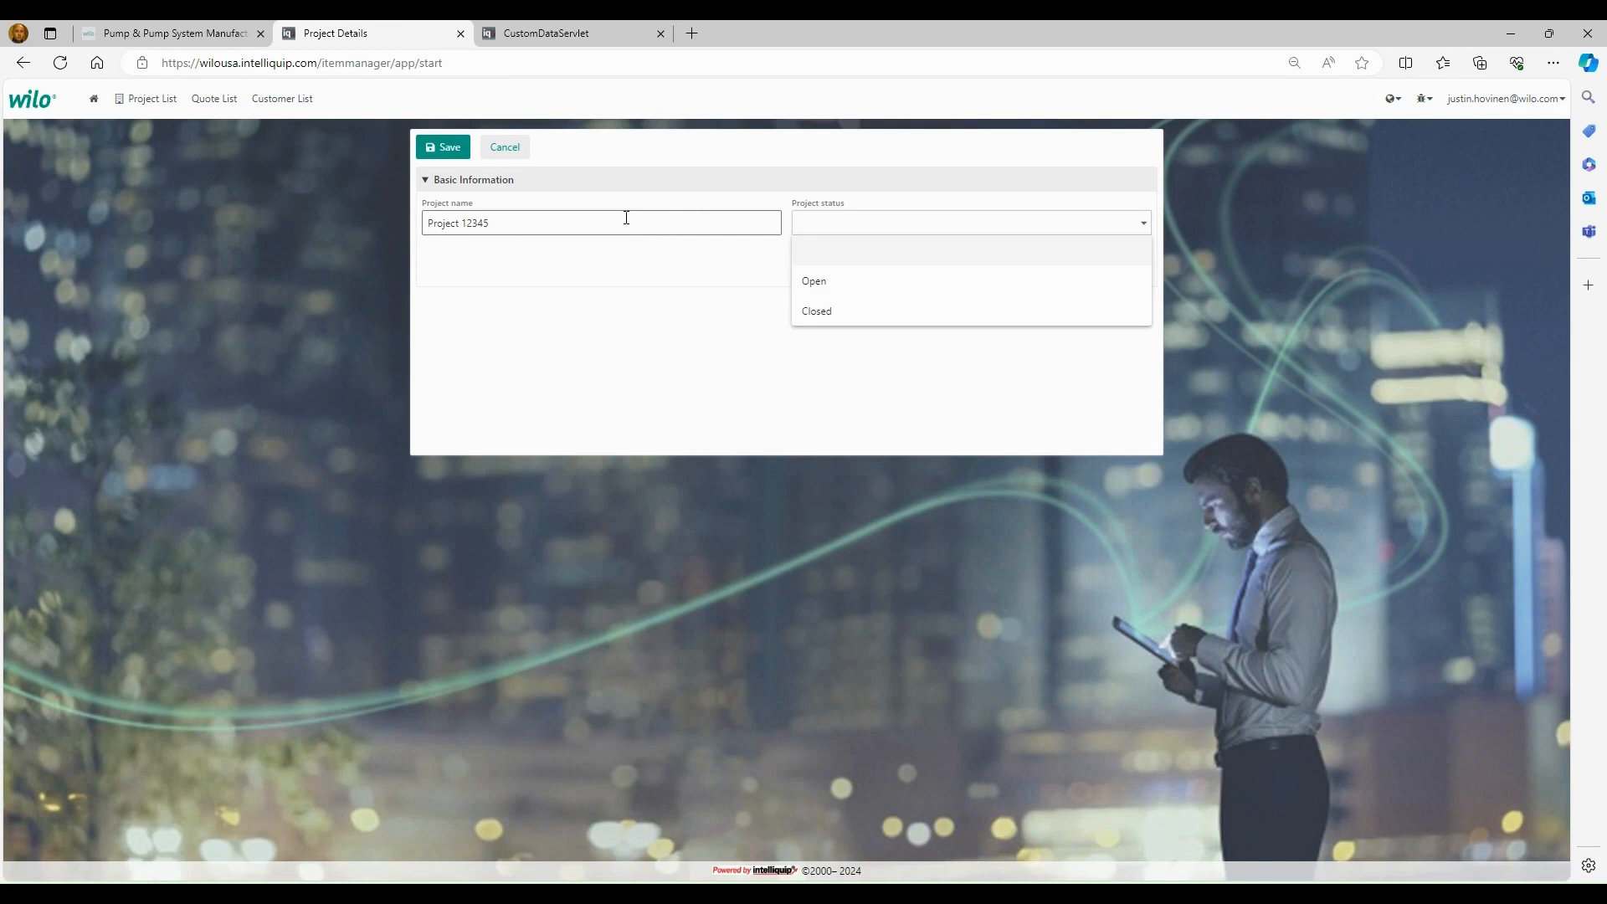
click(825, 283)
click(434, 154)
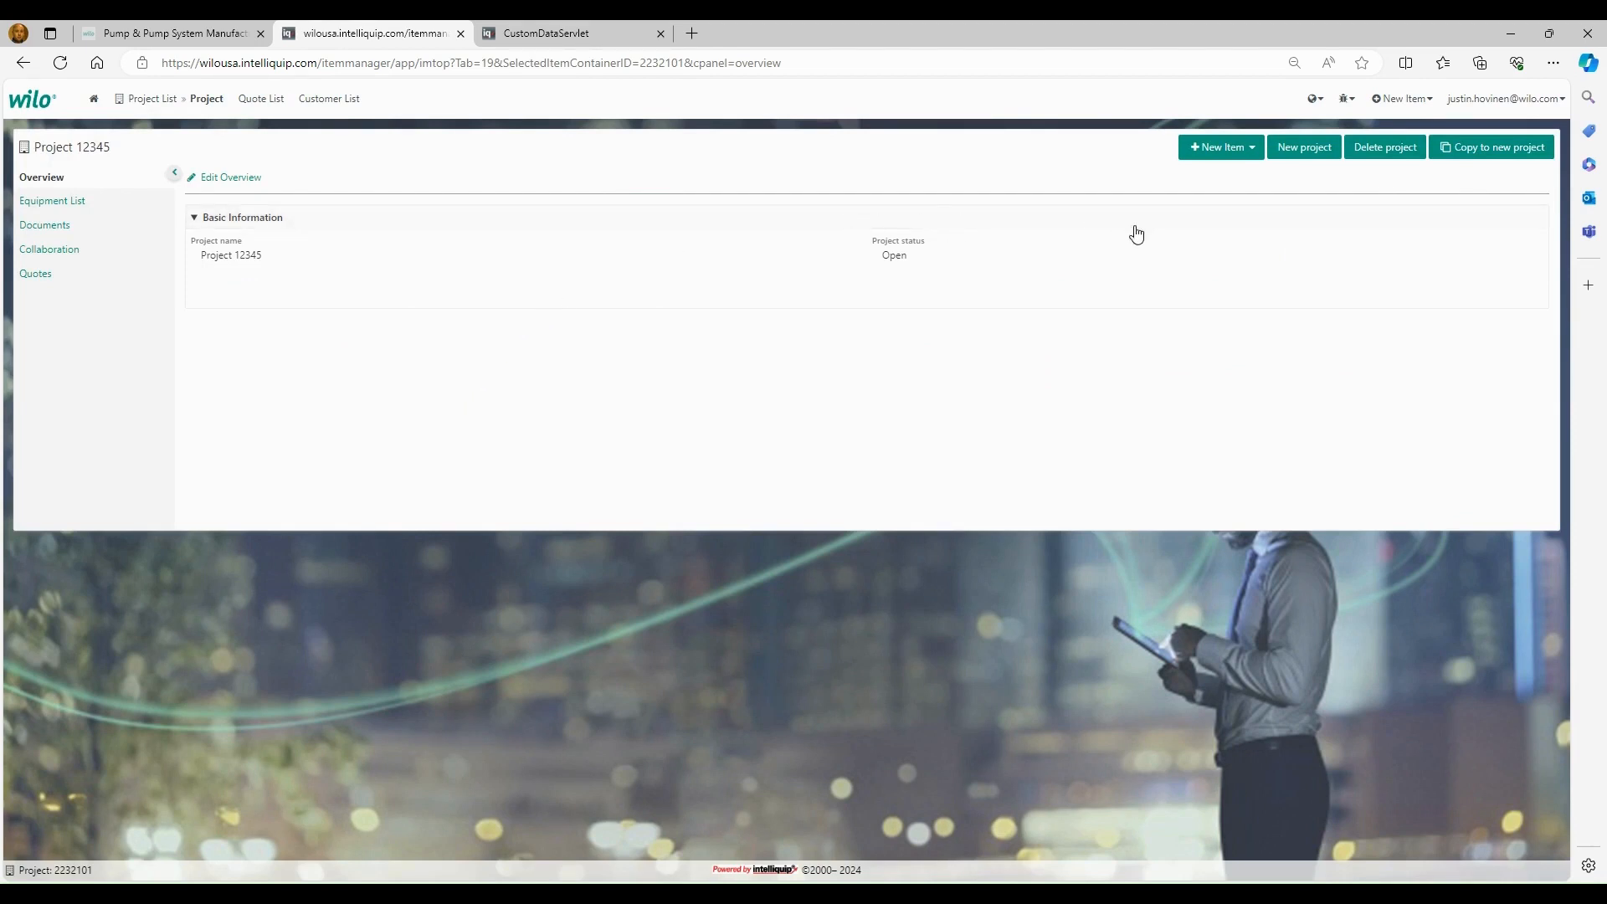
Step: Add a pumps and simplex systems item to the project and enter 30 USgpm flow and 80 psi head
click(1214, 155)
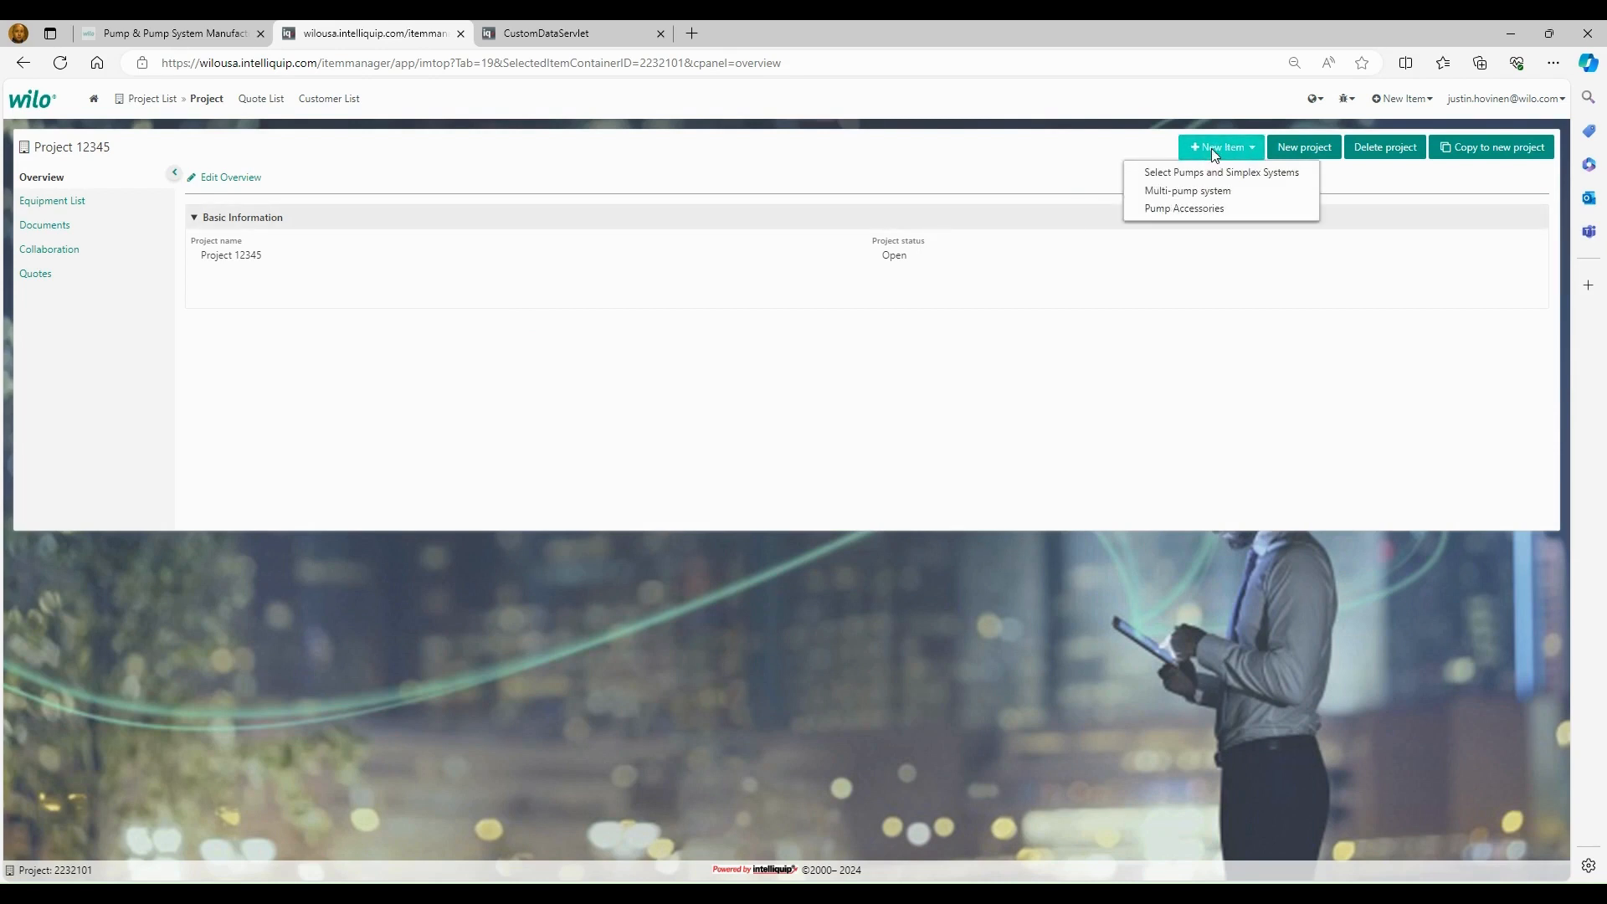
click(1169, 175)
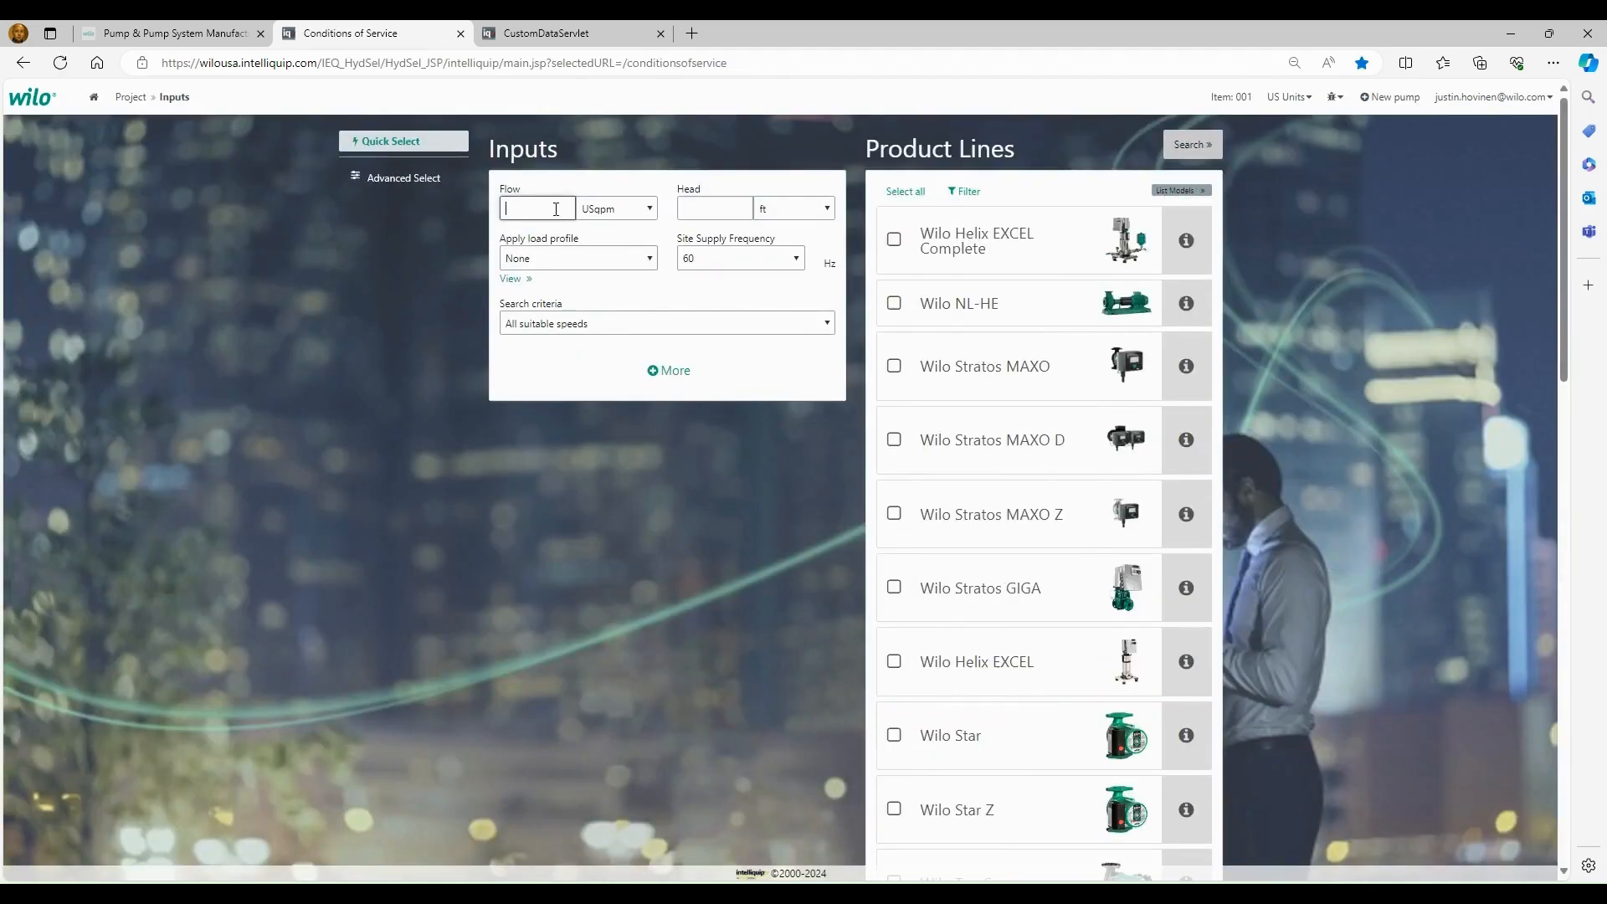
key(Tab)
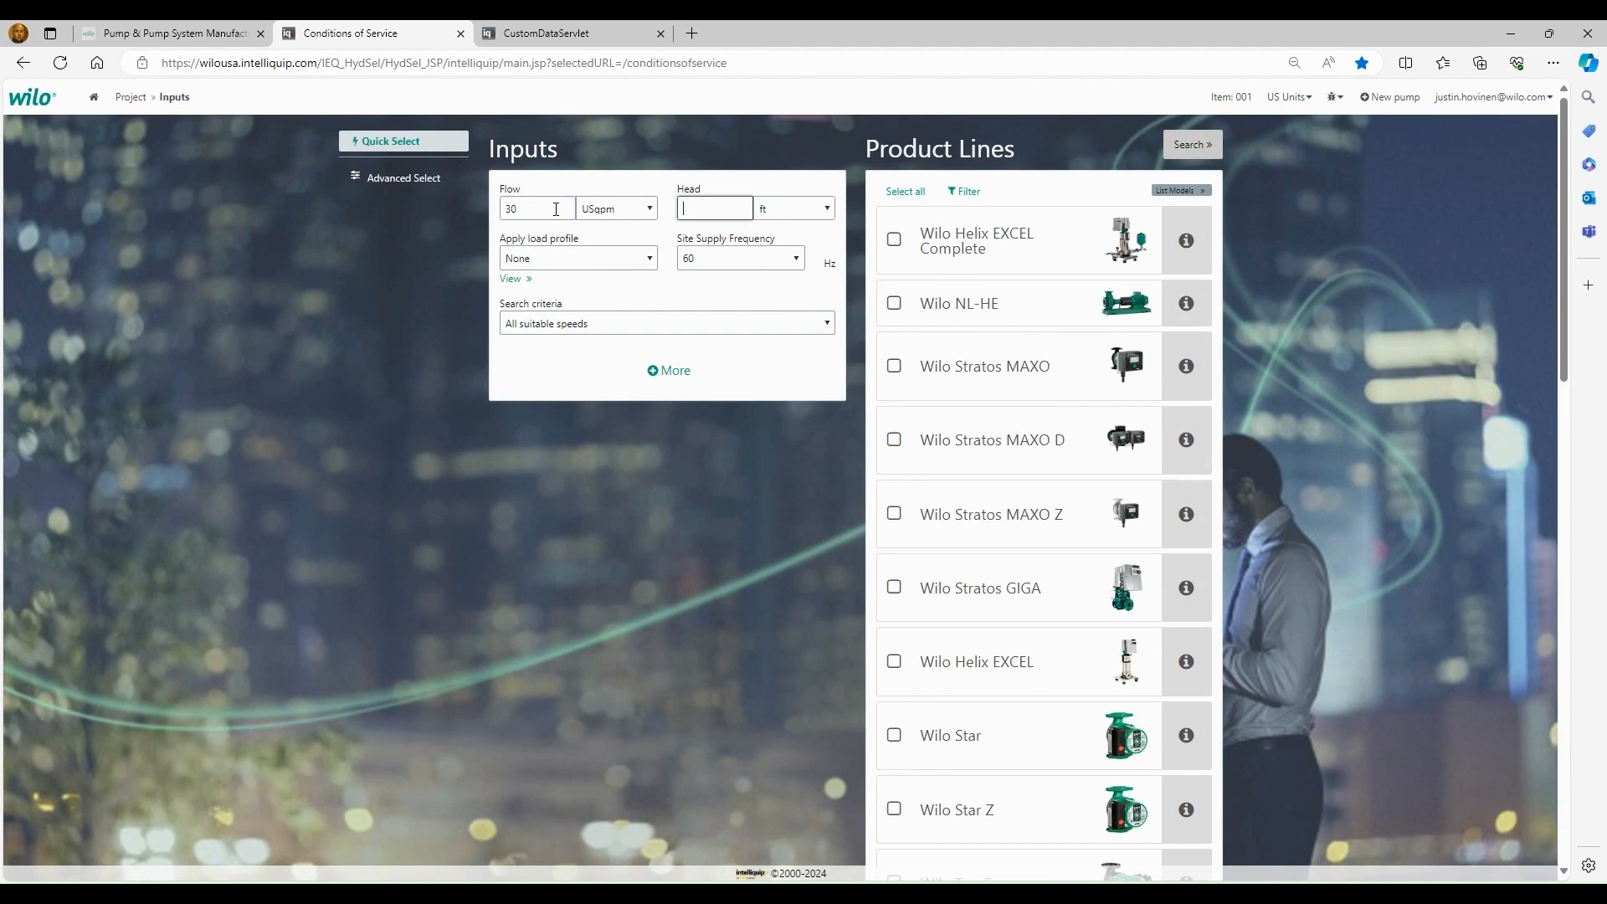
text(80)
key(Tab)
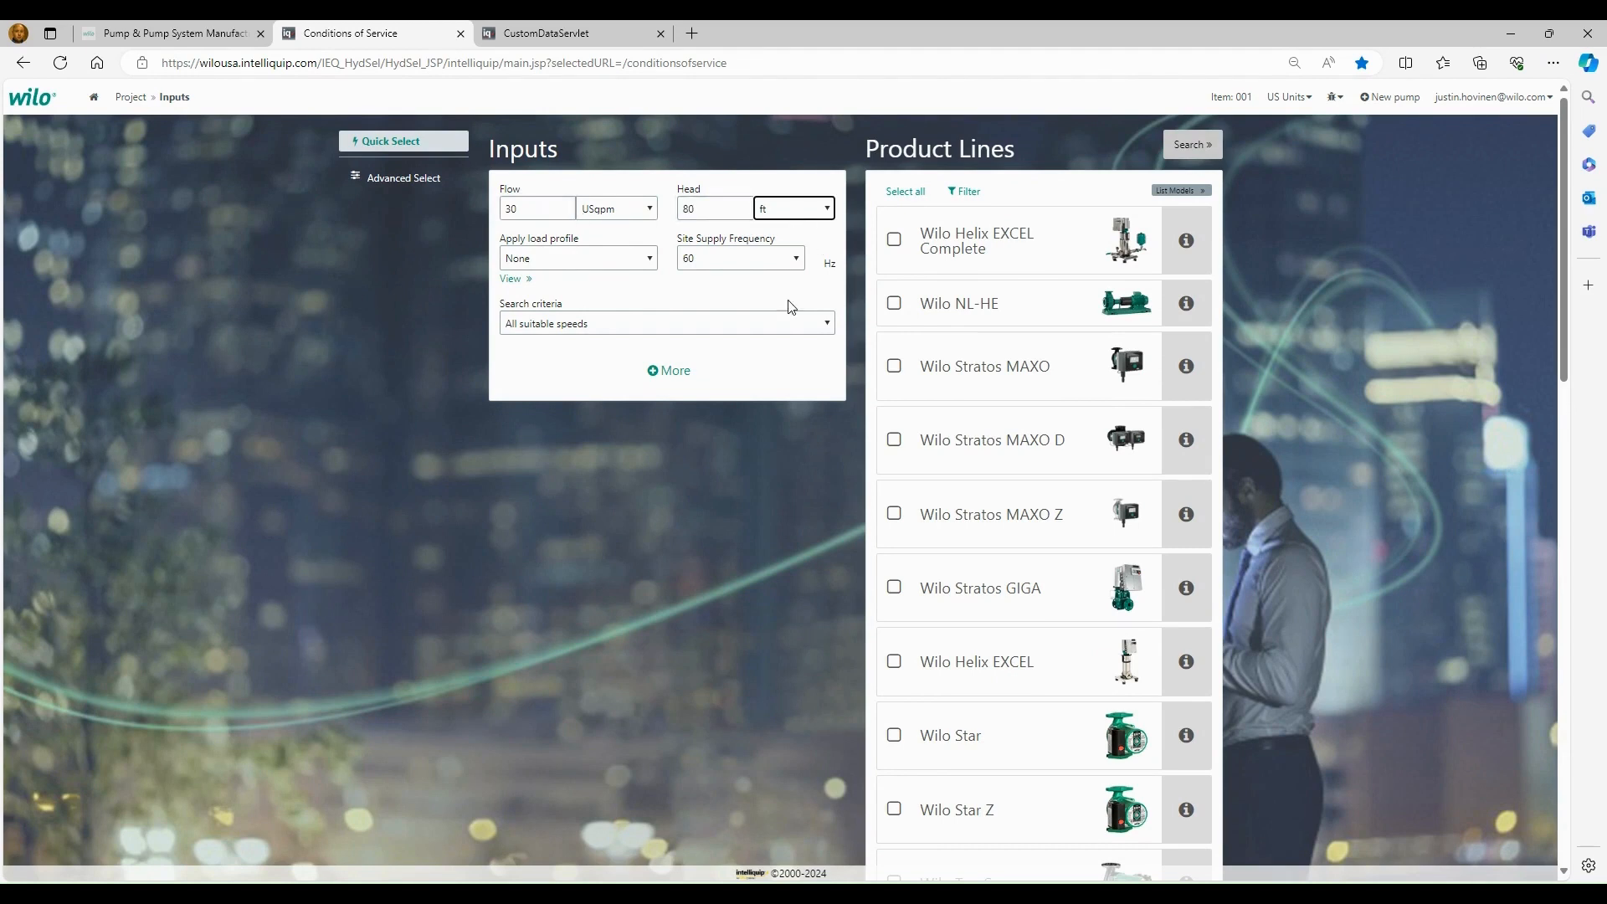
Step: Choose the Wilo Helix EXCEL Complete product line and search for matching pumps
scroll(1091, 472, down, 3)
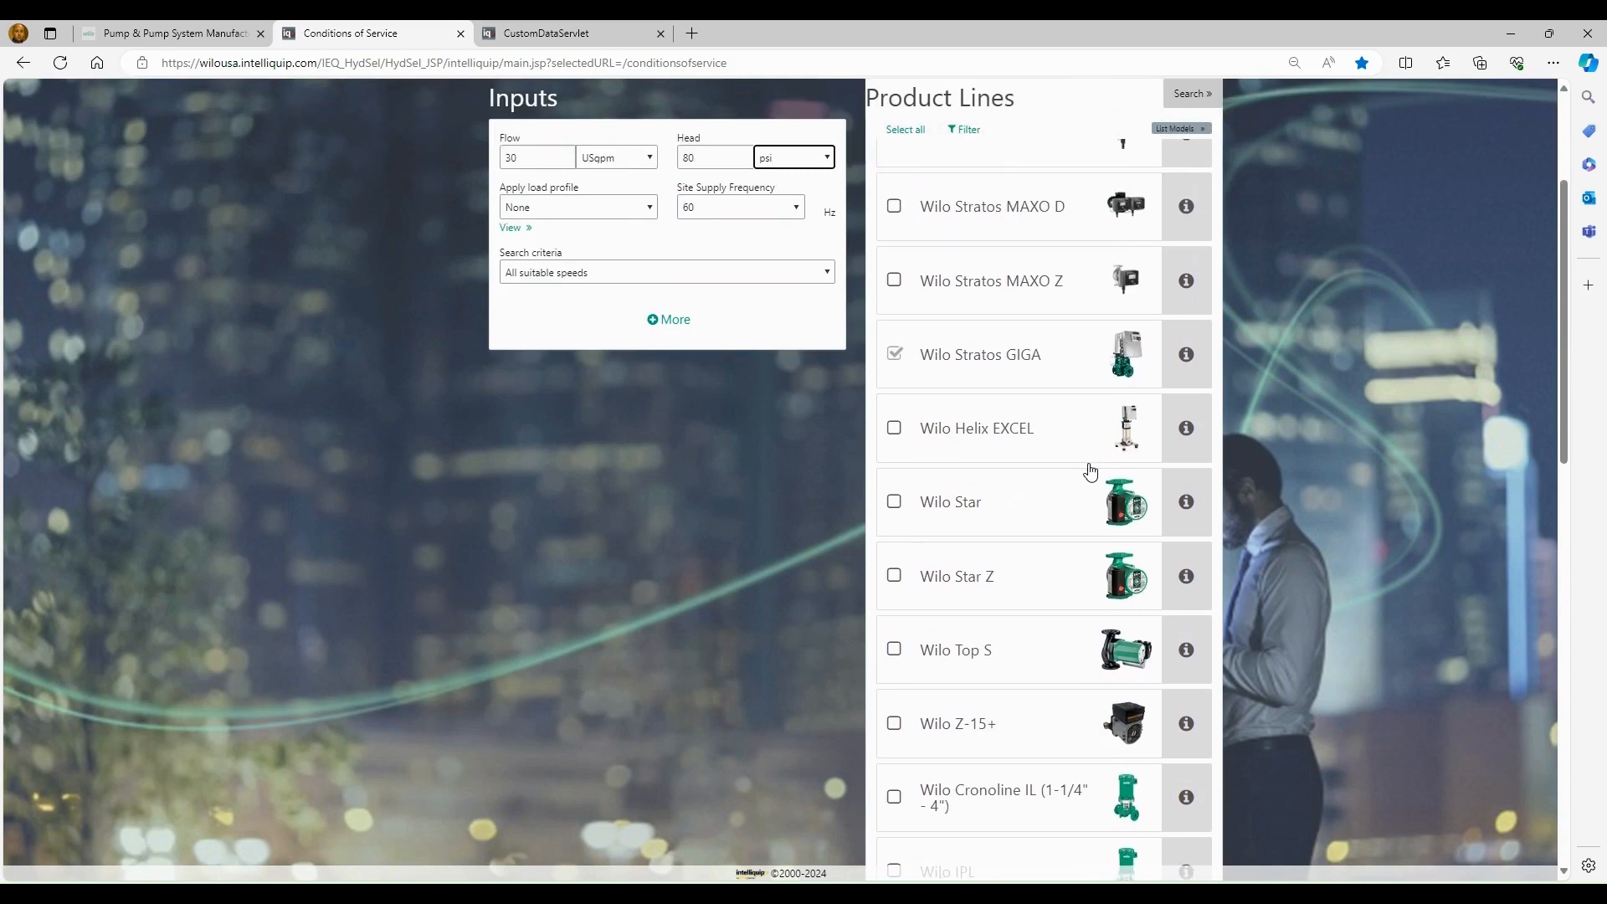
scroll(1091, 472, up, 3)
click(997, 248)
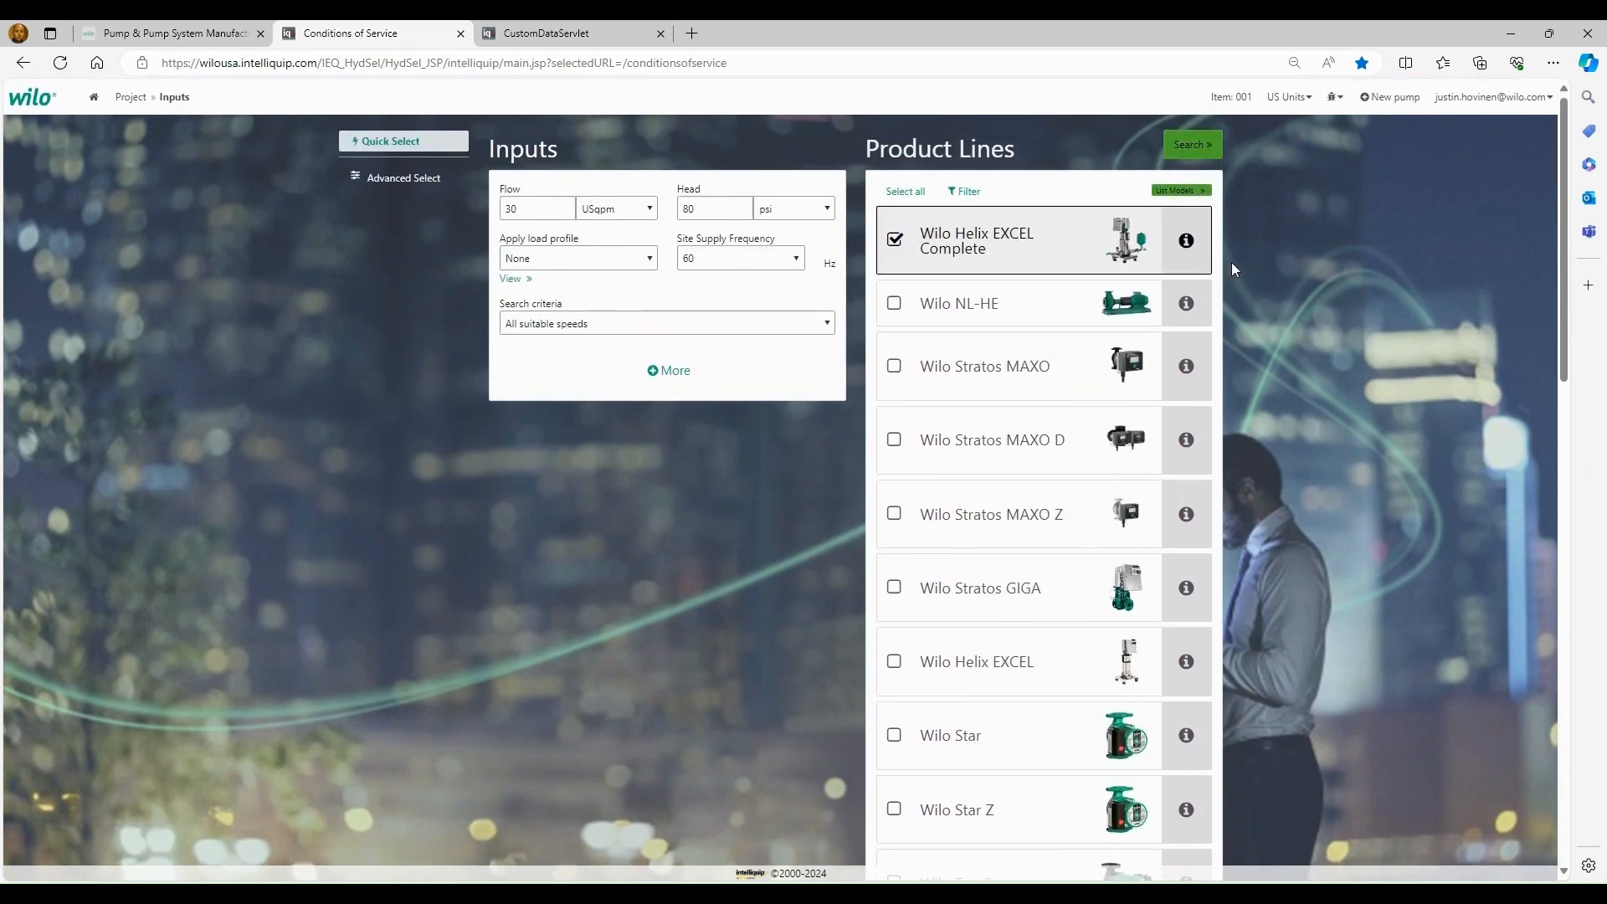
click(1192, 144)
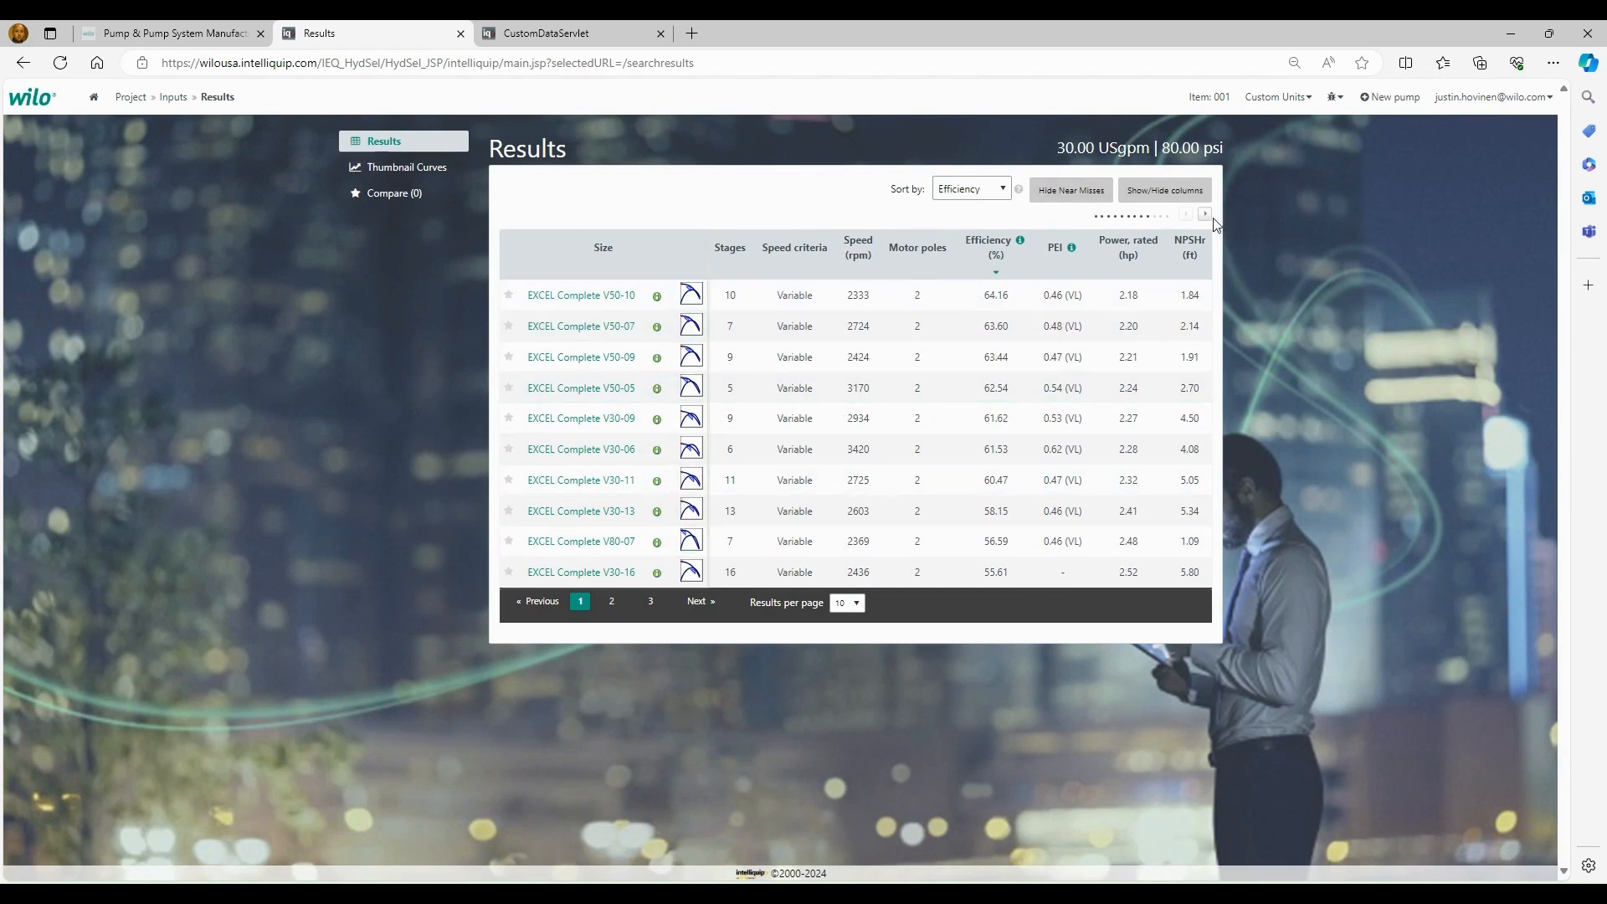
Step: Sort the results by driver power and bring the motor rating column into view
click(974, 194)
click(970, 213)
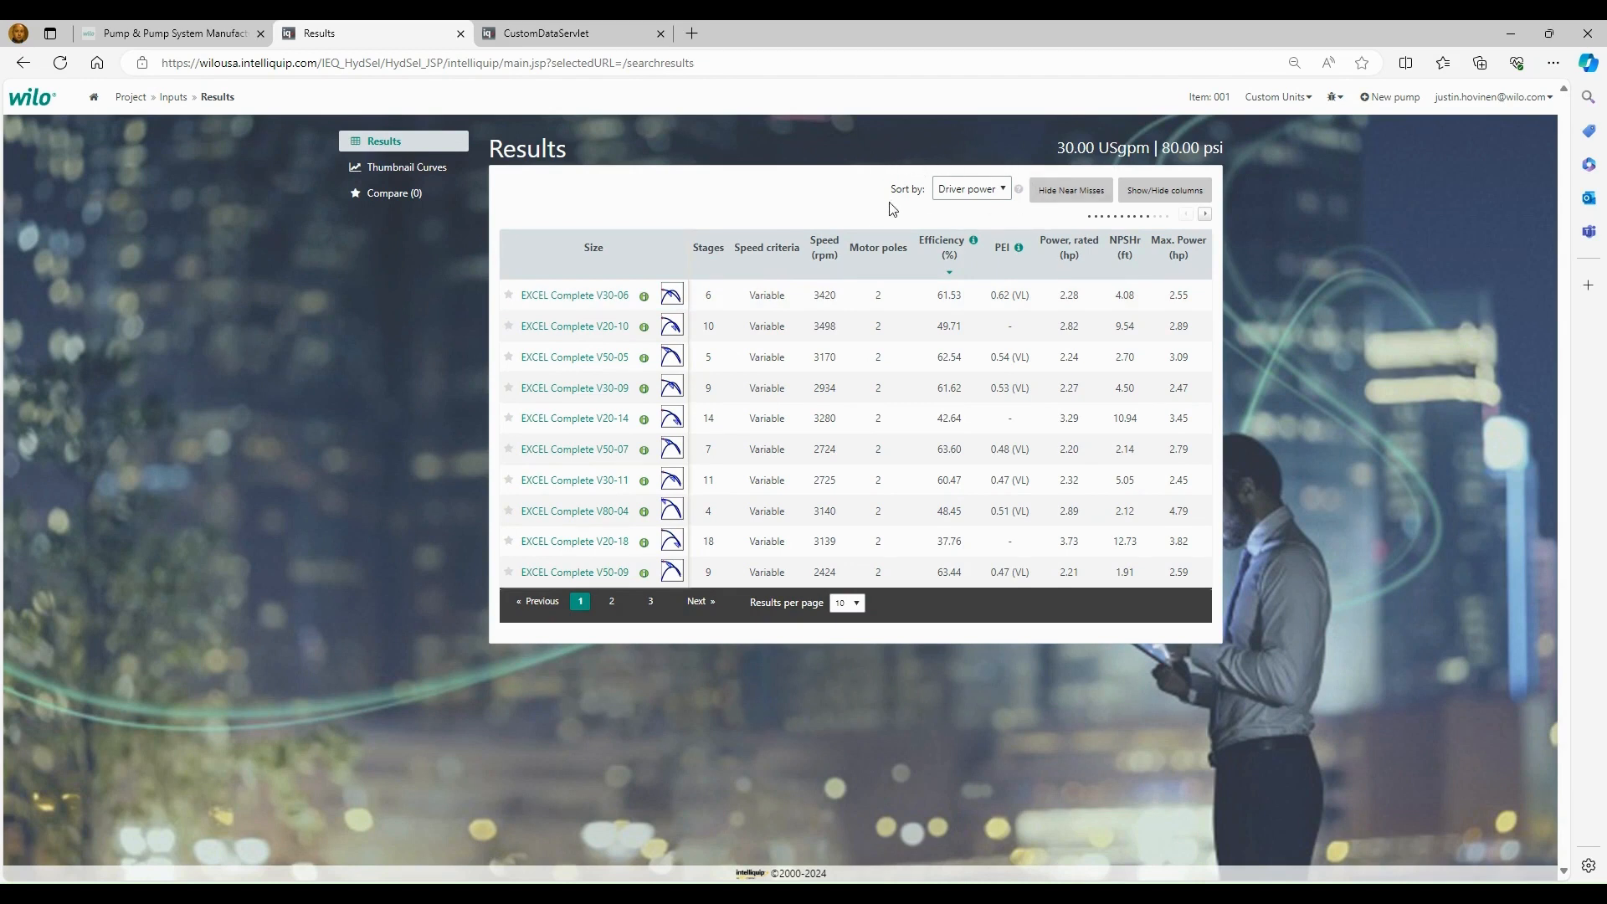
click(1206, 215)
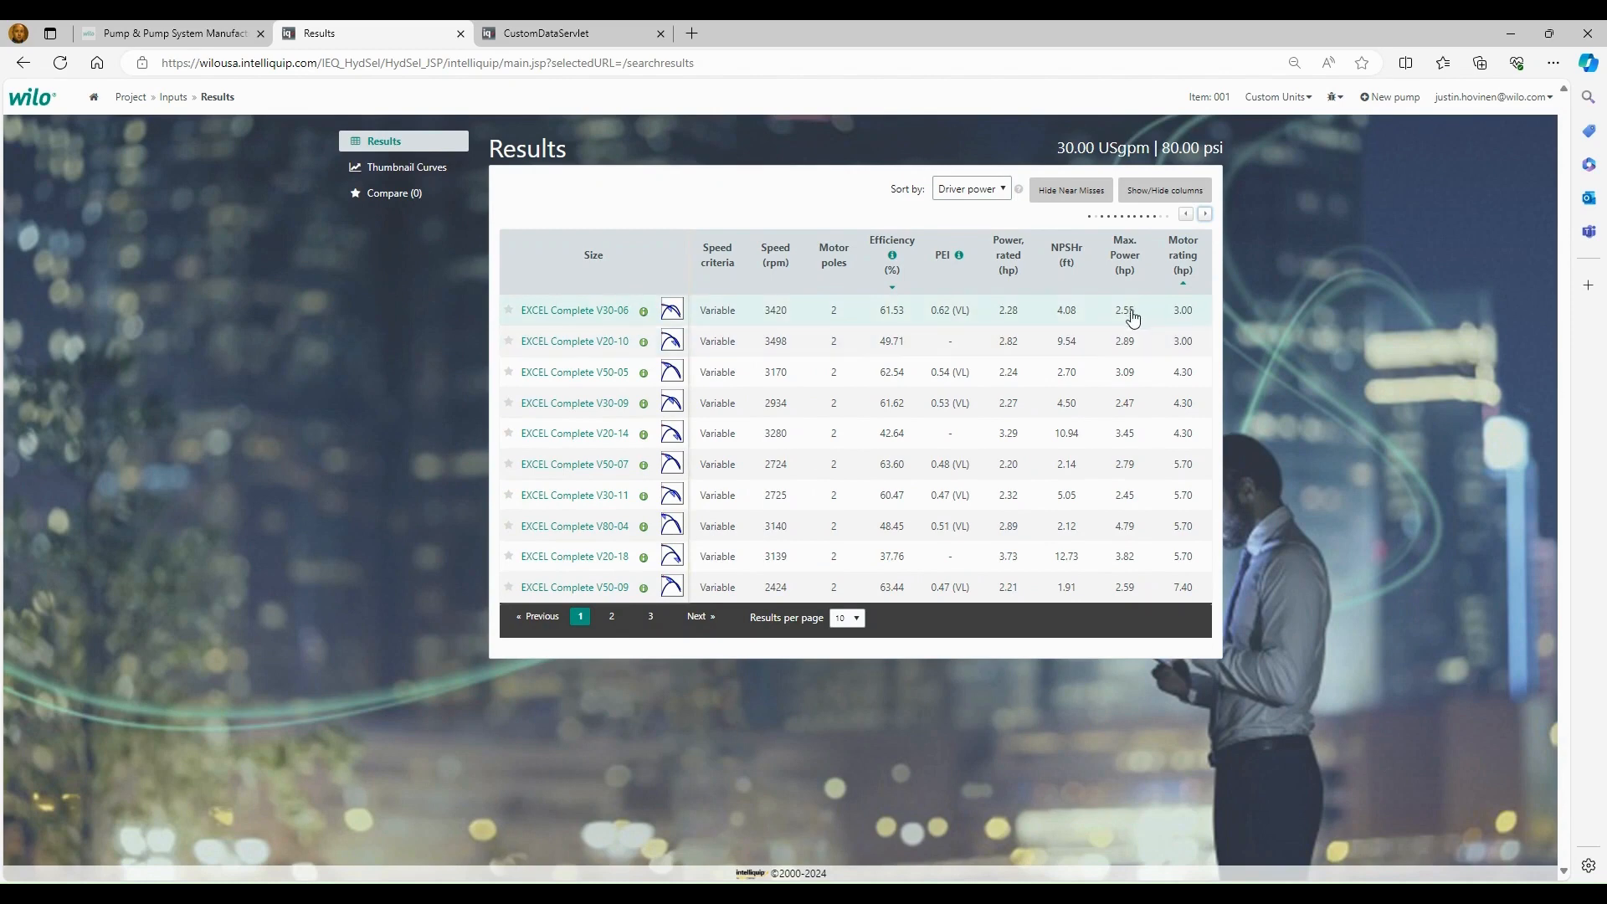
Step: Select the EXCEL Complete V30-06 pump and look over its configuration and price options and available documents
click(574, 312)
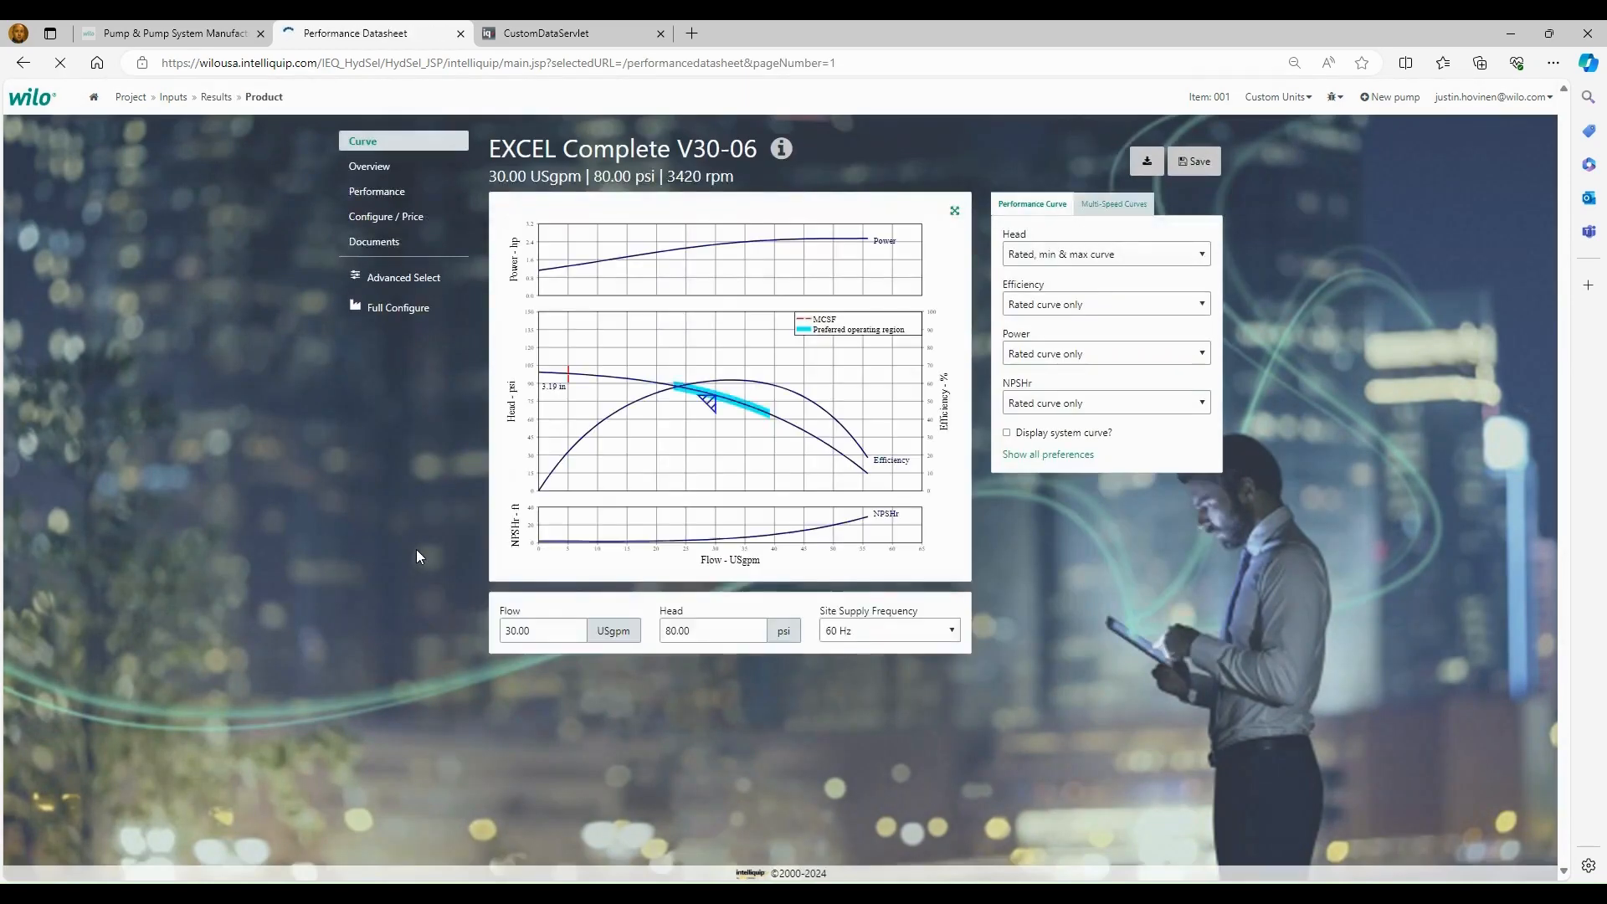
click(387, 217)
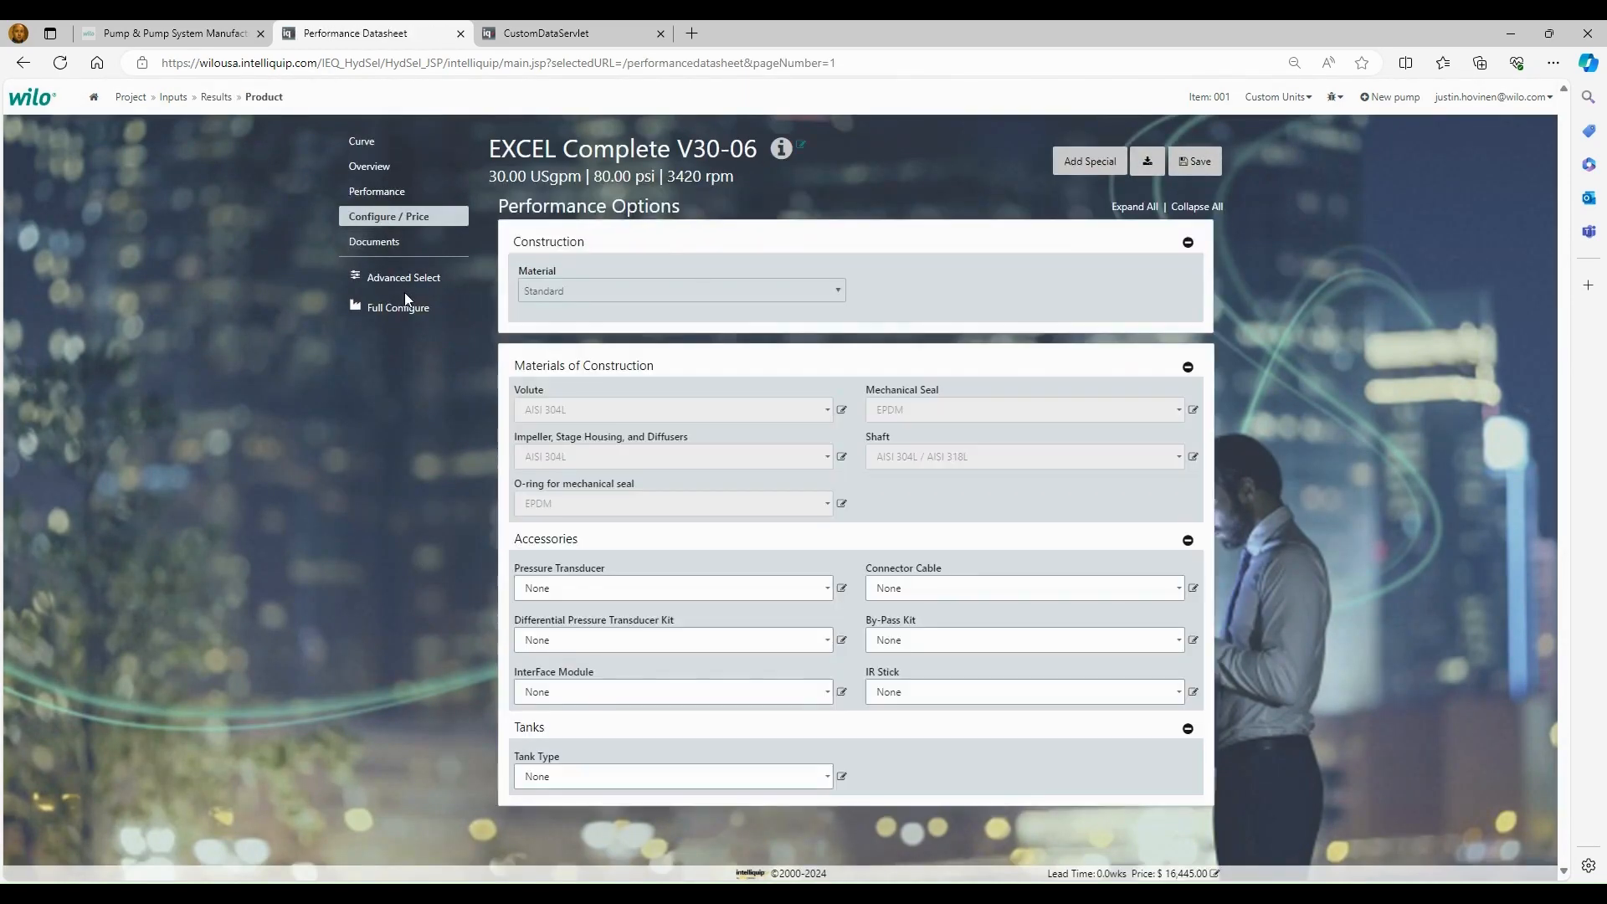
click(350, 245)
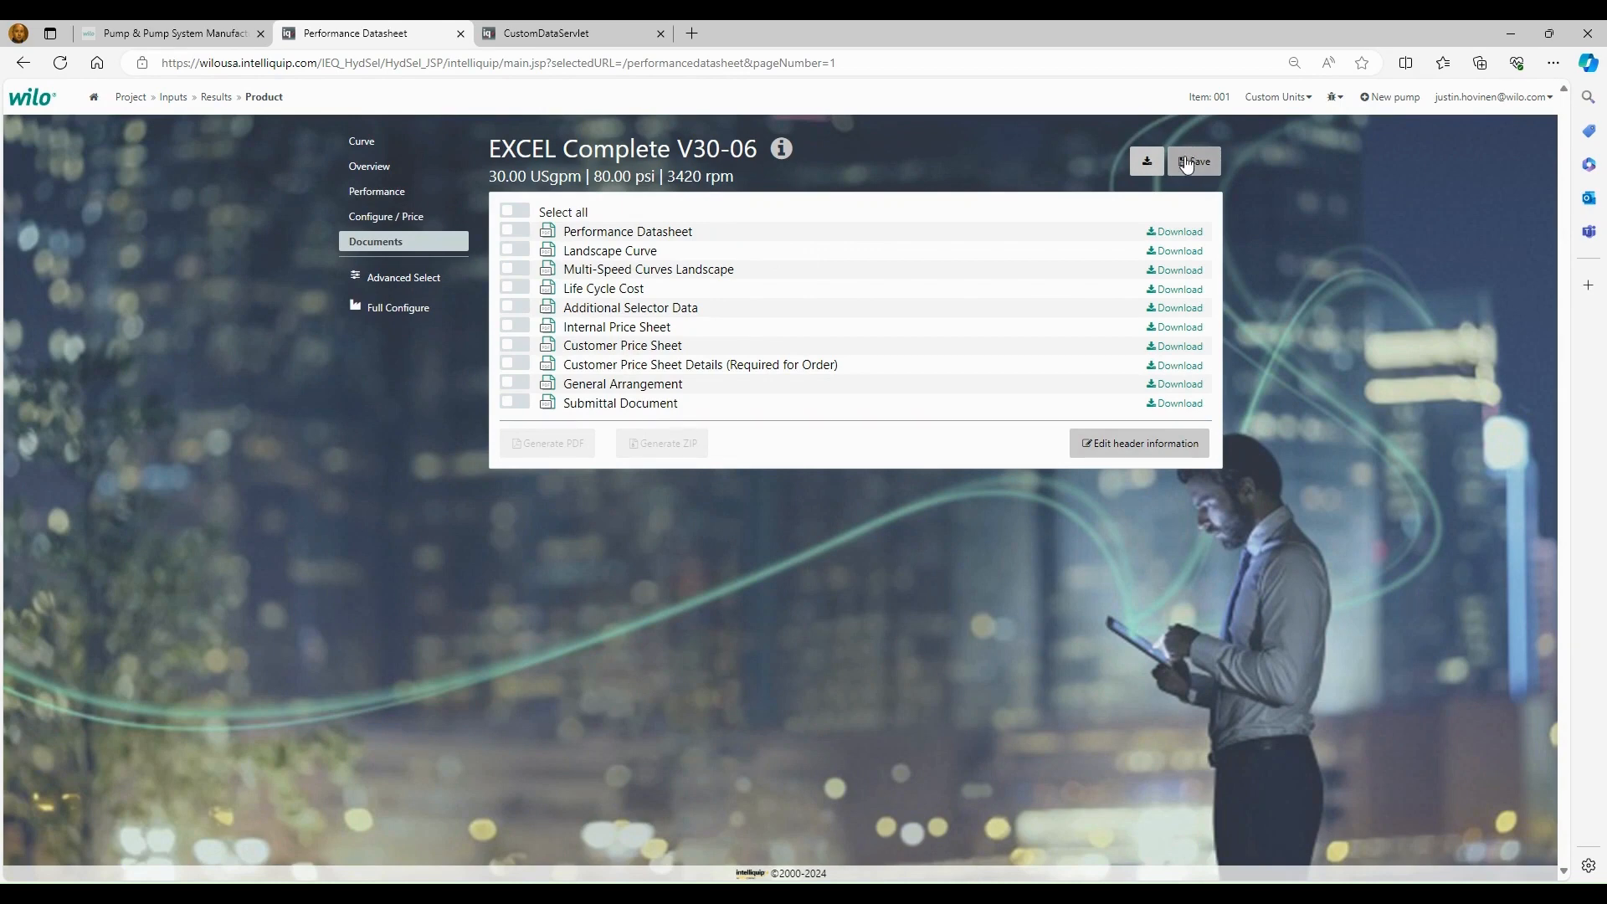
Step: Save the configured EXCEL Complete V30-06 selection to the project
click(1188, 161)
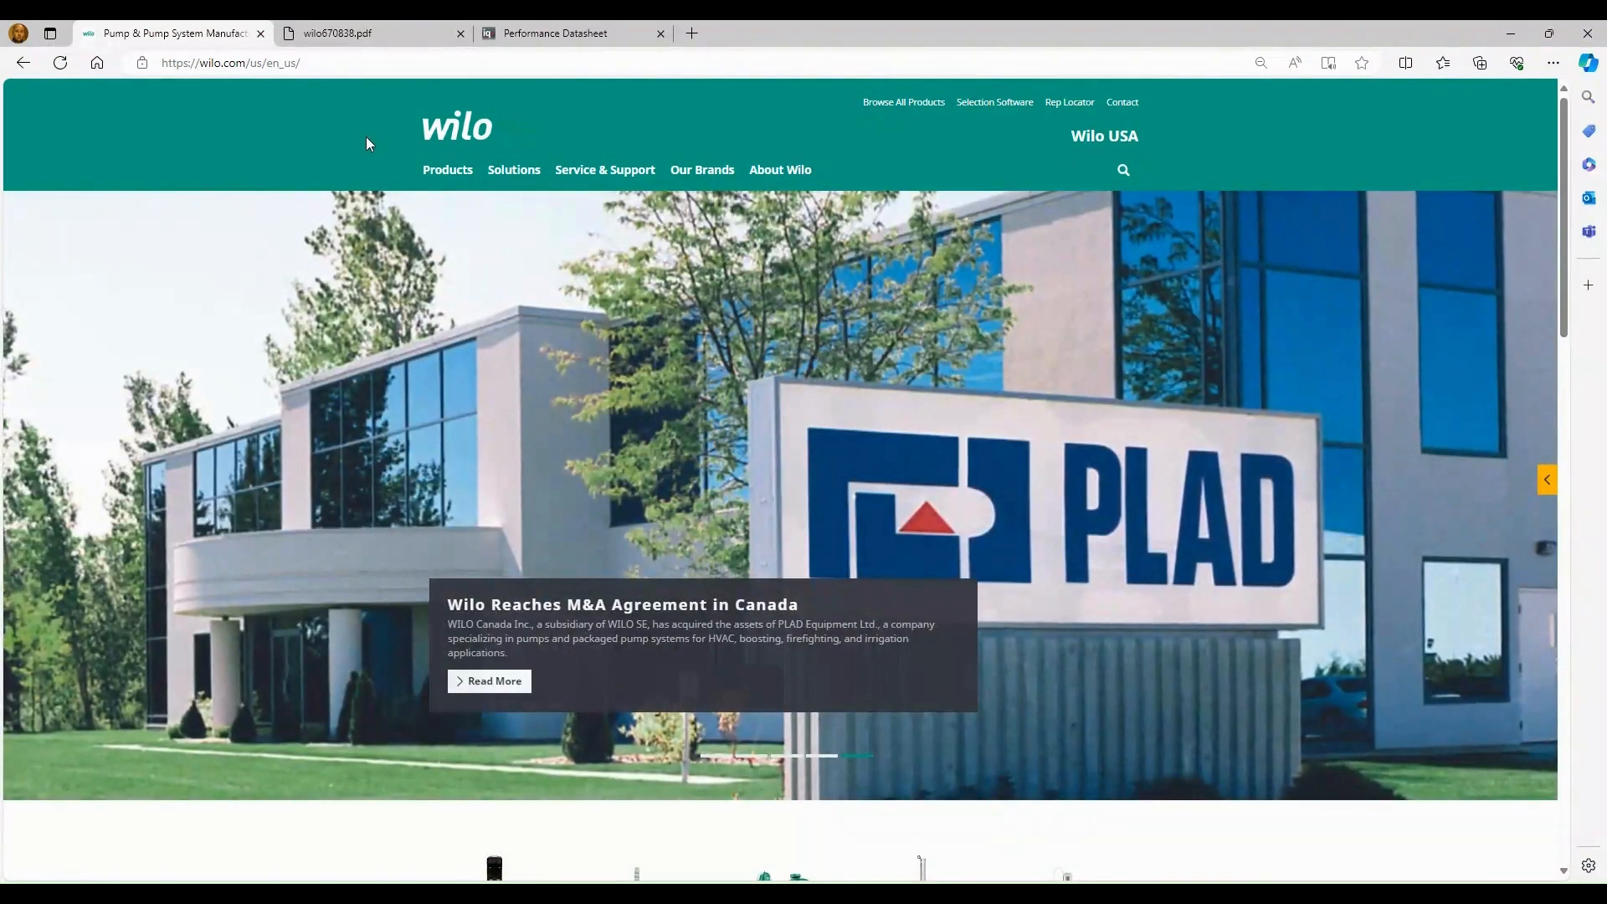
Step: On the Wilo USA site, open the Wilo-WiBooster page from the commercial building services water distribution and boosting products
click(430, 177)
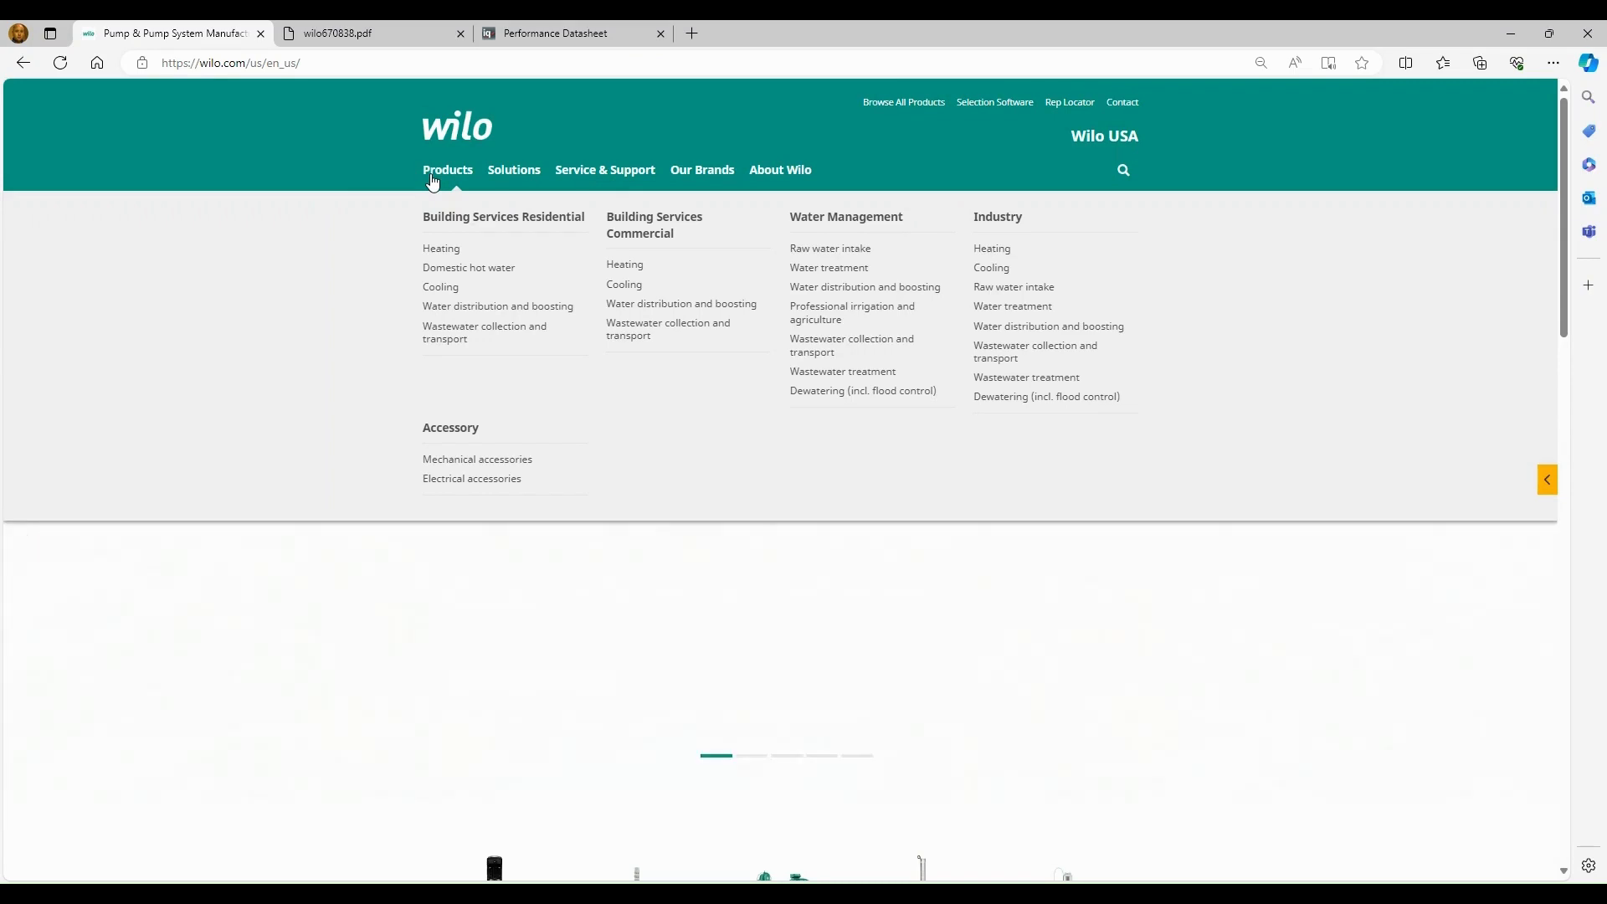
mouse_move(444, 178)
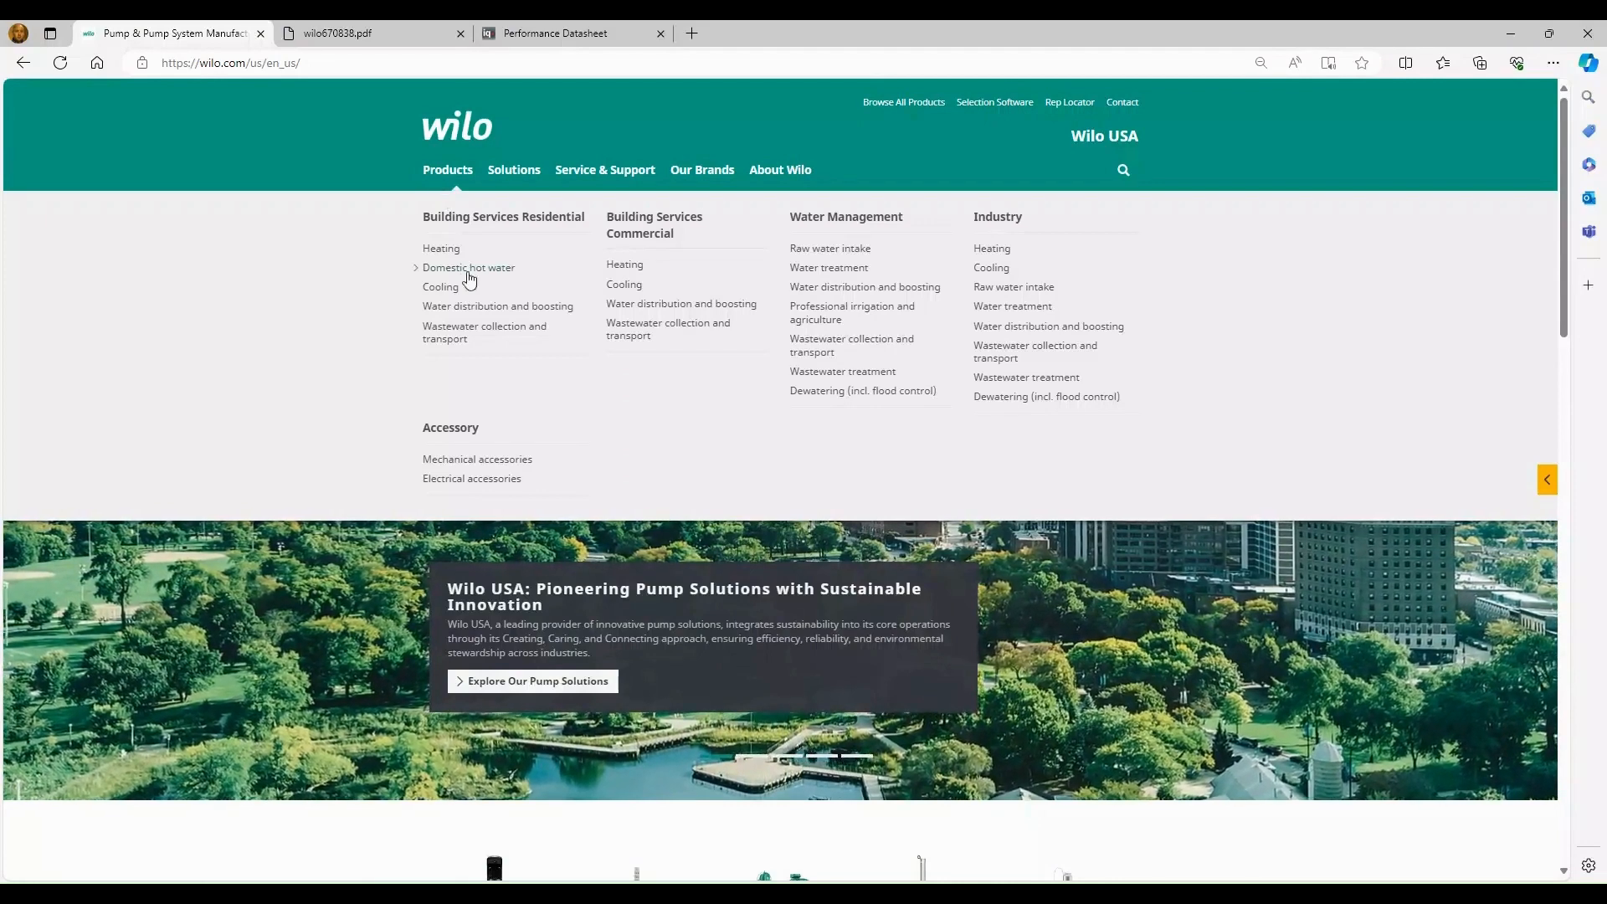
click(645, 306)
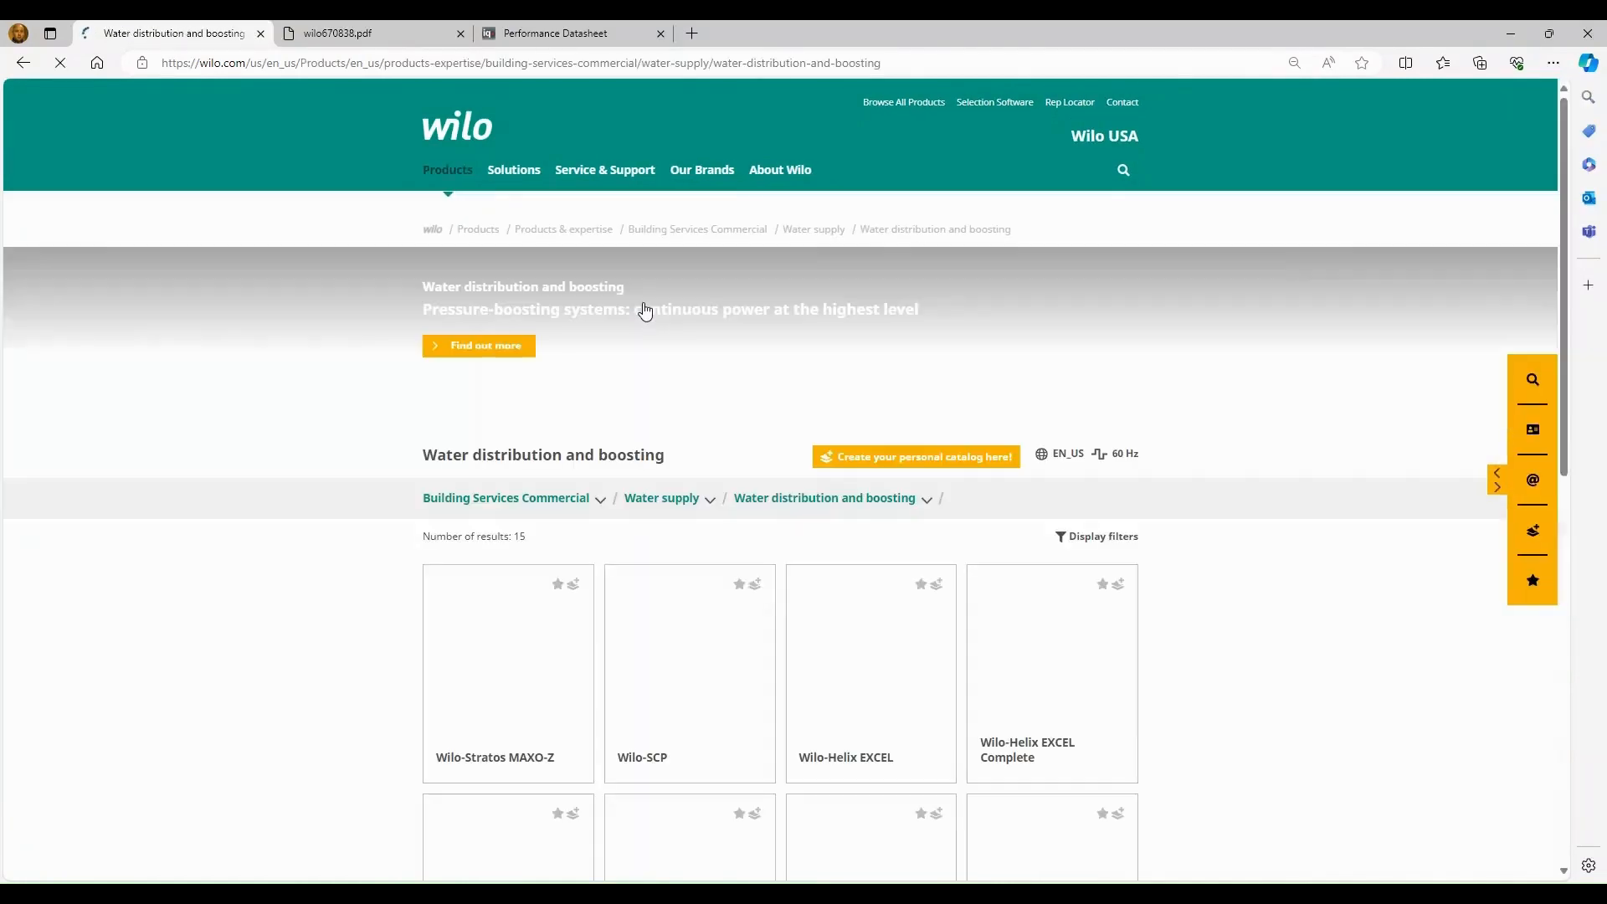
scroll(1268, 728, down, 4)
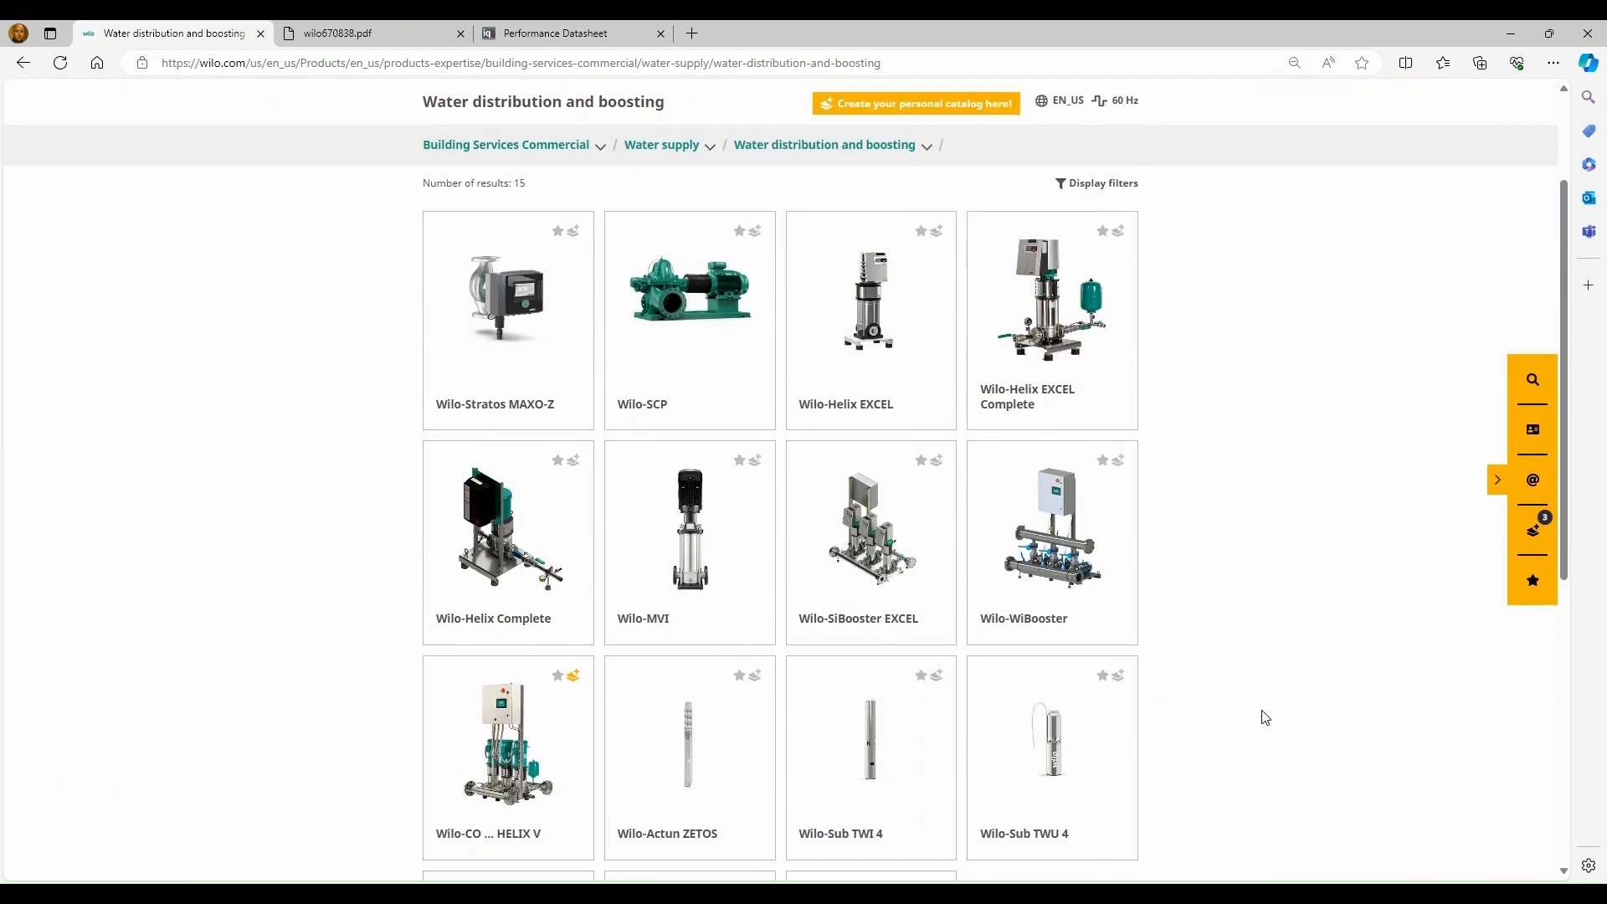
click(1065, 563)
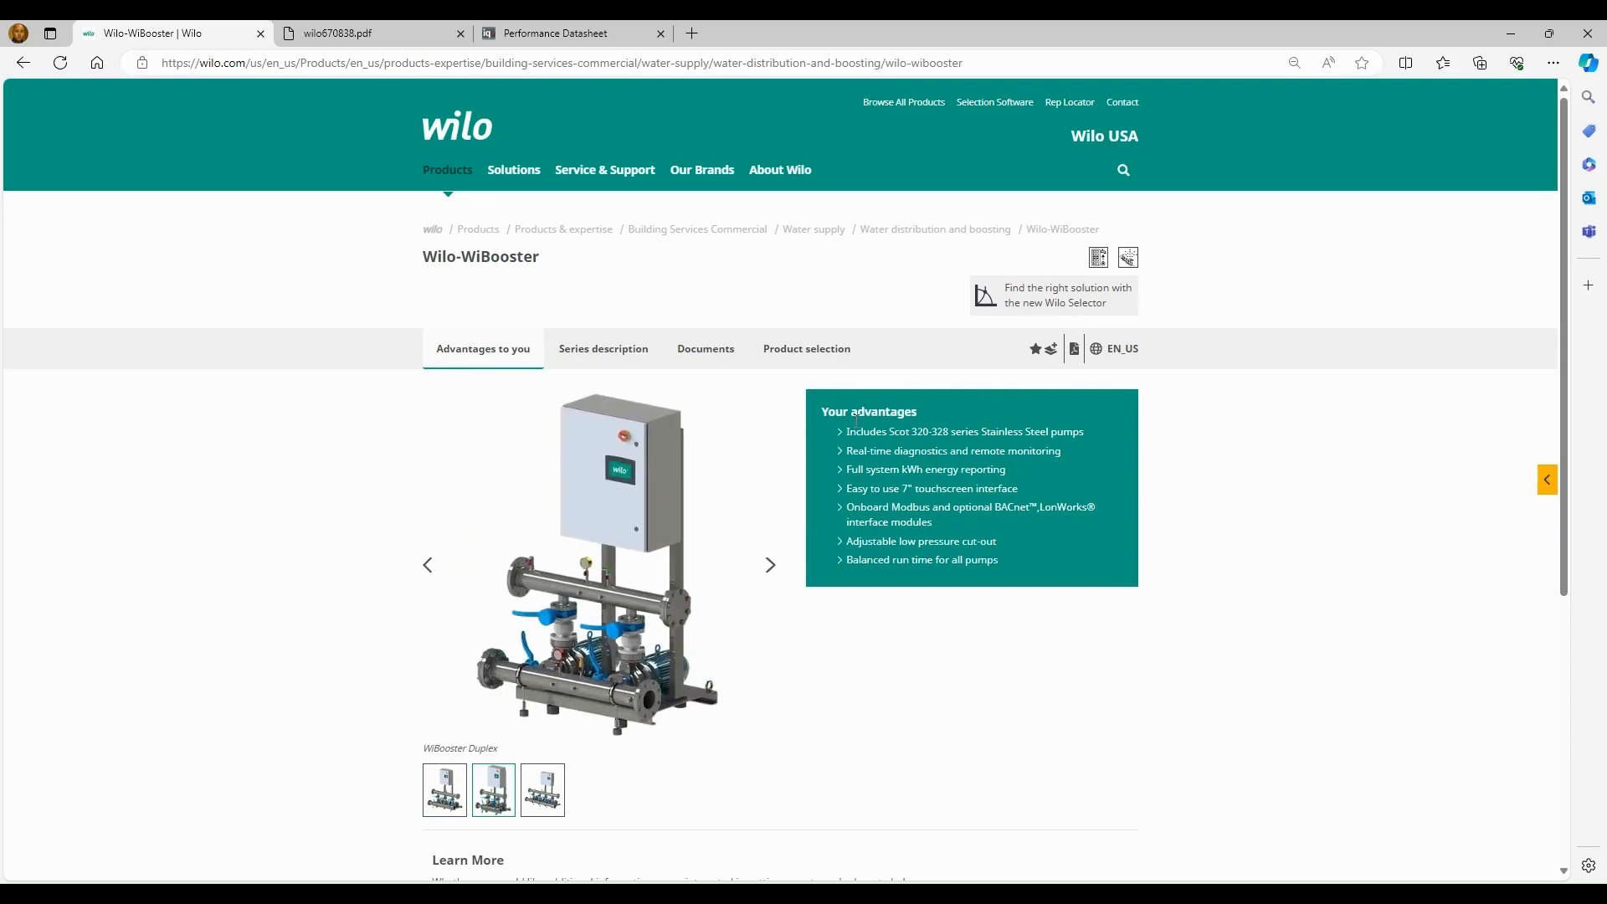
Step: Look over the WiBooster series description, including its family curve, typekey and technical data
click(640, 351)
scroll(1162, 633, down, 3)
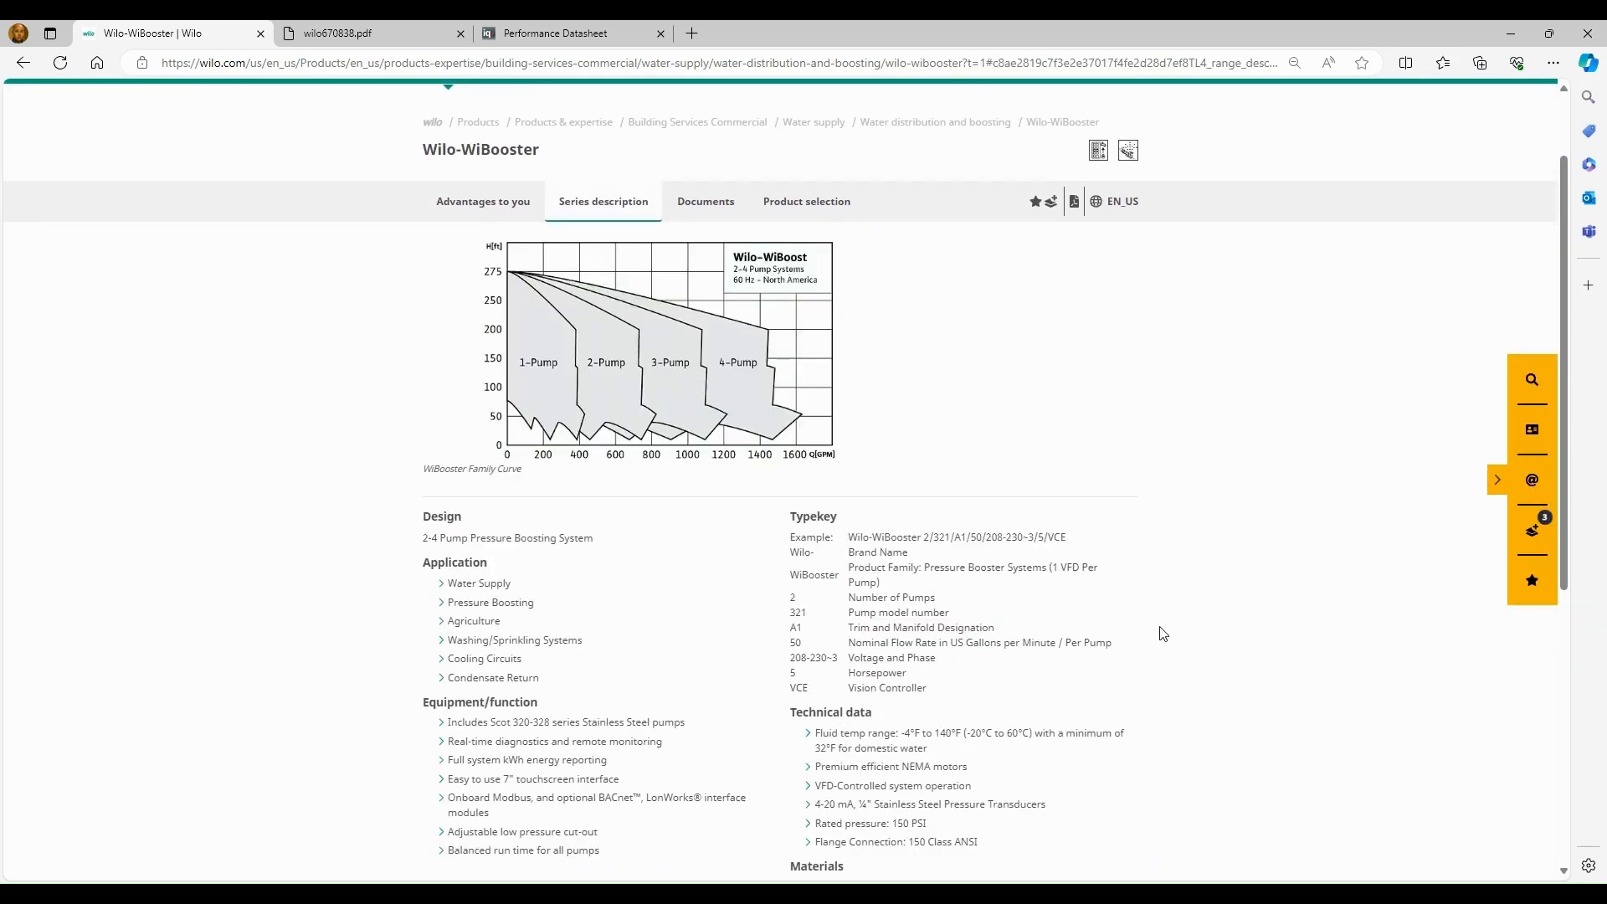
scroll(1161, 633, up, 2)
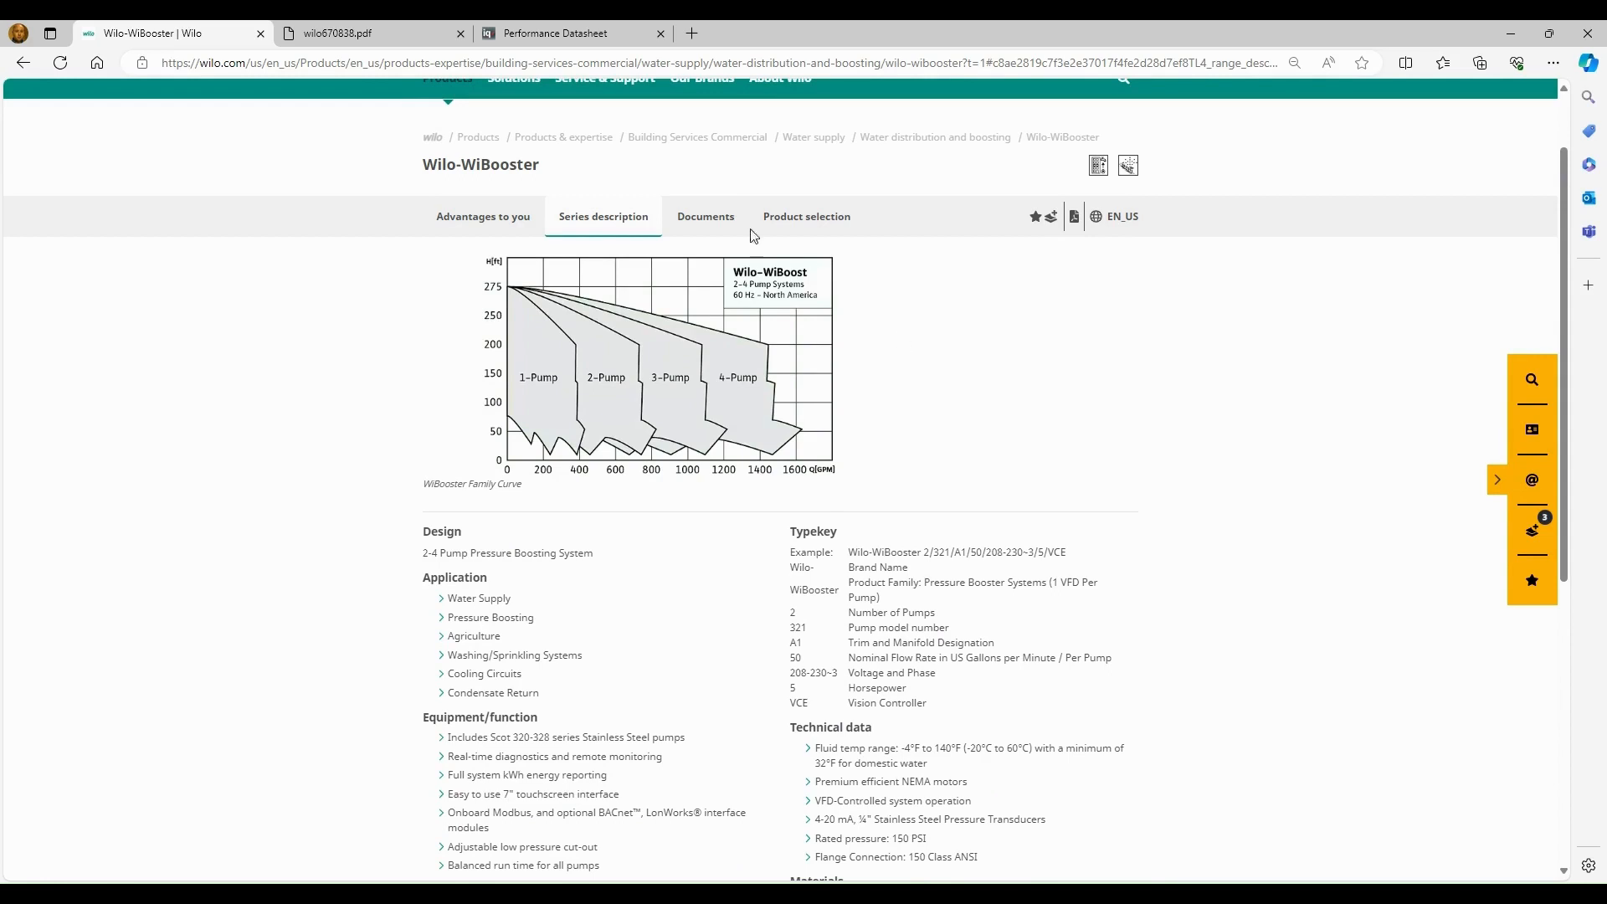
Step: Review the WiBooster documents, from the IOM and engineering specification to the certificates, pump submittals and booster submittal forms
click(717, 216)
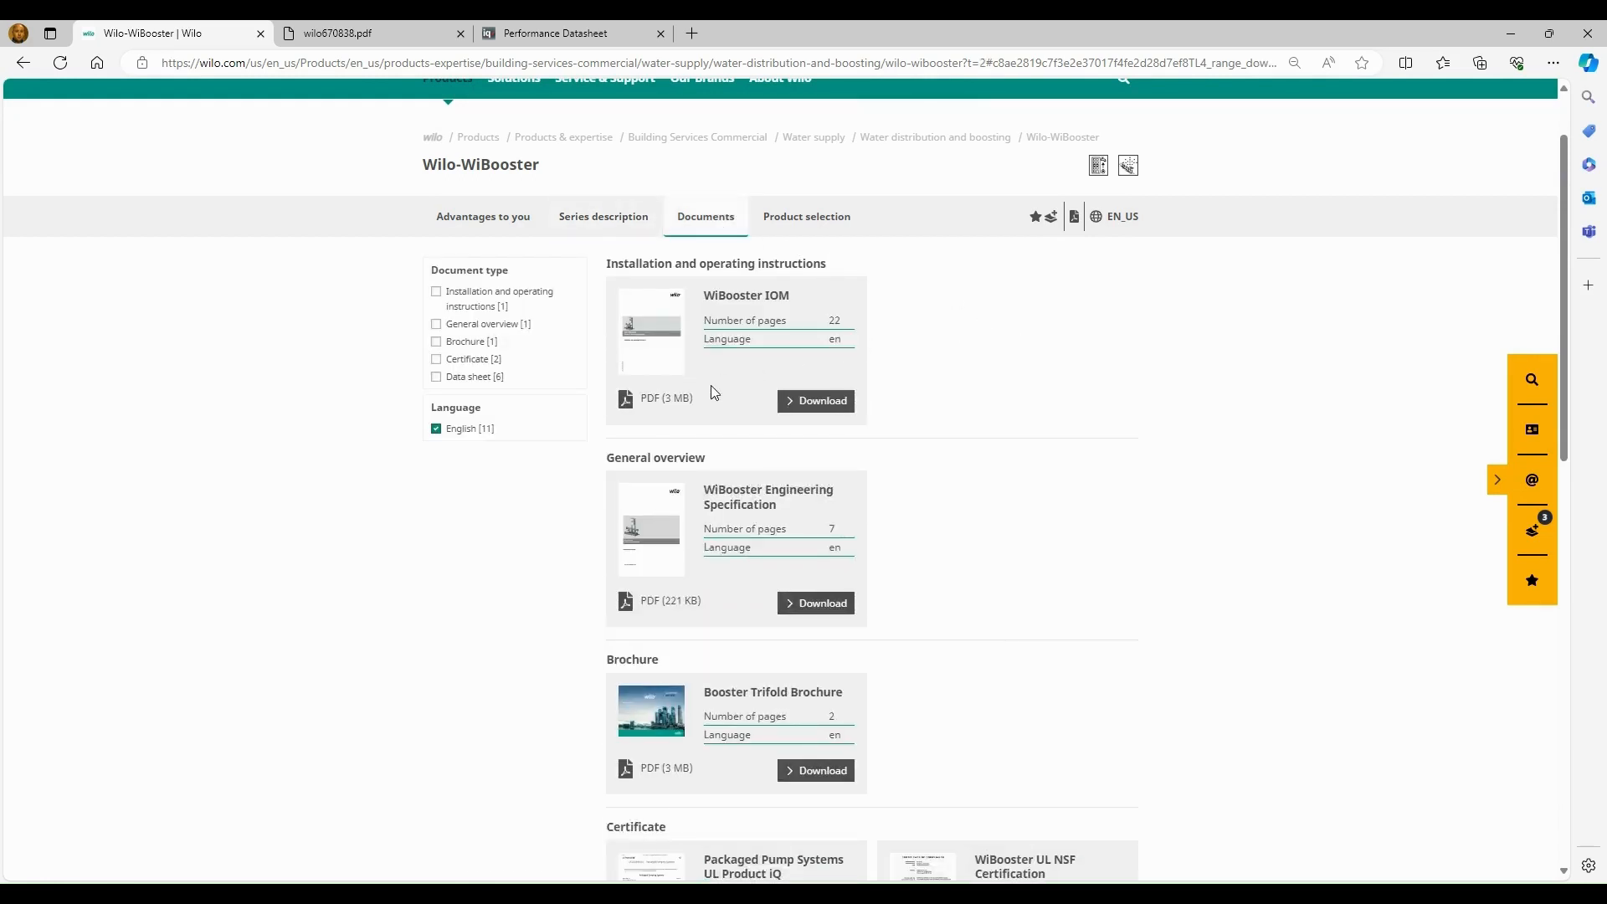
scroll(958, 606, down, 1)
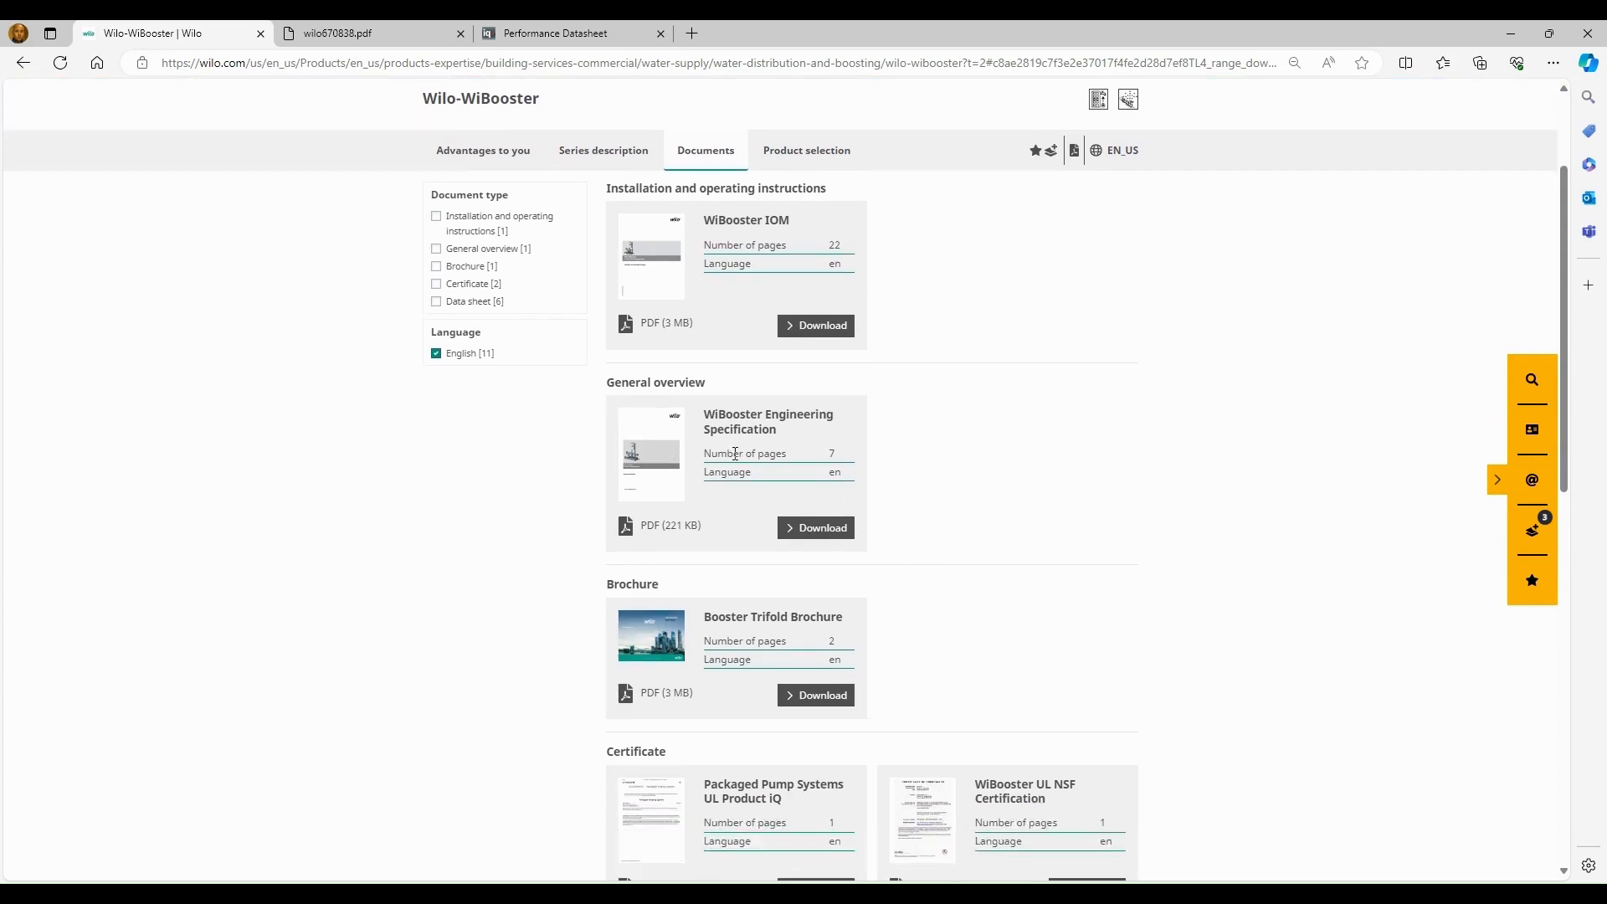
scroll(959, 487, down, 1)
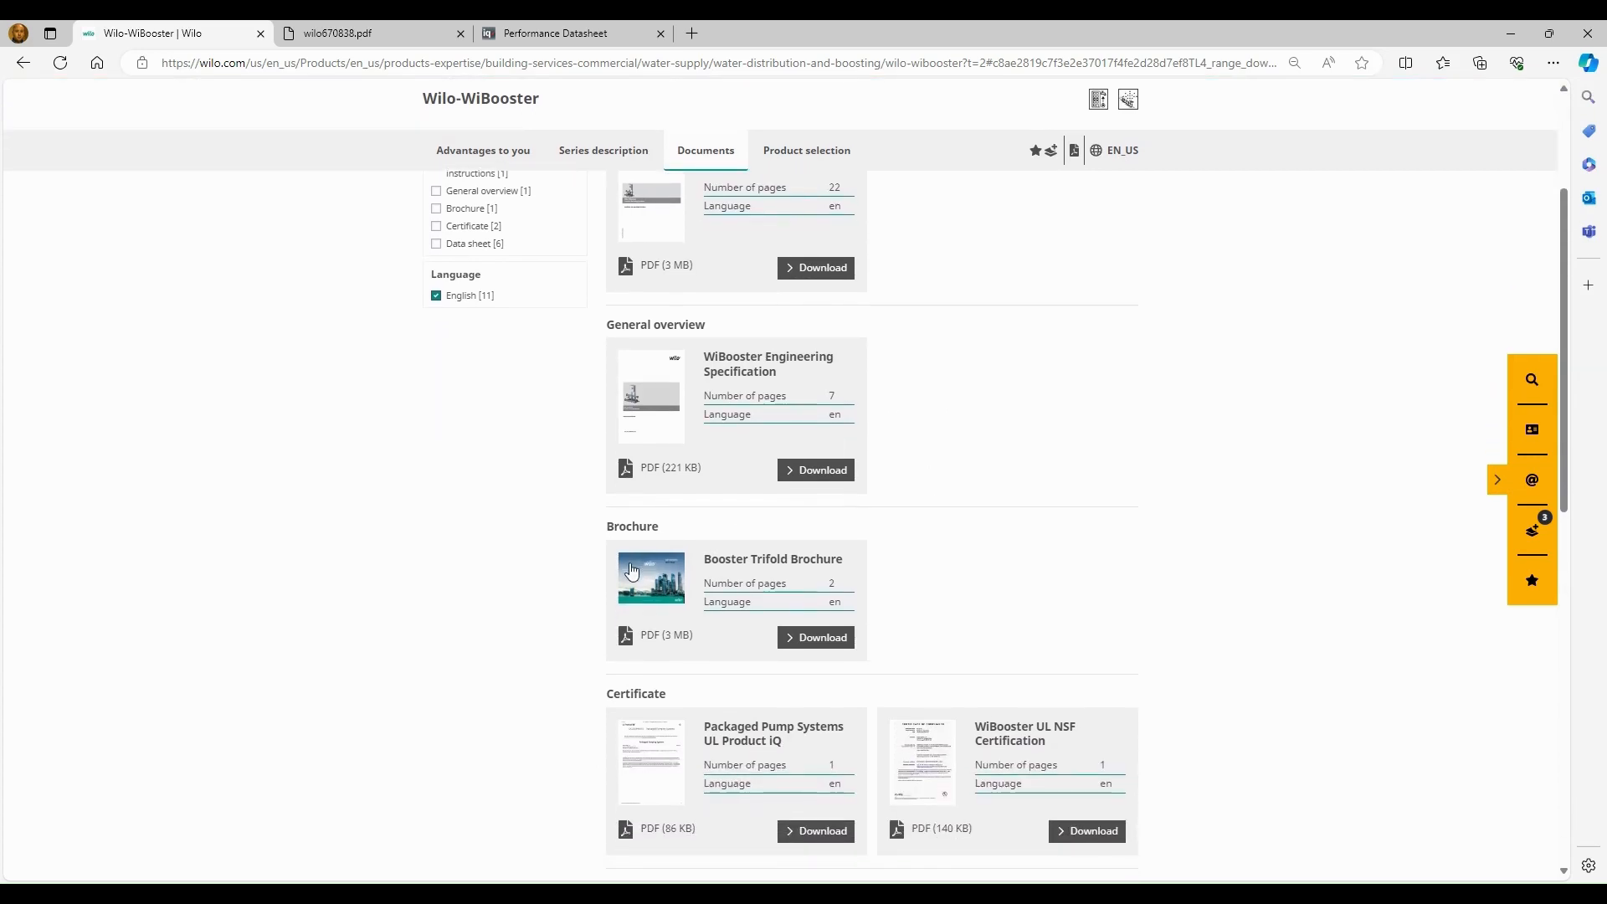
scroll(557, 589, down, 2)
scroll(558, 589, down, 2)
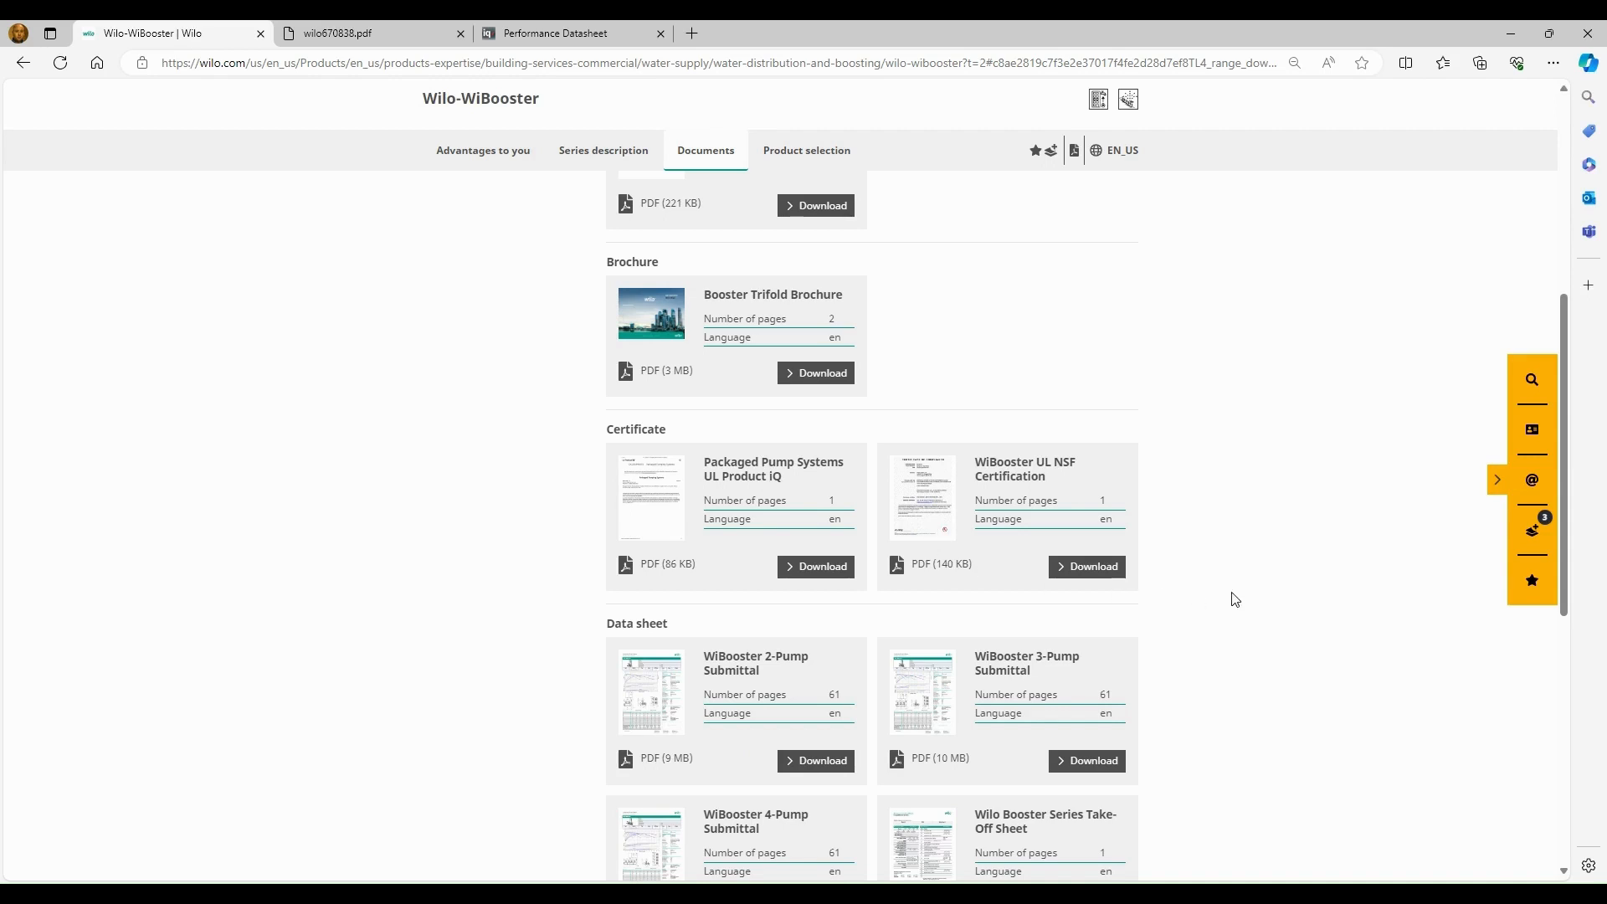
scroll(1232, 598, down, 2)
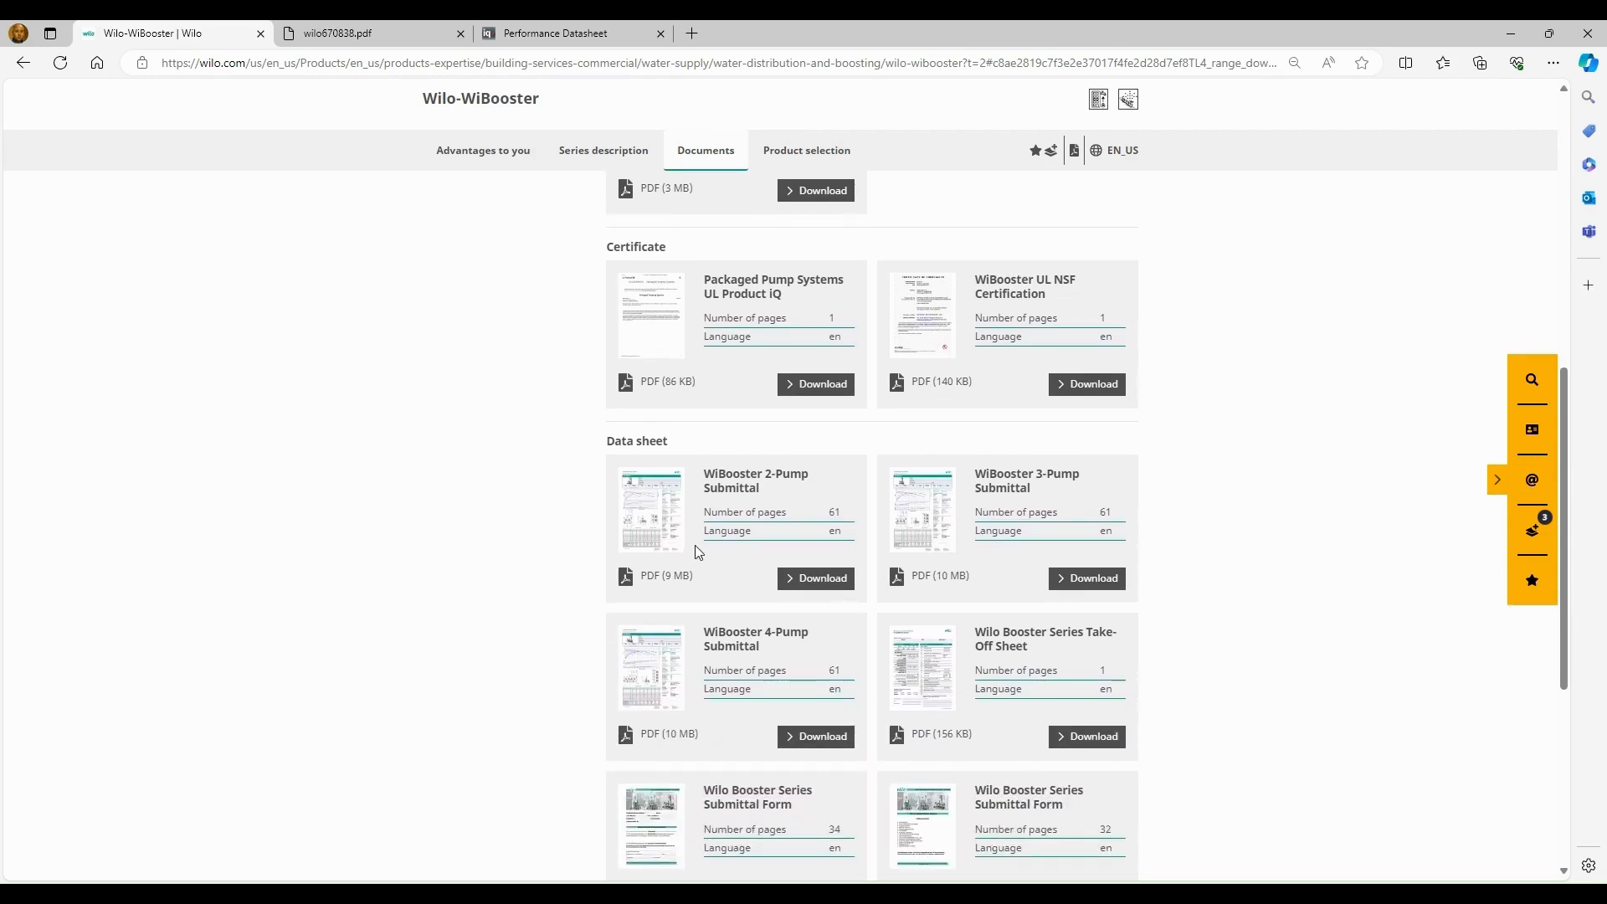
scroll(695, 545, down, 1)
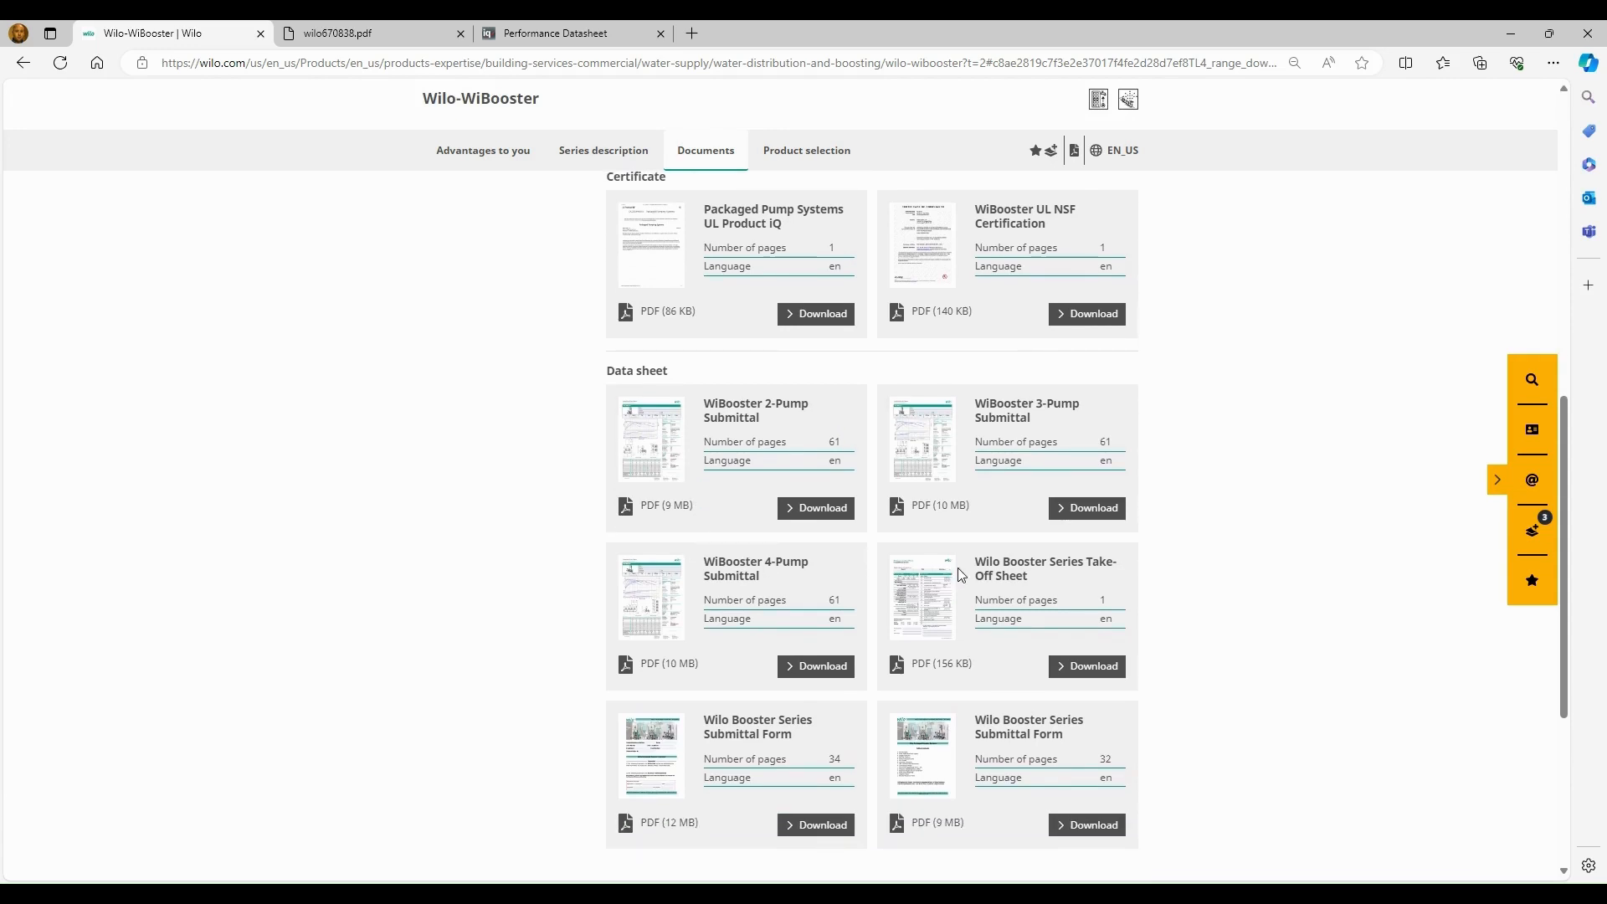
scroll(1272, 670, down, 1)
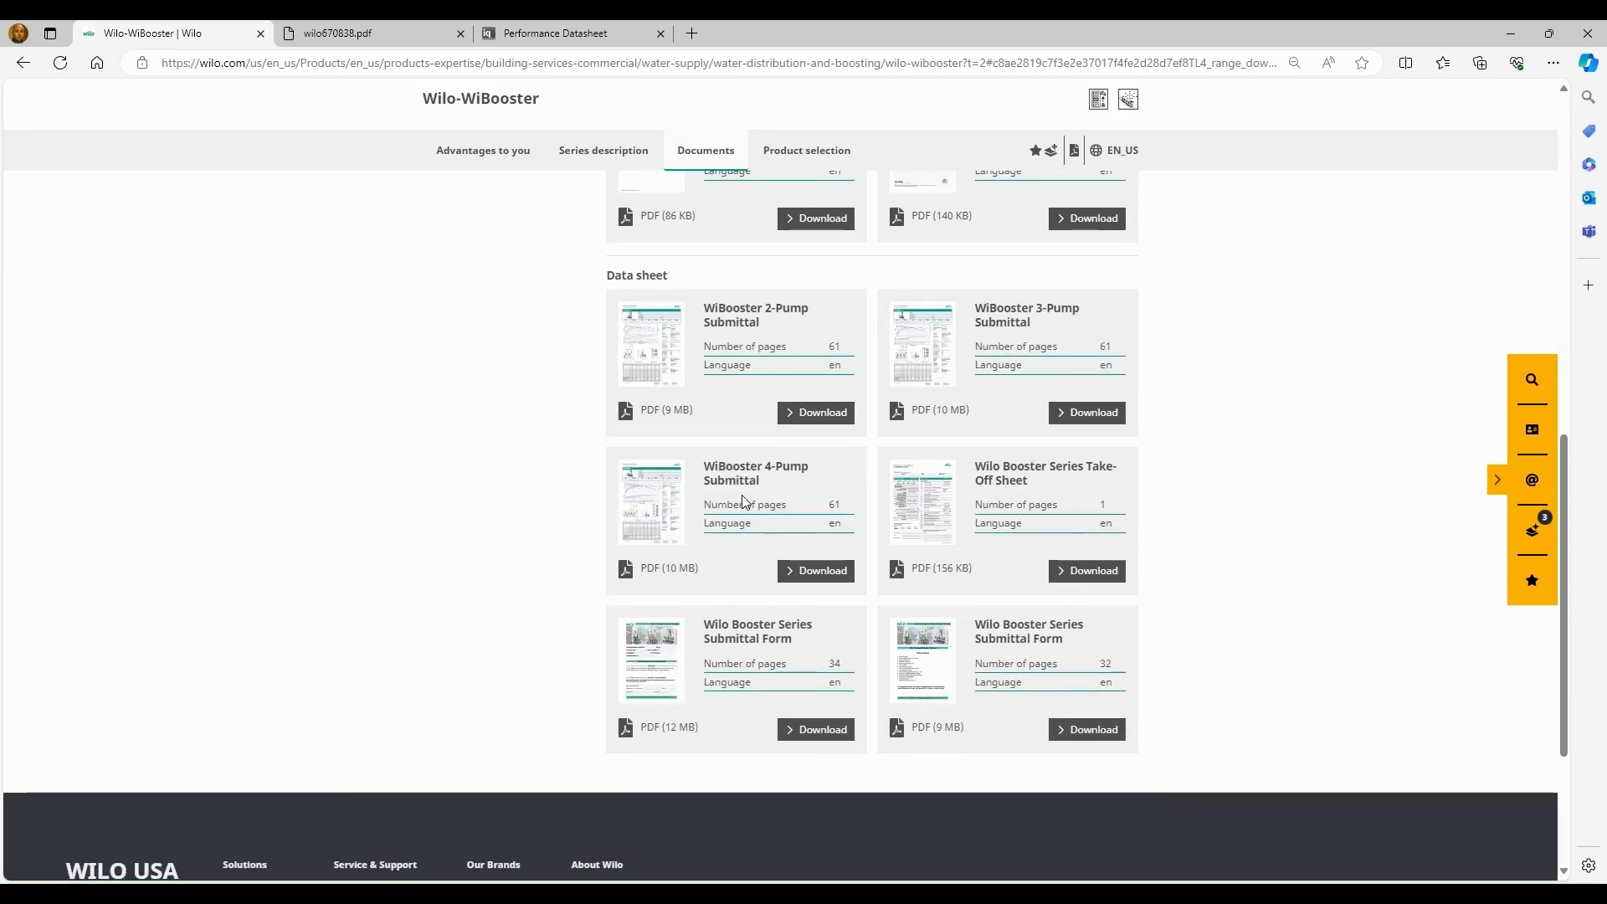
Step: Switch to wilo670838.pdf and examine the packaged booster submittal's cover form, table of contents, certifications and mechanical component cut-sheets
click(351, 33)
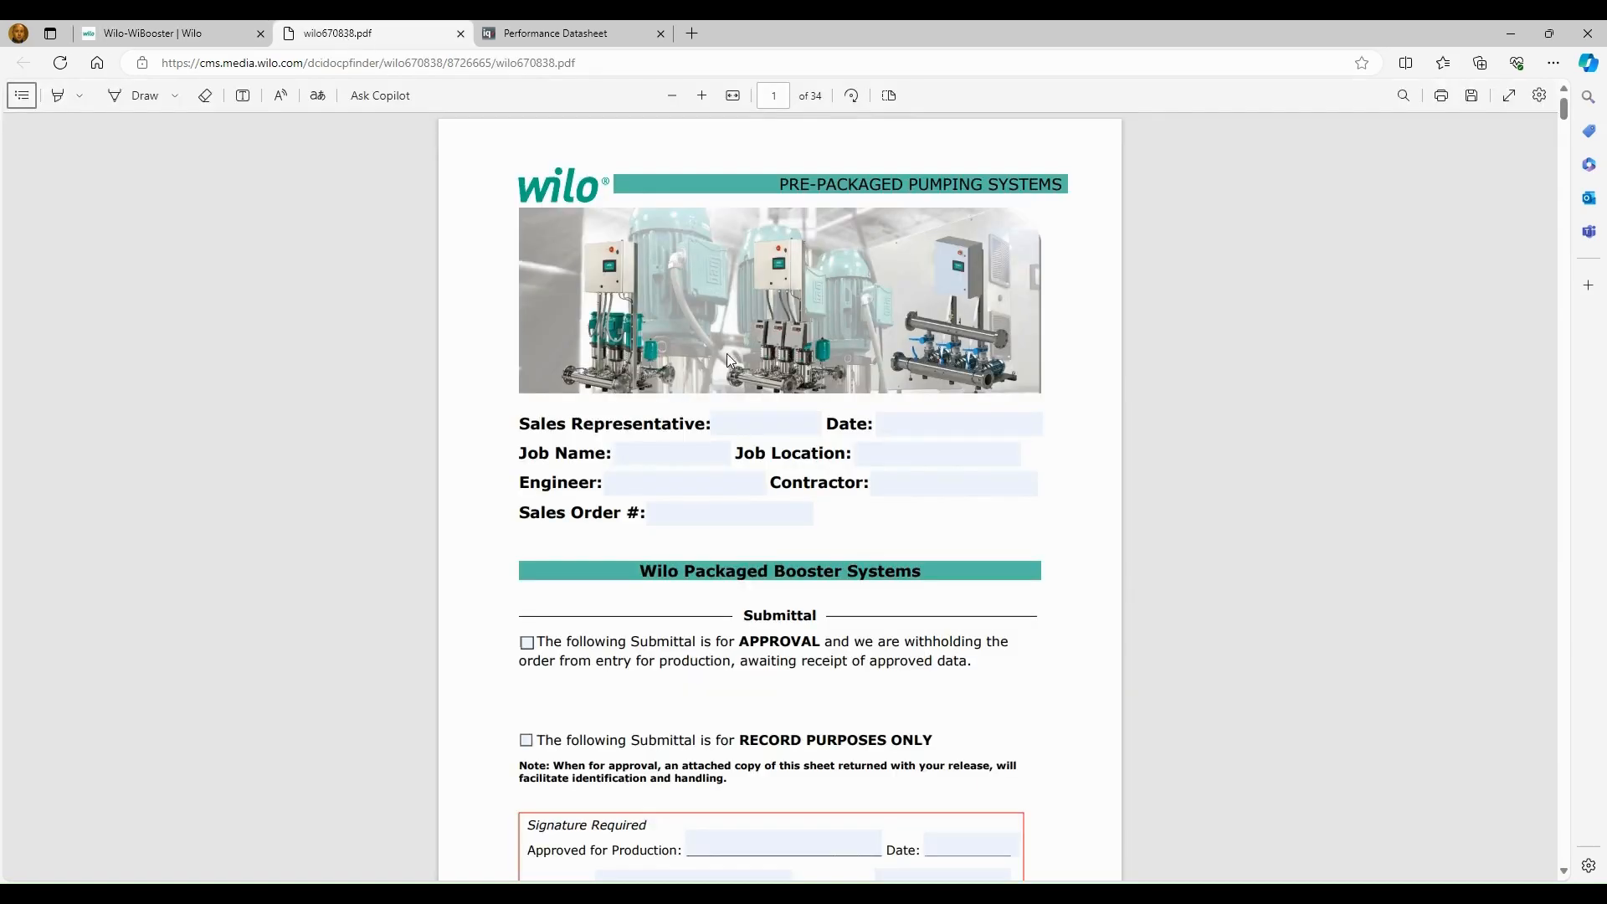
scroll(654, 570, down, 5)
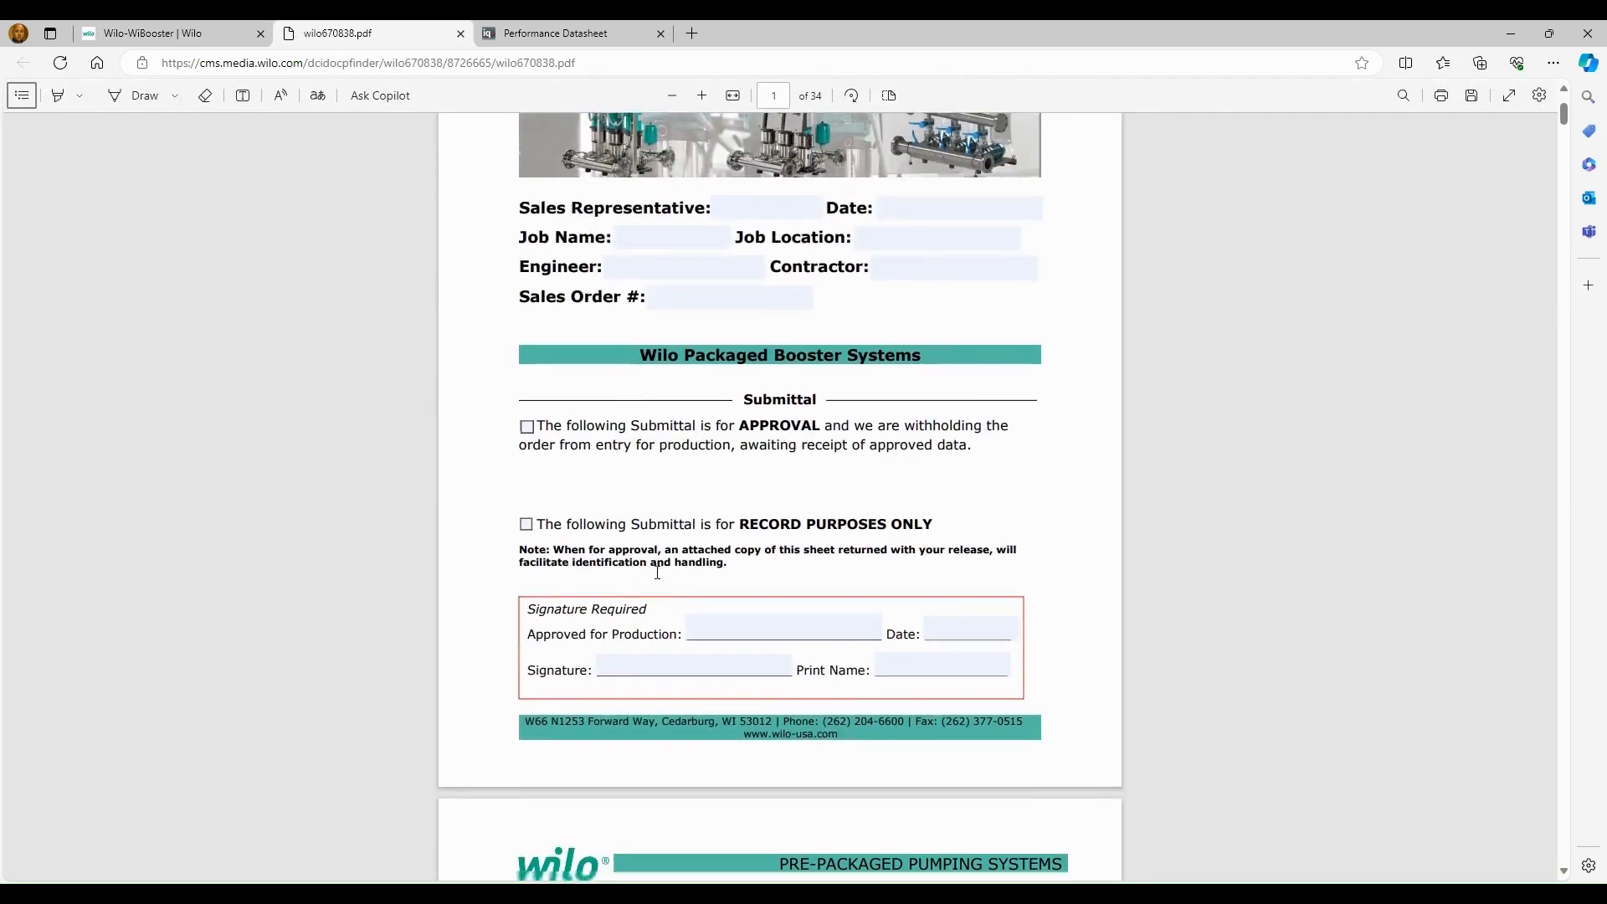
scroll(657, 573, down, 6)
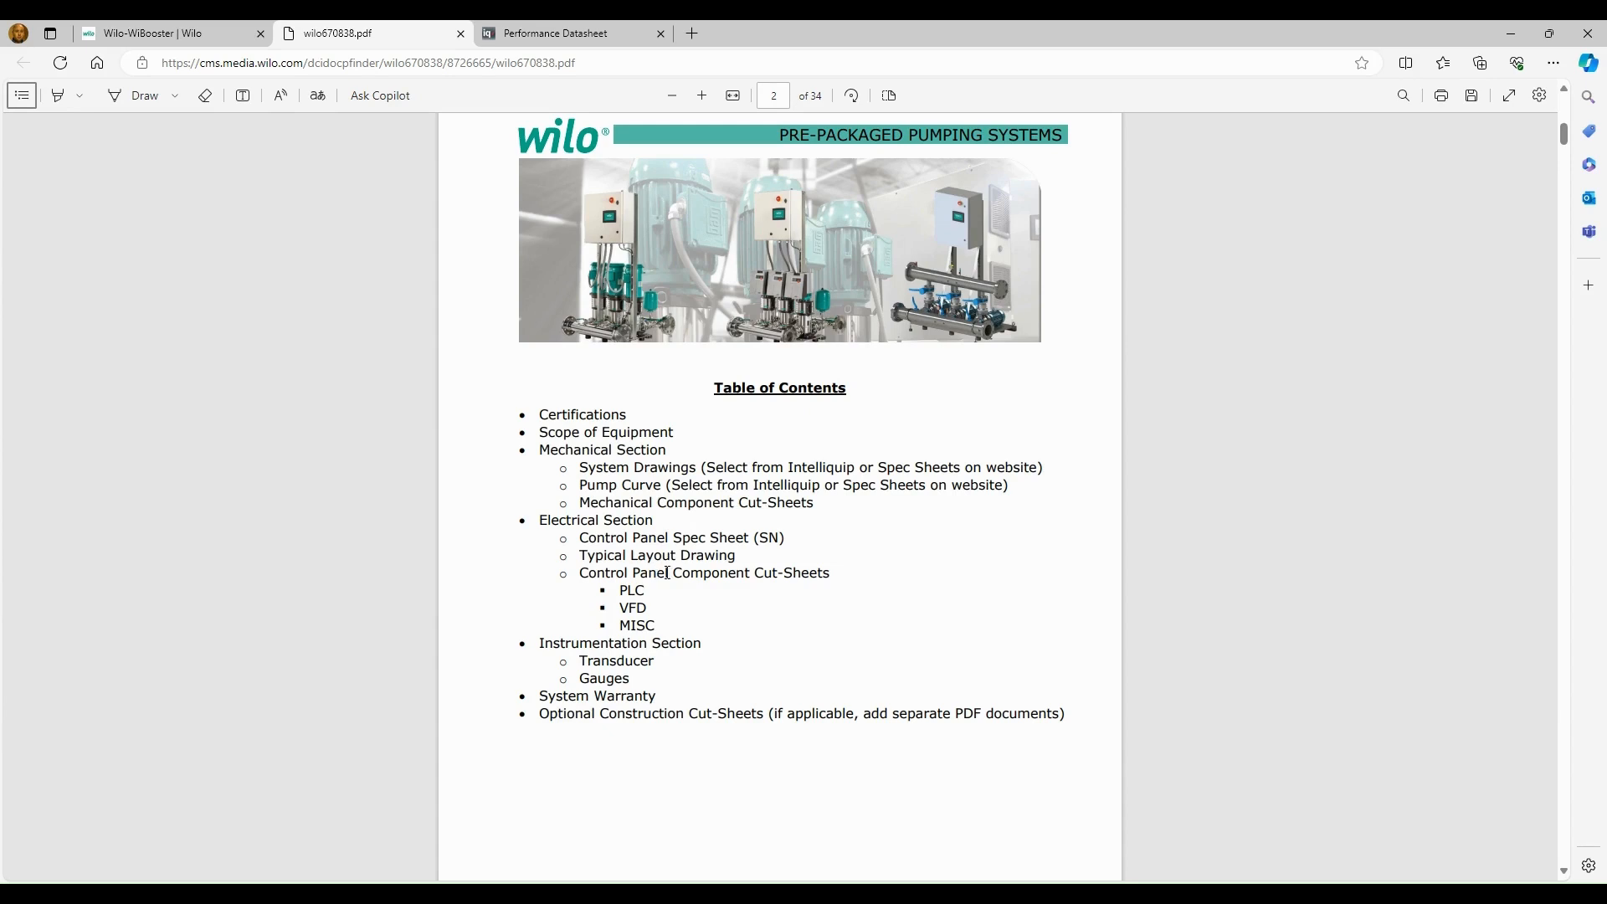
scroll(959, 682, down, 8)
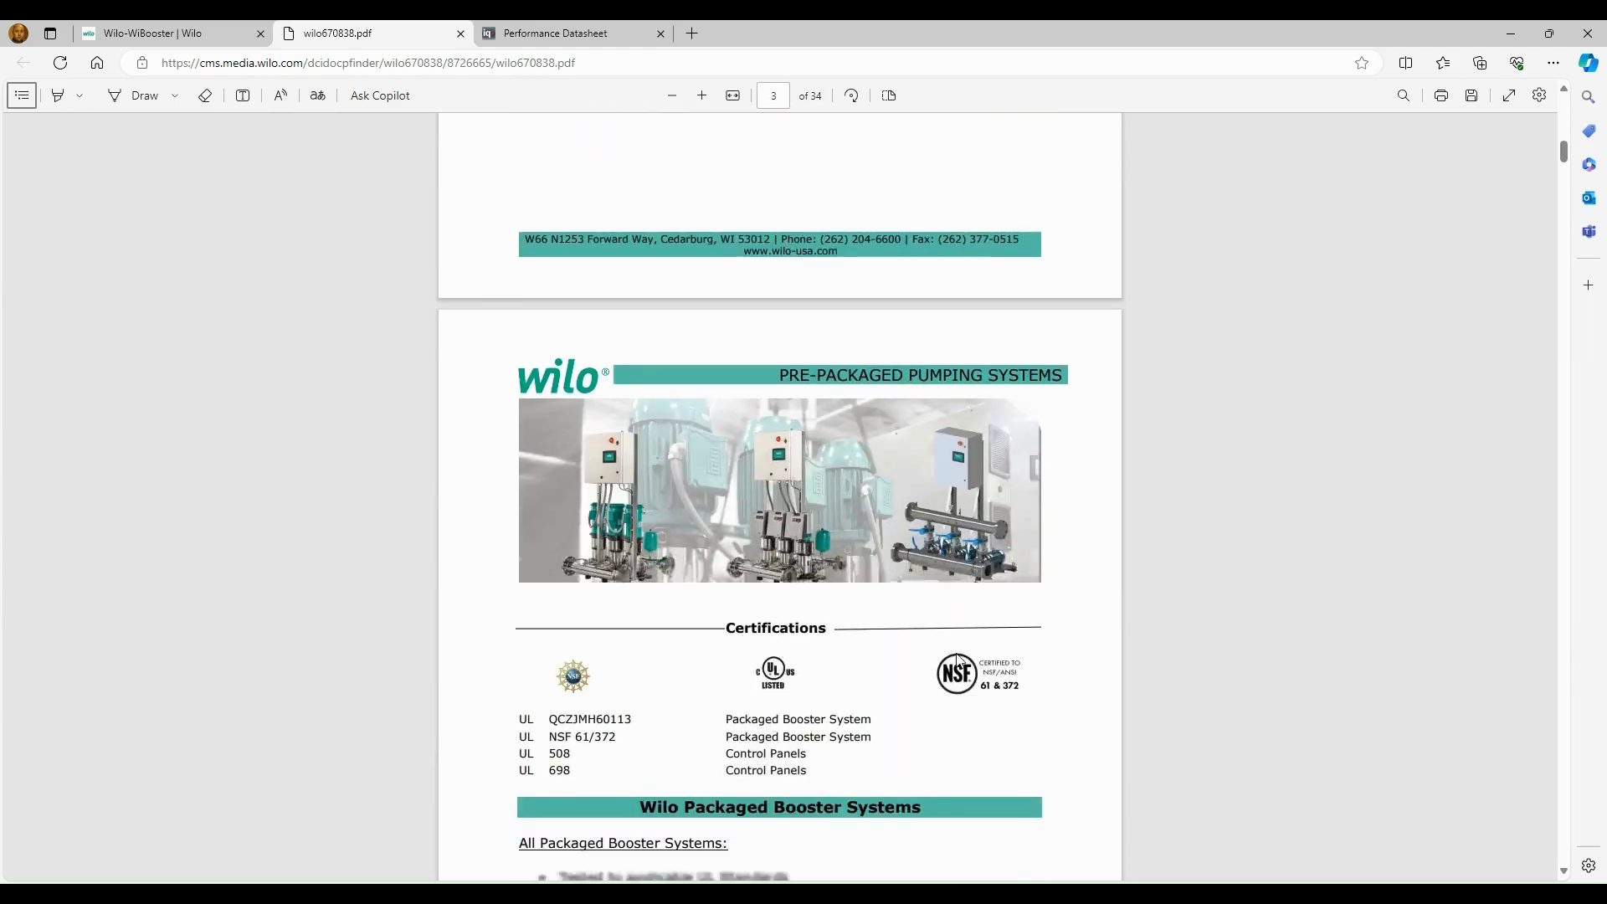
scroll(958, 658, down, 20)
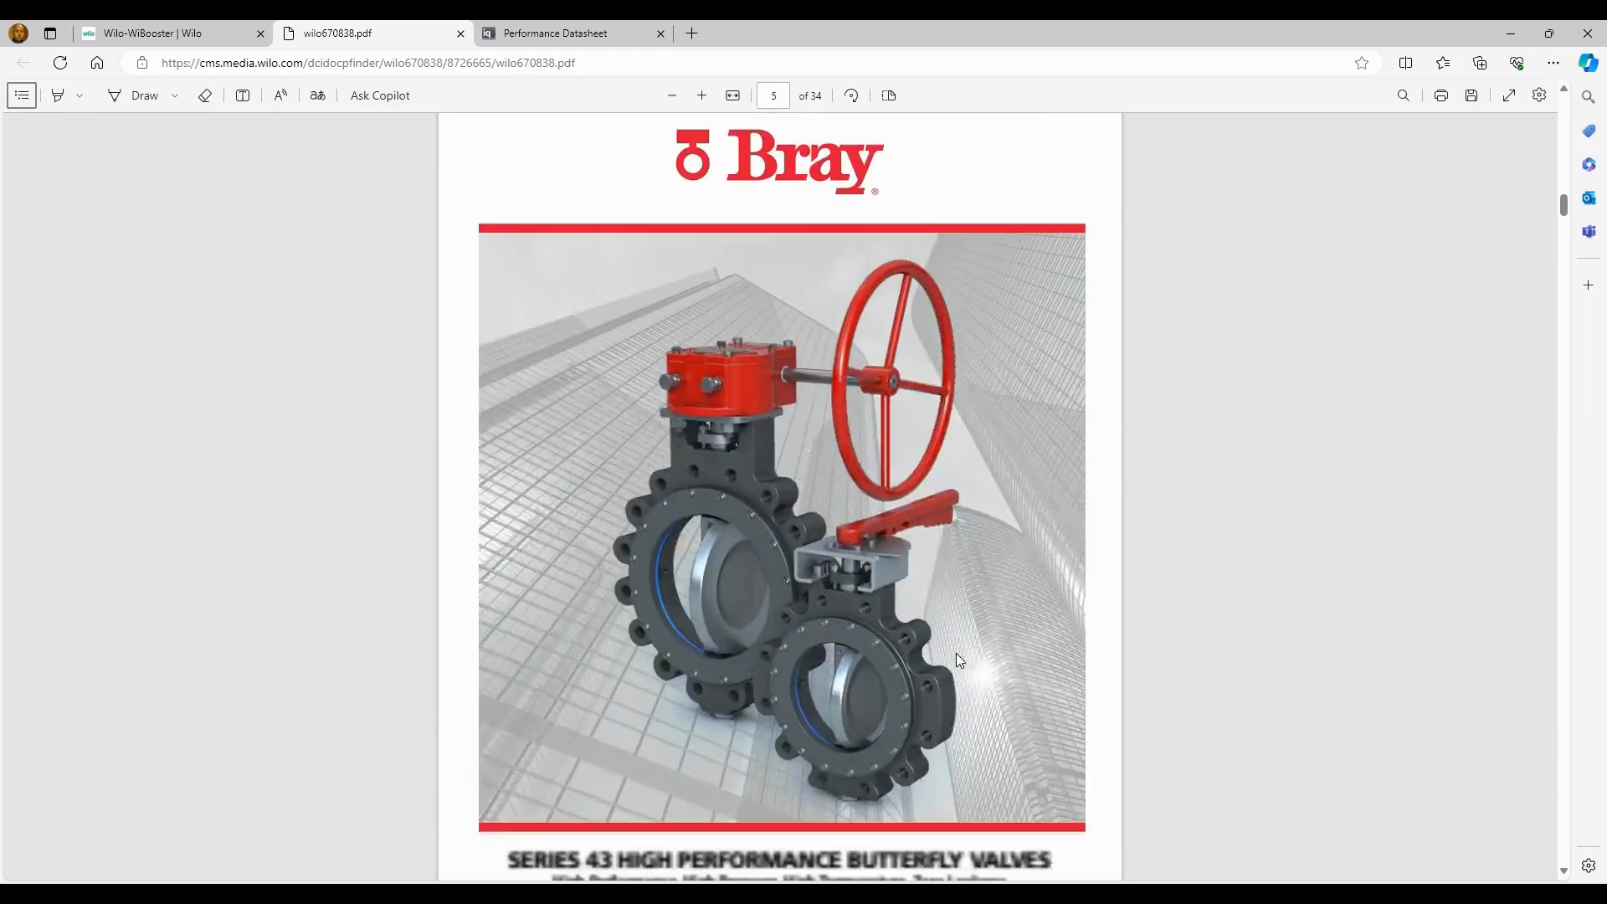
scroll(959, 659, down, 20)
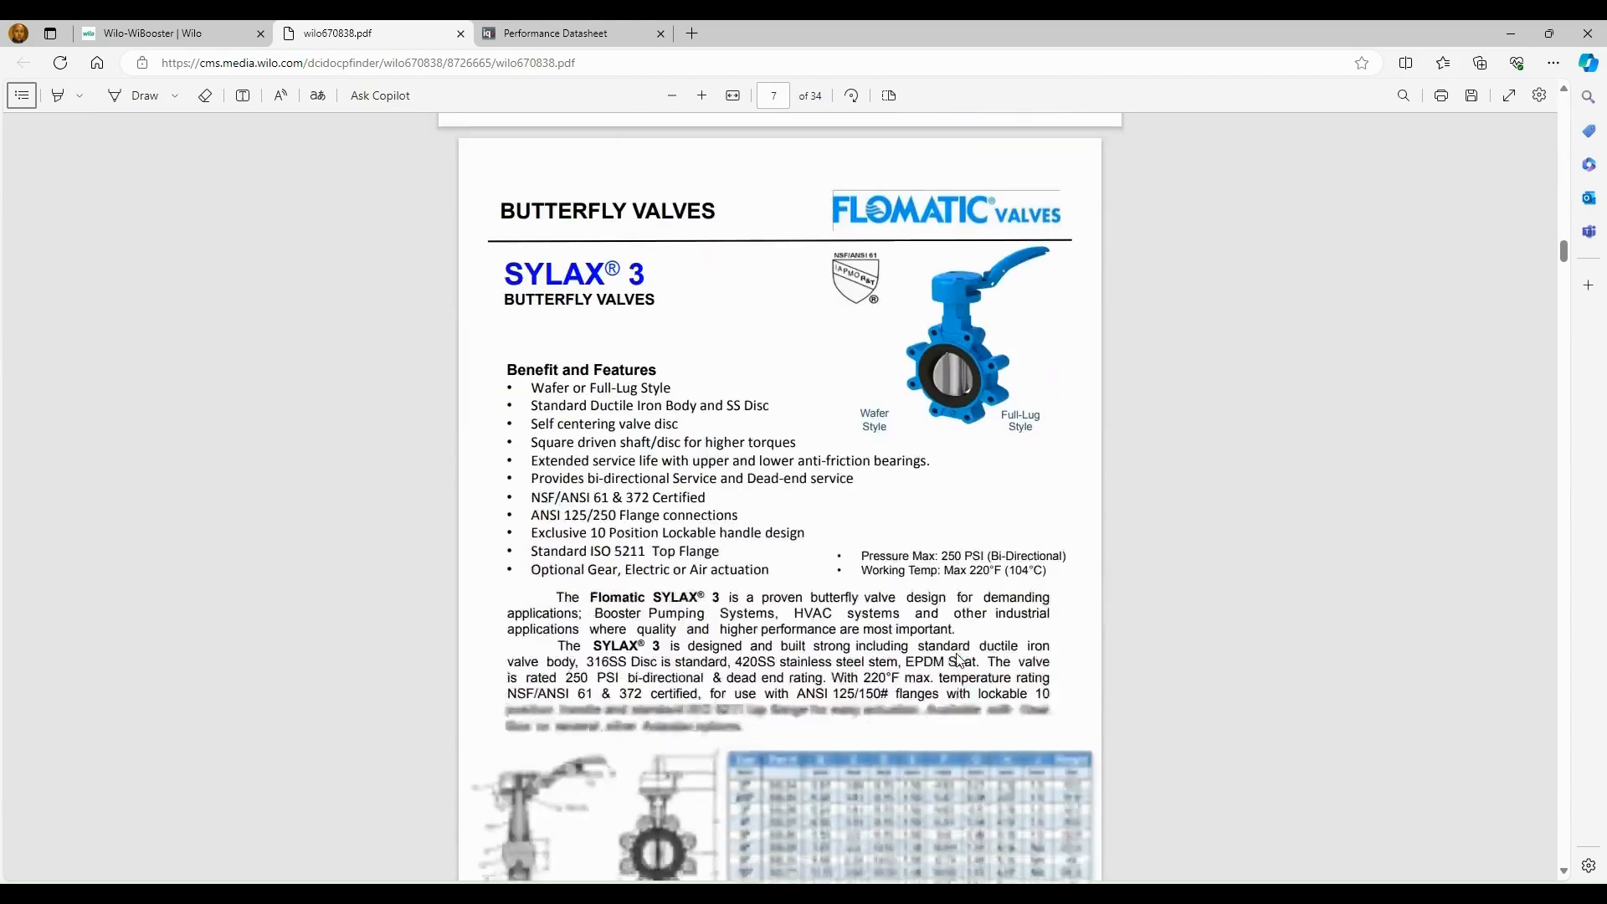
scroll(957, 660, down, 20)
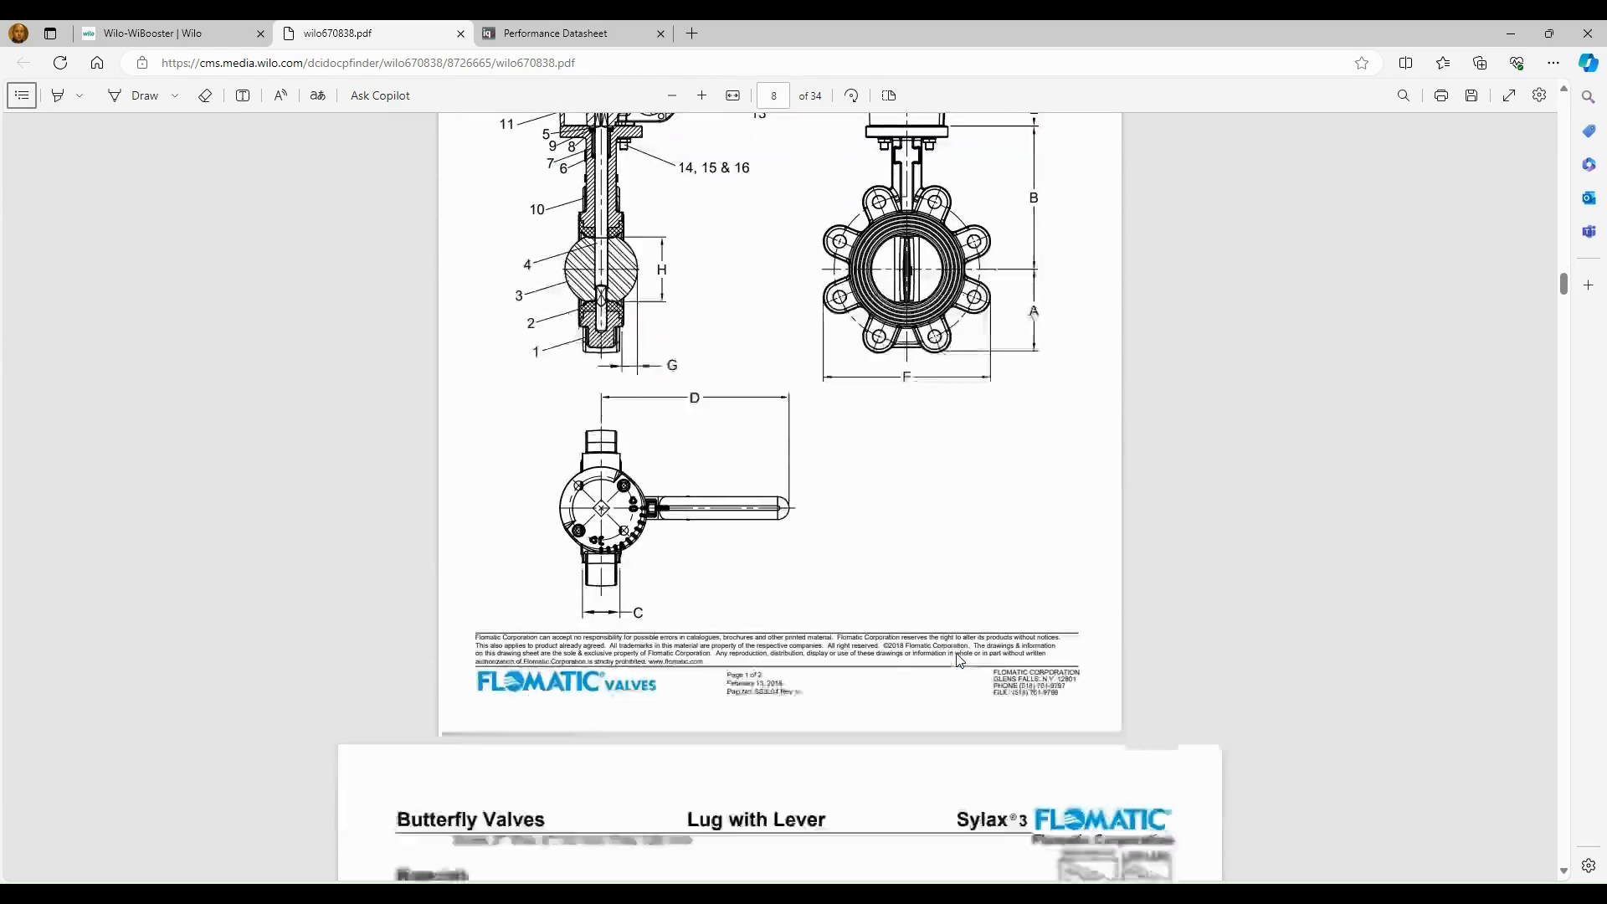
scroll(959, 659, down, 20)
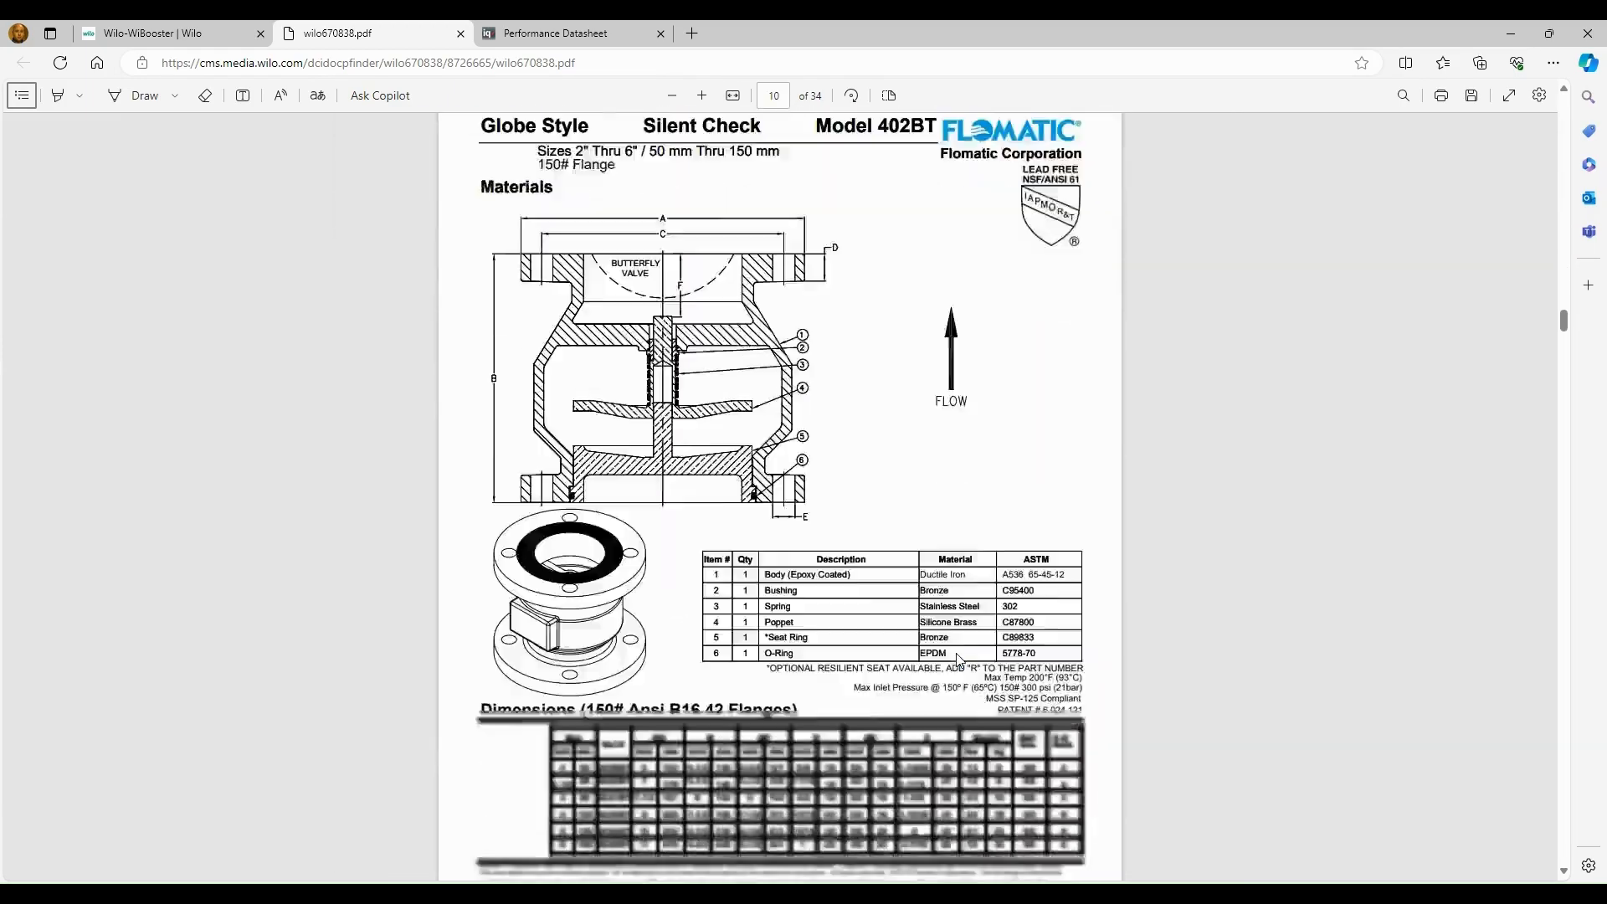
scroll(959, 659, down, 15)
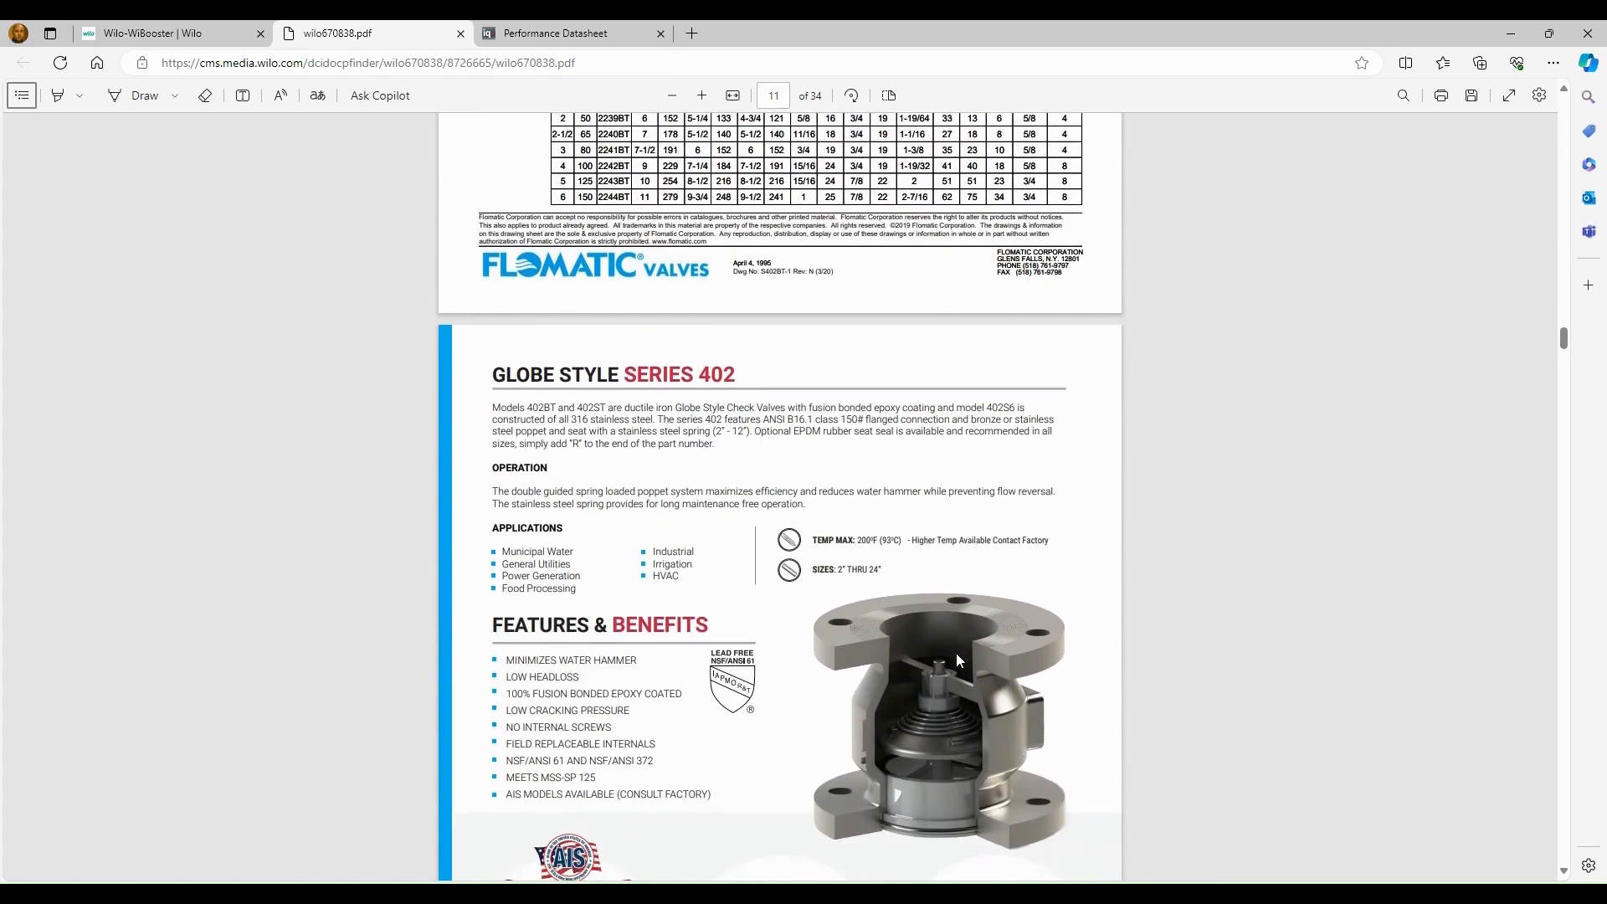
scroll(959, 660, down, 20)
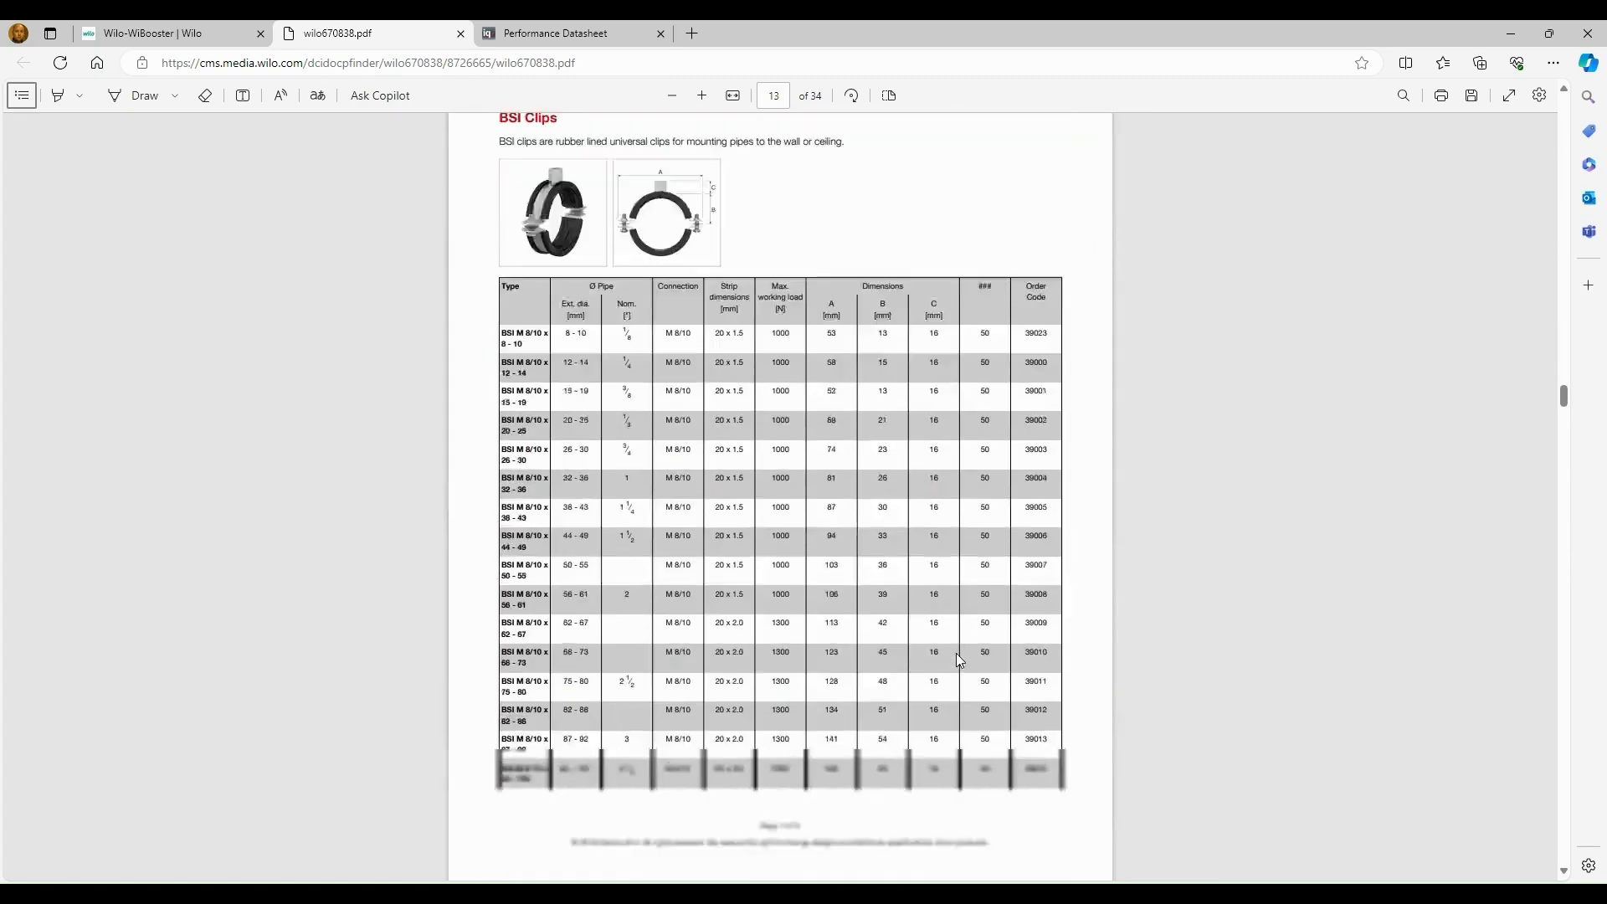
scroll(959, 660, down, 20)
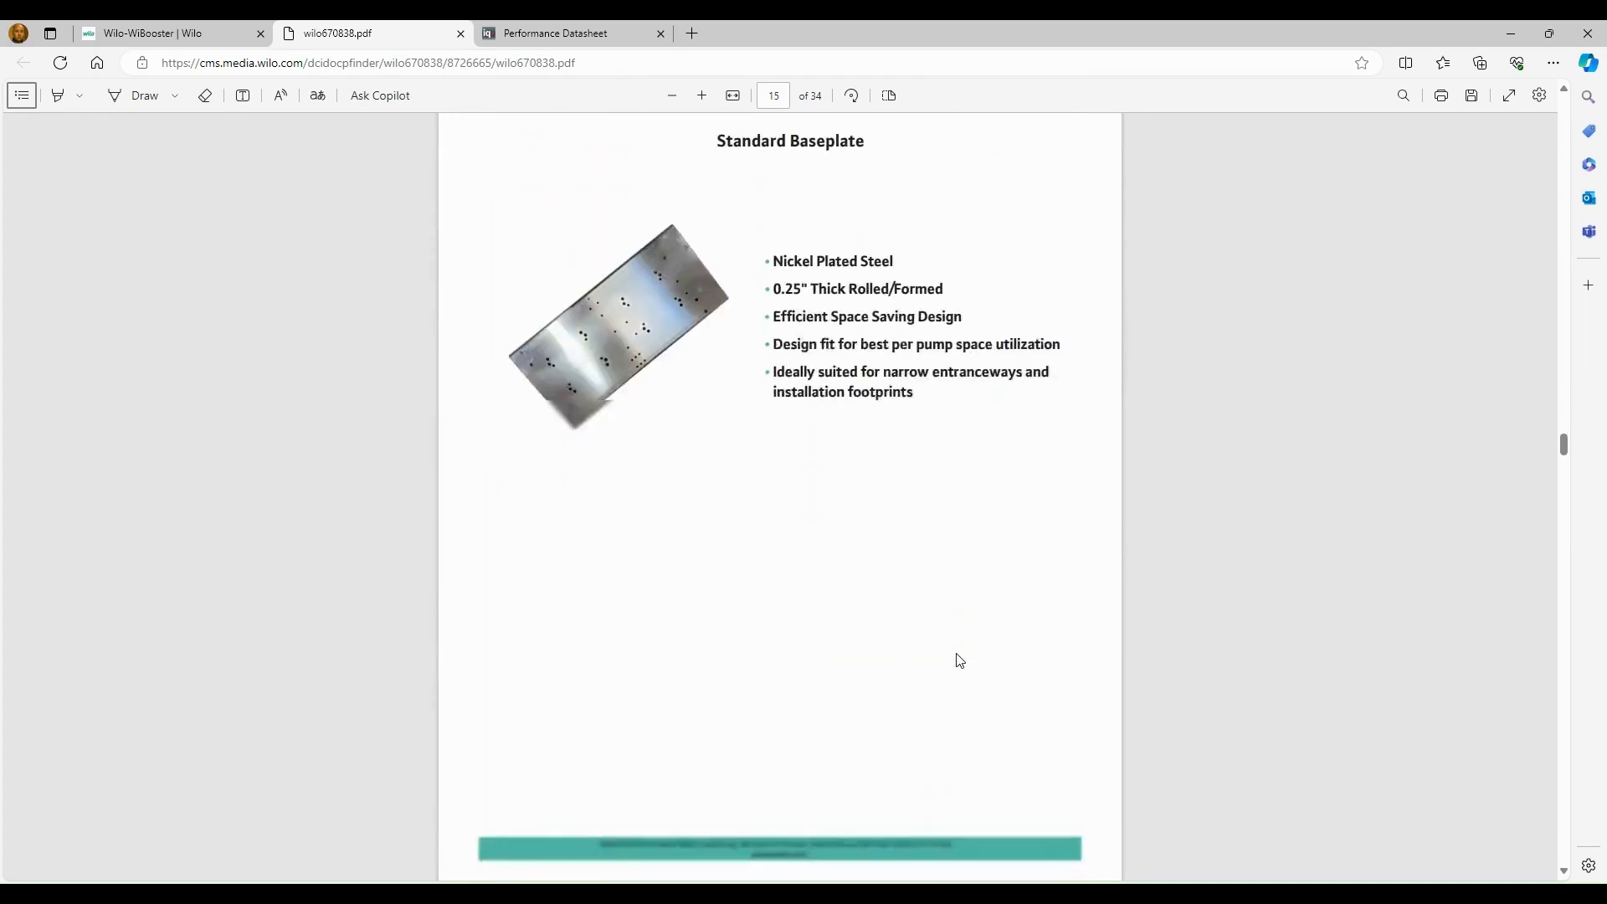
scroll(959, 659, down, 20)
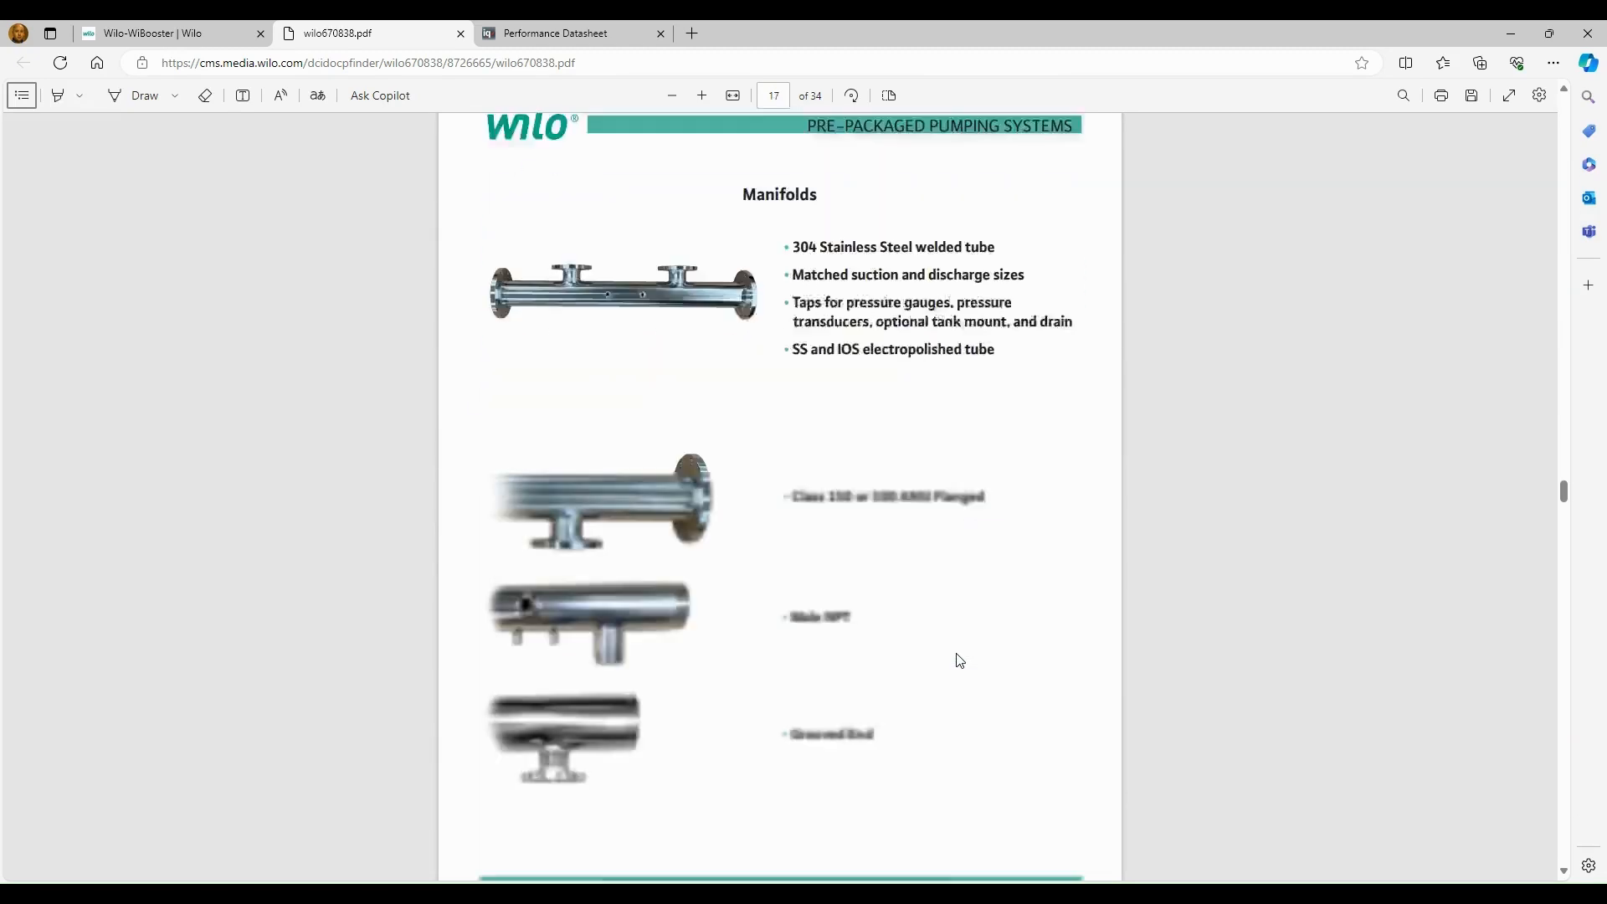
scroll(959, 659, down, 20)
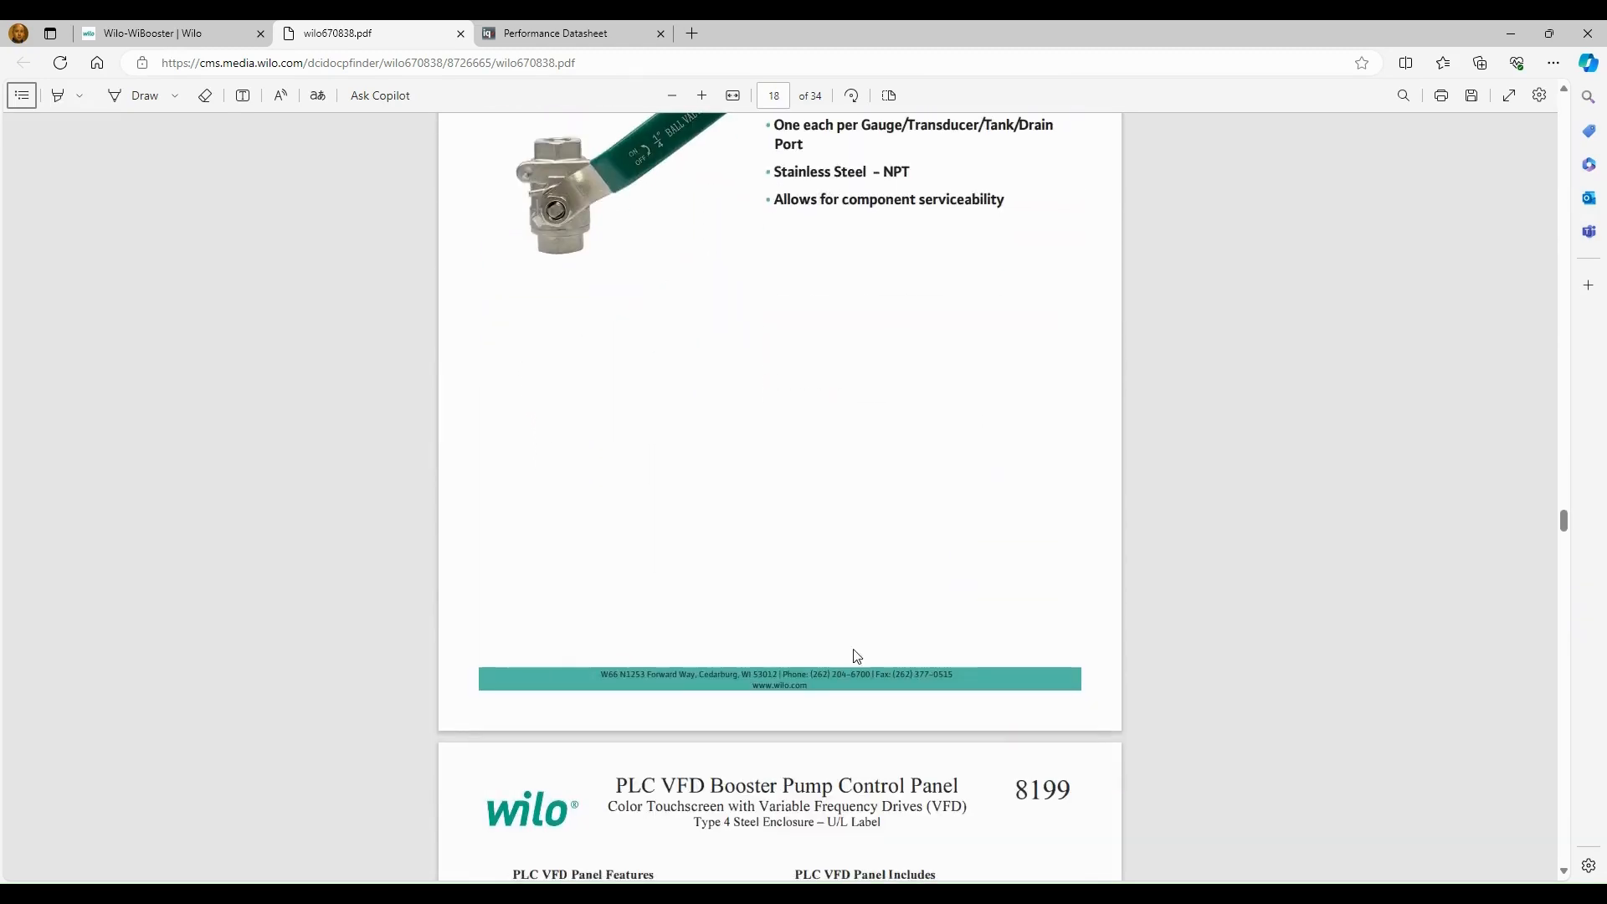
Step: Open the SiBooster-2 EXCEL V20-05-1/1.5/VCE product from the Wilo-SiBooster EXCEL product selection and view its BIM/CAD section
key(ctrl+shift+Tab)
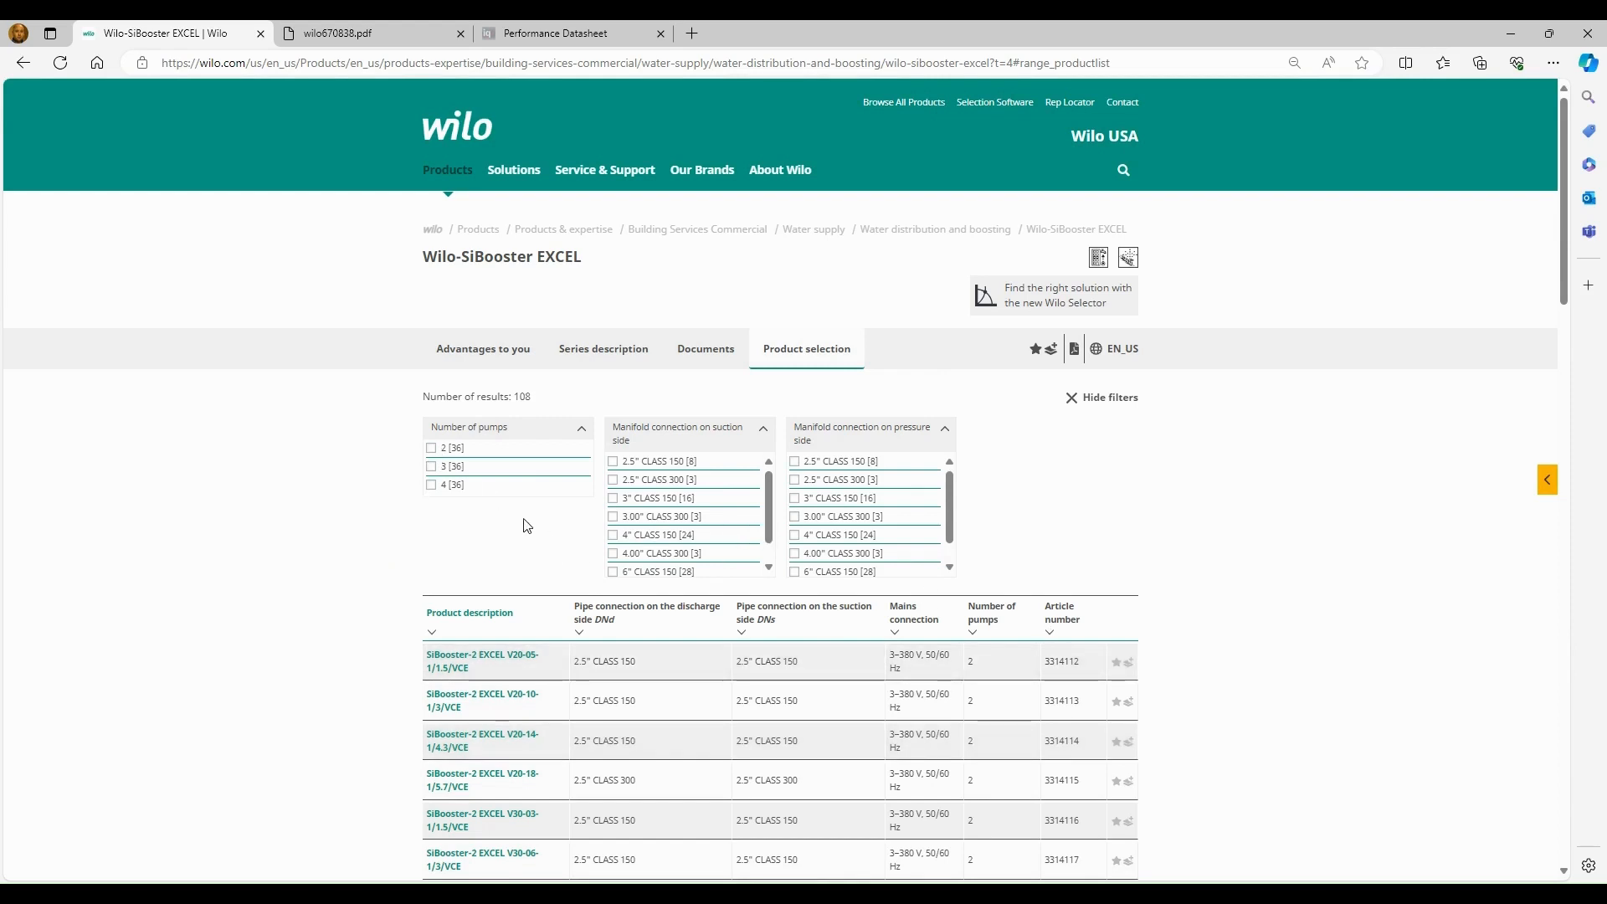
scroll(526, 526, down, 2)
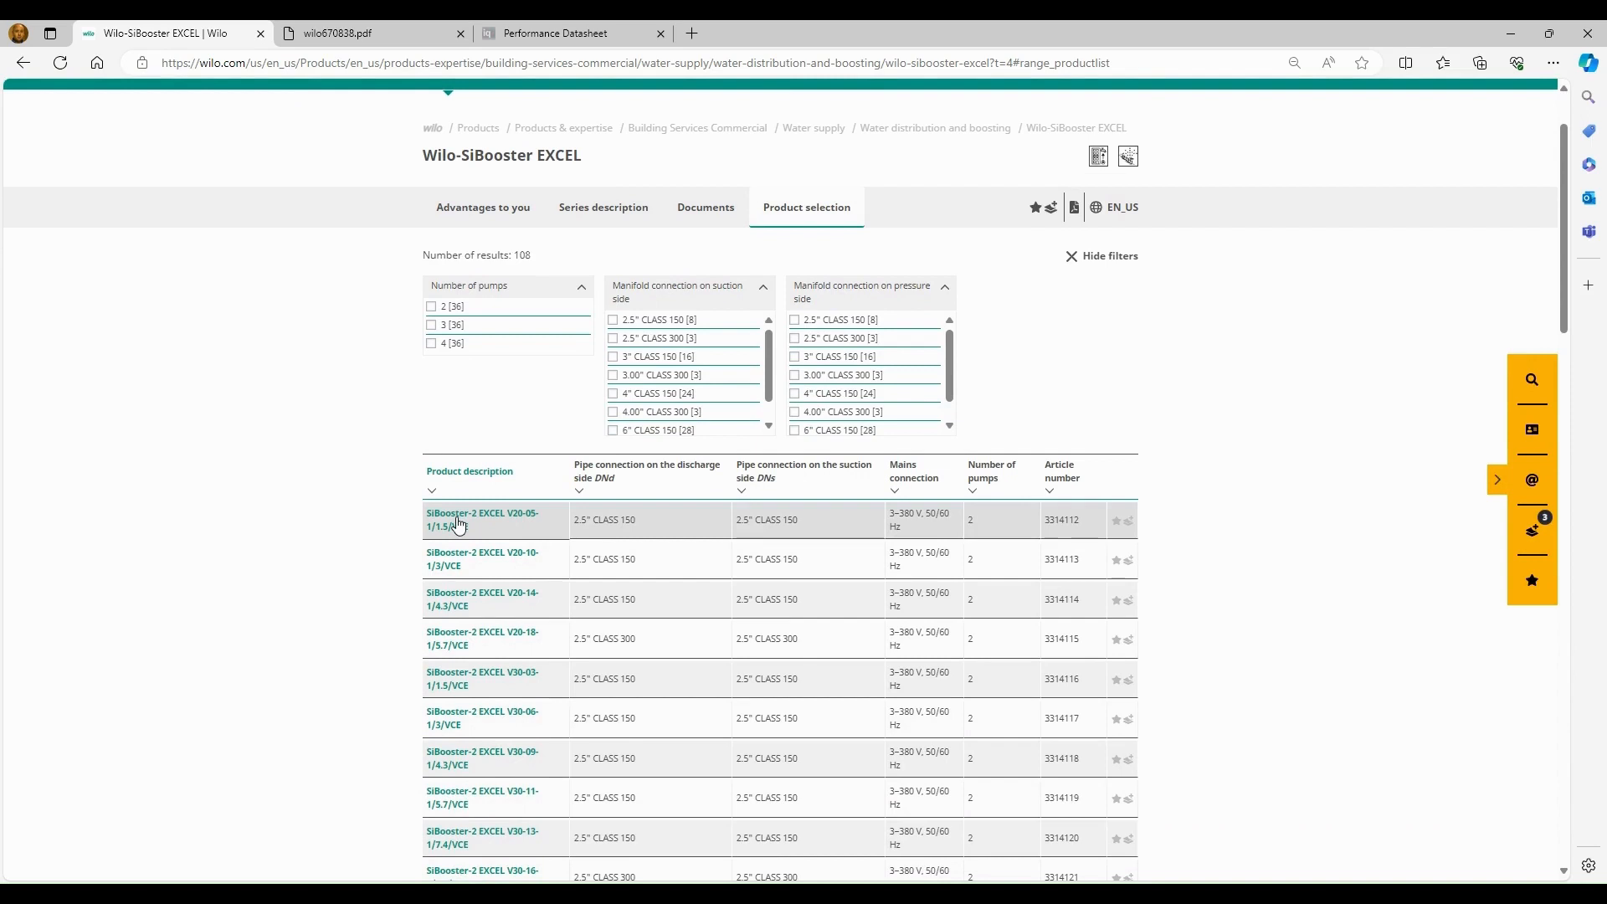
click(457, 525)
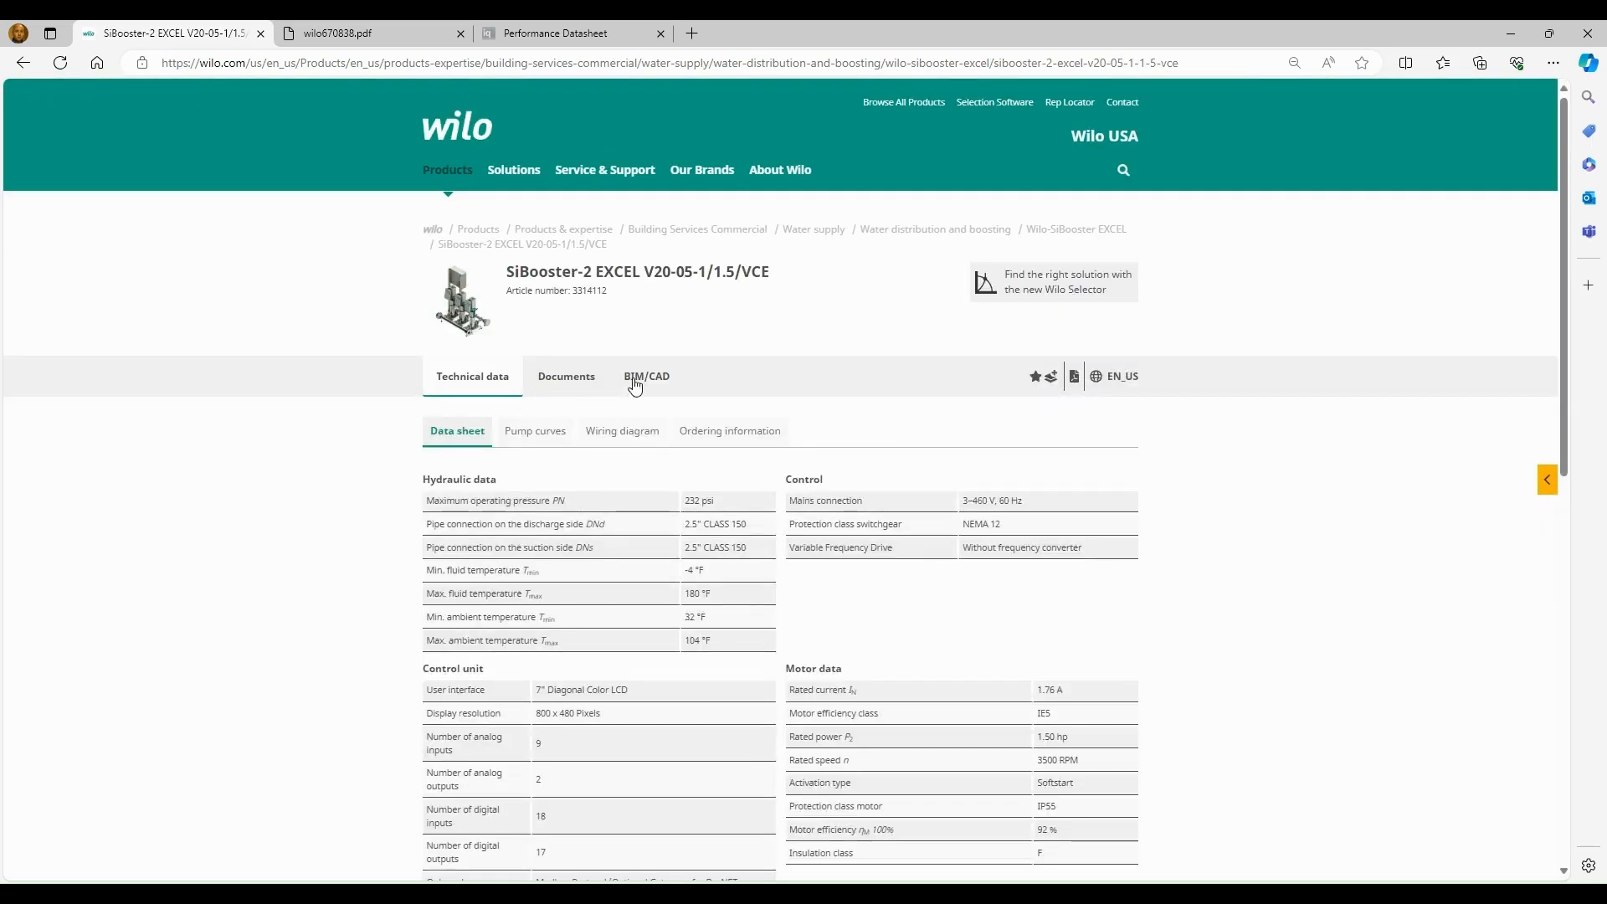
click(634, 382)
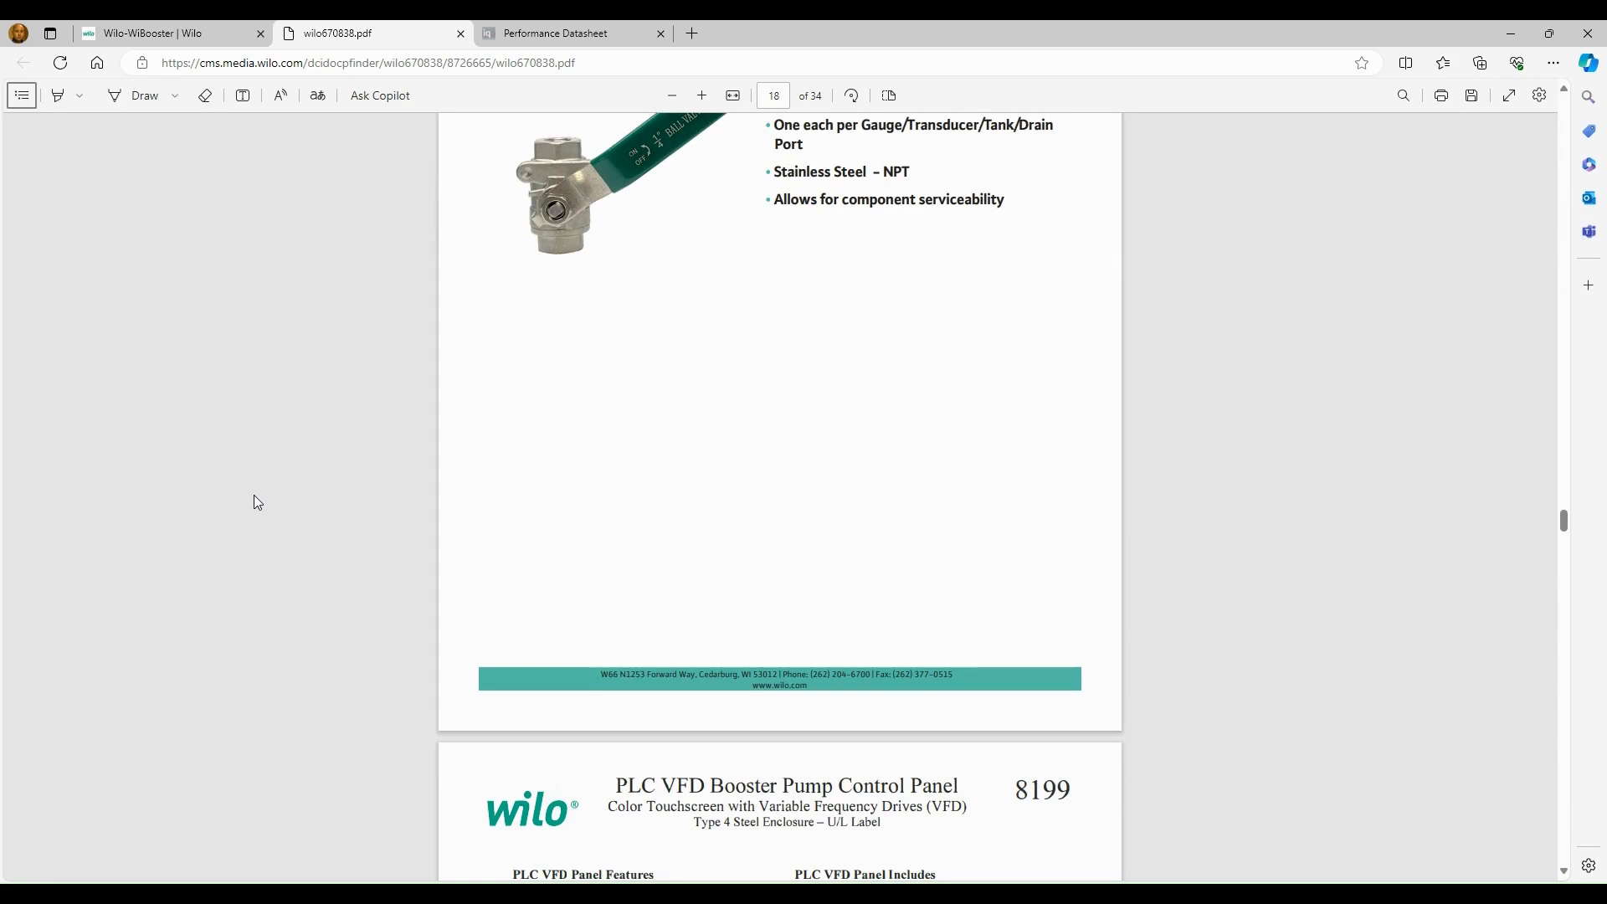
Step: Return to the Wilo site, open the Warranties page under Service & Support and view the Building Services warranty document
click(174, 38)
scroll(469, 703, up, 4)
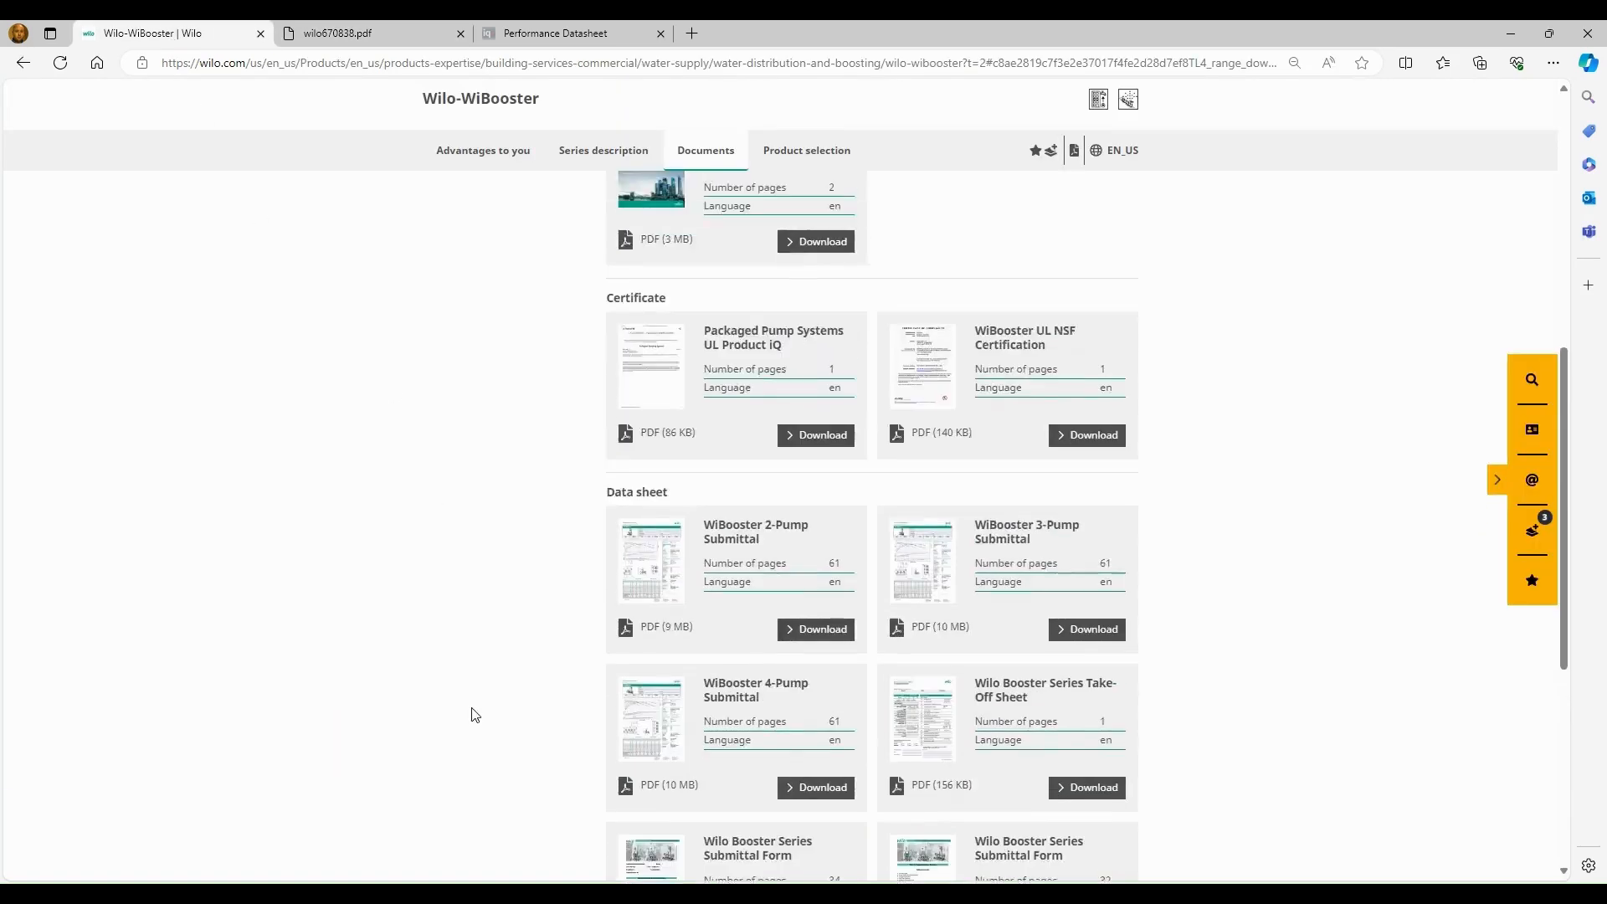
scroll(393, 437, up, 6)
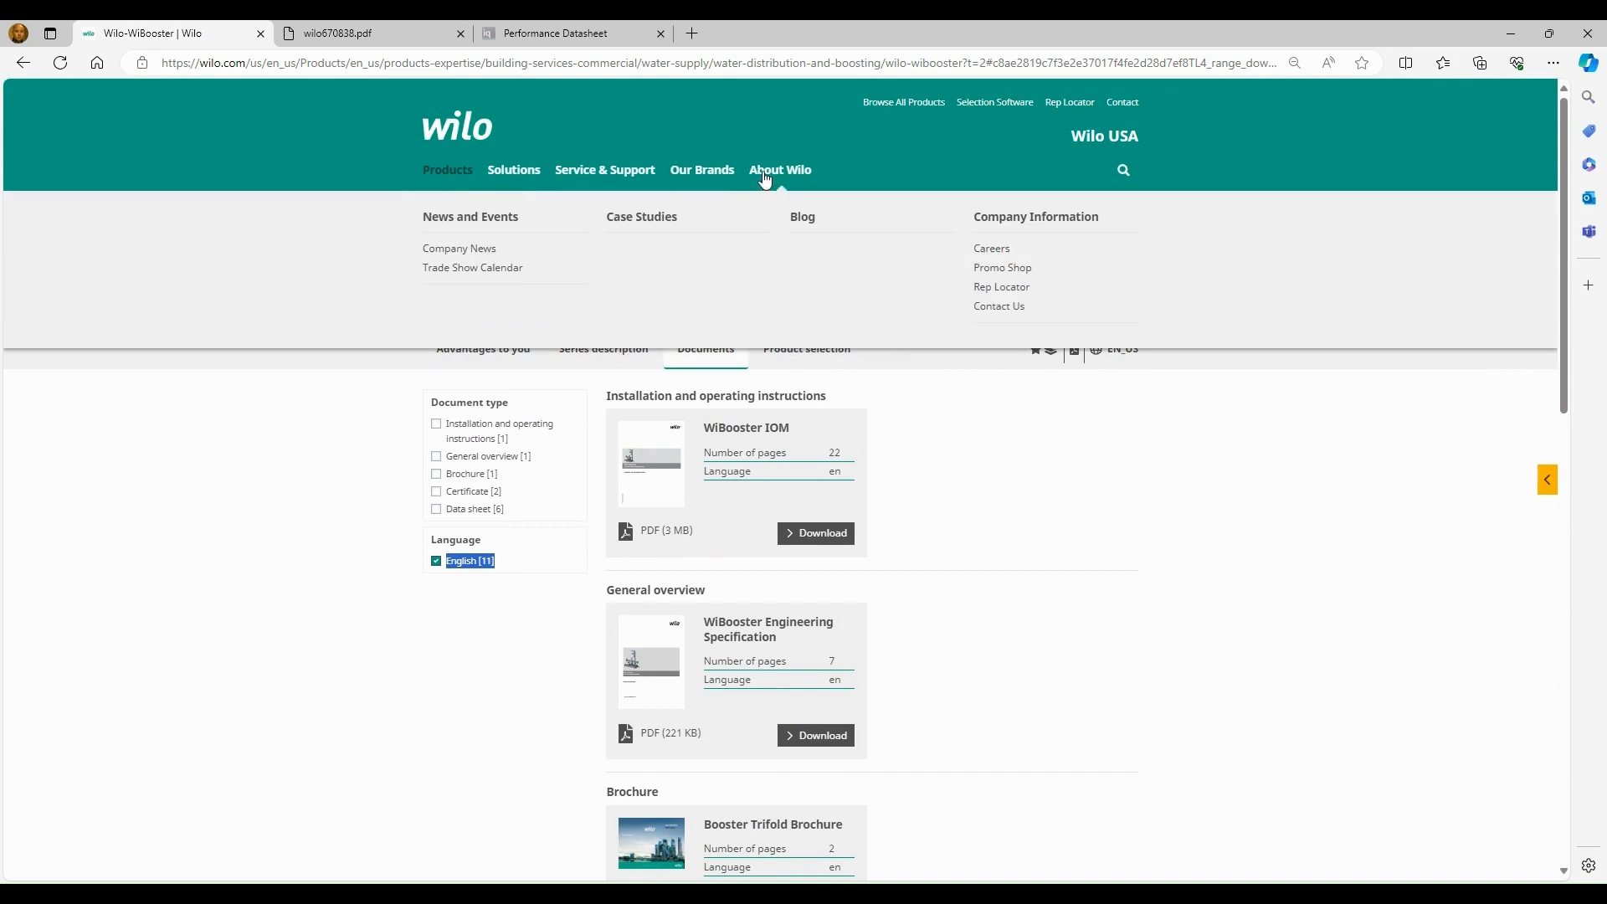
mouse_move(687, 167)
mouse_move(620, 172)
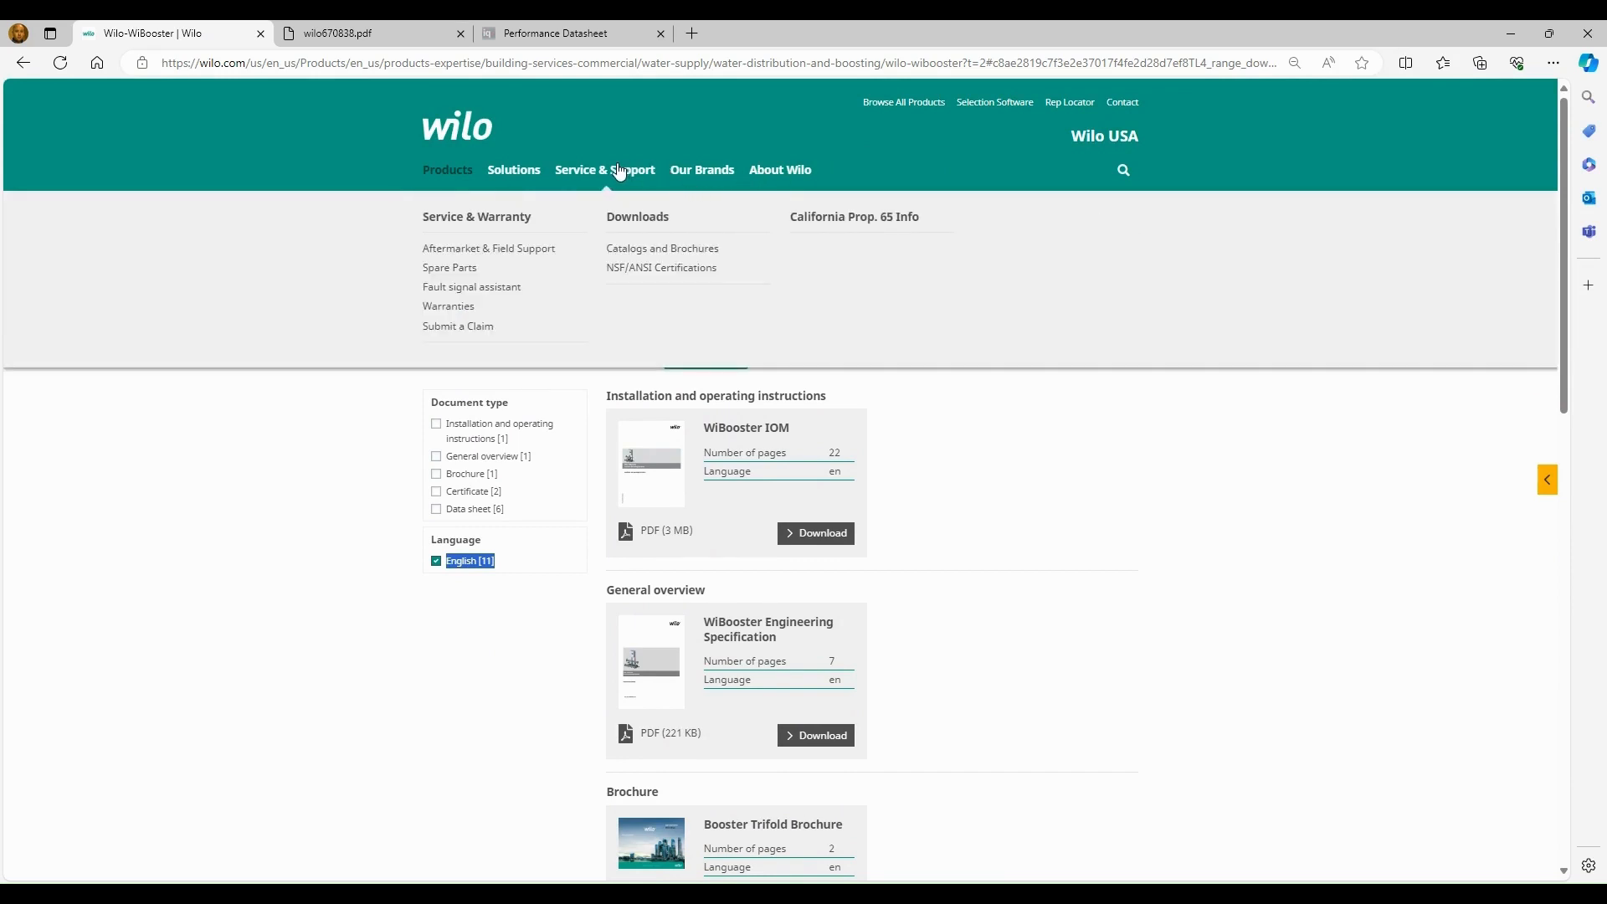
click(445, 306)
scroll(276, 554, down, 1)
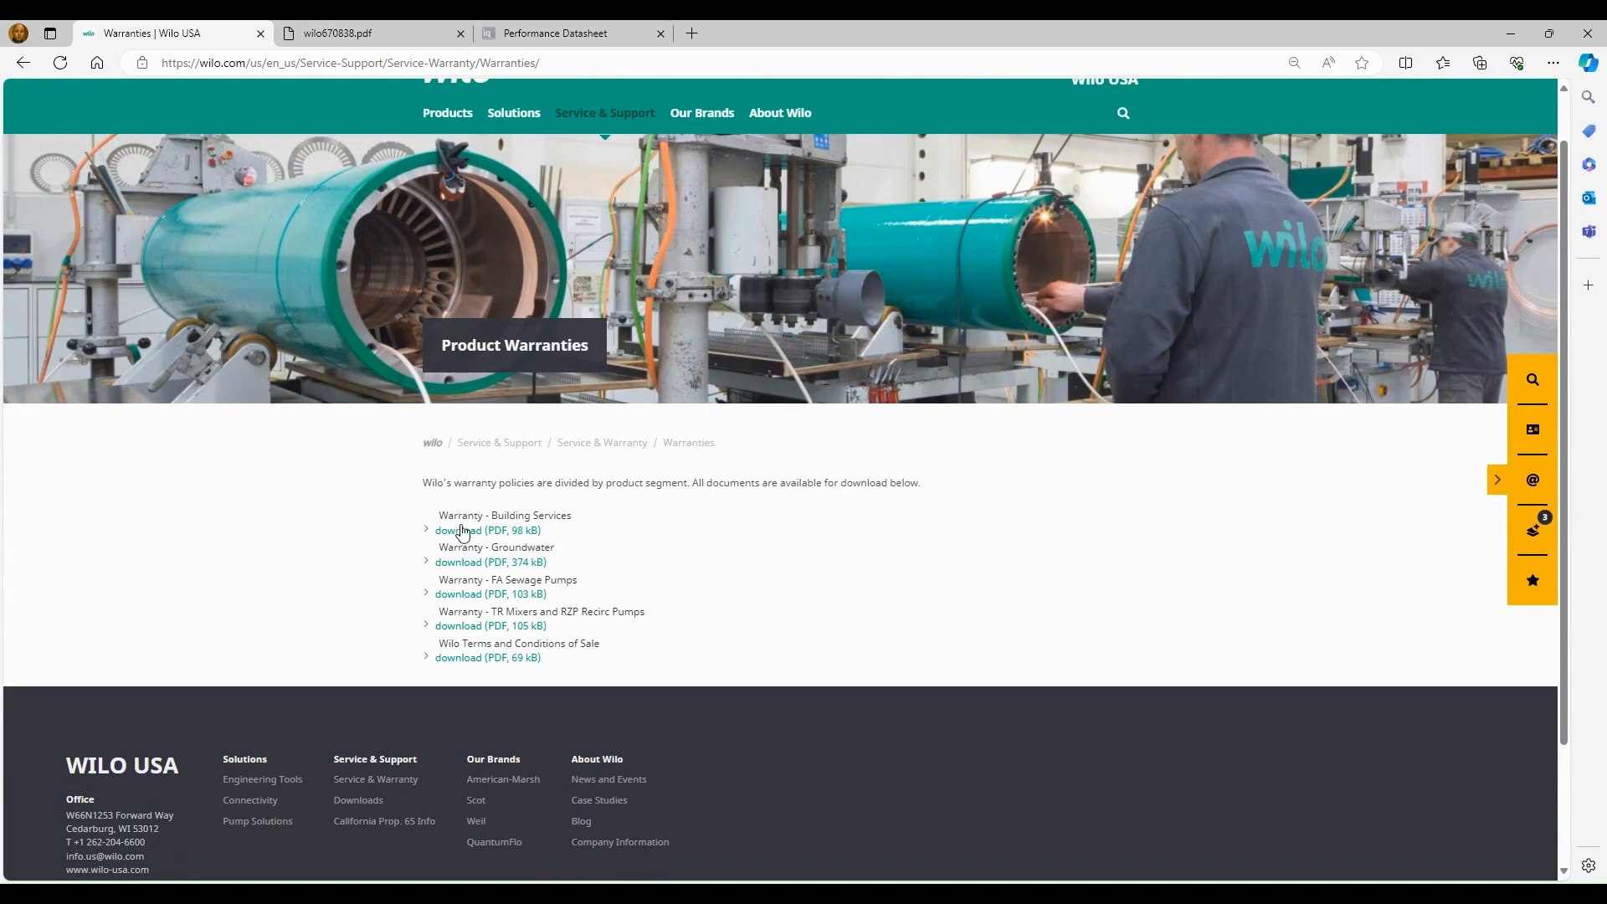
click(494, 532)
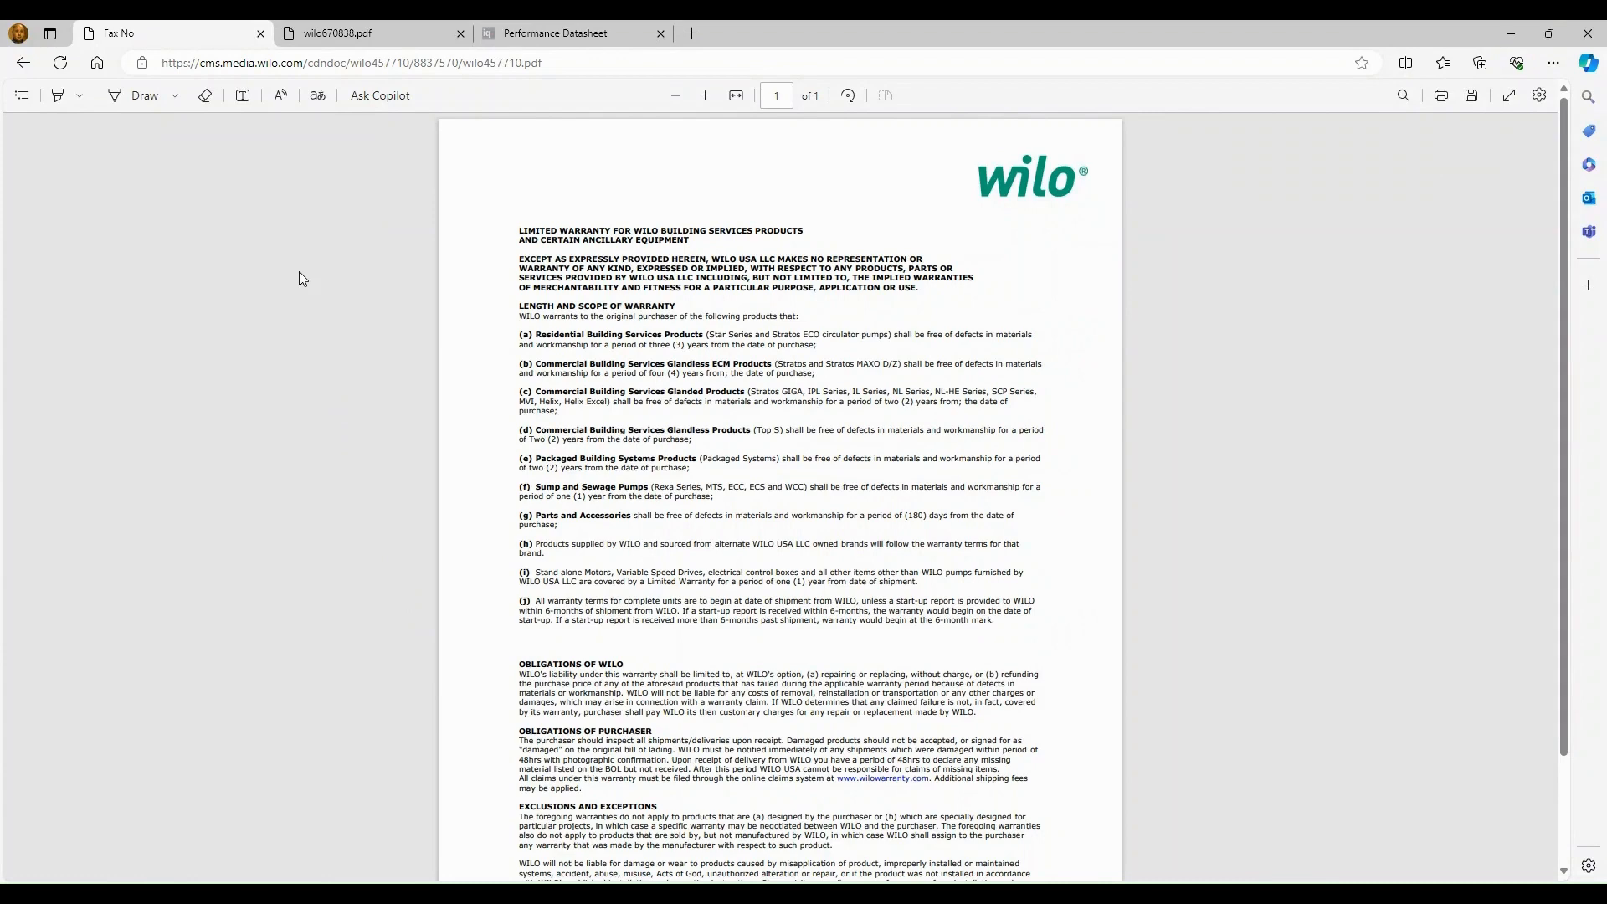
Step: Leave the warranty document and open the Submit a Claim page under Service & Support
click(24, 63)
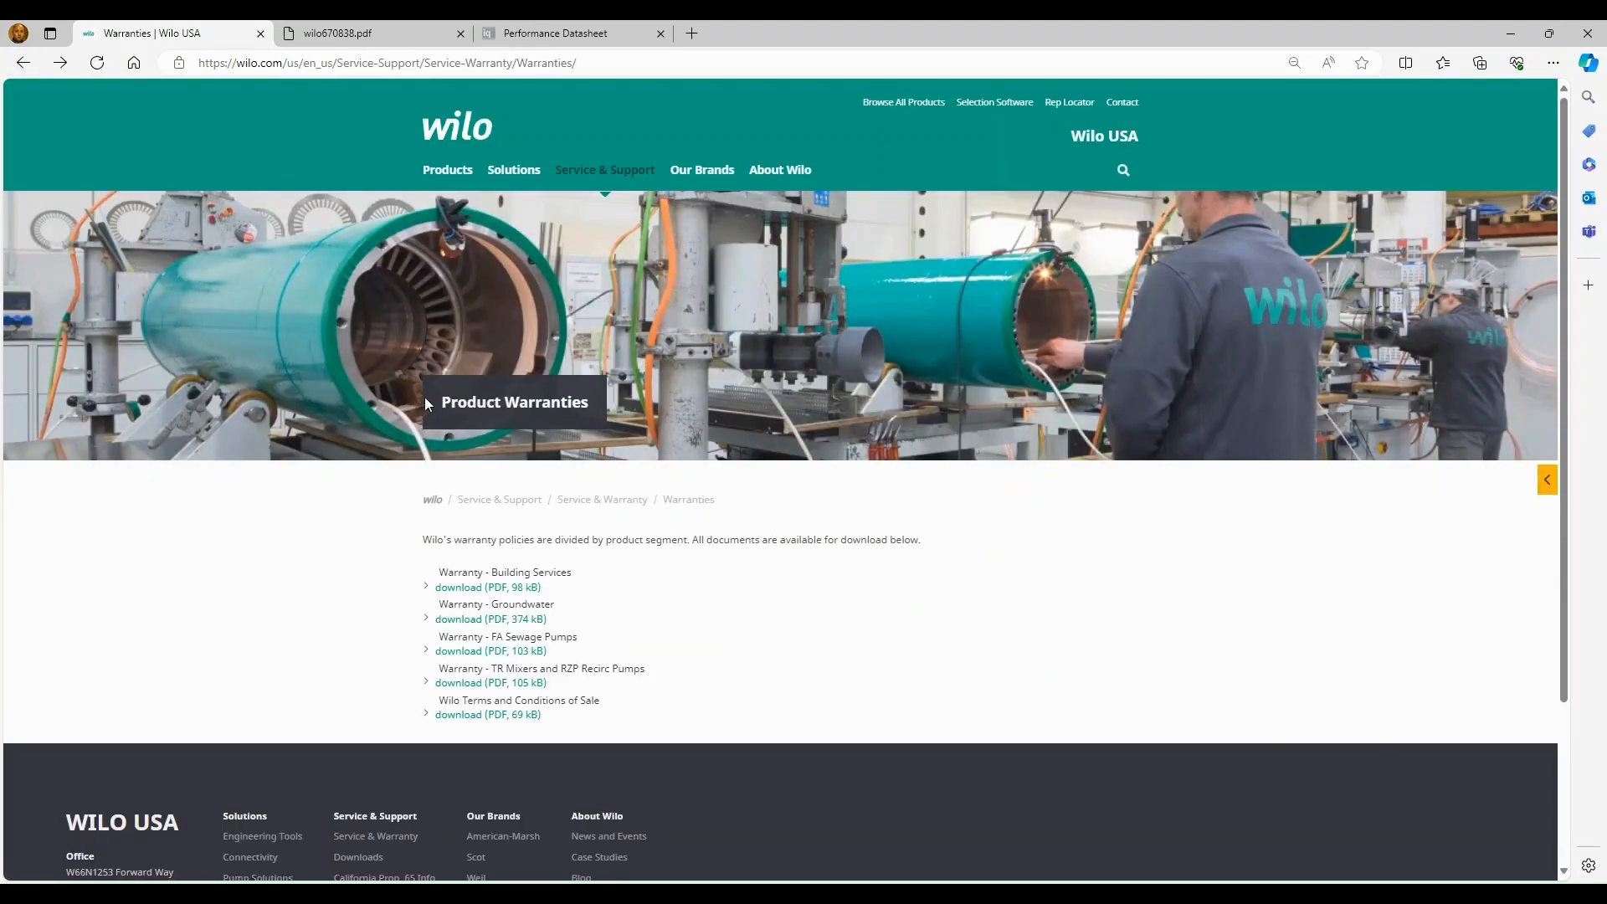
mouse_move(608, 196)
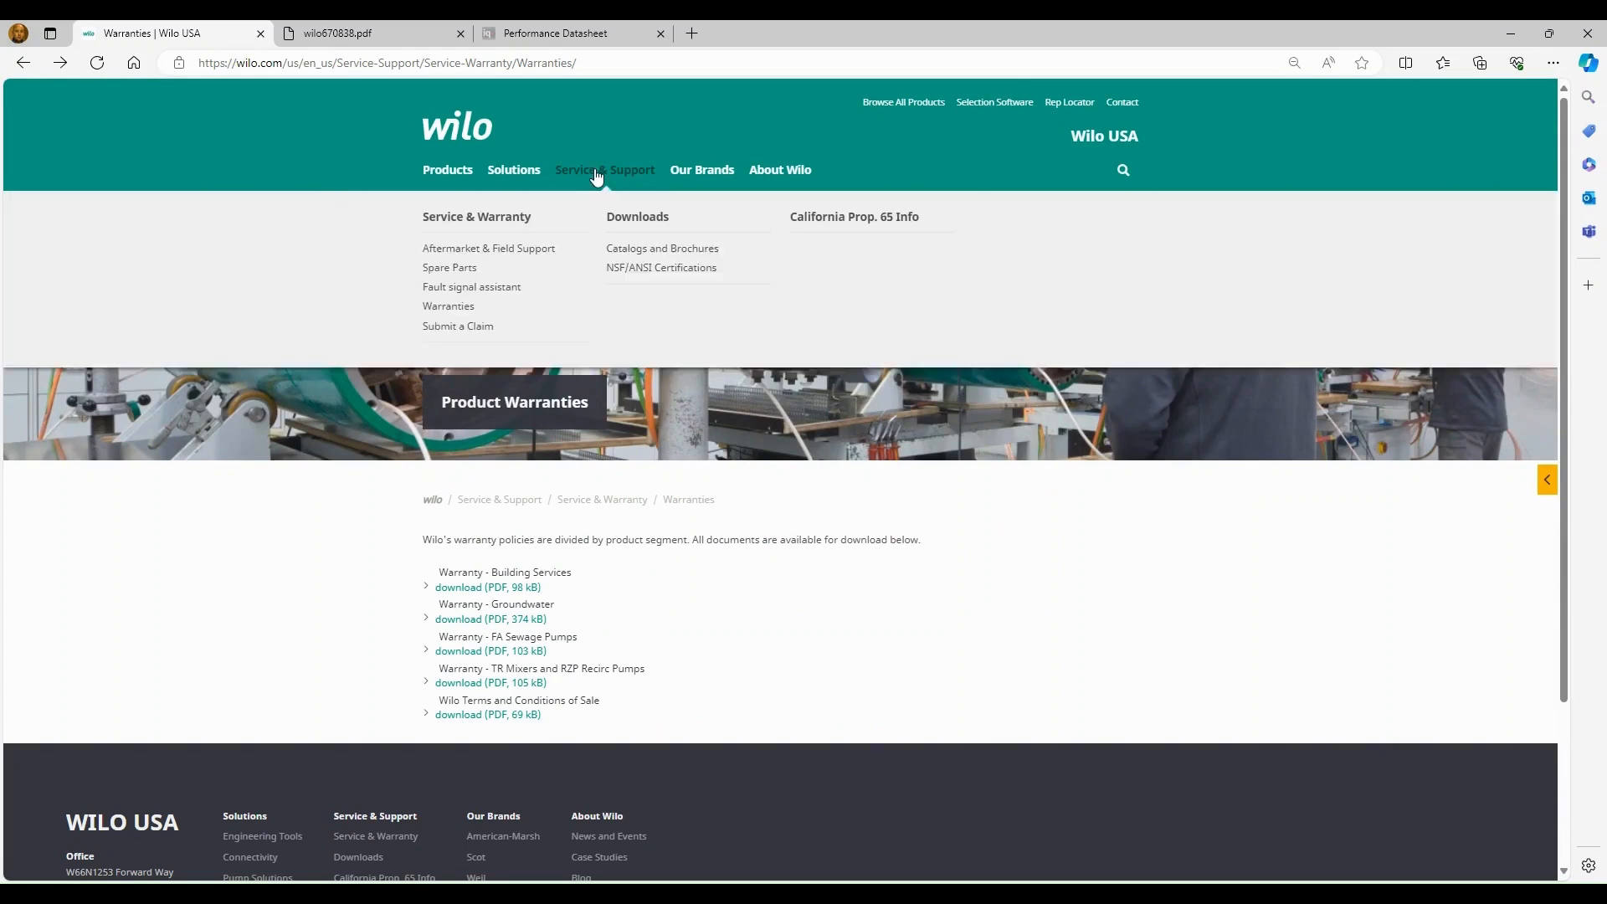
click(457, 330)
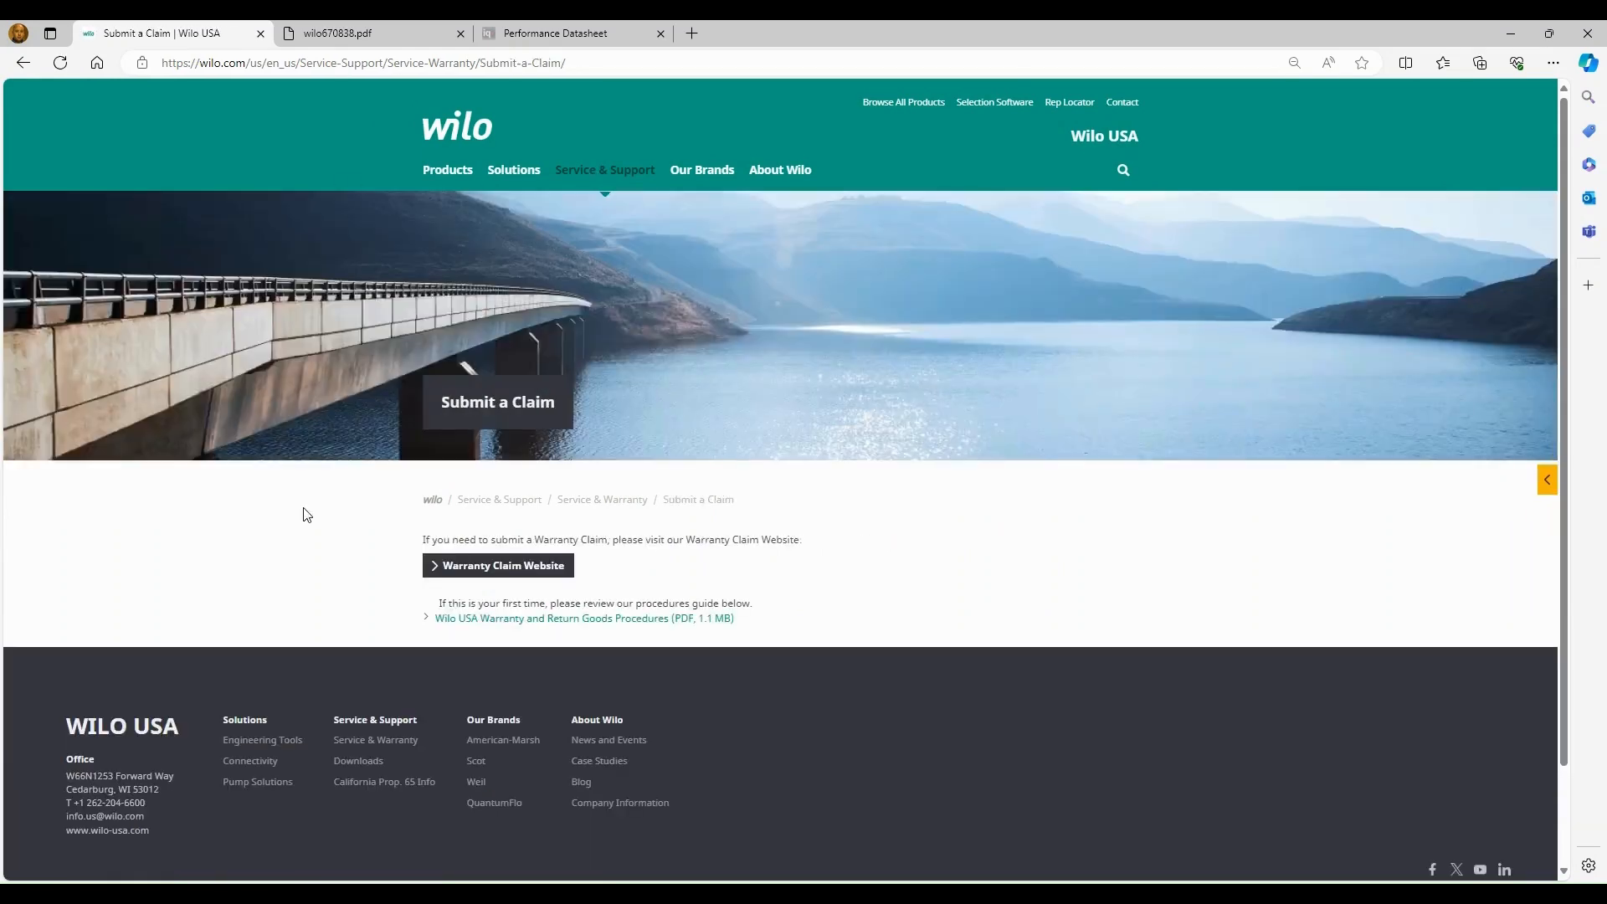